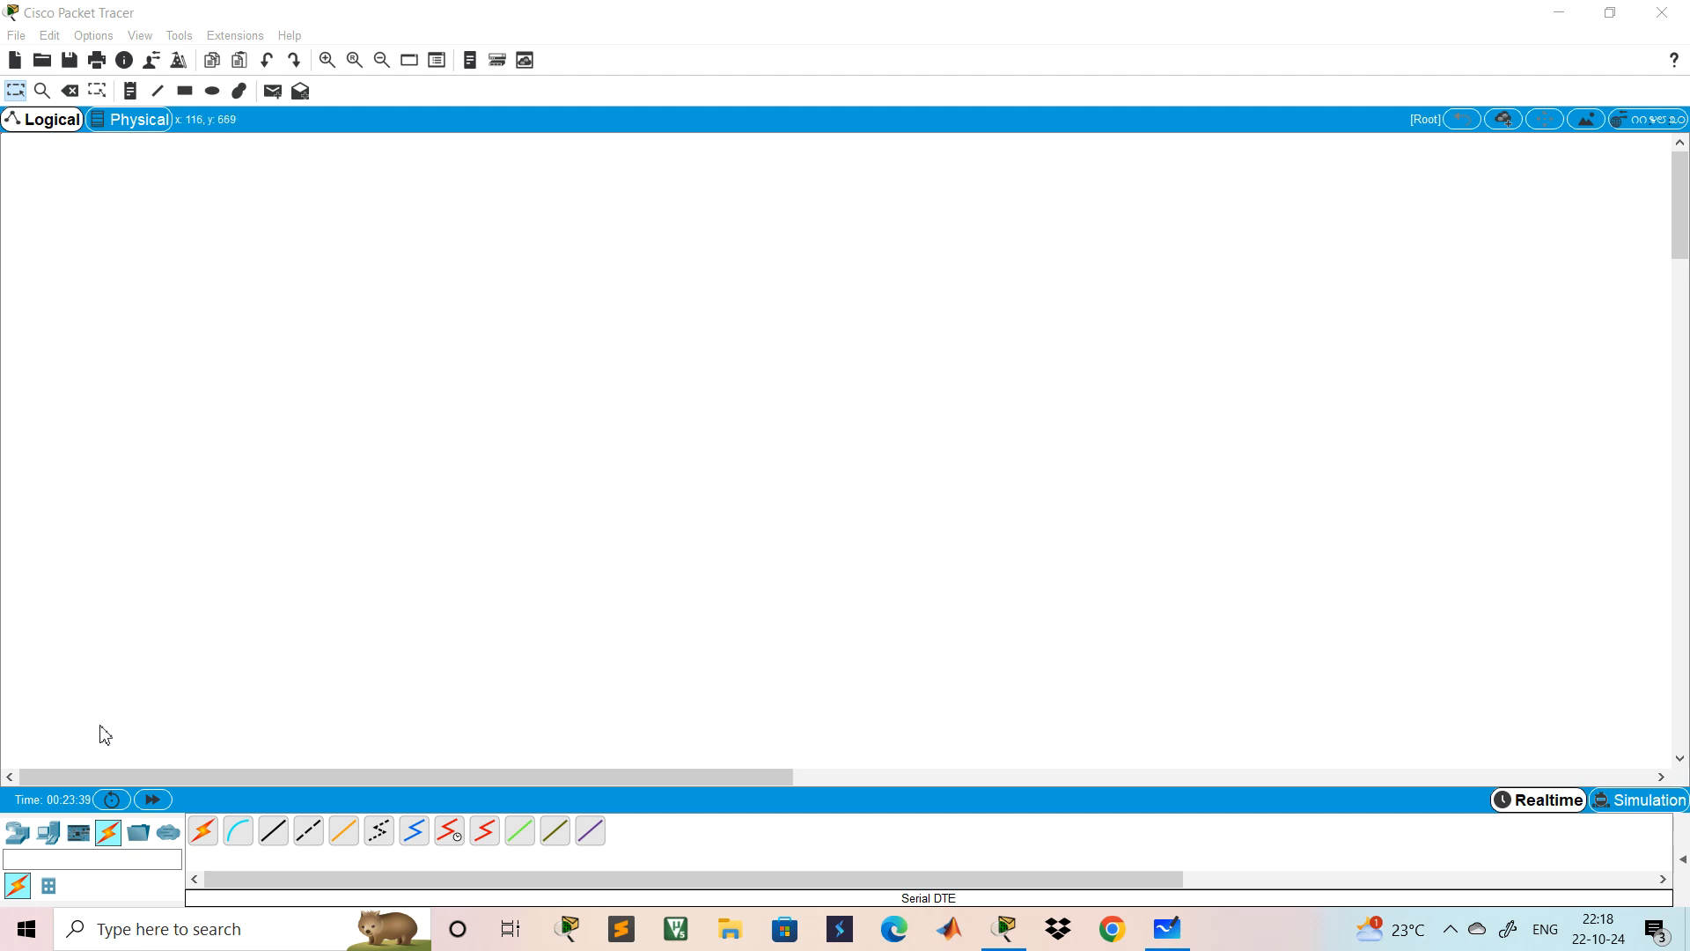
- Browse the network device categories (hubs, wireless, security, WAN emulation, routers) and display the end devices
click(17, 833)
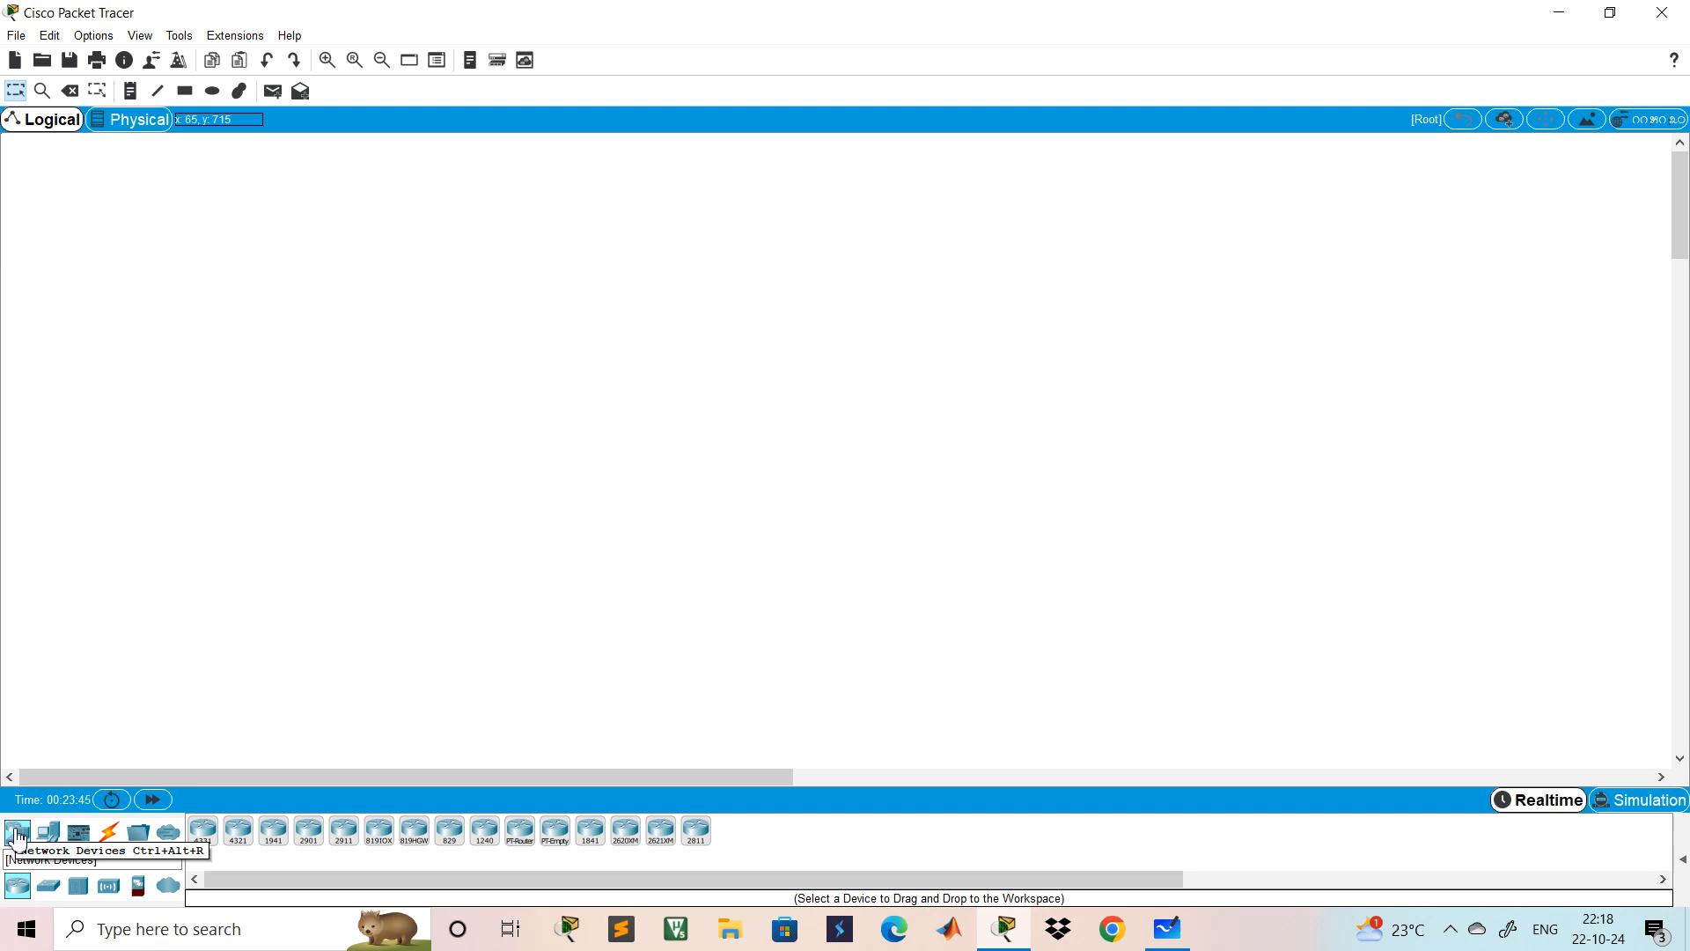
click(80, 890)
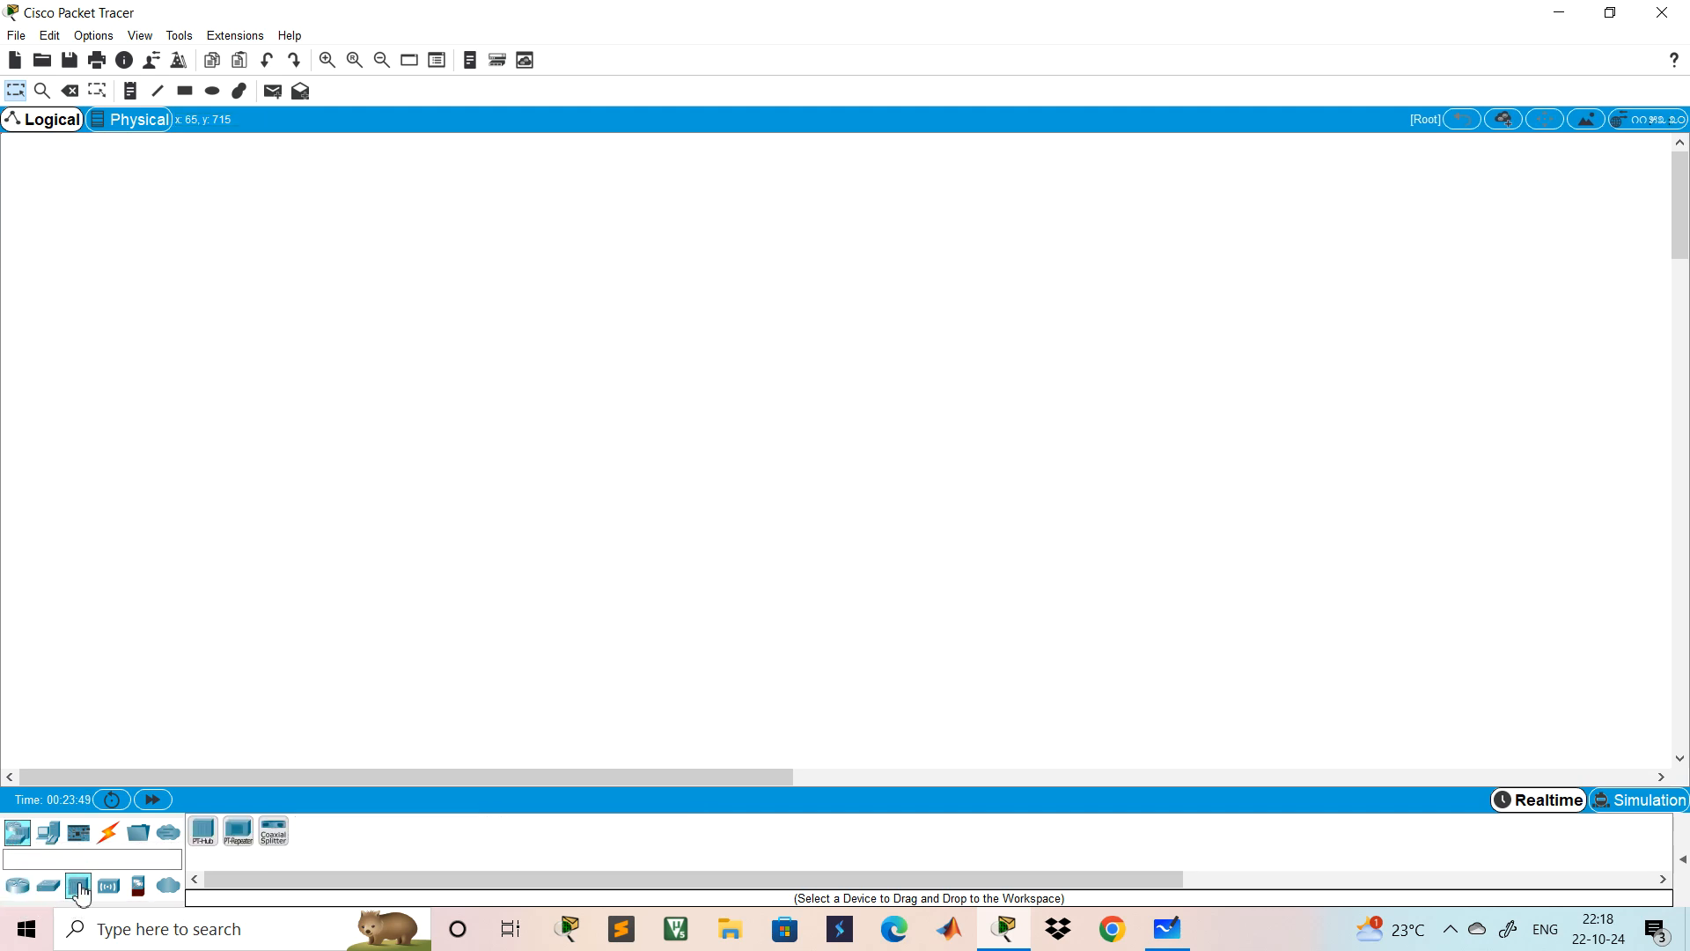
click(111, 887)
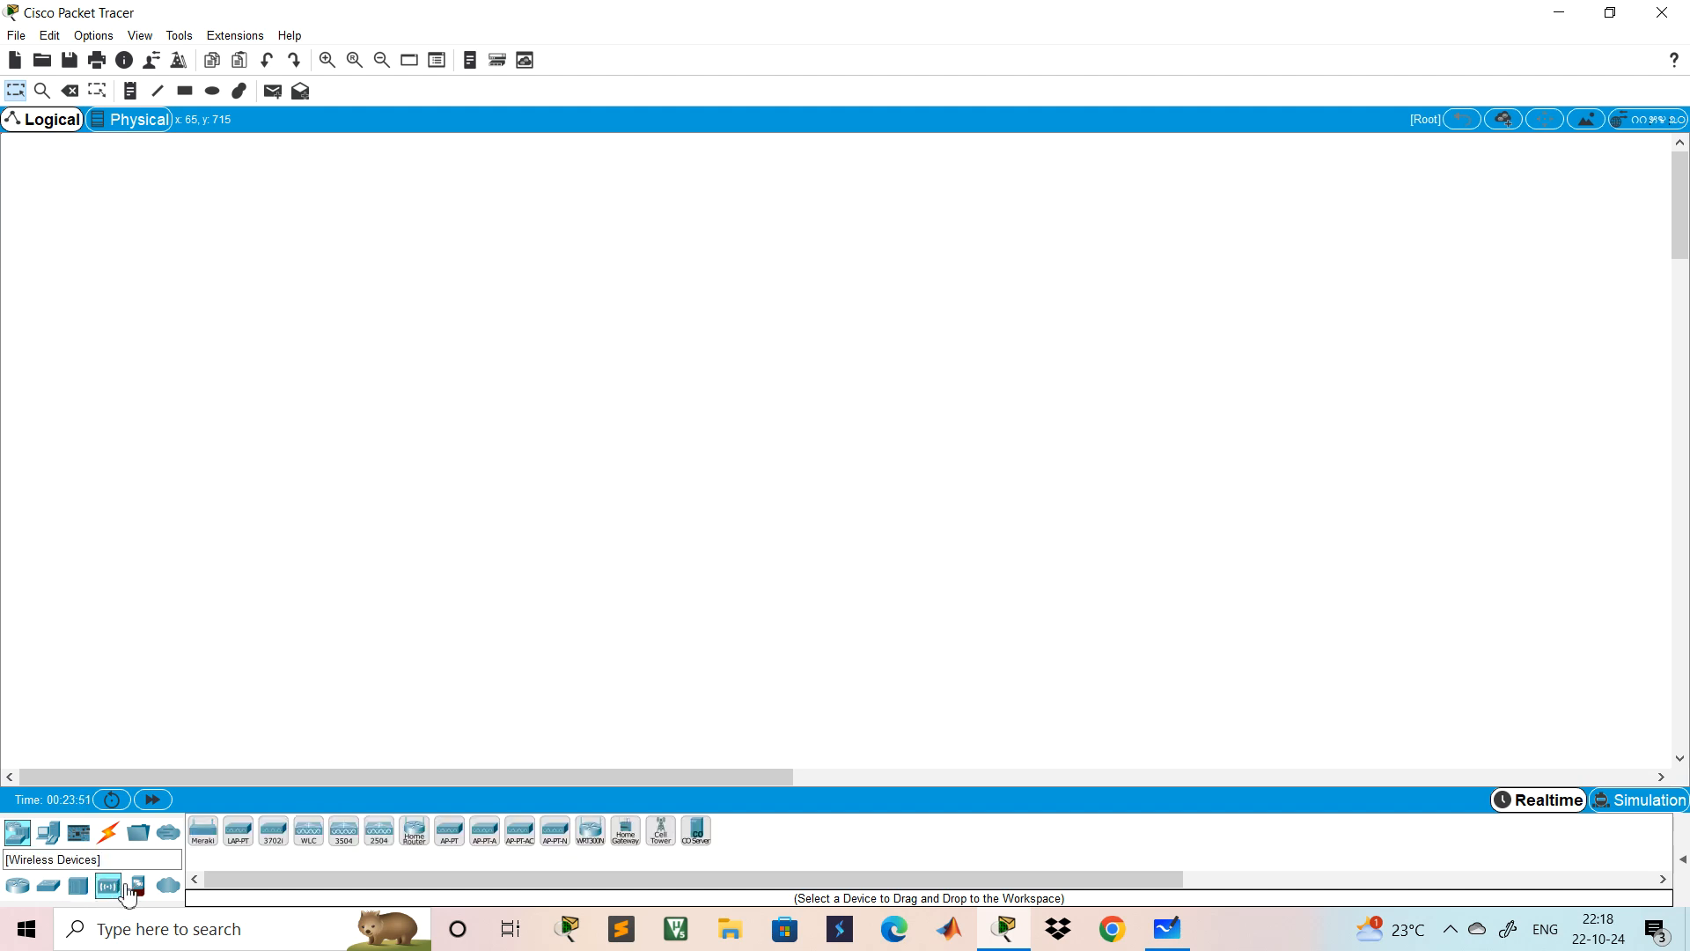
click(141, 891)
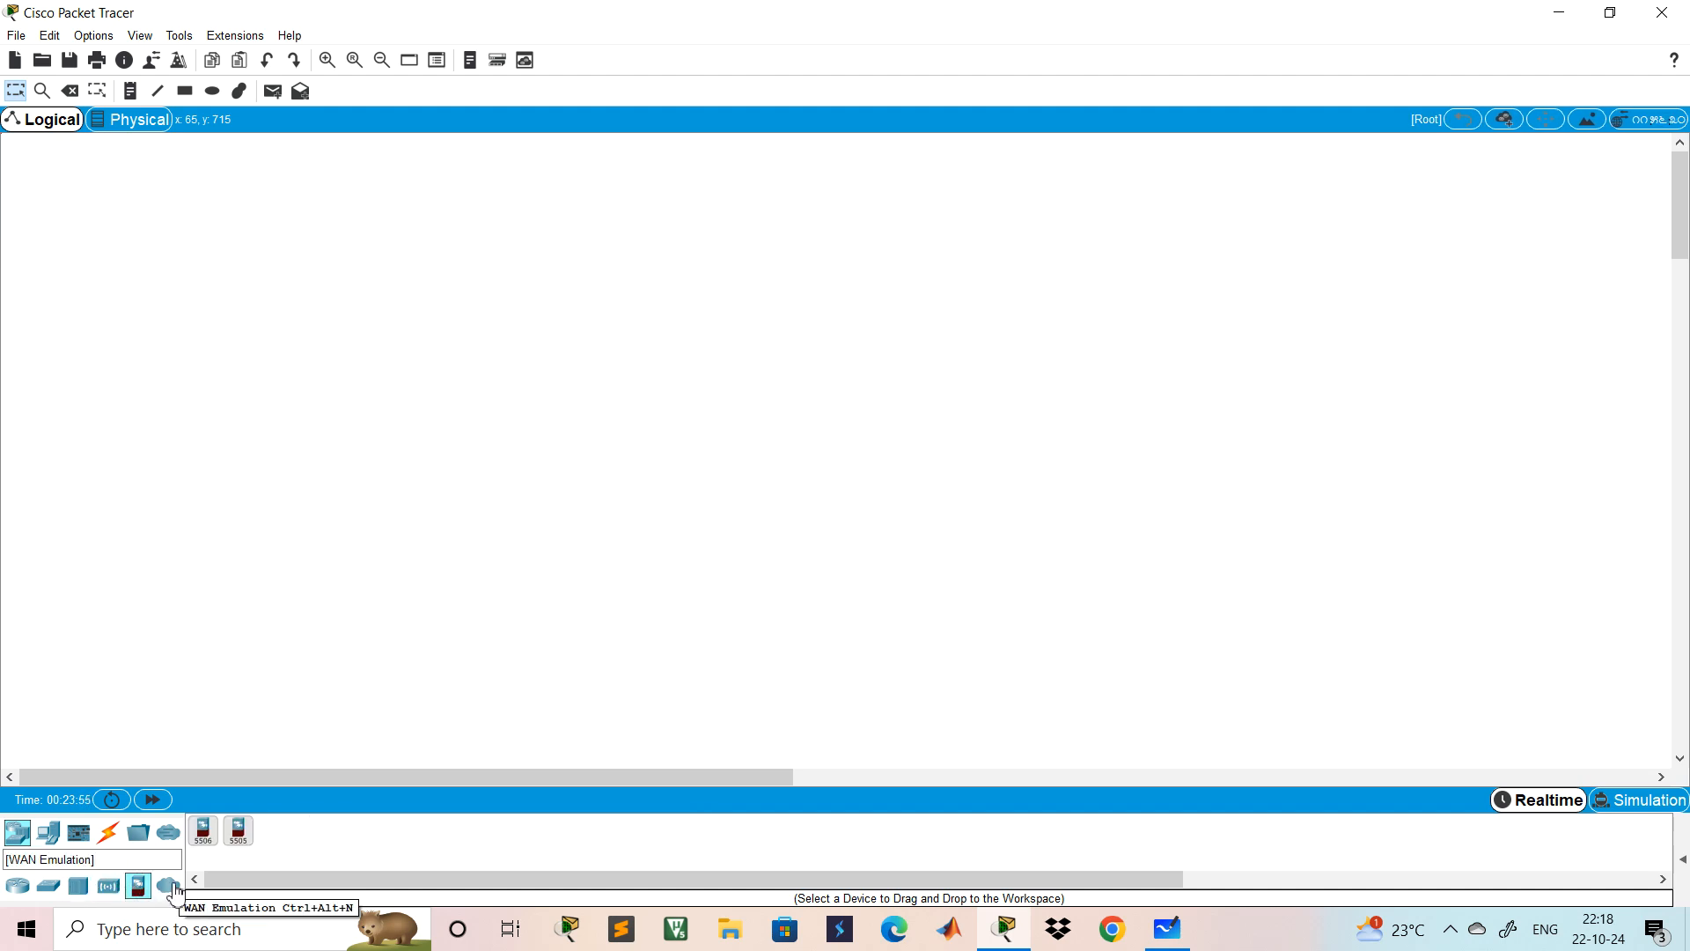
click(172, 888)
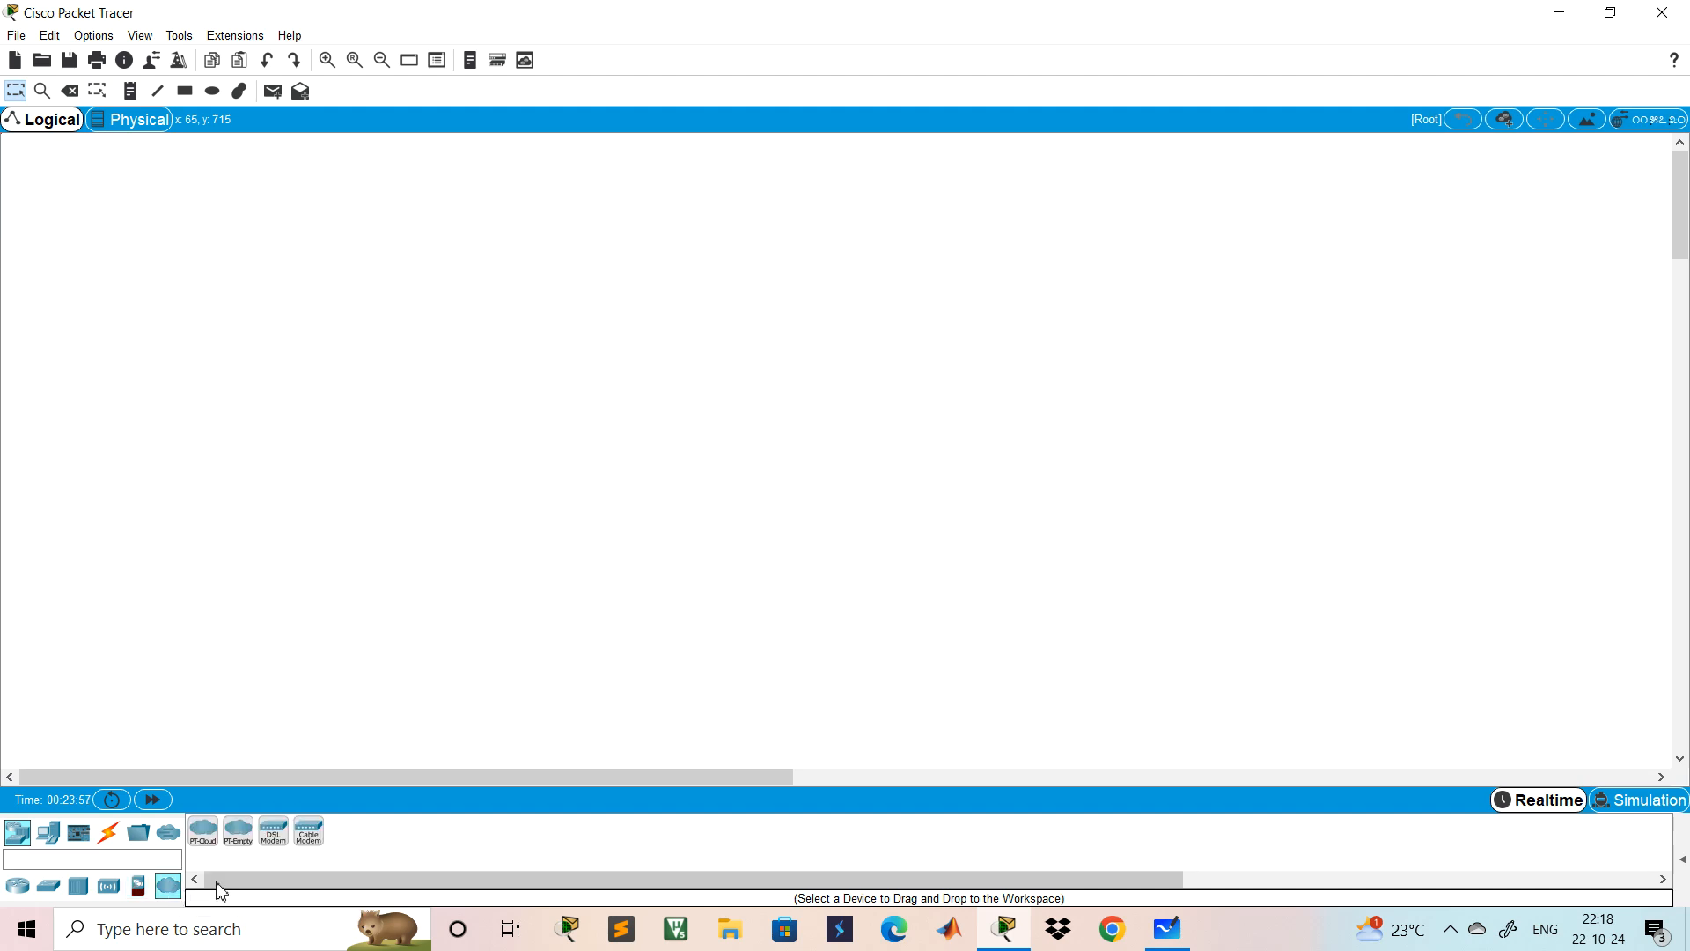
click(19, 887)
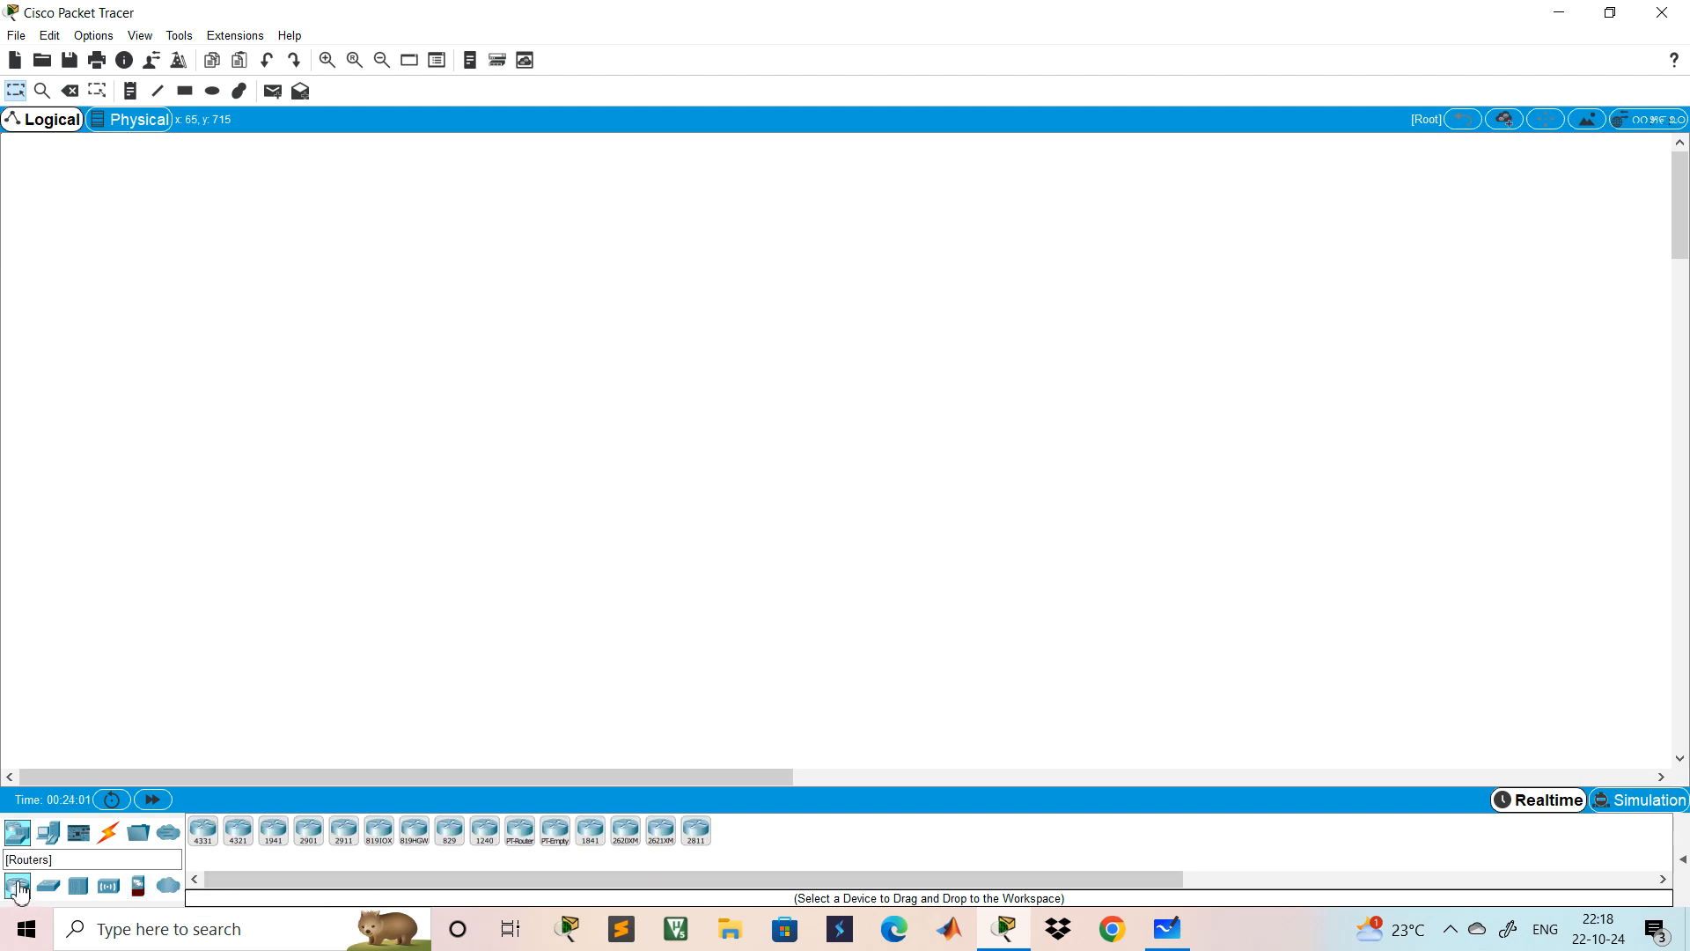
click(55, 841)
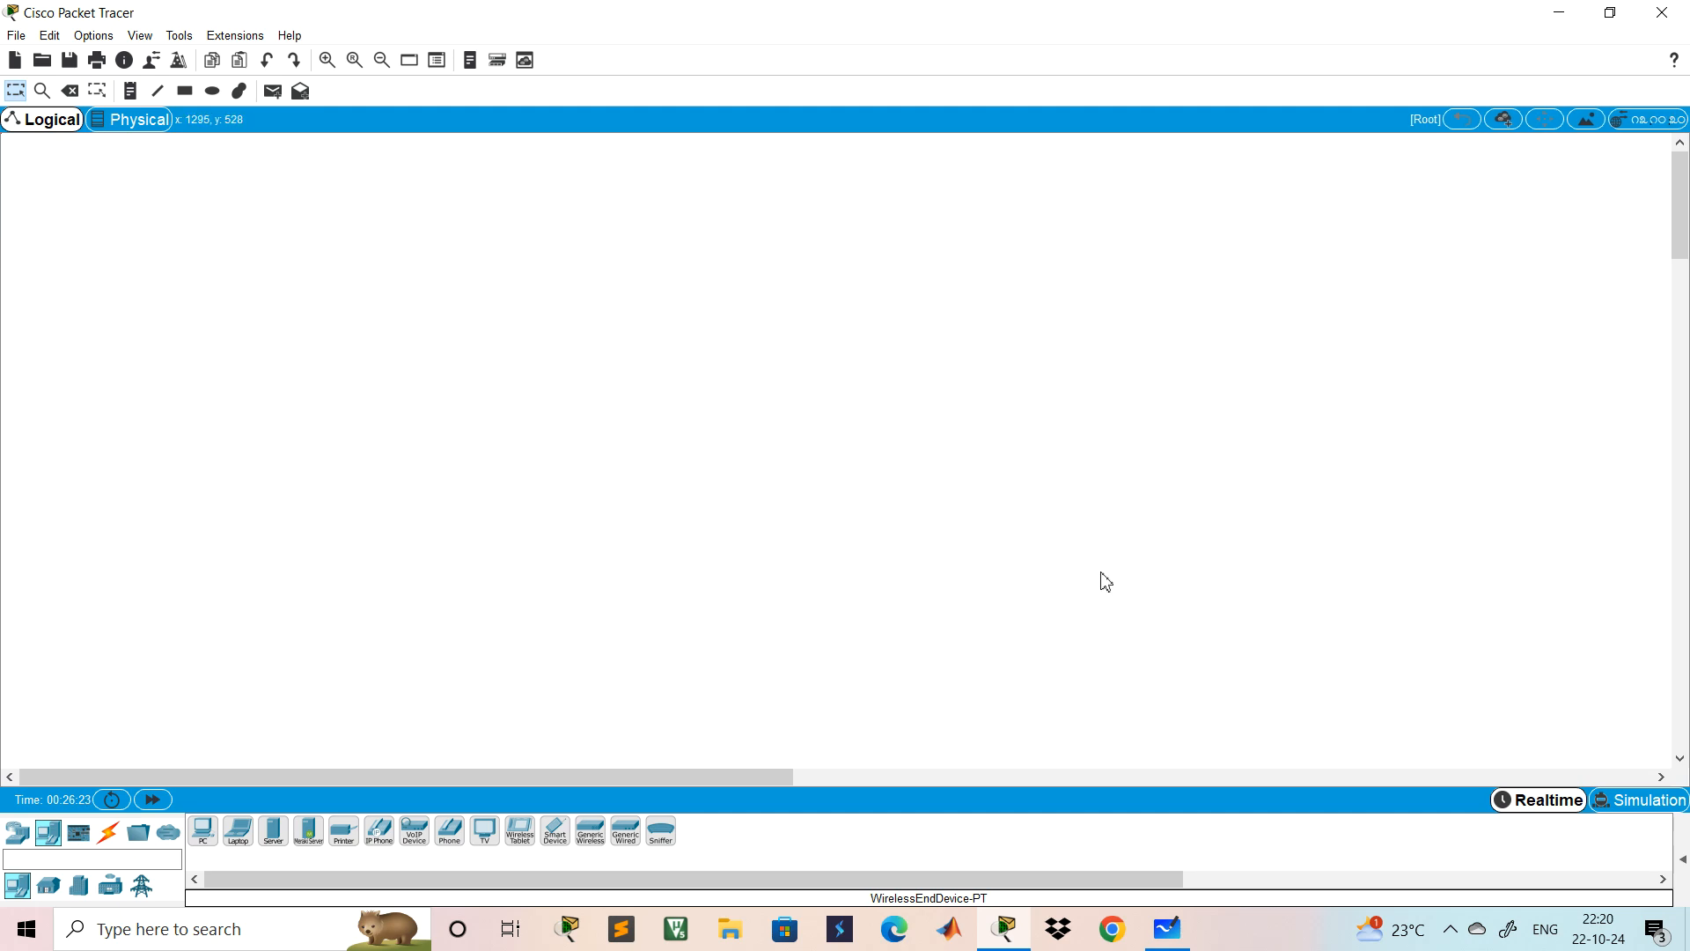
- Switch to Microsoft Whiteboard and ink a rectangle containing arrows, labelled "switch" above it
mouse_move(1176, 941)
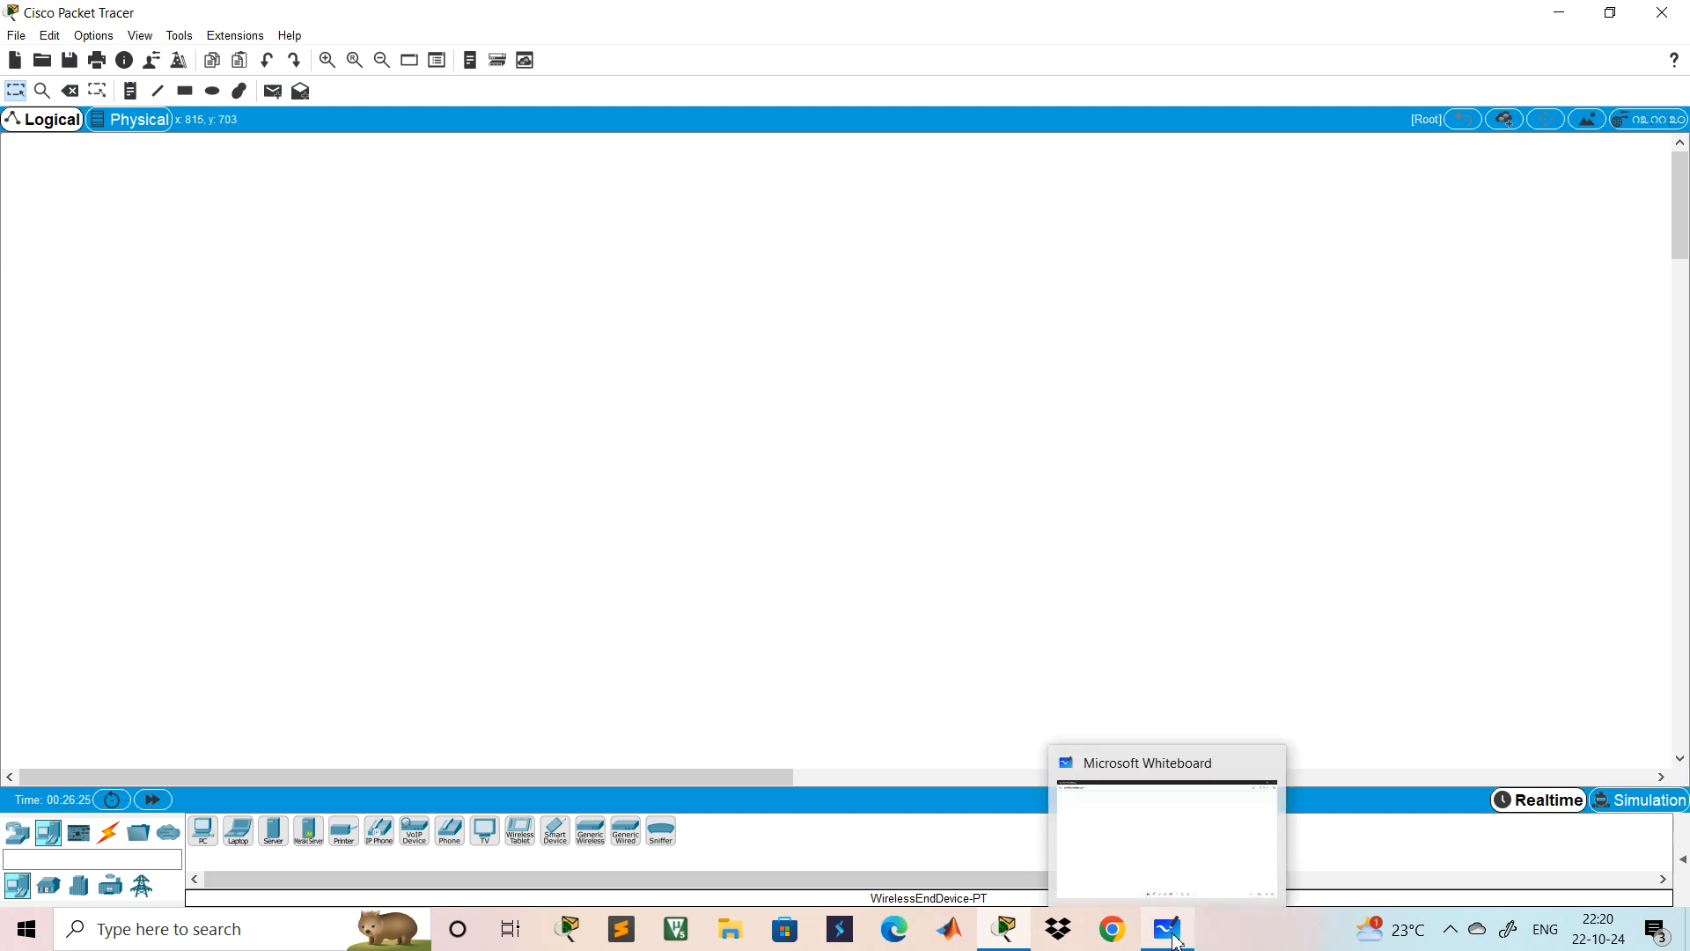
click(1175, 940)
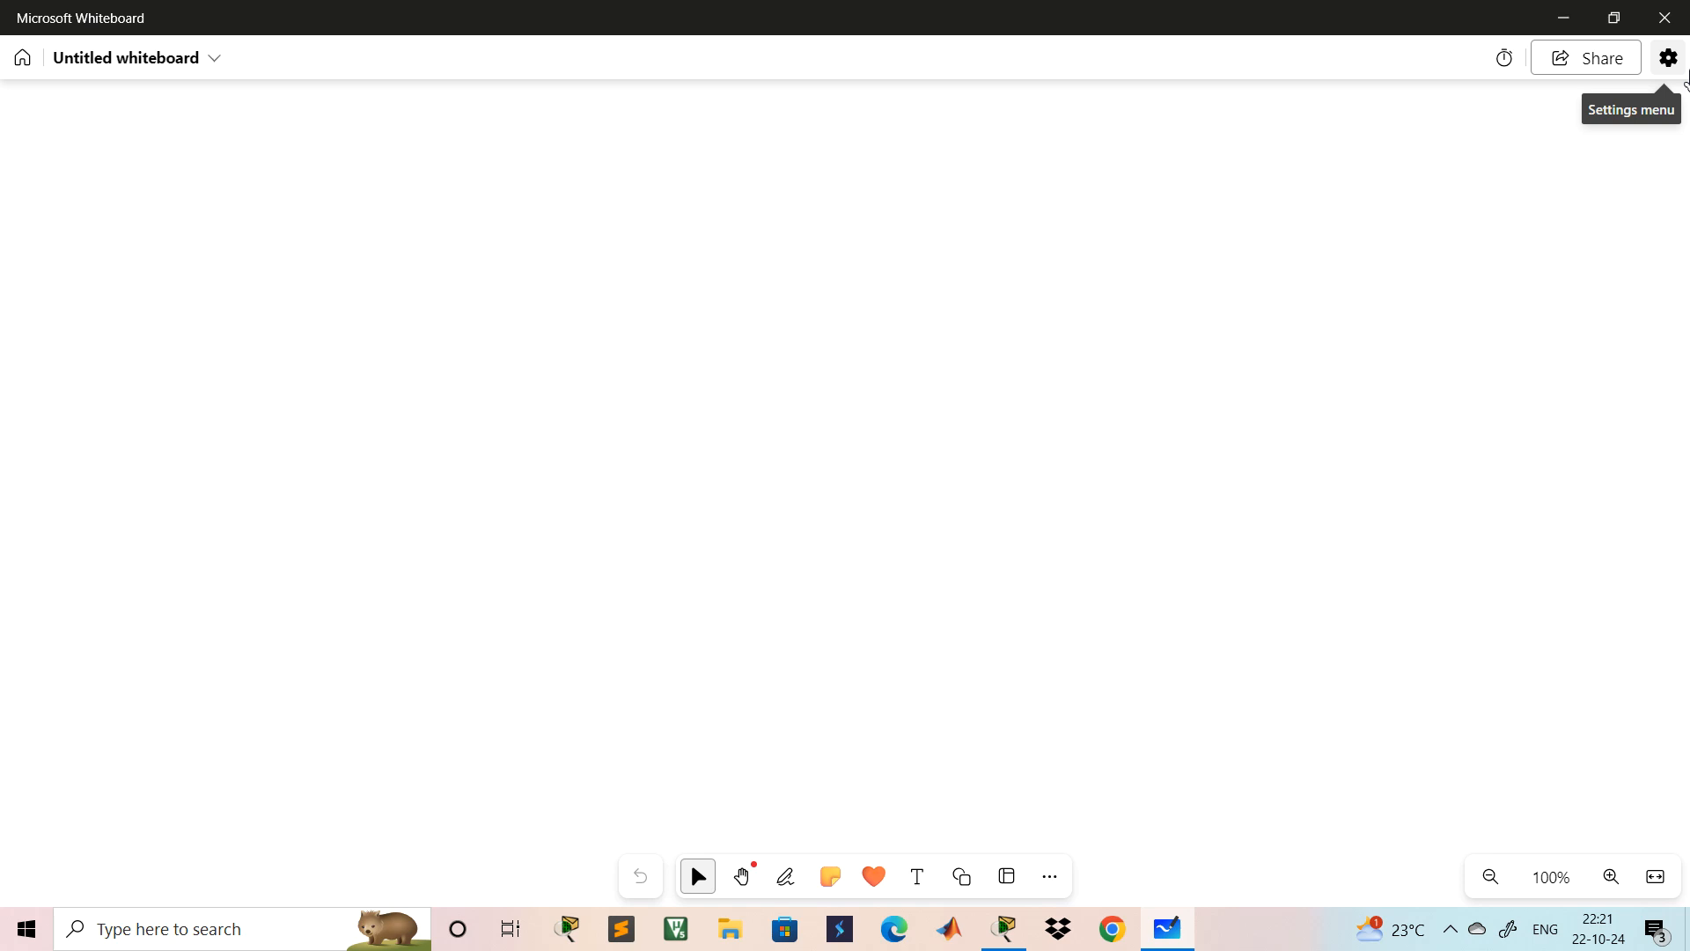
key(alt+w)
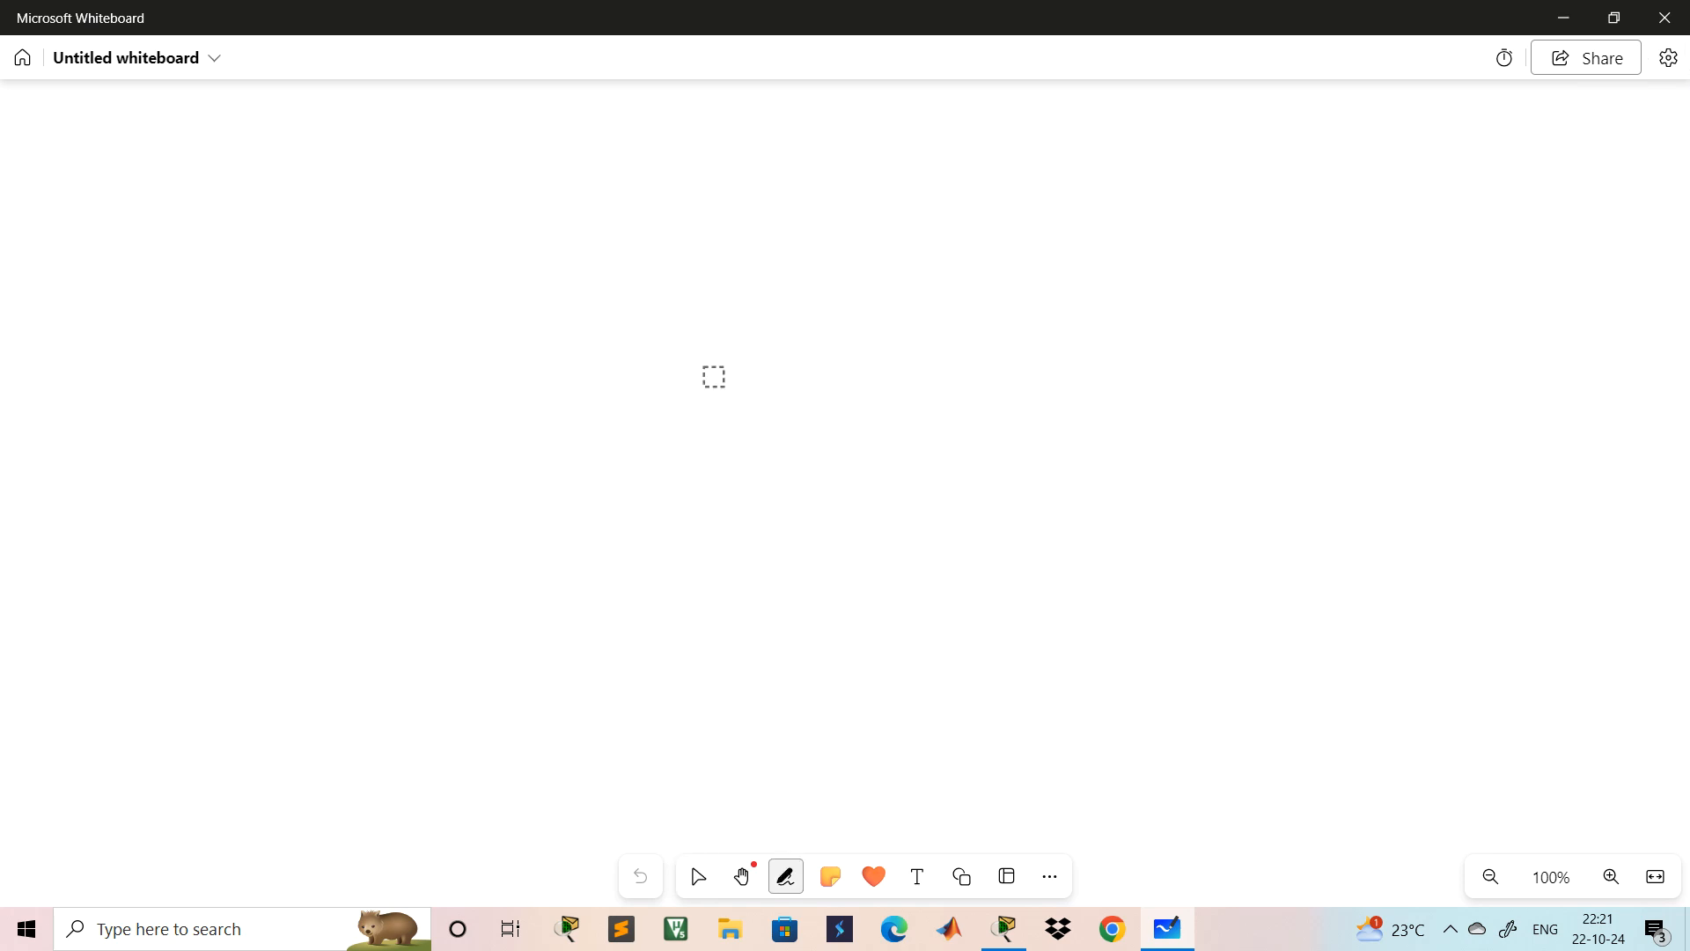
mouse_move(723, 393)
mouse_down()
mouse_move(819, 374)
mouse_move(854, 437)
mouse_up()
mouse_move(723, 392)
mouse_down()
mouse_move(842, 369)
mouse_move(860, 426)
mouse_up()
mouse_move(708, 369)
mouse_down()
mouse_move(810, 364)
mouse_move(825, 438)
mouse_up()
mouse_move(721, 372)
mouse_down()
mouse_move(664, 412)
mouse_move(732, 435)
mouse_move(825, 424)
mouse_up()
drag(703, 403, 774, 410)
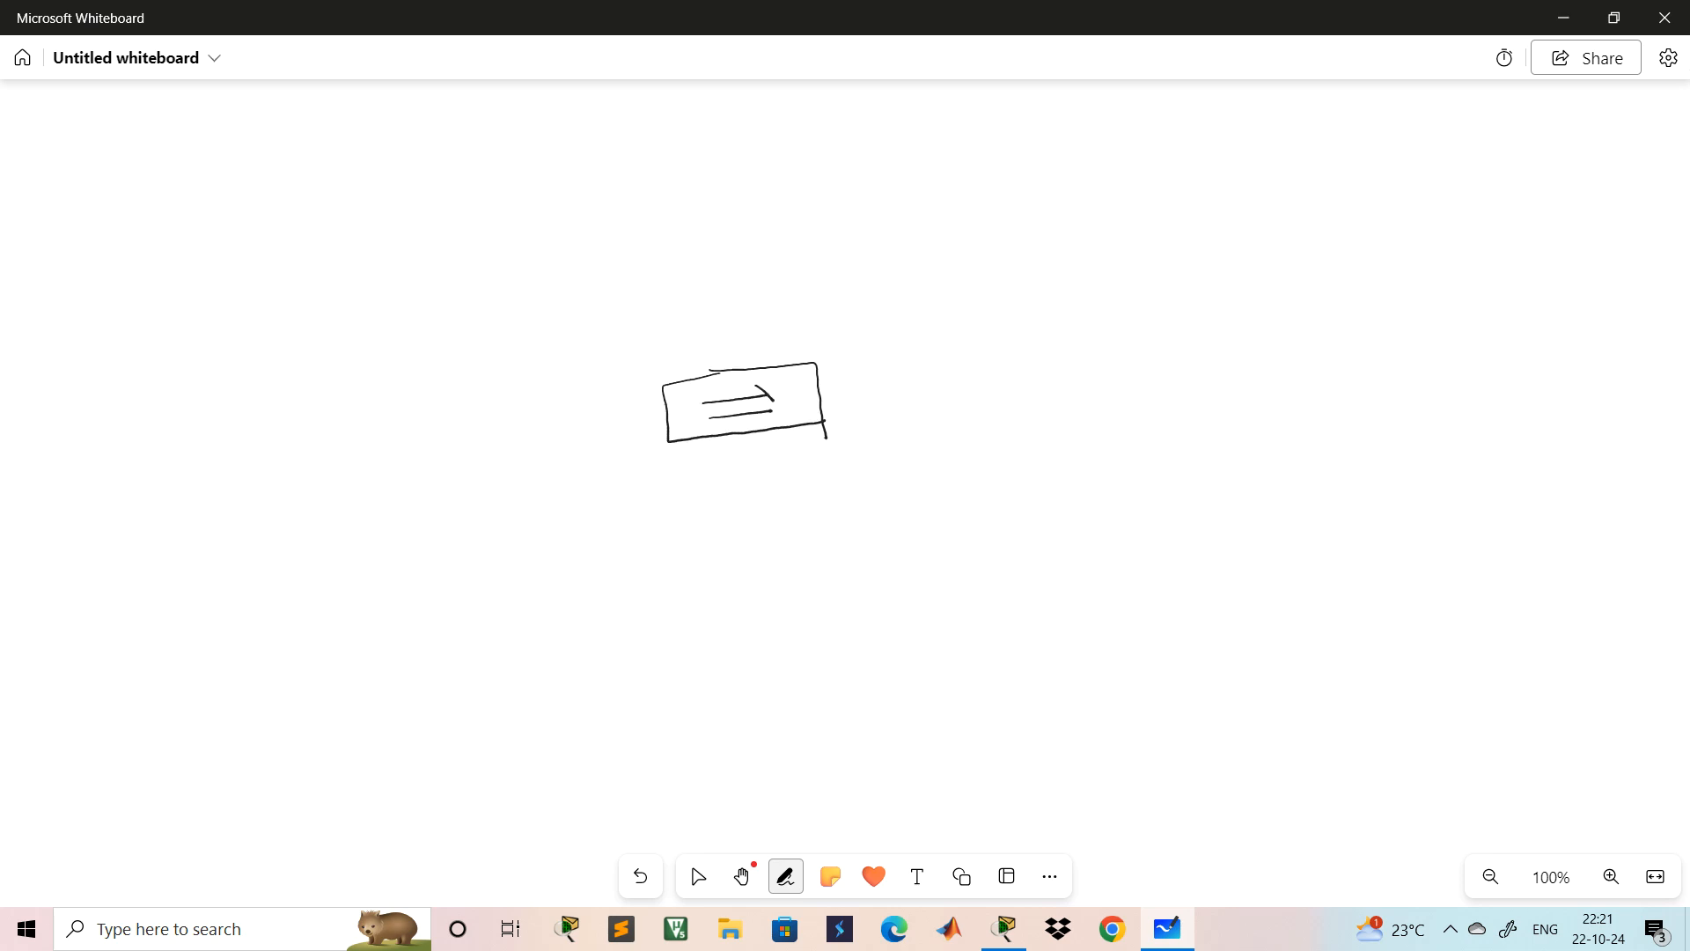
mouse_move(693, 338)
mouse_down()
mouse_move(680, 360)
mouse_move(727, 338)
mouse_up()
mouse_move(732, 341)
mouse_down()
mouse_move(745, 357)
mouse_move(795, 346)
mouse_up()
click(804, 341)
- Draw three computers linked by lines to the switch and label them PC0, PC1 and PC2
mouse_move(691, 443)
mouse_down()
mouse_move(632, 531)
mouse_move(677, 568)
mouse_move(642, 597)
mouse_up()
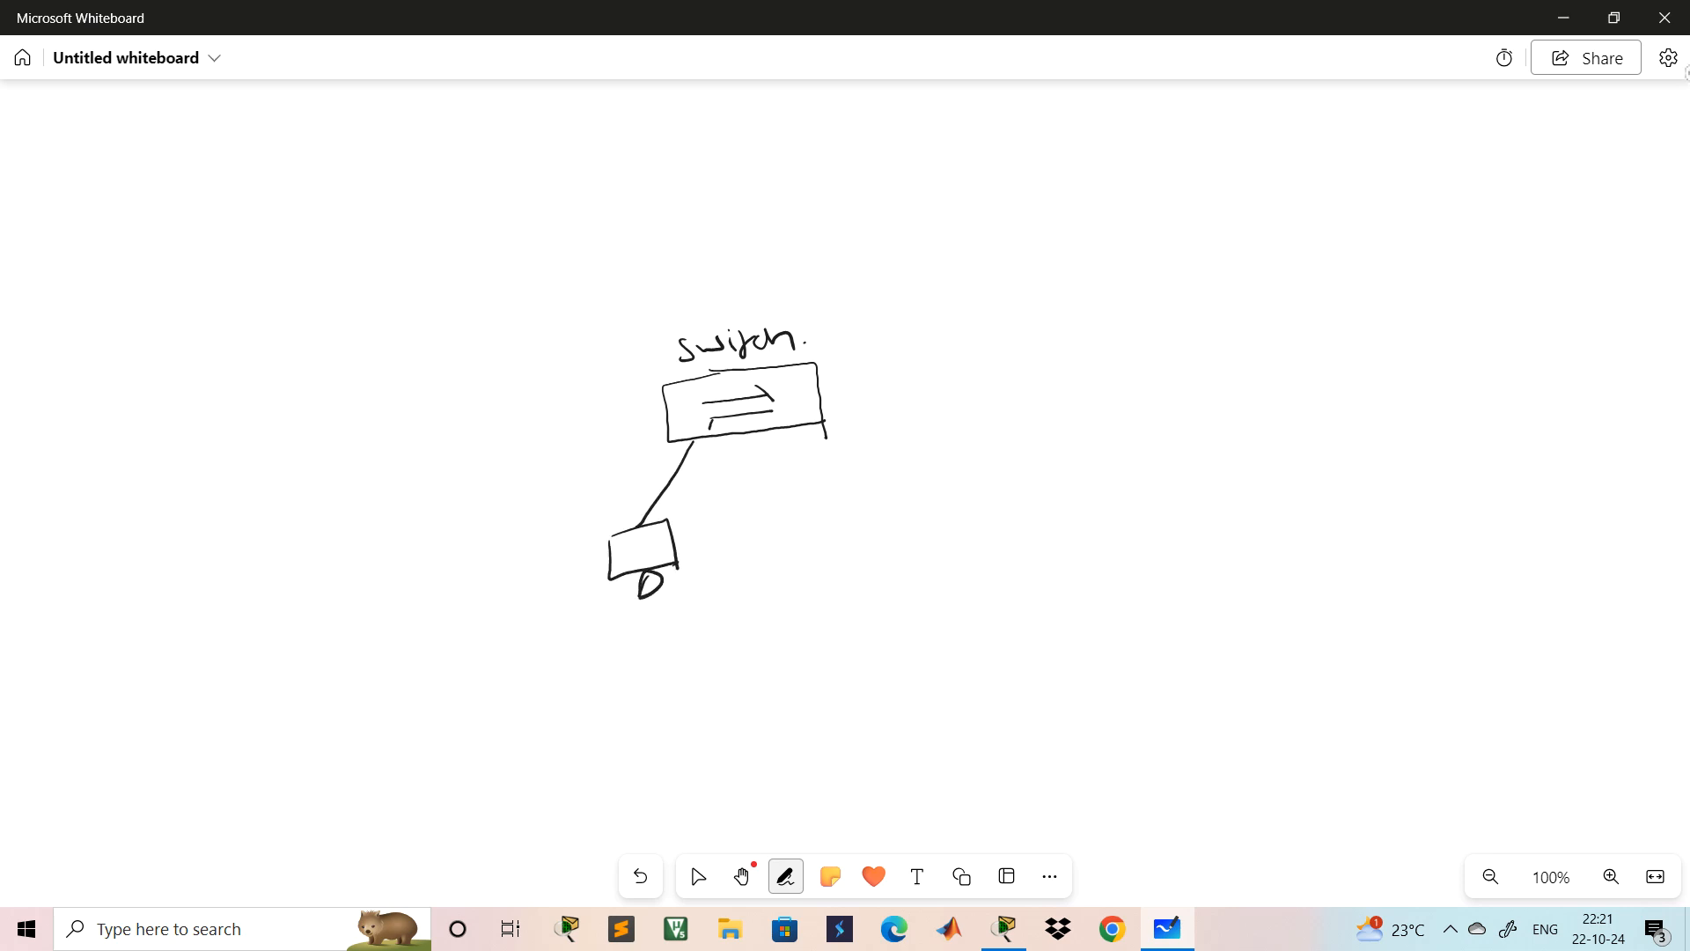
mouse_move(746, 434)
mouse_down()
mouse_move(794, 509)
mouse_move(819, 505)
mouse_move(780, 558)
mouse_move(753, 522)
mouse_move(789, 583)
mouse_move(791, 564)
mouse_up()
mouse_move(824, 426)
mouse_down()
mouse_move(950, 436)
mouse_move(960, 476)
mouse_move(986, 427)
mouse_move(964, 476)
mouse_move(977, 493)
mouse_move(1002, 484)
mouse_move(981, 472)
mouse_up()
drag(622, 621, 634, 659)
mouse_move(626, 625)
mouse_down()
mouse_move(630, 645)
mouse_move(674, 637)
mouse_up()
drag(794, 602, 795, 631)
drag(792, 606, 821, 619)
drag(834, 607, 837, 620)
mouse_move(966, 526)
mouse_down()
mouse_move(972, 564)
mouse_move(973, 547)
mouse_move(1036, 555)
mouse_up()
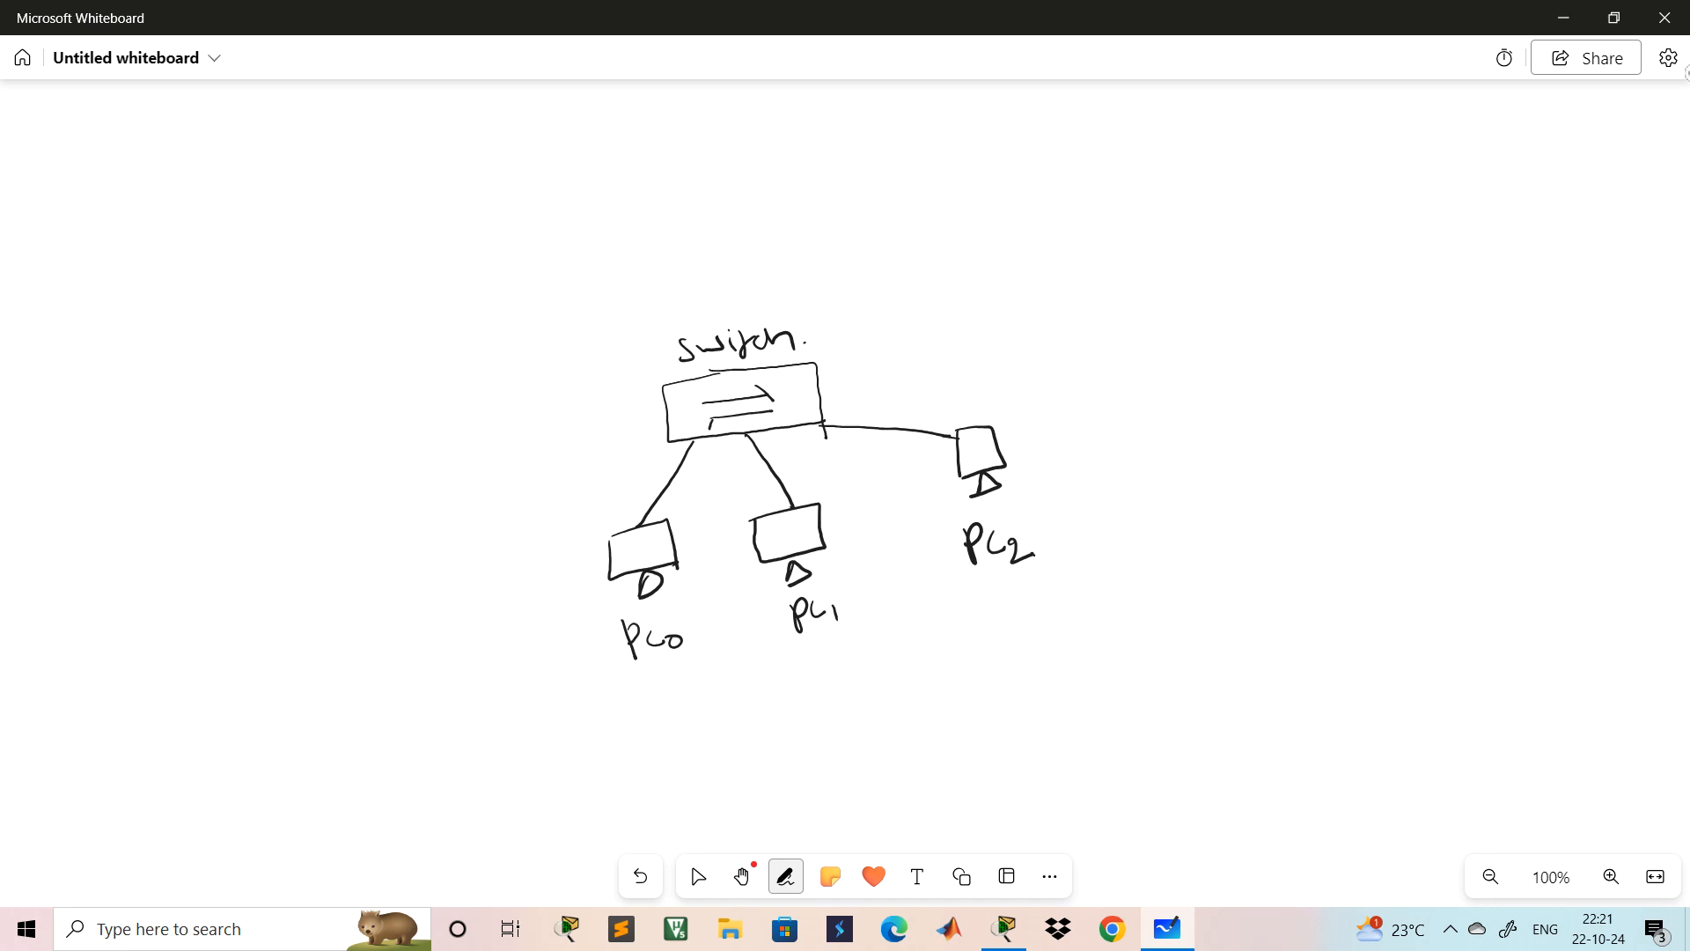
- Annotate the link between PC0 and the switch with arrows and the underlined words "connections" and "cable"
drag(656, 499, 627, 506)
mouse_move(527, 498)
mouse_down()
mouse_move(533, 517)
mouse_move(543, 494)
mouse_move(570, 499)
mouse_move(655, 447)
mouse_up()
click(592, 480)
mouse_move(574, 525)
mouse_down()
mouse_move(662, 459)
mouse_move(692, 491)
mouse_move(750, 473)
mouse_up()
drag(722, 506, 748, 484)
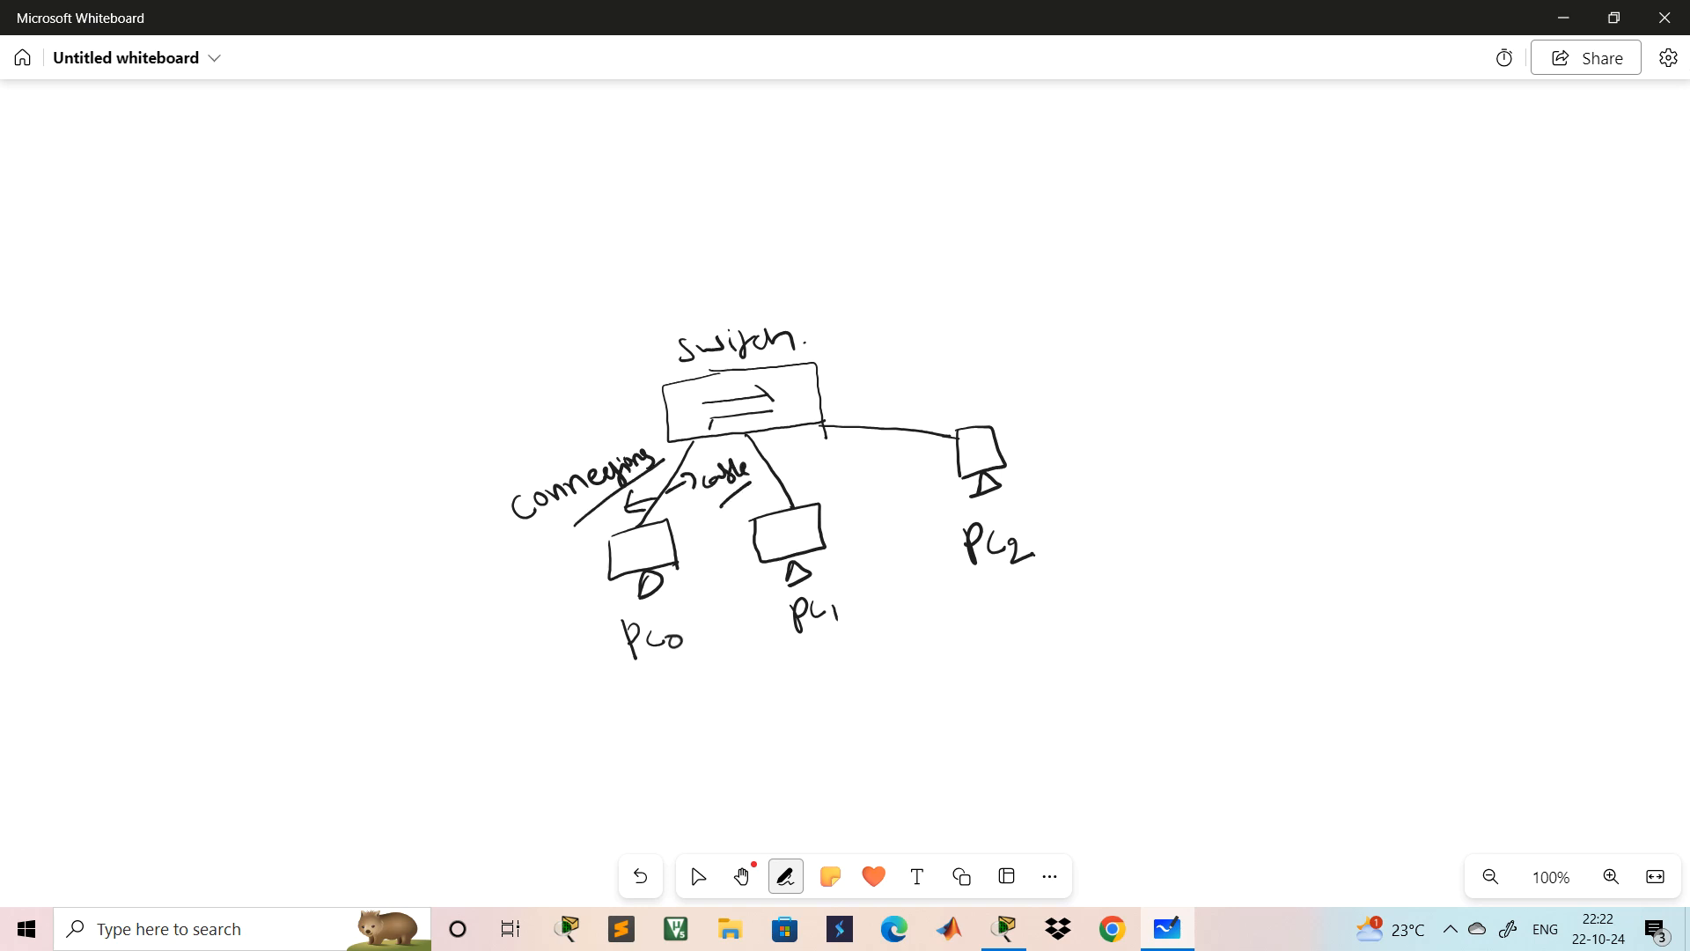
- Switch to Cisco Packet Tracer and display the available connection cable types
click(696, 873)
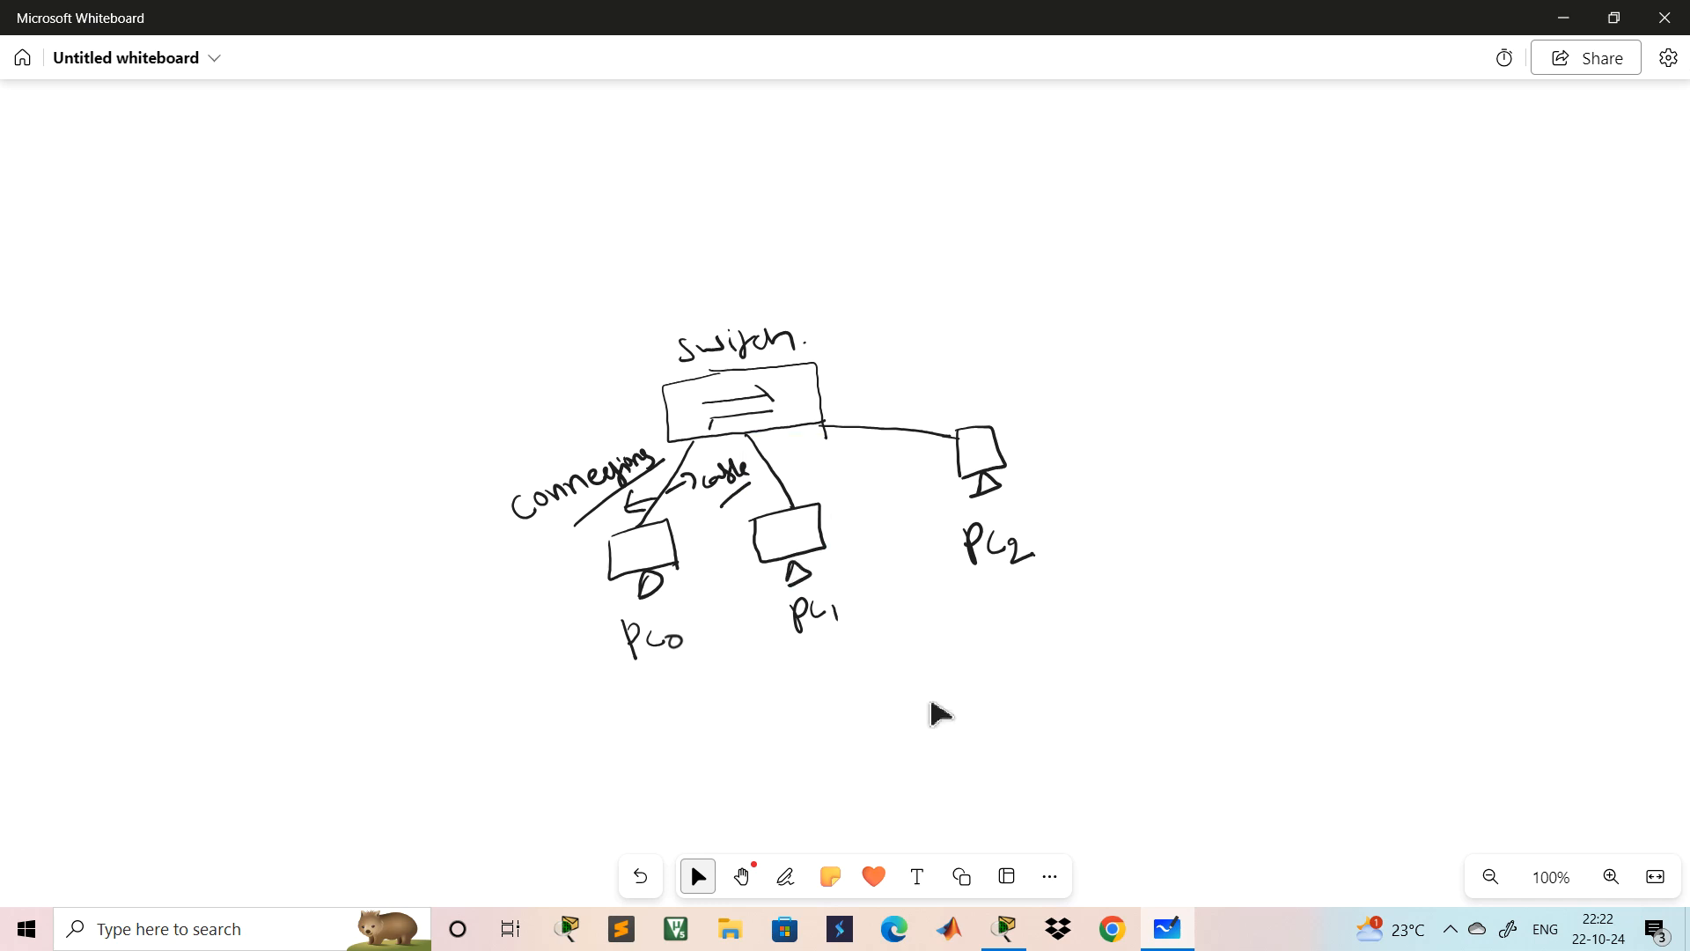
click(1005, 929)
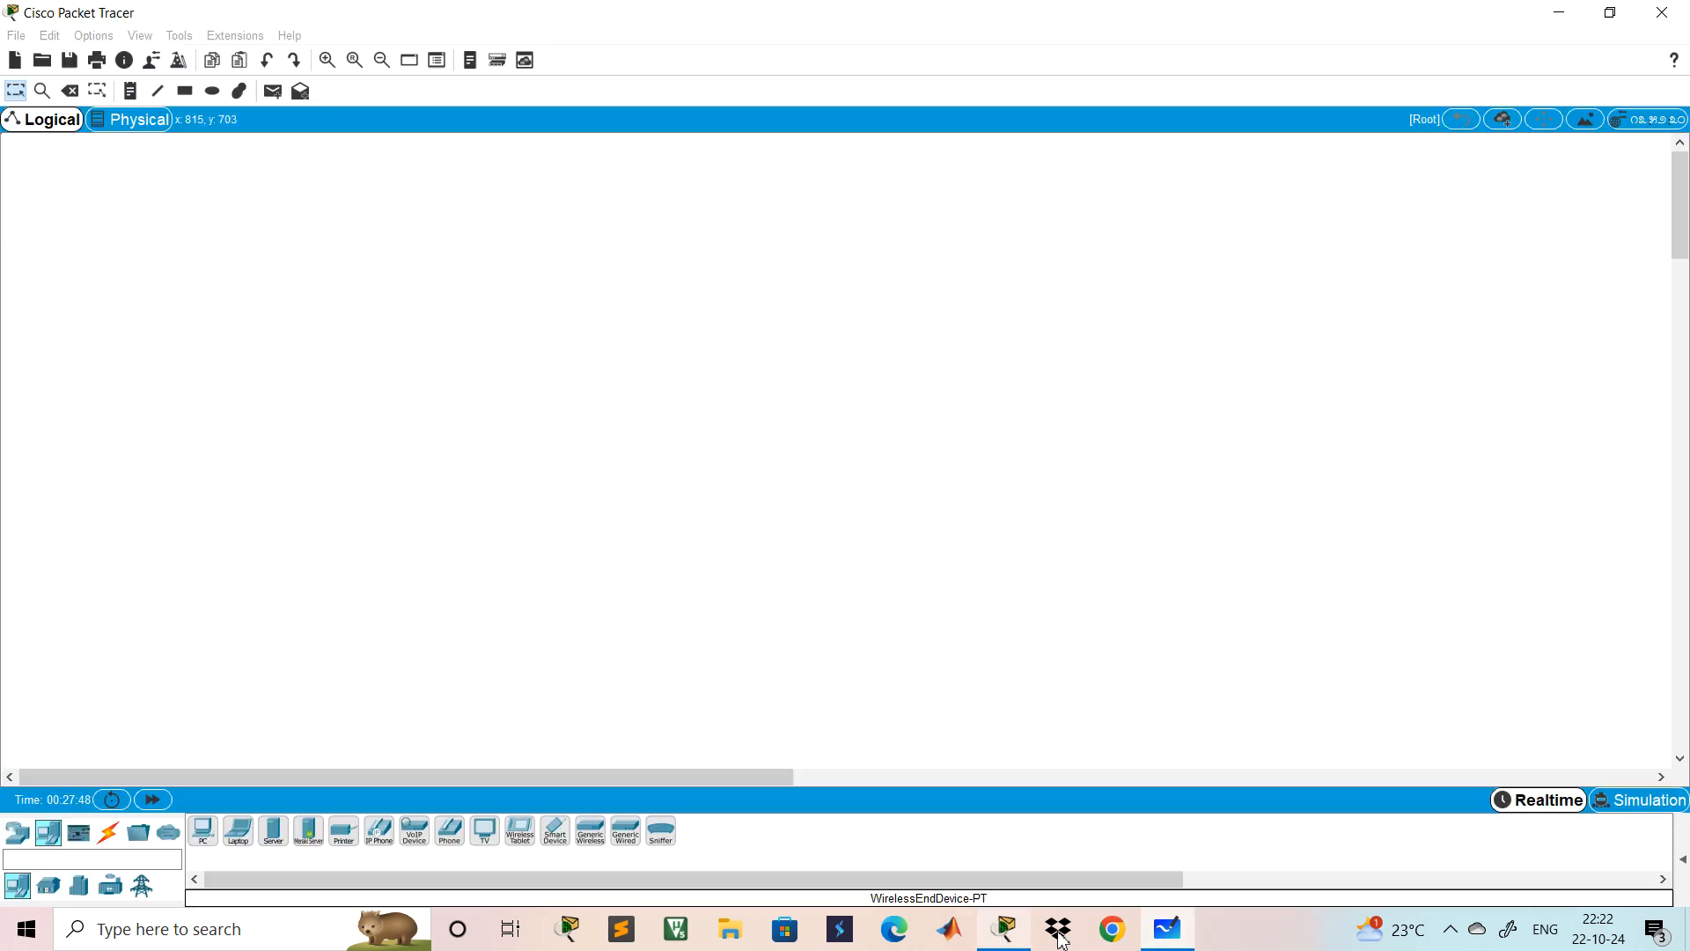
click(110, 836)
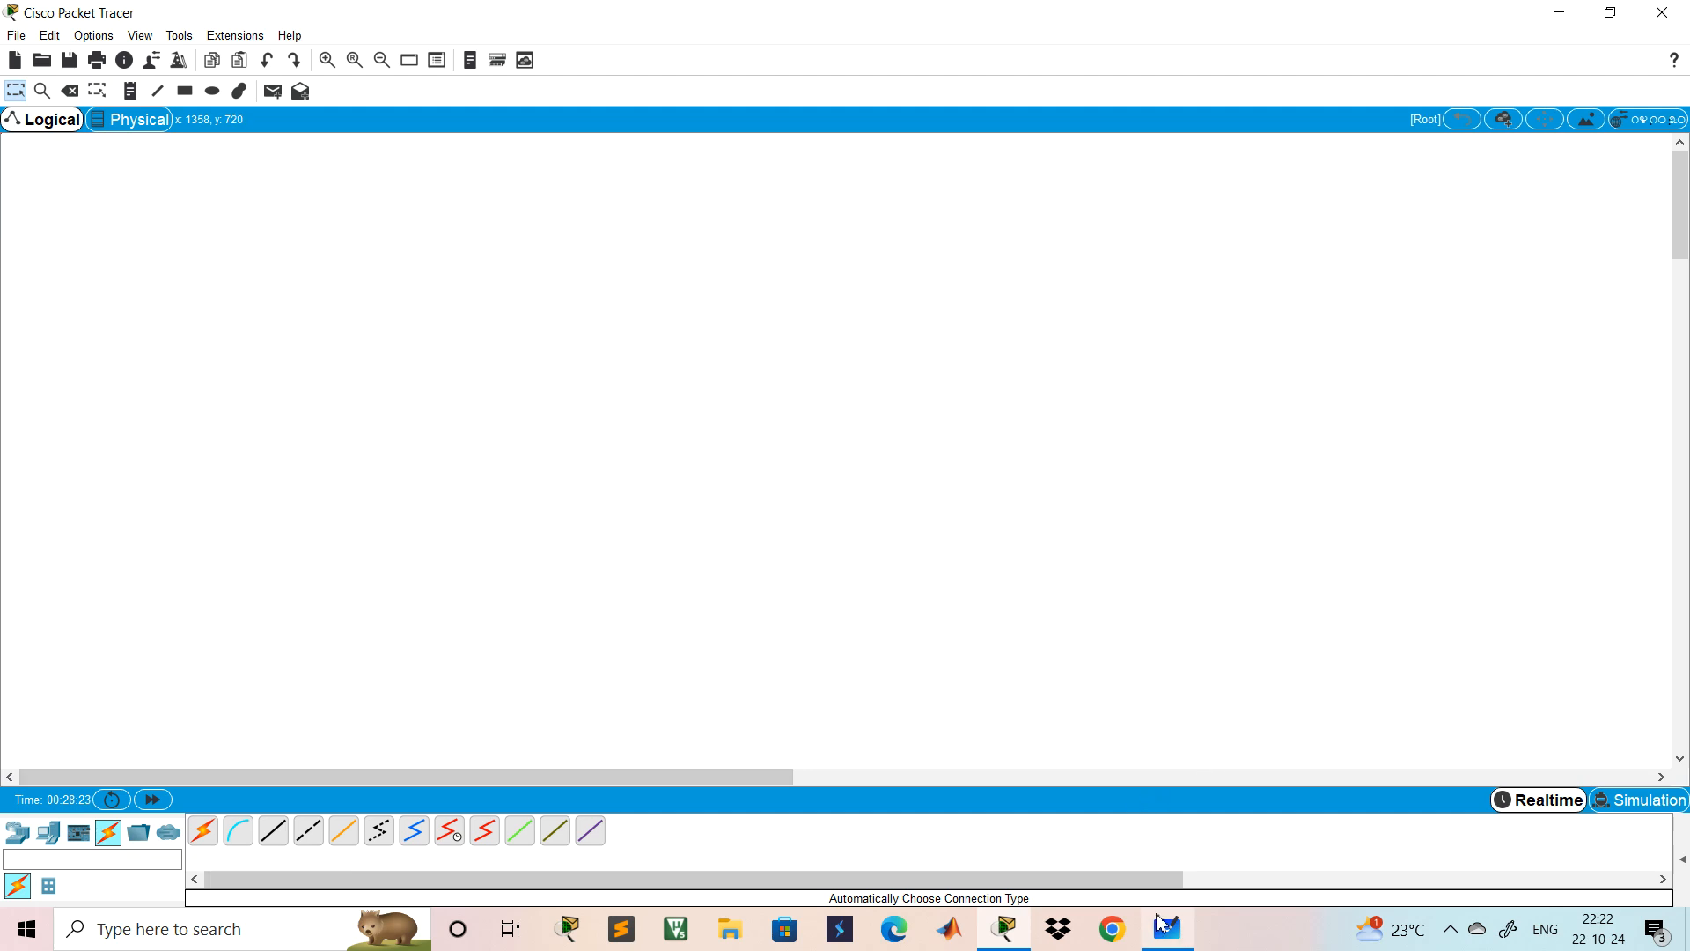
- Return to Microsoft Whiteboard, enclose the switch and PCs in a freehand outline, and title it with an underlined "Network"
mouse_move(1145, 931)
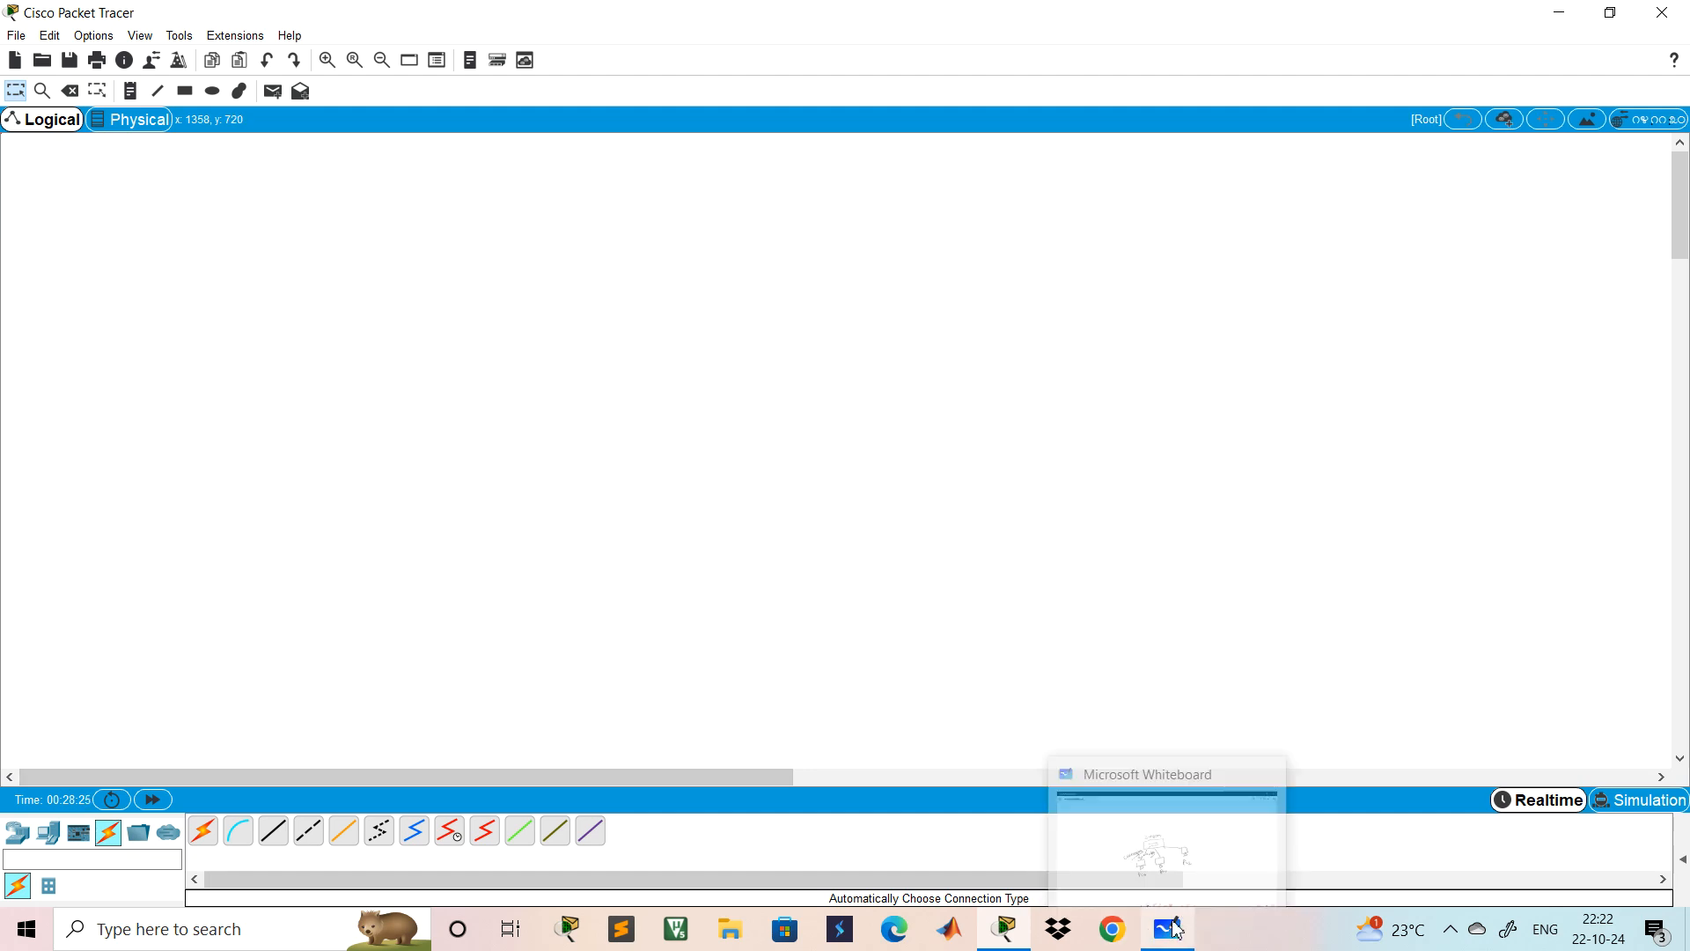
click(1253, 860)
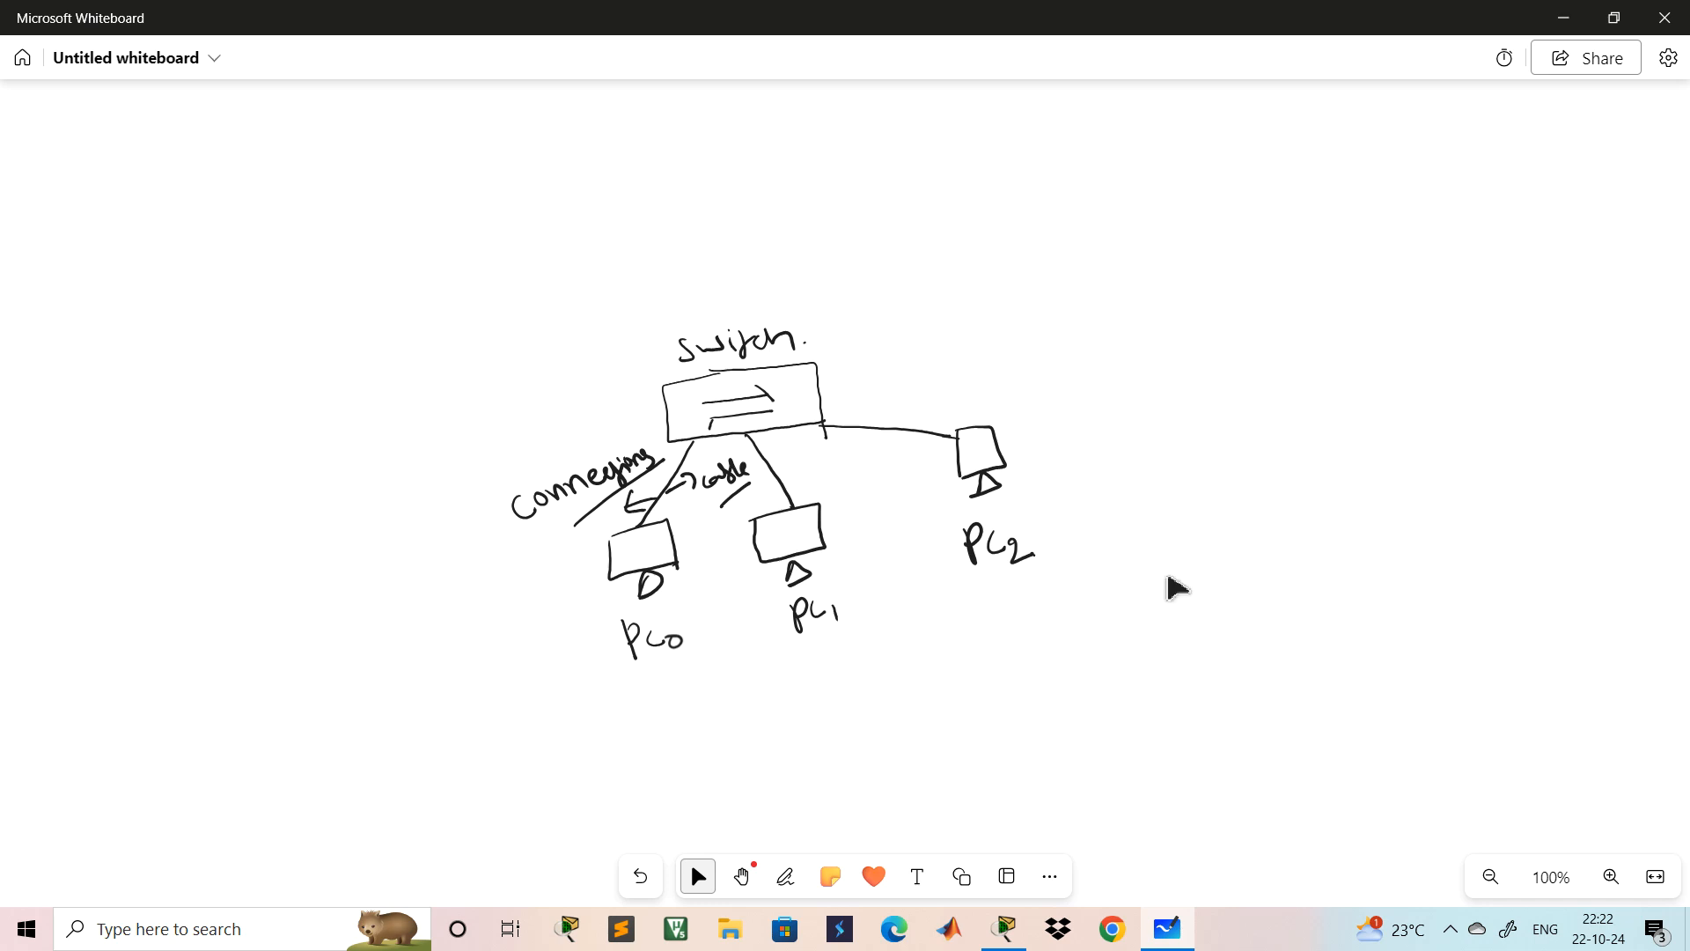
key(alt+w)
mouse_move(983, 325)
mouse_down()
mouse_move(924, 308)
mouse_move(617, 335)
mouse_move(521, 493)
mouse_move(513, 641)
mouse_move(780, 662)
mouse_move(1026, 566)
mouse_move(1047, 376)
mouse_move(978, 325)
mouse_up()
mouse_move(532, 274)
mouse_down()
mouse_move(540, 309)
mouse_move(571, 285)
mouse_move(555, 260)
mouse_move(617, 287)
mouse_move(665, 250)
mouse_move(715, 243)
mouse_up()
drag(542, 322, 731, 249)
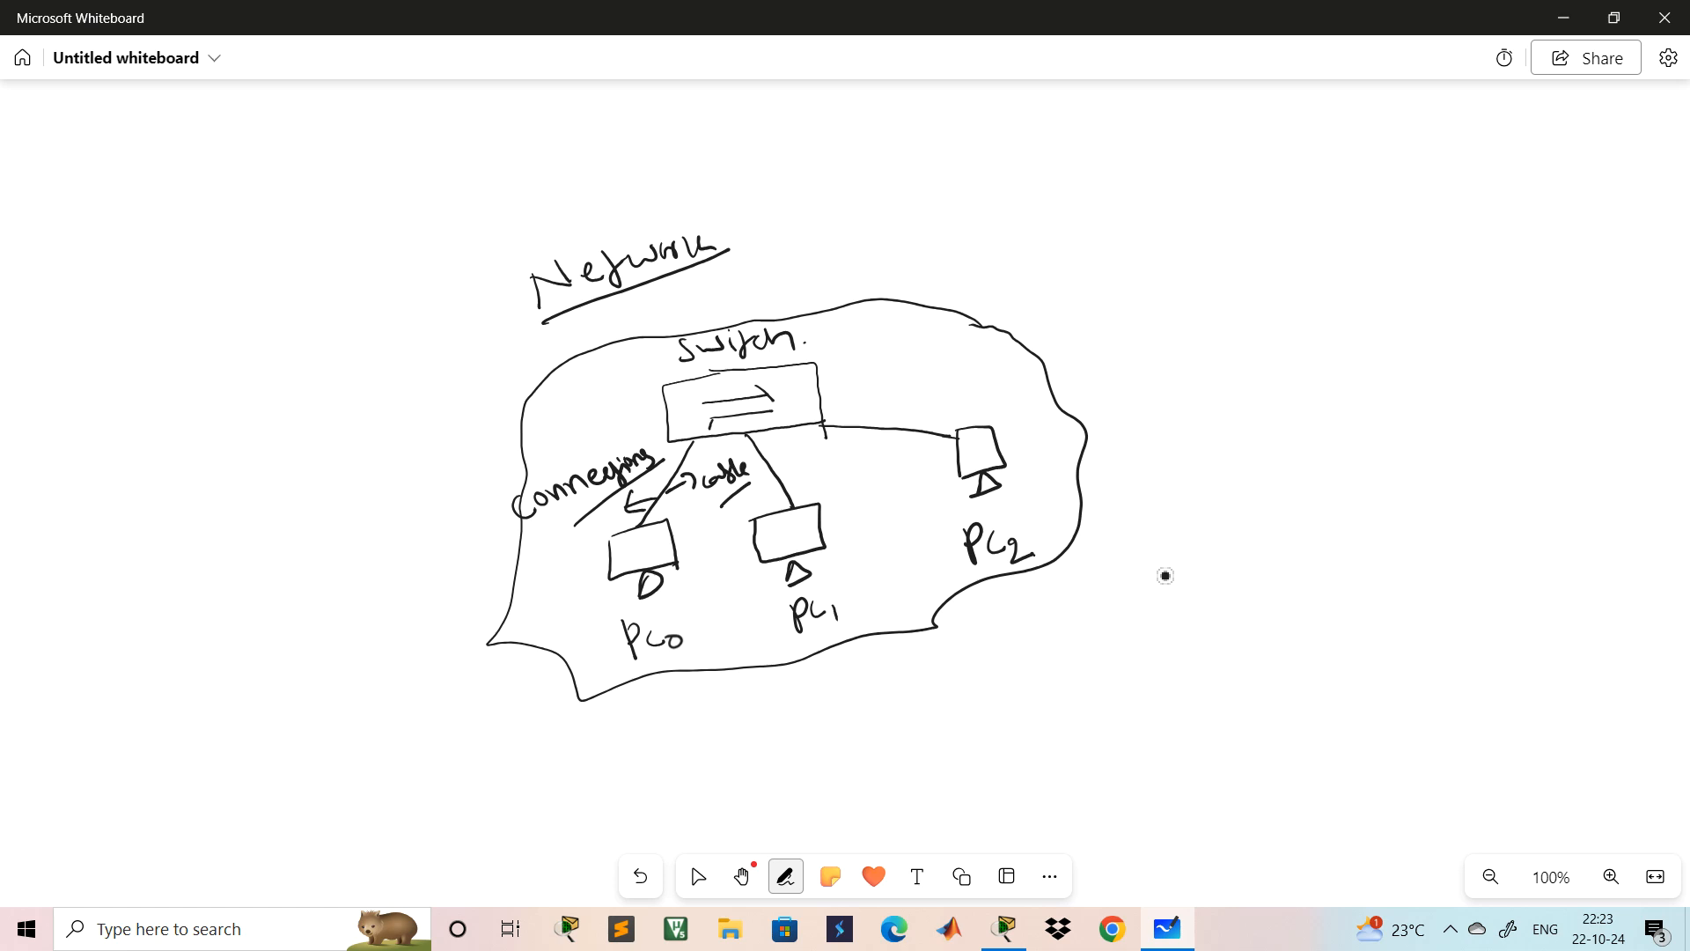
- Write the example IP address 192.168.1.1 to the upper right of the network diagram
mouse_move(1144, 235)
mouse_down()
mouse_move(1144, 277)
mouse_move(1220, 276)
mouse_move(1254, 252)
mouse_move(1299, 276)
mouse_move(1349, 269)
mouse_up()
click(1206, 269)
click(1275, 262)
click(1313, 263)
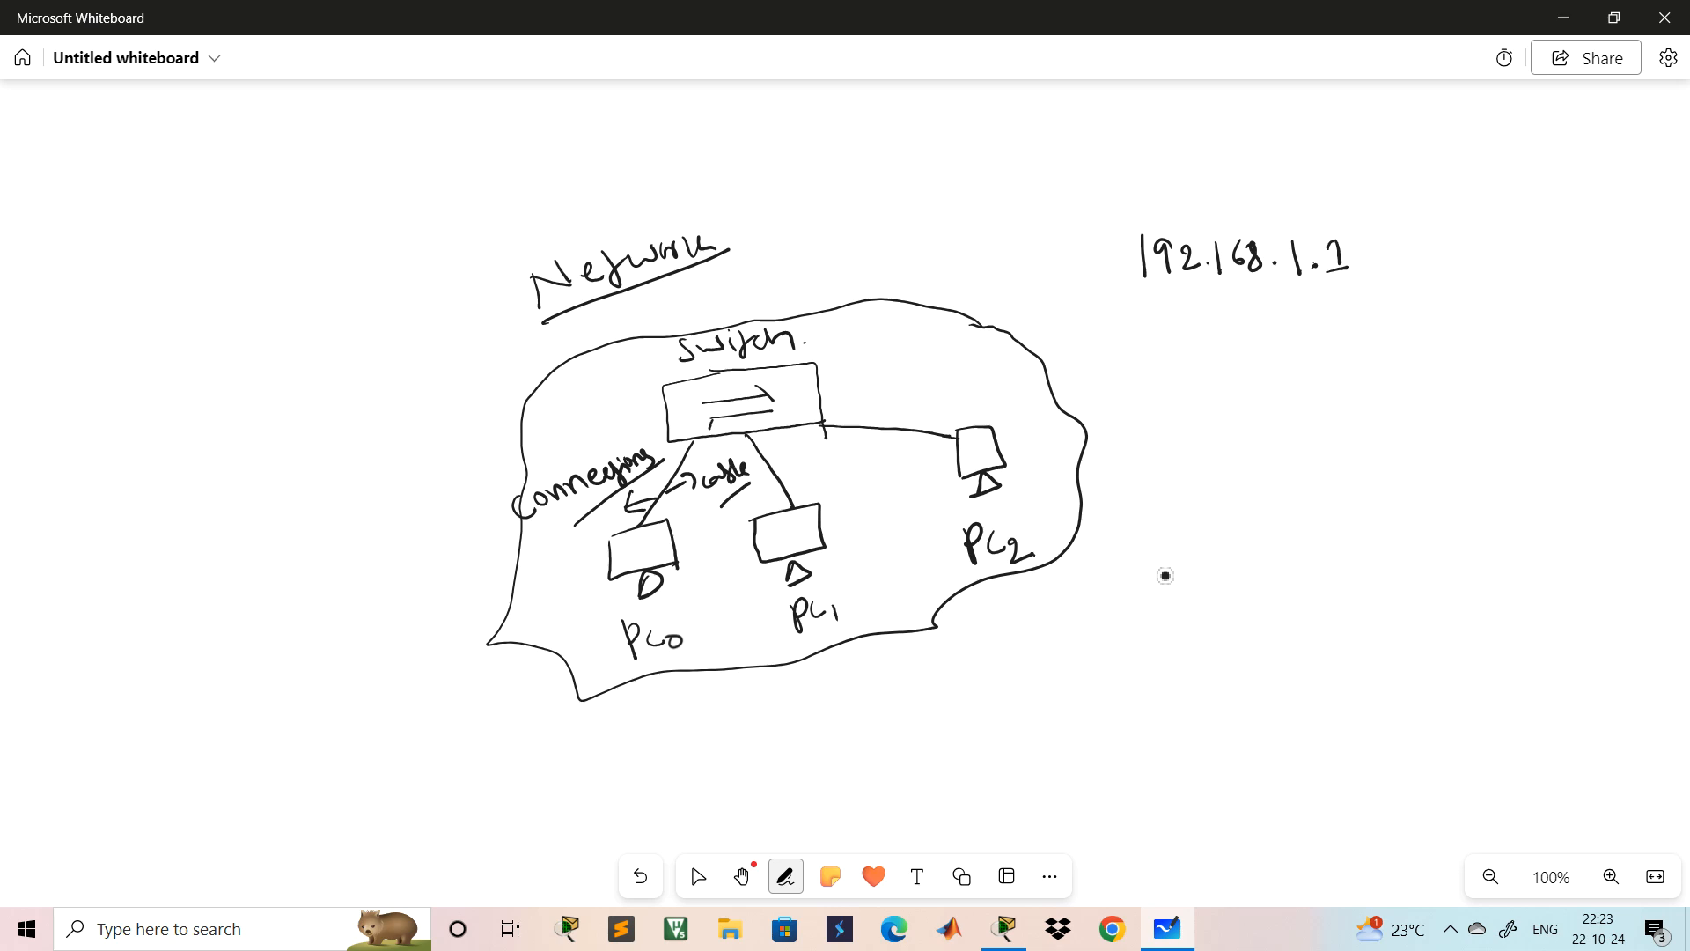
- Draw an arrow down from PC0 and write its IP address 192.168.1.1 below
mouse_move(627, 577)
mouse_down()
mouse_move(612, 748)
mouse_move(626, 748)
mouse_up()
mouse_move(536, 778)
mouse_down()
mouse_move(553, 815)
mouse_move(626, 802)
mouse_up()
click(618, 782)
click(618, 797)
mouse_move(642, 773)
mouse_down()
mouse_move(653, 801)
mouse_move(707, 786)
mouse_up()
click(666, 789)
click(693, 786)
- Draw an arrow down from PC1 and write its IP address 192.168.1.2 below
mouse_move(821, 554)
mouse_down()
mouse_move(872, 680)
mouse_move(878, 662)
mouse_up()
drag(788, 723, 806, 761)
mouse_move(825, 738)
mouse_down()
mouse_move(867, 755)
mouse_move(957, 736)
mouse_up()
click(852, 744)
click(931, 745)
- Draw an arrow down from PC2 and write its IP address 192.168.1.3 below
drag(988, 482, 1072, 605)
mouse_move(1020, 665)
mouse_down()
mouse_move(1028, 703)
mouse_move(1090, 698)
mouse_up()
click(1074, 690)
drag(1106, 665, 1108, 695)
mouse_move(1122, 671)
mouse_down()
mouse_move(1116, 695)
mouse_move(1123, 673)
mouse_move(1142, 704)
mouse_up()
click(1132, 683)
click(1157, 689)
drag(1165, 673, 1169, 704)
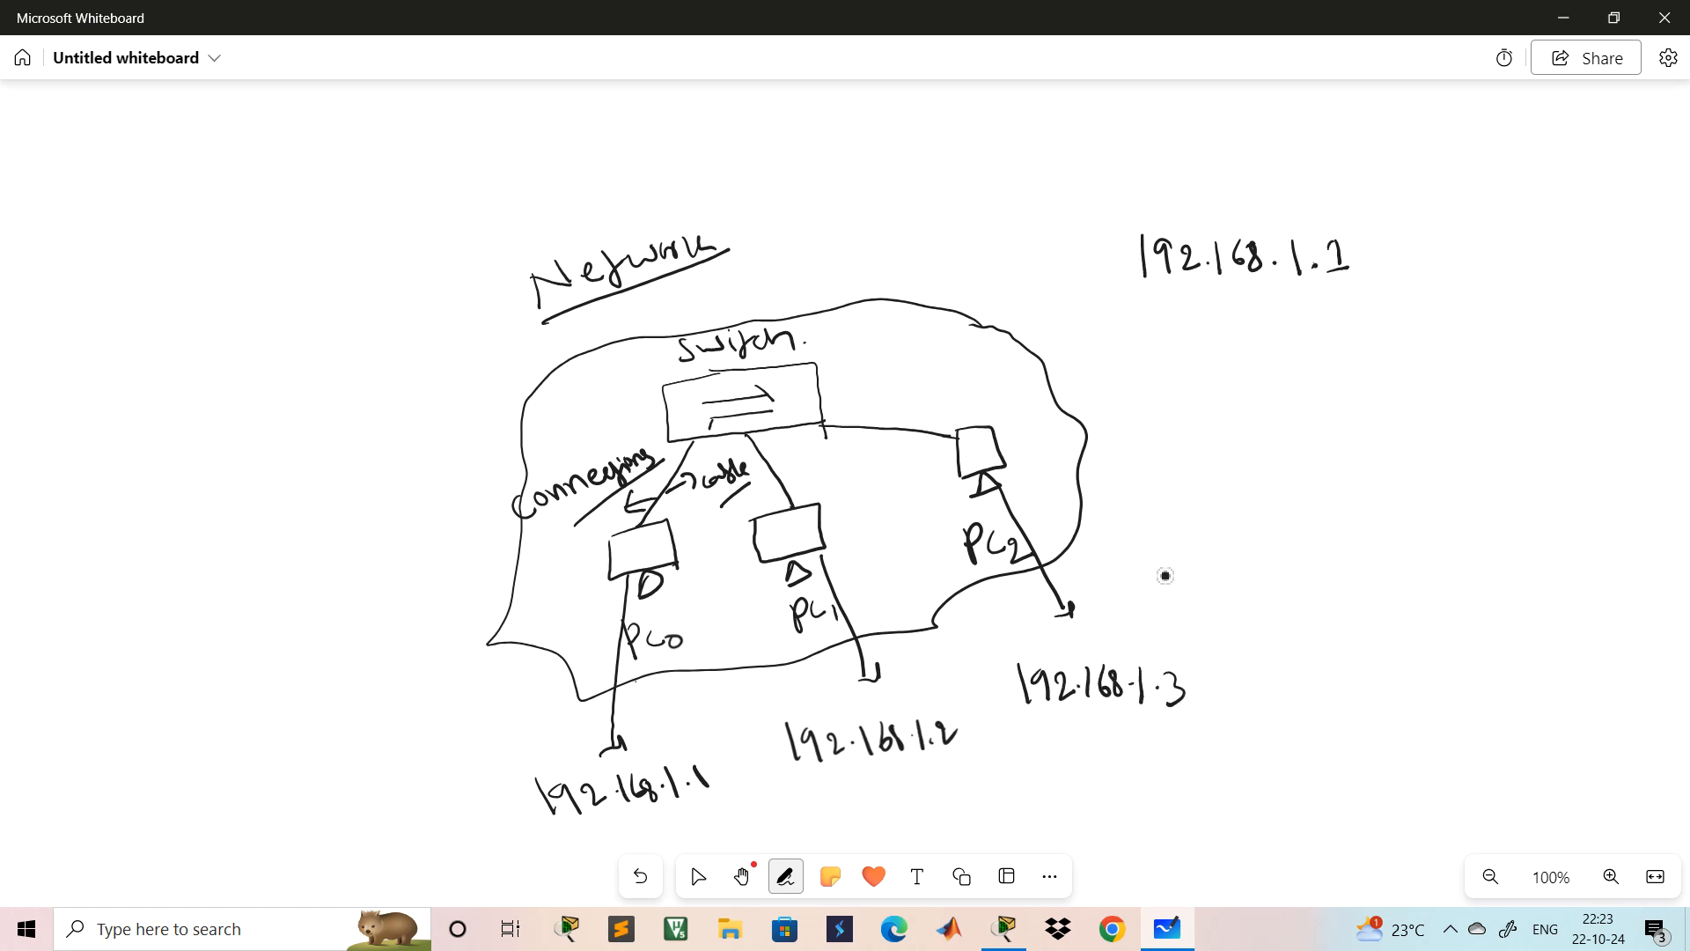
click(1179, 704)
- In the example address 192.168.1.1, box the last octet as "Host" and underline and mark the first three octets "N/W"
mouse_move(1320, 237)
mouse_down()
mouse_move(1328, 288)
mouse_move(1365, 231)
mouse_move(1435, 244)
mouse_move(1446, 230)
mouse_up()
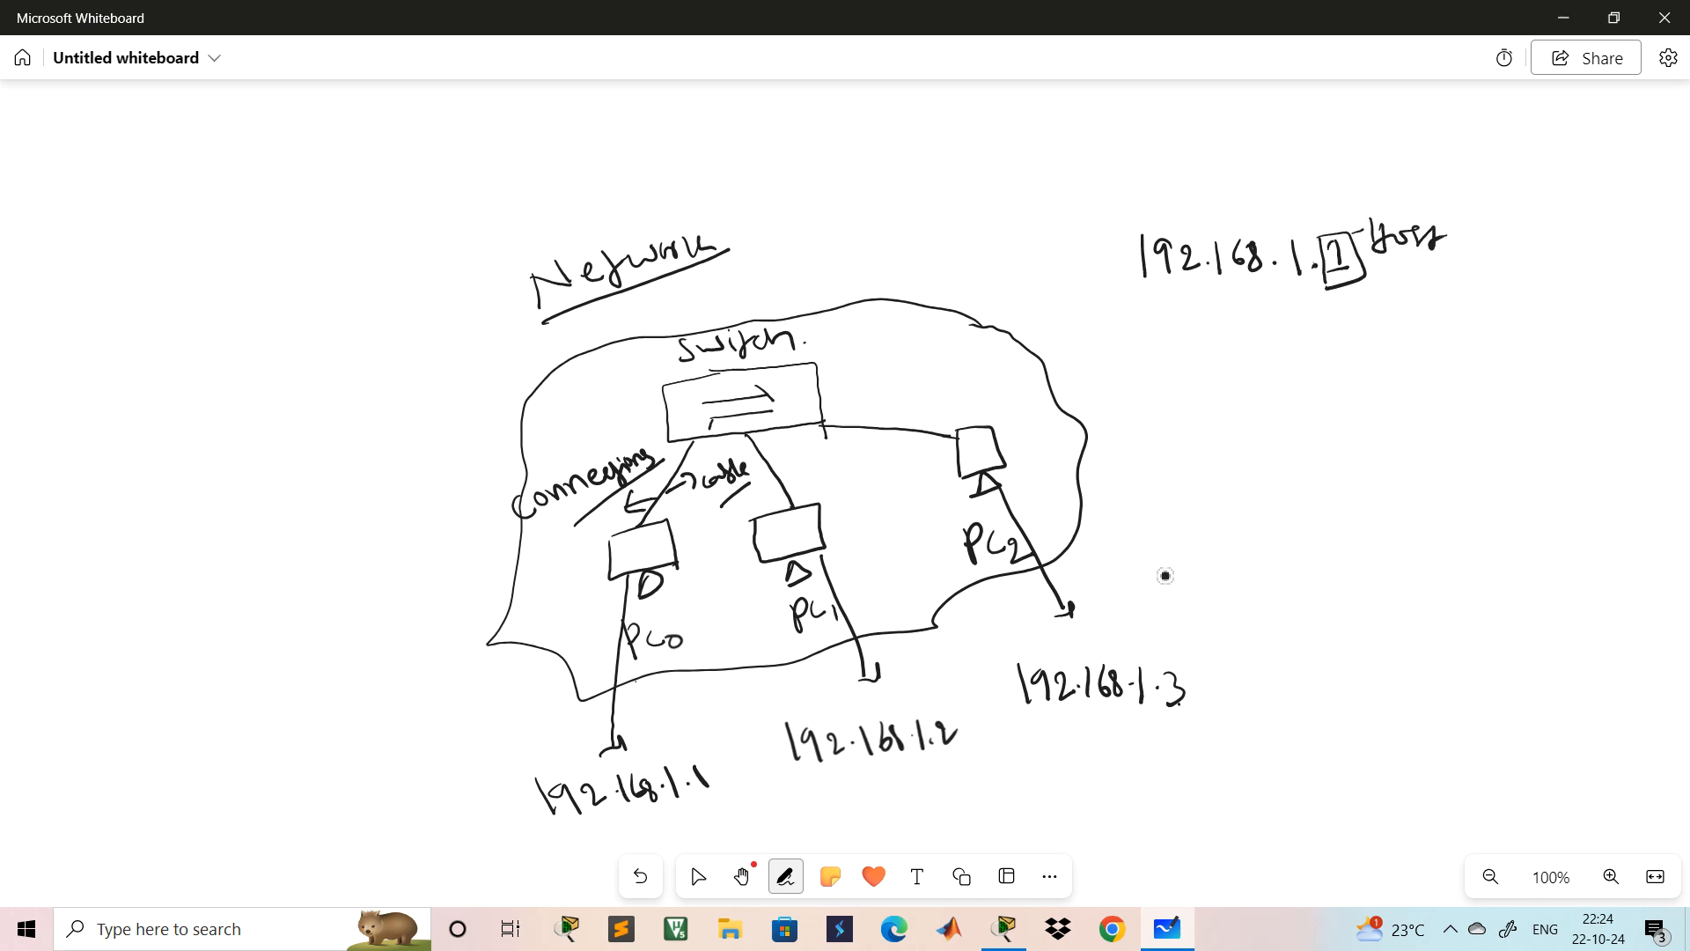
drag(1130, 296, 1307, 283)
mouse_move(1131, 208)
mouse_down()
mouse_move(1133, 227)
mouse_move(1147, 204)
mouse_move(1163, 225)
mouse_move(1183, 209)
mouse_move(1230, 227)
mouse_up()
mouse_move(1233, 218)
mouse_down()
mouse_move(1241, 236)
mouse_move(1253, 218)
mouse_move(1289, 235)
mouse_move(1310, 217)
mouse_up()
- Annotate the example address with arrows marking 24 bits for the network part and 8 bits for the host part
mouse_move(1188, 183)
mouse_down()
mouse_move(1155, 188)
mouse_move(1215, 204)
mouse_up()
drag(1215, 187, 1284, 196)
mouse_move(1287, 183)
mouse_down()
mouse_move(1291, 208)
mouse_move(1328, 201)
mouse_up()
mouse_move(1336, 189)
mouse_down()
mouse_move(1334, 208)
mouse_move(1389, 206)
mouse_up()
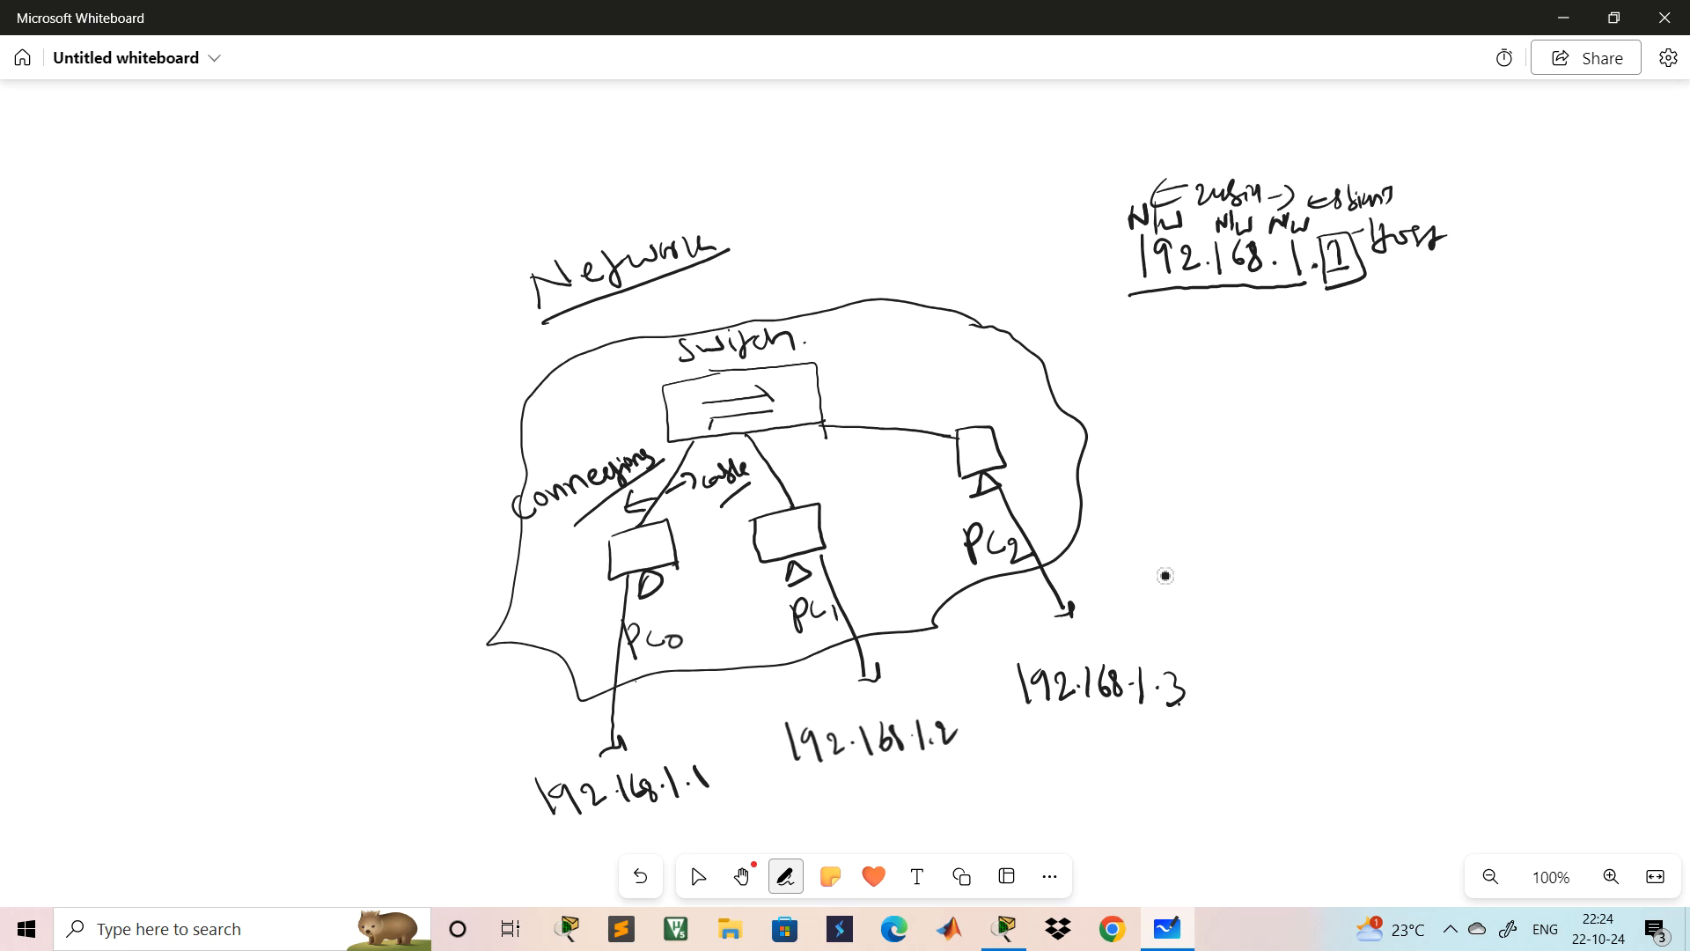
- Write 192.168.1.0 above the example address, underline it, and label it "N/W address" with an arrow
mouse_move(1118, 143)
mouse_down()
mouse_move(1121, 172)
mouse_move(1214, 153)
mouse_move(1249, 173)
mouse_move(1294, 146)
mouse_up()
click(1169, 169)
click(1230, 170)
click(1268, 166)
mouse_move(1121, 192)
mouse_down()
mouse_move(1338, 157)
mouse_move(1331, 174)
mouse_move(1381, 168)
mouse_up()
drag(1385, 153, 1419, 152)
mouse_move(1421, 153)
mouse_down()
mouse_move(1458, 134)
mouse_move(1460, 152)
mouse_up()
mouse_move(1468, 149)
mouse_down()
mouse_move(1477, 136)
mouse_move(1530, 157)
mouse_up()
drag(1426, 175, 1505, 163)
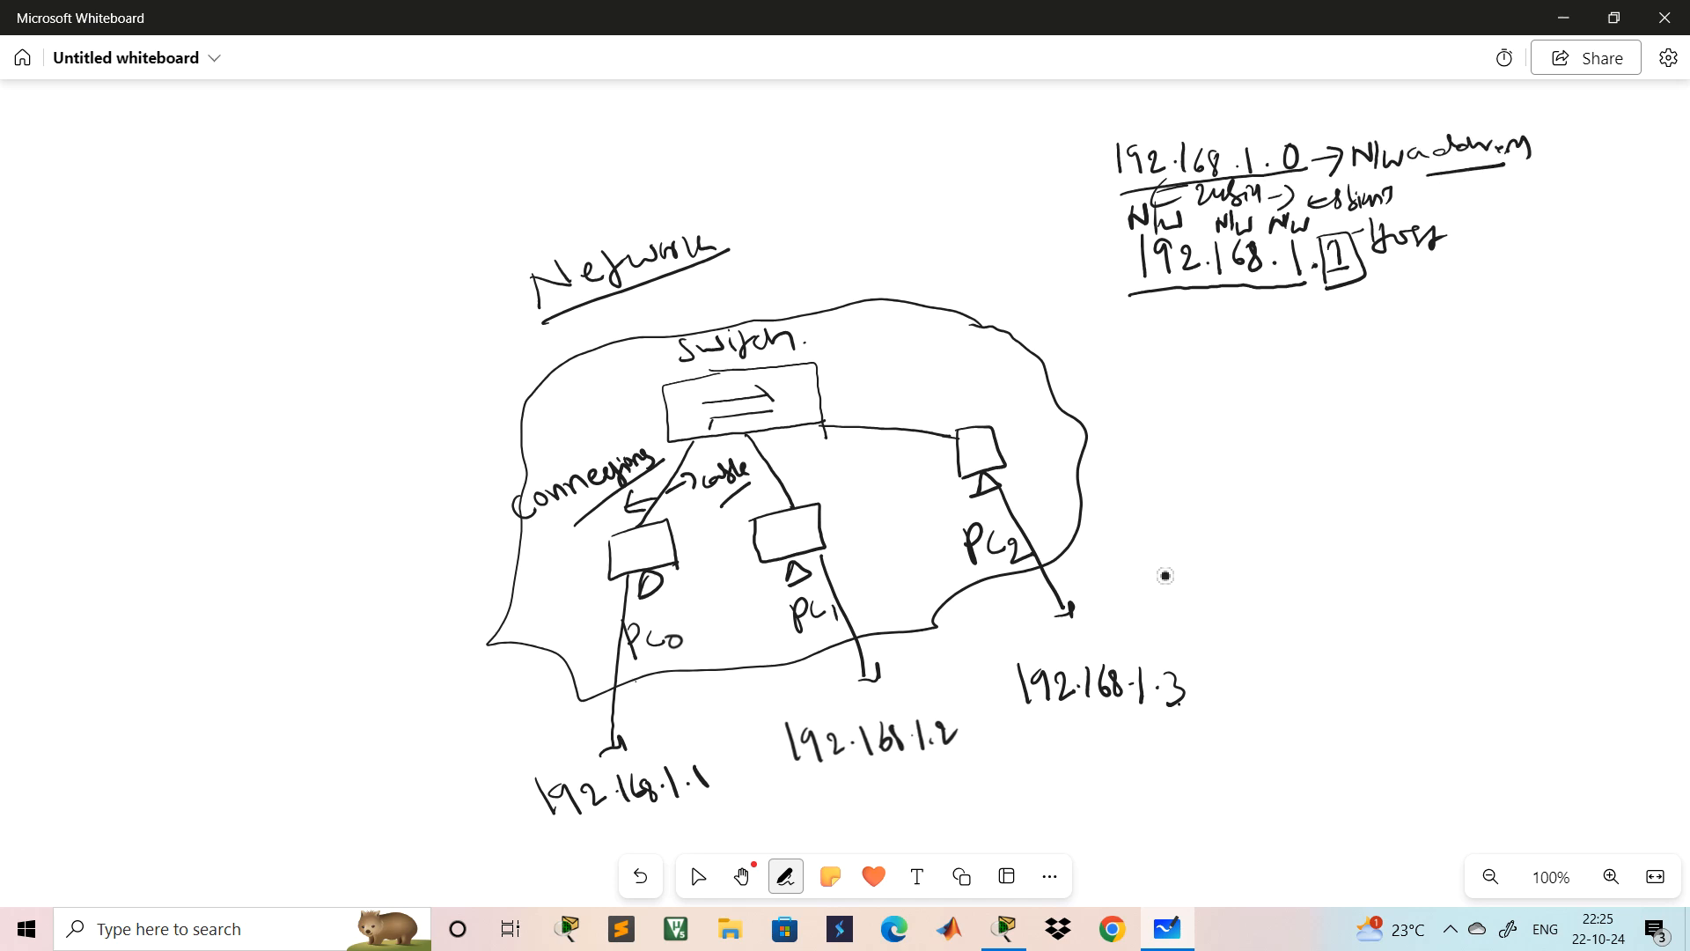
- Tick the 0 in 192.168.1.0 and write 192.168.1.2 beneath the example address
click(698, 876)
click(785, 876)
drag(1301, 143, 1328, 136)
mouse_move(1149, 320)
mouse_down()
mouse_move(1164, 351)
mouse_move(1232, 337)
mouse_move(1234, 353)
mouse_up()
click(1216, 347)
mouse_move(1248, 324)
mouse_down()
mouse_move(1250, 346)
mouse_move(1360, 331)
mouse_up()
click(1291, 345)
click(1321, 339)
- Continue the address list with a column of dots and end it with 192.168.1.255
click(1255, 377)
click(1257, 402)
click(1260, 411)
click(1262, 421)
mouse_move(1175, 462)
mouse_down()
mouse_move(1180, 497)
mouse_move(1380, 477)
mouse_up()
click(1241, 490)
click(1293, 480)
click(1327, 471)
click(696, 874)
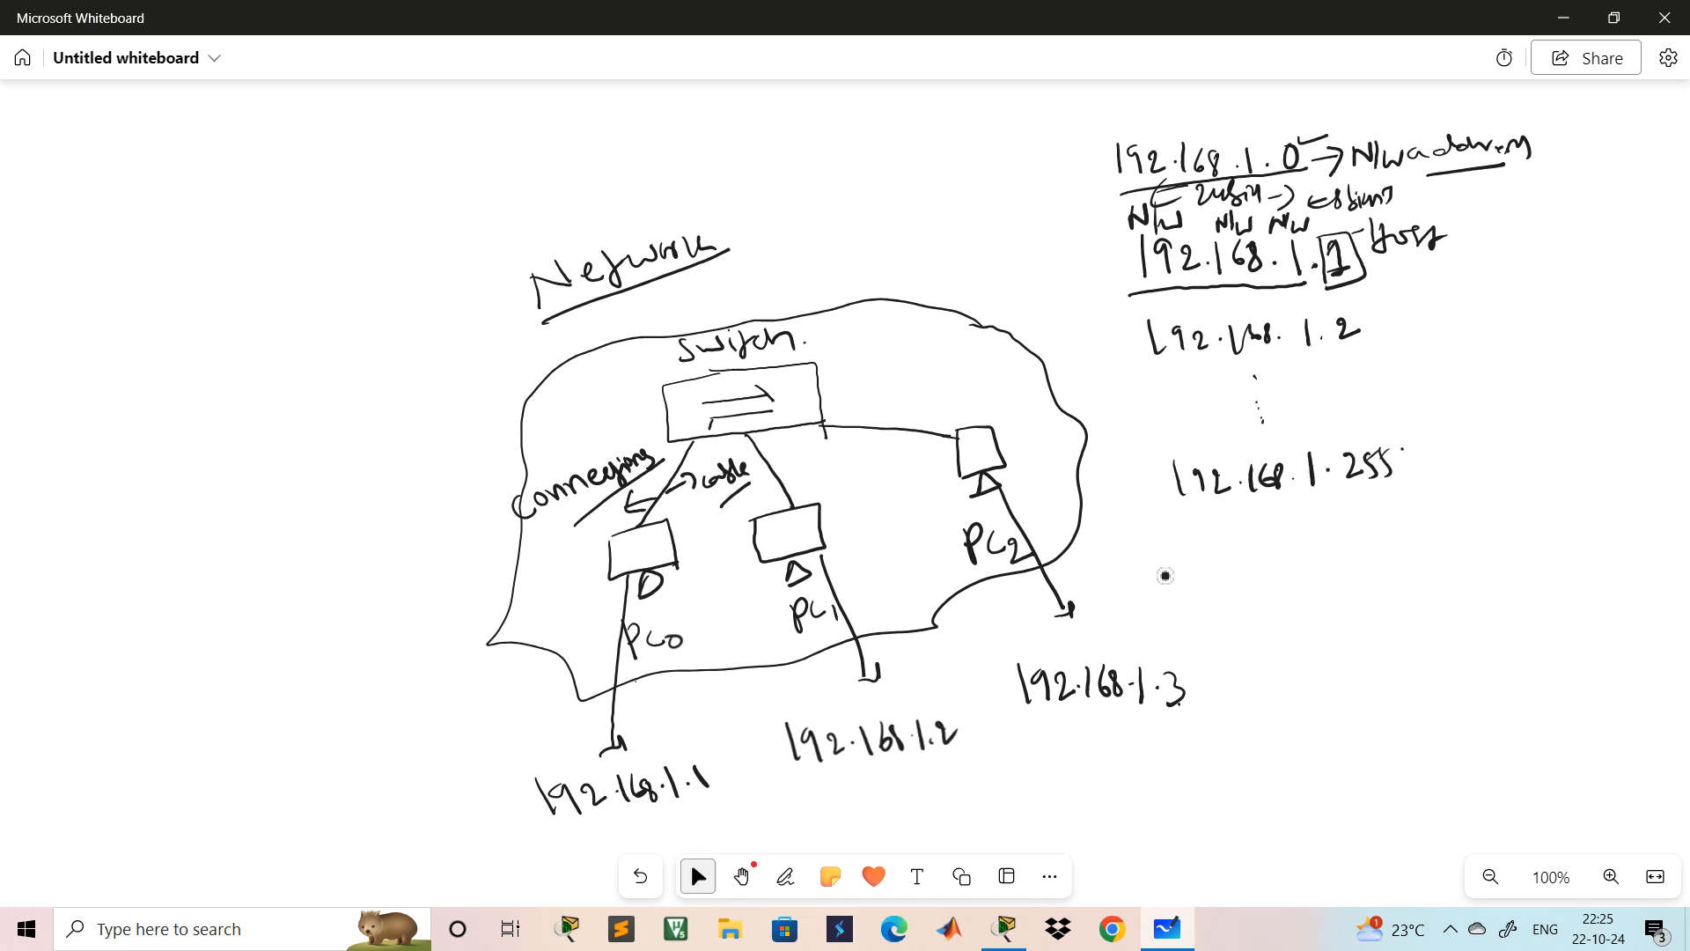
- Underline "N/W address" again and label 192.168.1.255 with an arrow to an underlined "Broadcast address"
click(785, 876)
drag(1426, 177, 1530, 167)
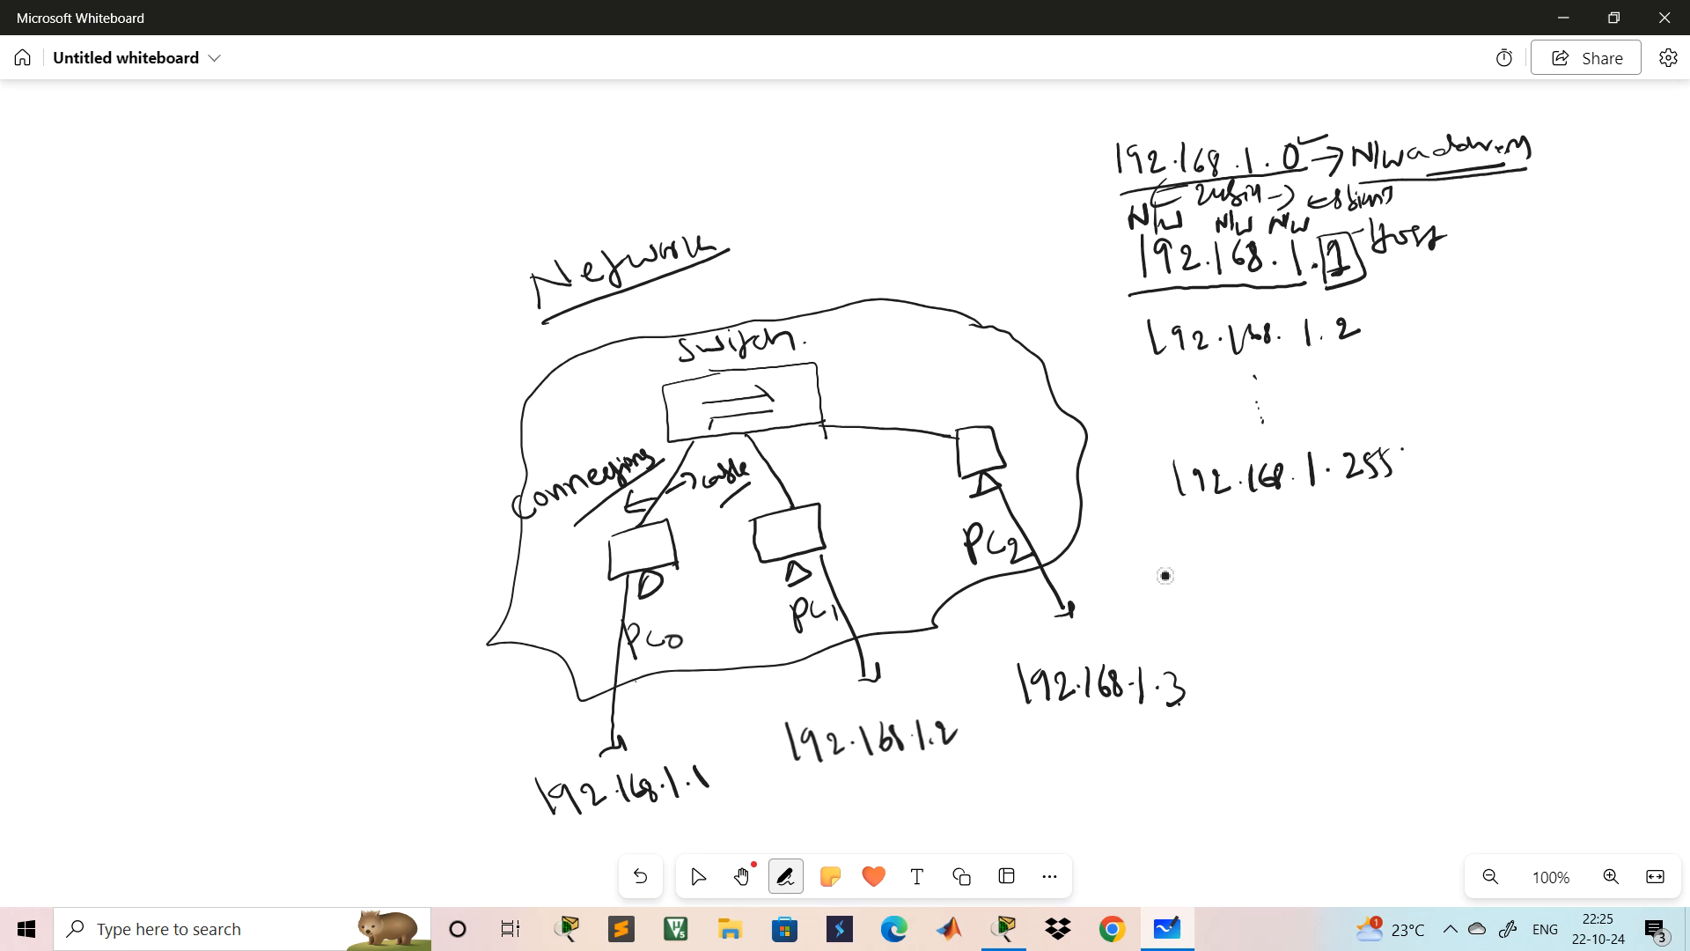
drag(1394, 475, 1432, 468)
mouse_move(1419, 458)
mouse_down()
mouse_move(1436, 472)
mouse_move(1424, 485)
mouse_move(1533, 457)
mouse_up()
mouse_move(1479, 514)
mouse_down()
mouse_move(1470, 529)
mouse_move(1514, 515)
mouse_move(1525, 528)
mouse_move(1506, 535)
mouse_up()
mouse_move(1539, 521)
mouse_down()
mouse_move(1567, 495)
mouse_move(1602, 506)
mouse_move(1633, 486)
mouse_up()
drag(1476, 547, 1621, 514)
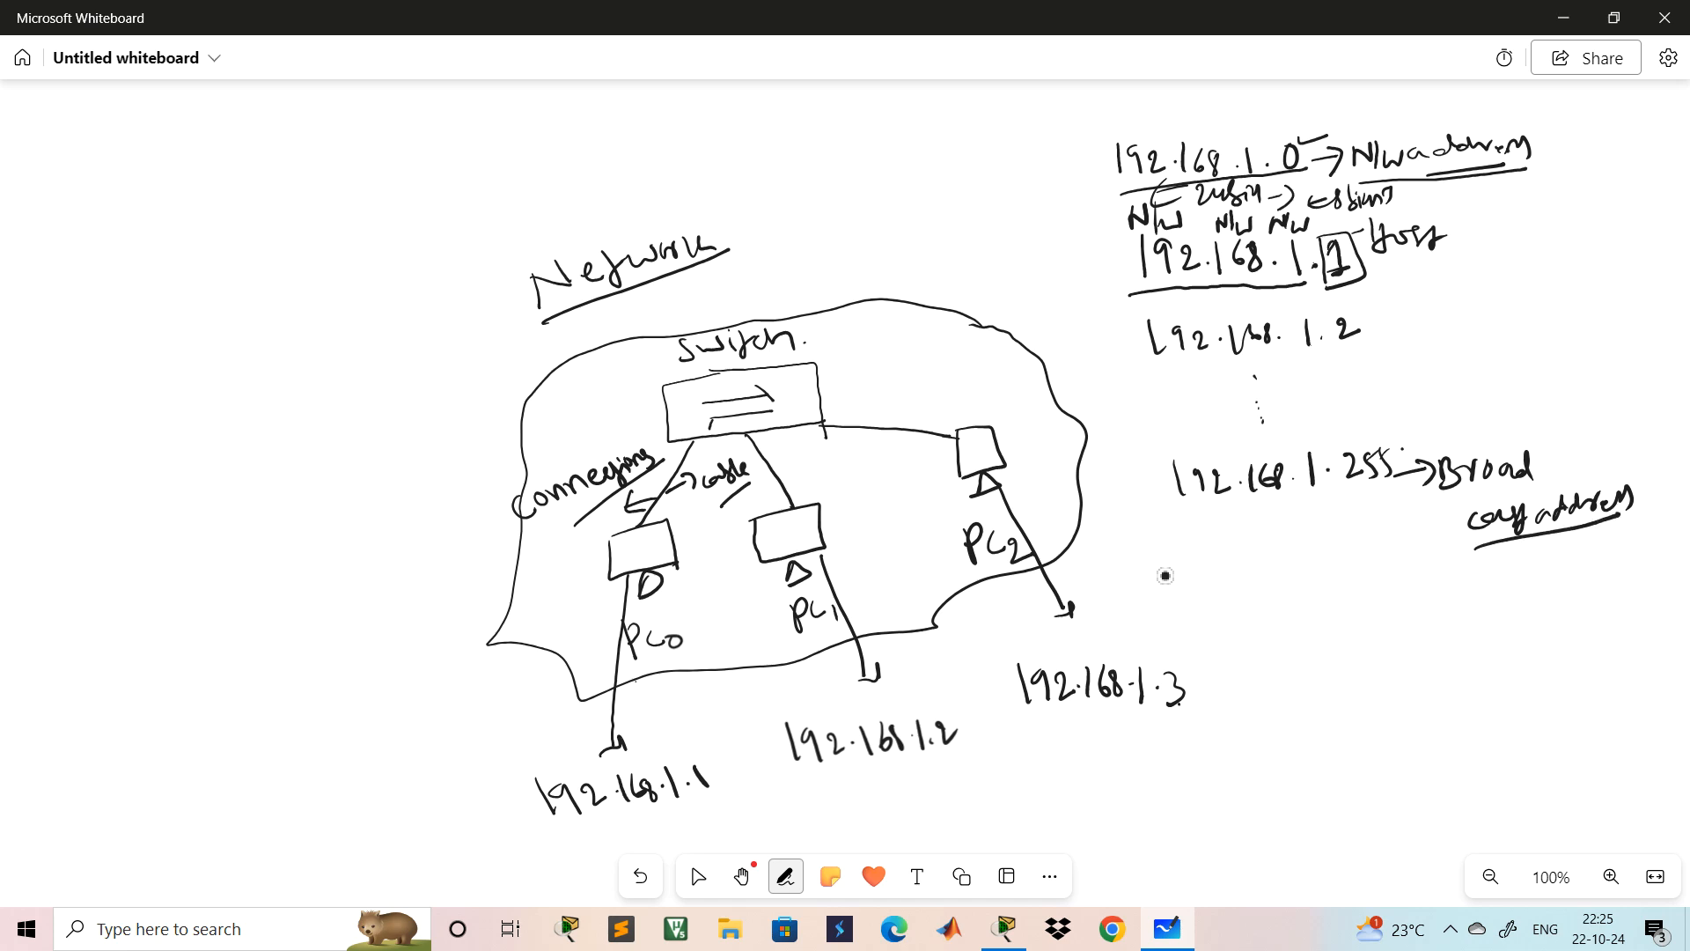
- Write 192.168.1.254 above 192.168.1.255 and mark the range from .1 to .254 with an arrow as "valid IP's"
mouse_move(1170, 497)
mouse_down()
mouse_move(1124, 486)
mouse_move(1127, 462)
mouse_move(1245, 440)
mouse_move(1310, 451)
mouse_up()
drag(1324, 437, 1391, 437)
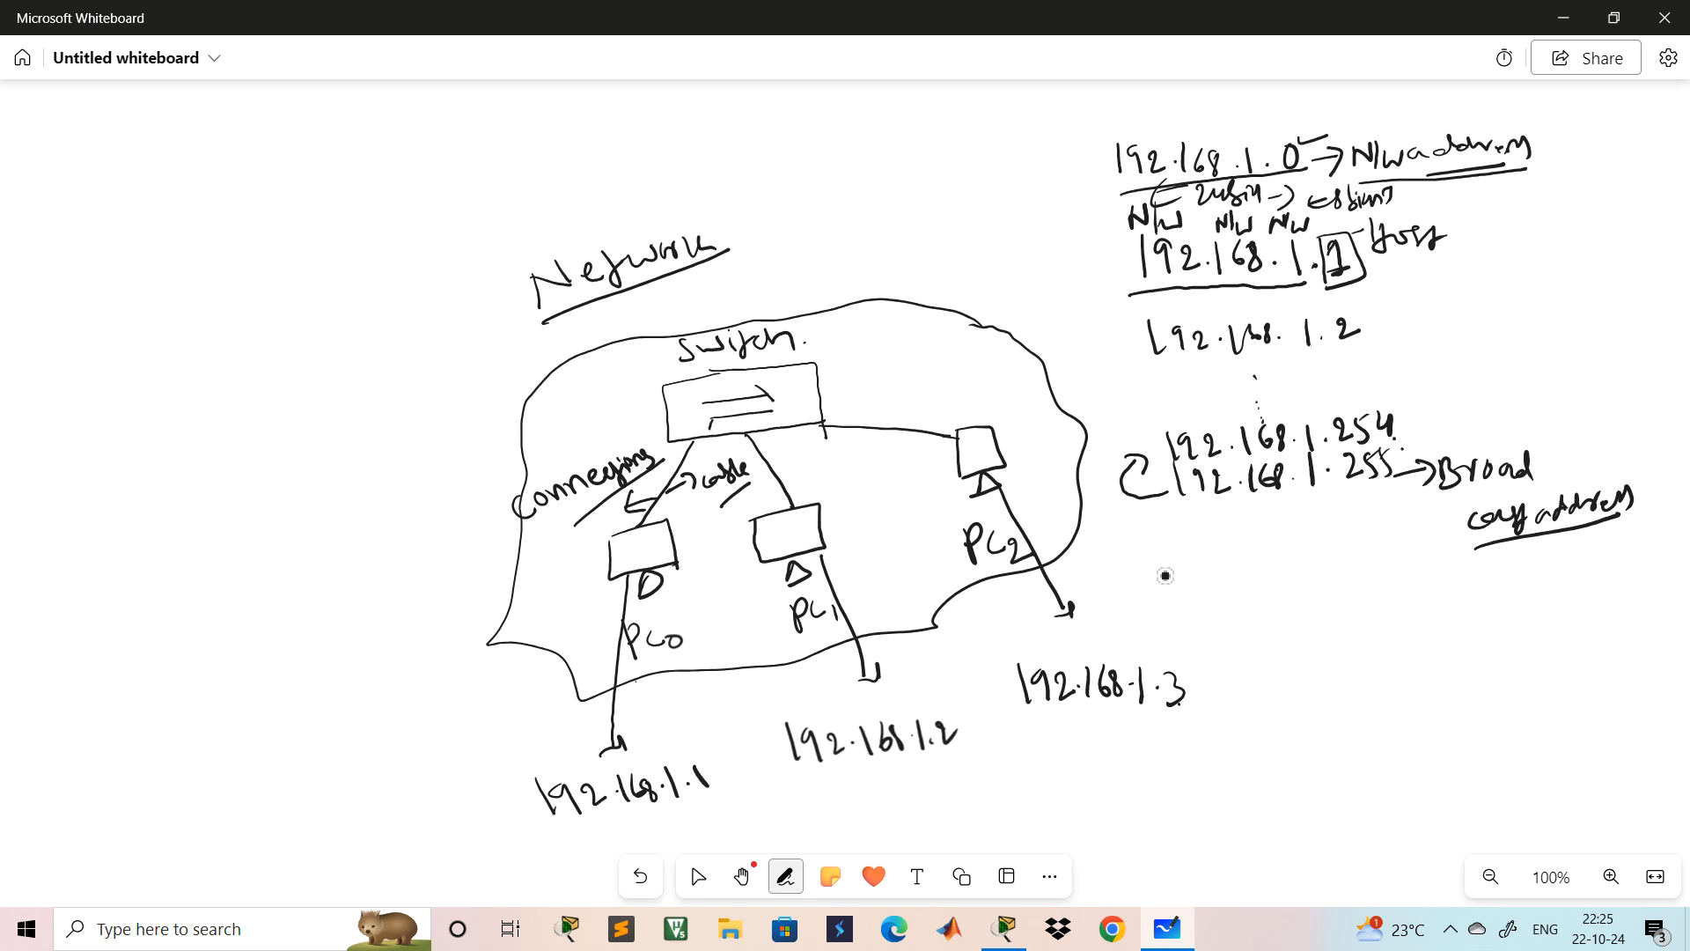
mouse_move(1368, 265)
mouse_down()
mouse_move(1390, 274)
mouse_move(1424, 401)
mouse_move(1406, 416)
mouse_up()
mouse_move(1417, 353)
mouse_down()
mouse_move(1440, 370)
mouse_move(1489, 361)
mouse_move(1511, 332)
mouse_move(1469, 417)
mouse_up()
mouse_move(1454, 390)
mouse_down()
mouse_move(1479, 388)
mouse_move(1488, 430)
mouse_up()
drag(1486, 407, 1551, 419)
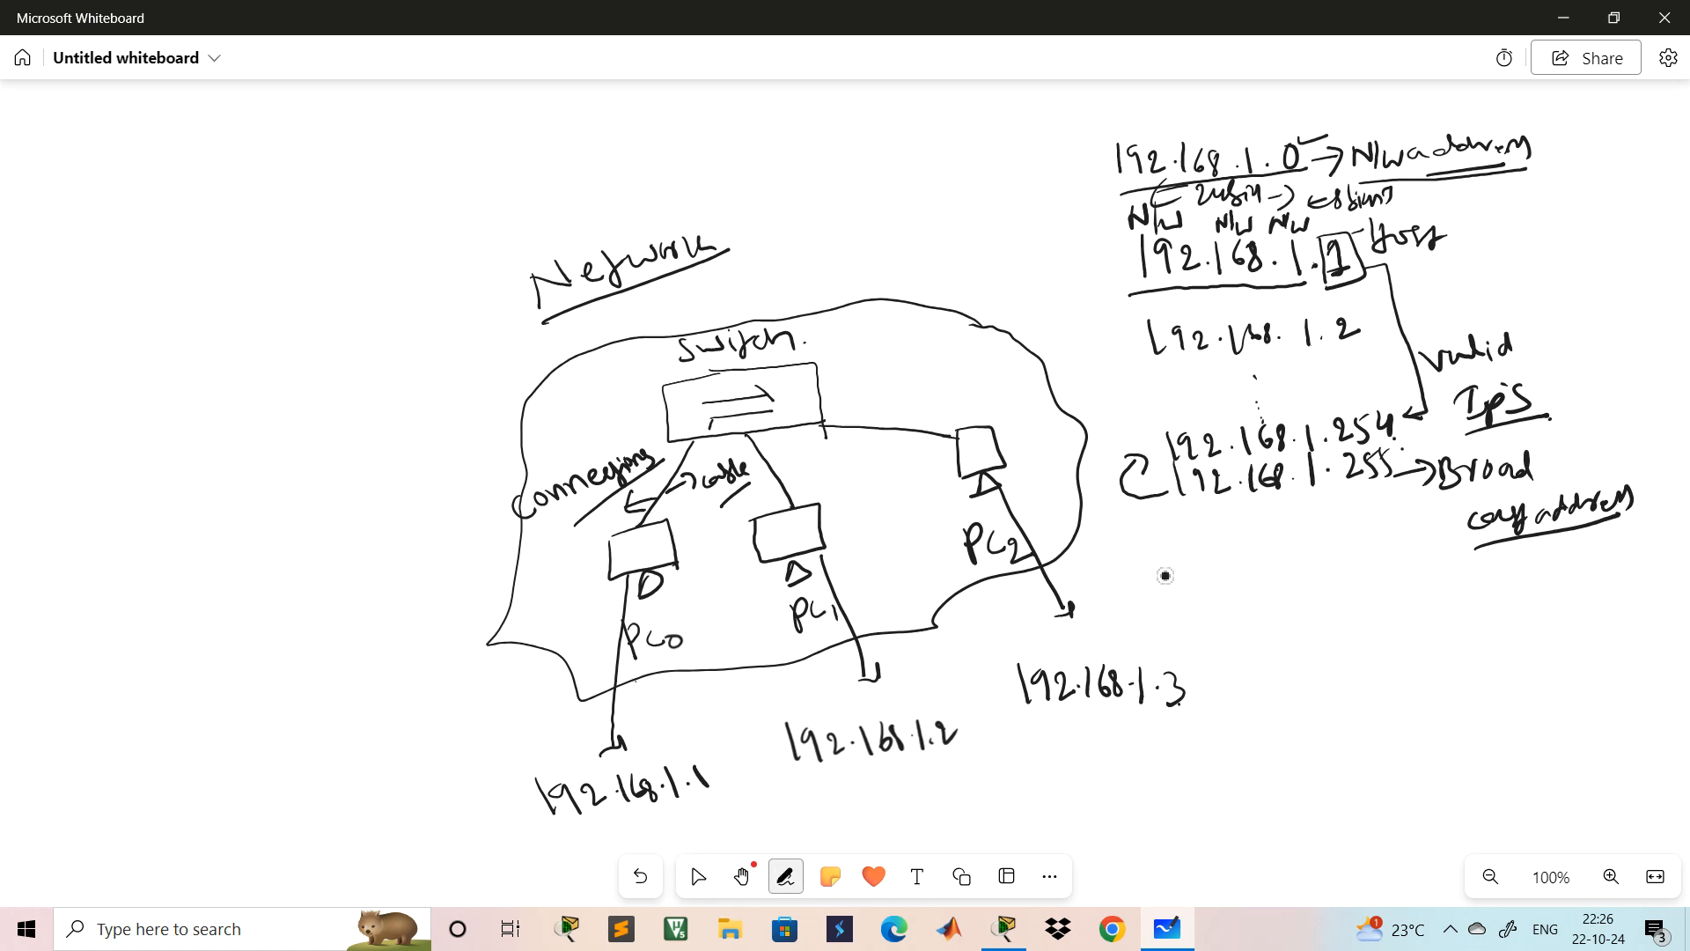
- Frame the network address and the broadcast address, and write "254 systems" beside the switch
mouse_move(1100, 147)
mouse_down()
mouse_move(1101, 182)
mouse_move(1145, 188)
mouse_up()
mouse_move(1168, 523)
mouse_down()
mouse_move(1162, 481)
mouse_move(1257, 453)
mouse_move(1391, 439)
mouse_move(1421, 493)
mouse_move(1167, 526)
mouse_up()
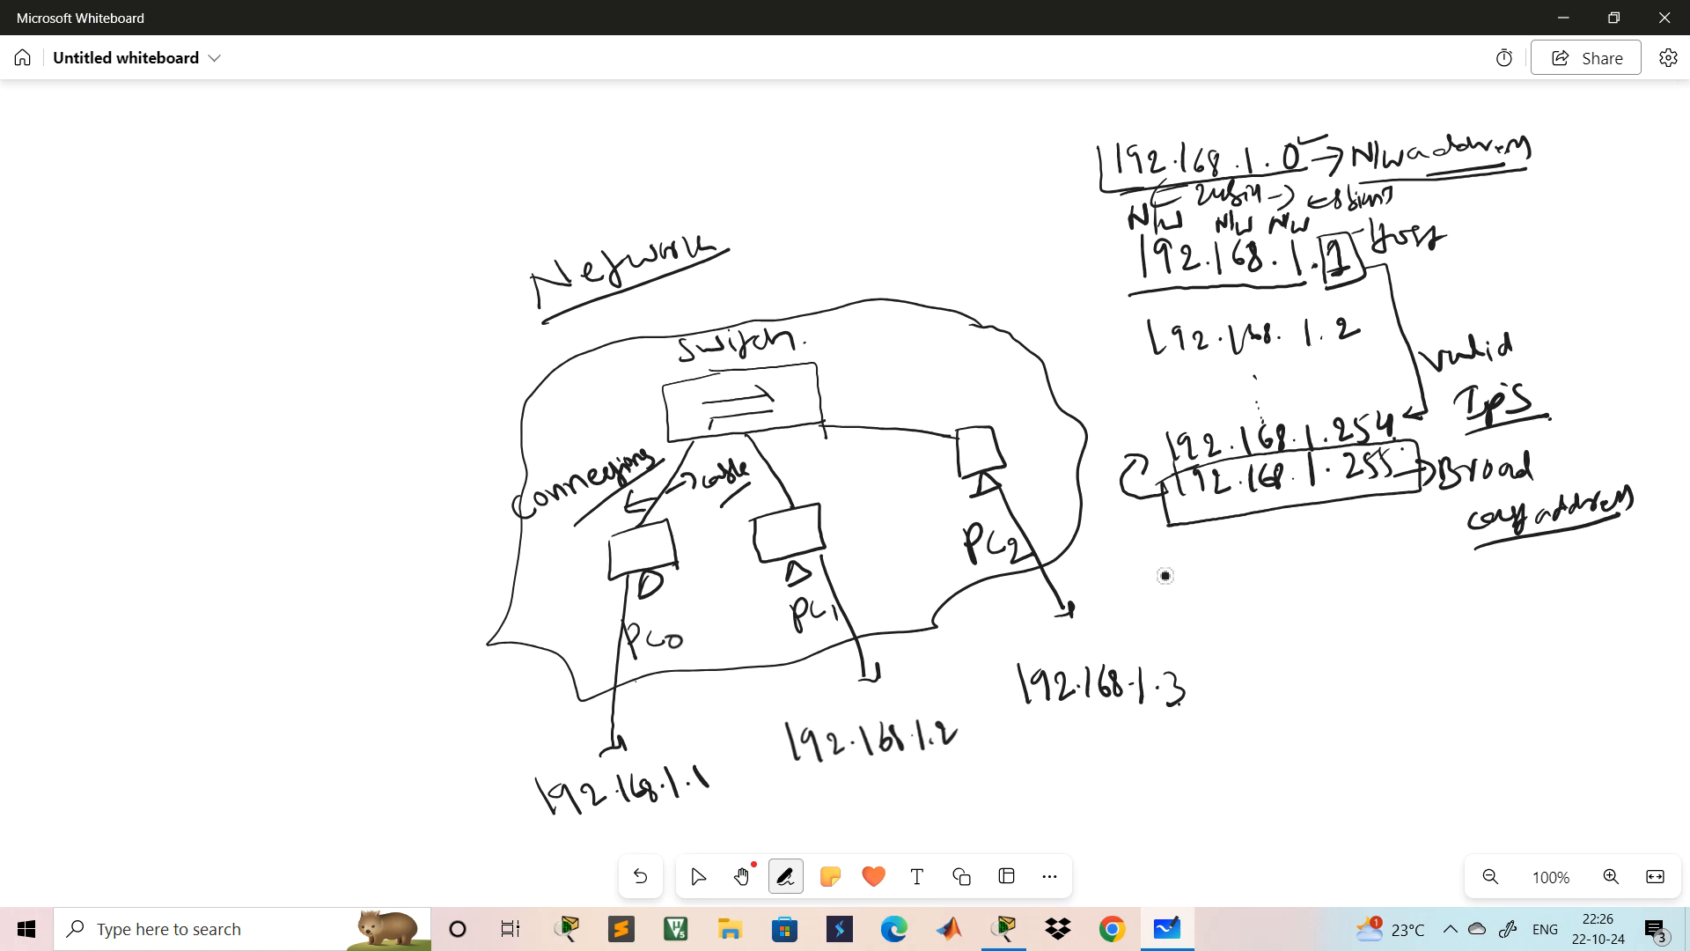
mouse_move(851, 352)
mouse_down()
mouse_move(880, 377)
mouse_move(924, 360)
mouse_move(892, 411)
mouse_move(911, 421)
mouse_move(951, 391)
mouse_move(1001, 394)
mouse_up()
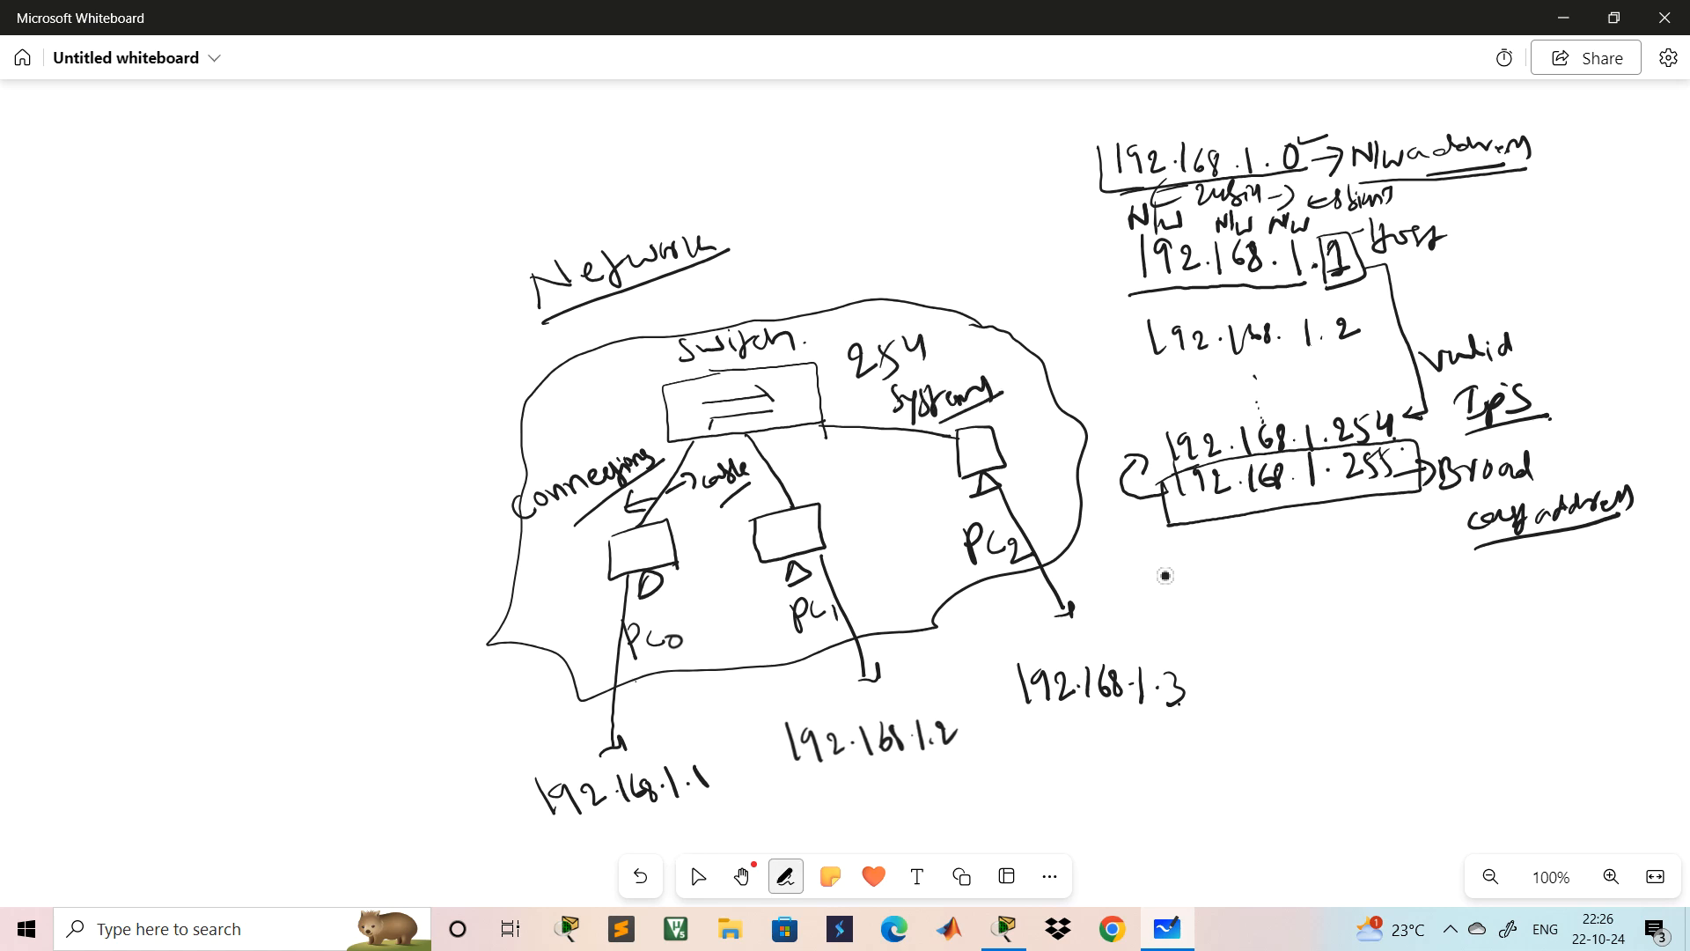
click(696, 873)
- Draw an arrow leftward from the switch's PC0 connection point and label it "interfaces"
click(784, 876)
mouse_move(668, 450)
mouse_down()
mouse_move(694, 442)
mouse_move(475, 490)
mouse_up()
click(330, 514)
mouse_move(351, 525)
mouse_down()
mouse_move(350, 541)
mouse_move(402, 527)
mouse_move(421, 490)
mouse_move(440, 529)
mouse_move(451, 469)
mouse_move(482, 461)
mouse_up()
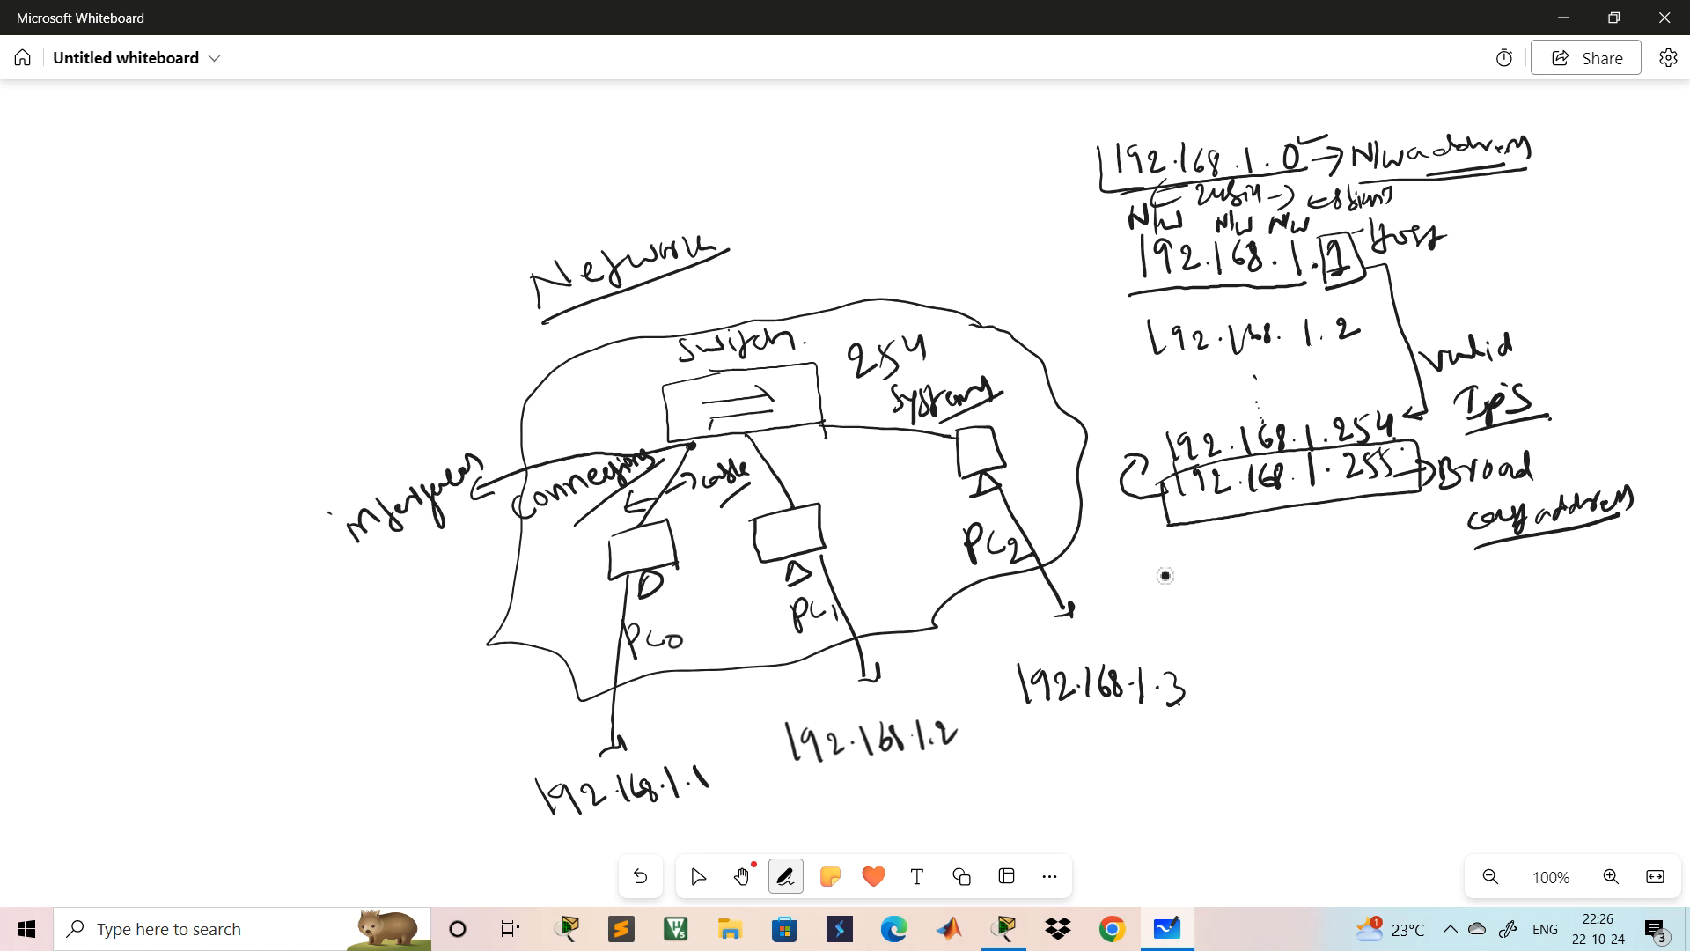
- Write the interface names "Fa 0/0" and "Gigabit 0/0" above the interfaces label, and switch back to Cisco Packet Tracer
drag(334, 462, 351, 504)
drag(334, 460, 361, 474)
mouse_move(370, 459)
mouse_down()
mouse_move(391, 469)
mouse_move(444, 430)
mouse_move(388, 447)
mouse_move(392, 483)
mouse_up()
key(e)
key(e)
mouse_move(328, 423)
mouse_down()
mouse_move(368, 449)
mouse_move(377, 424)
mouse_move(377, 447)
mouse_up()
drag(388, 418, 412, 416)
mouse_move(420, 394)
mouse_down()
mouse_move(426, 414)
mouse_move(443, 382)
mouse_move(470, 383)
mouse_up()
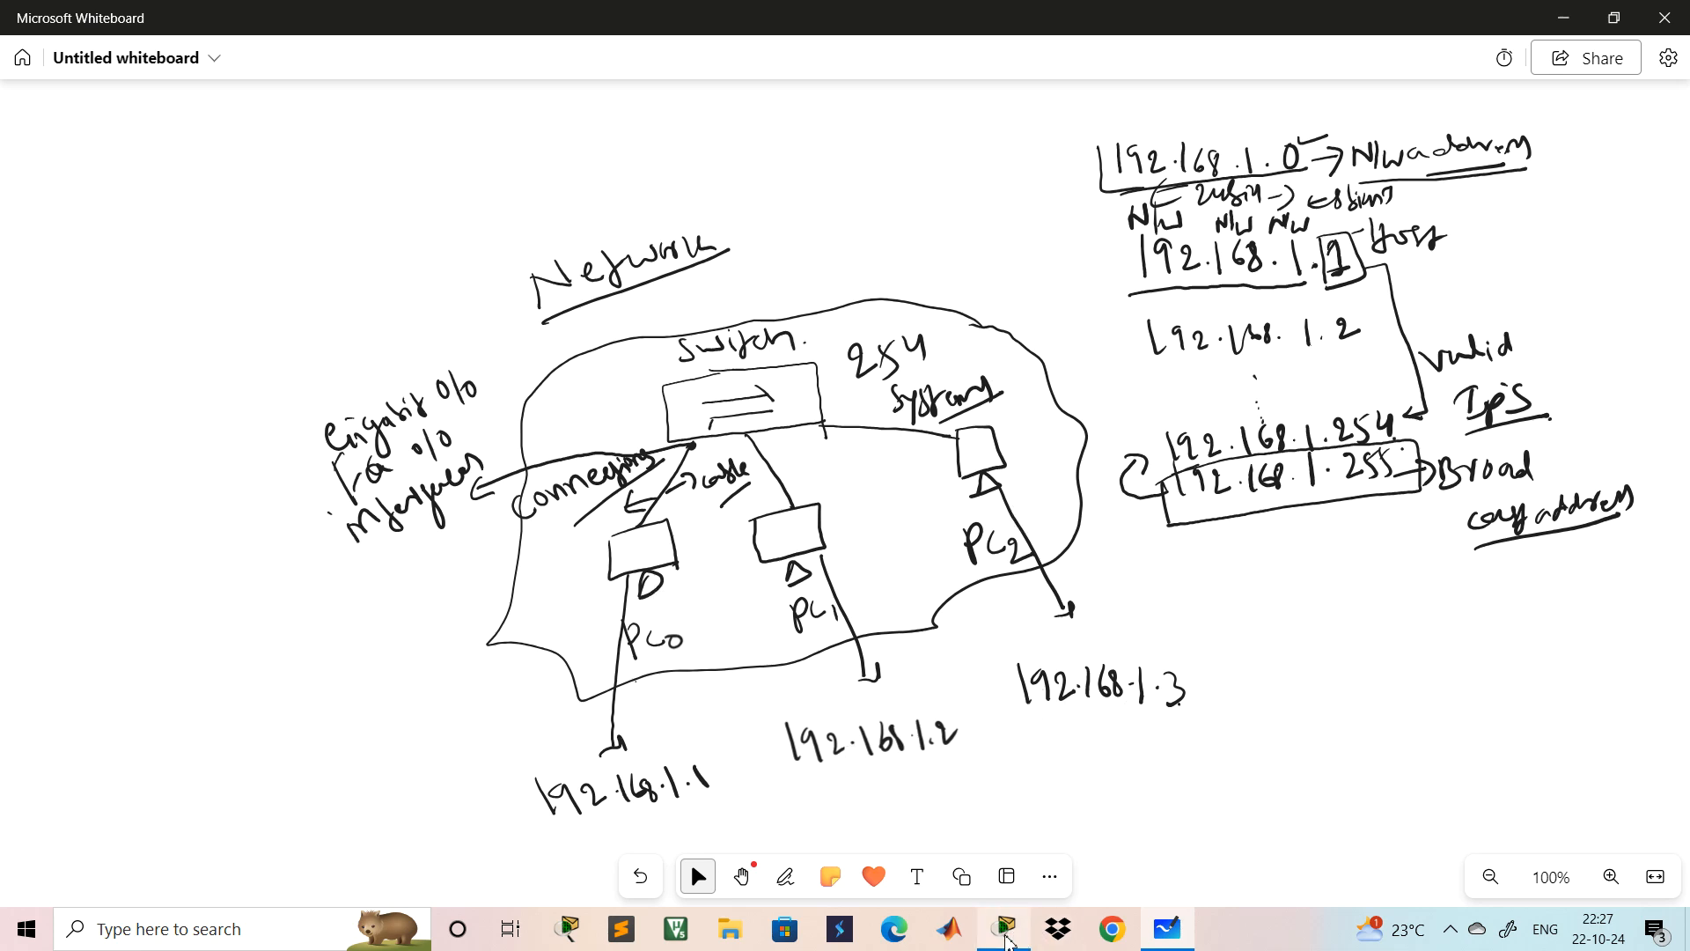
click(1008, 935)
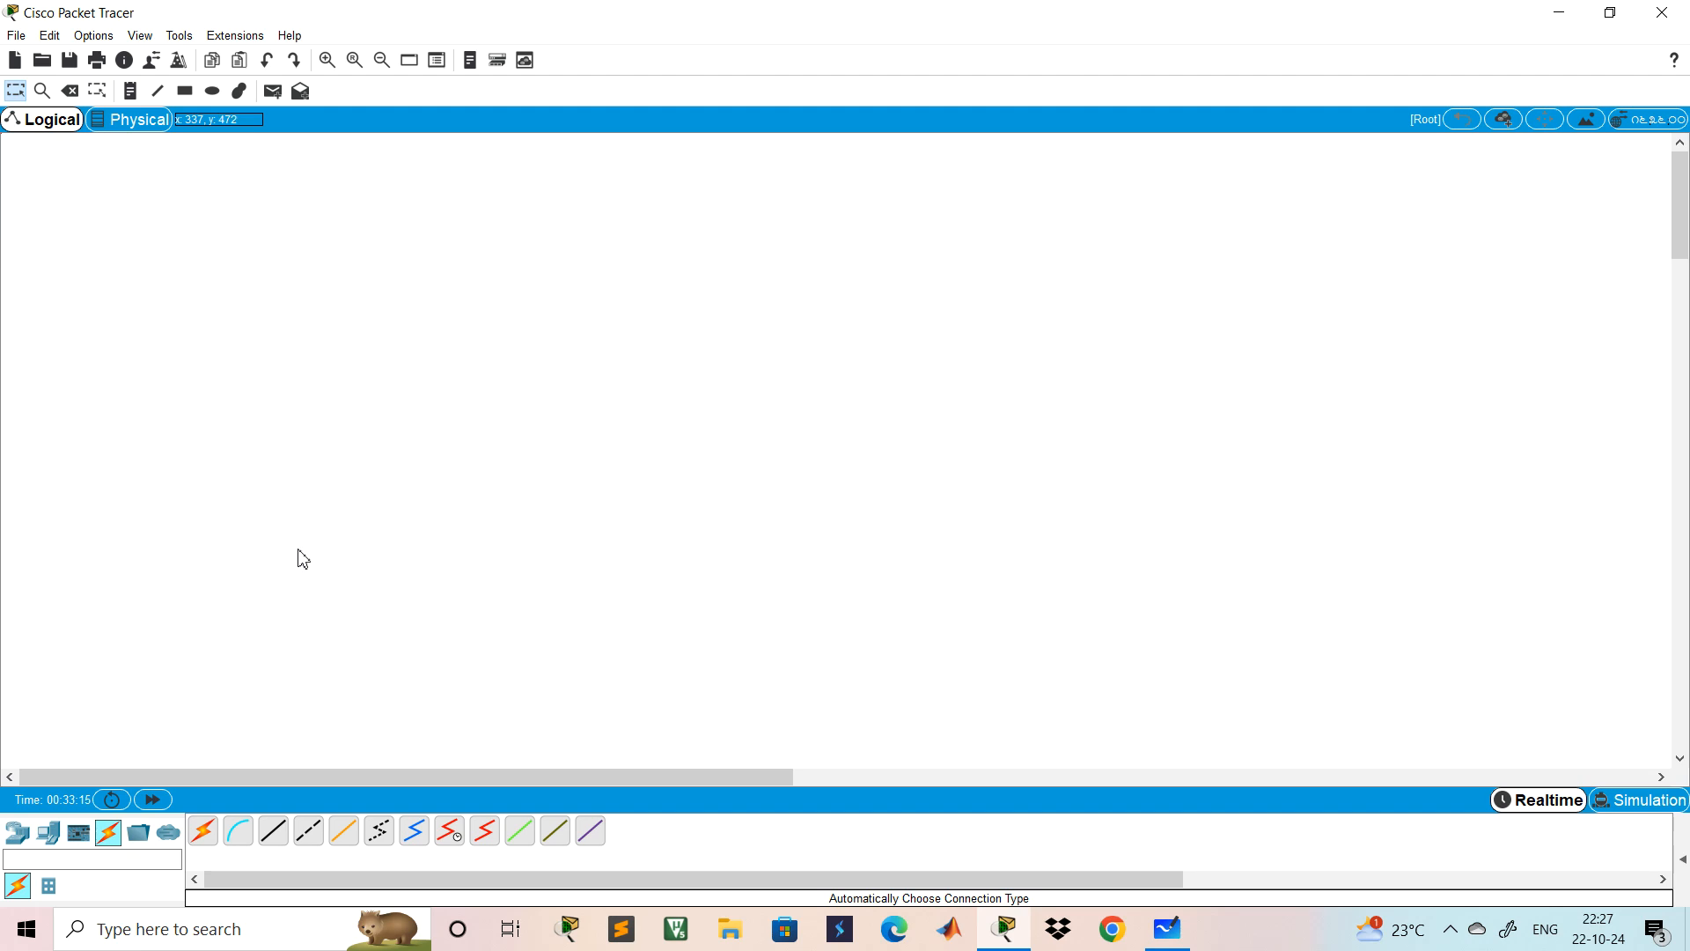
- Place a 2960 switch in the upper middle of the workspace and display its port summary
click(17, 835)
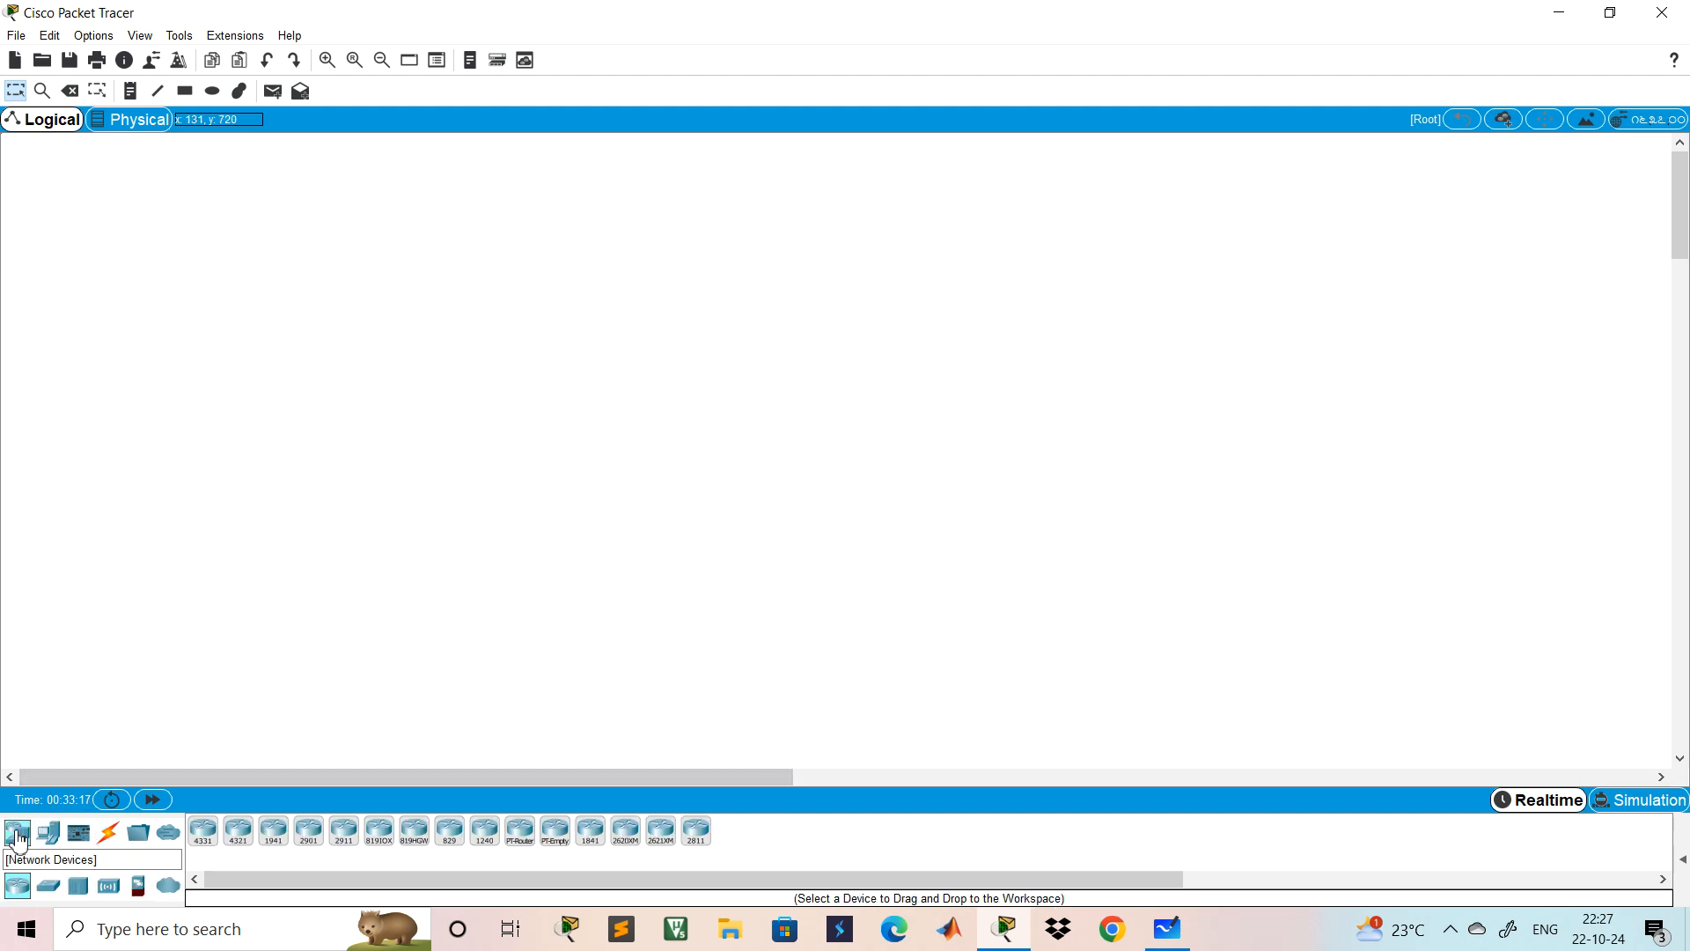
click(61, 892)
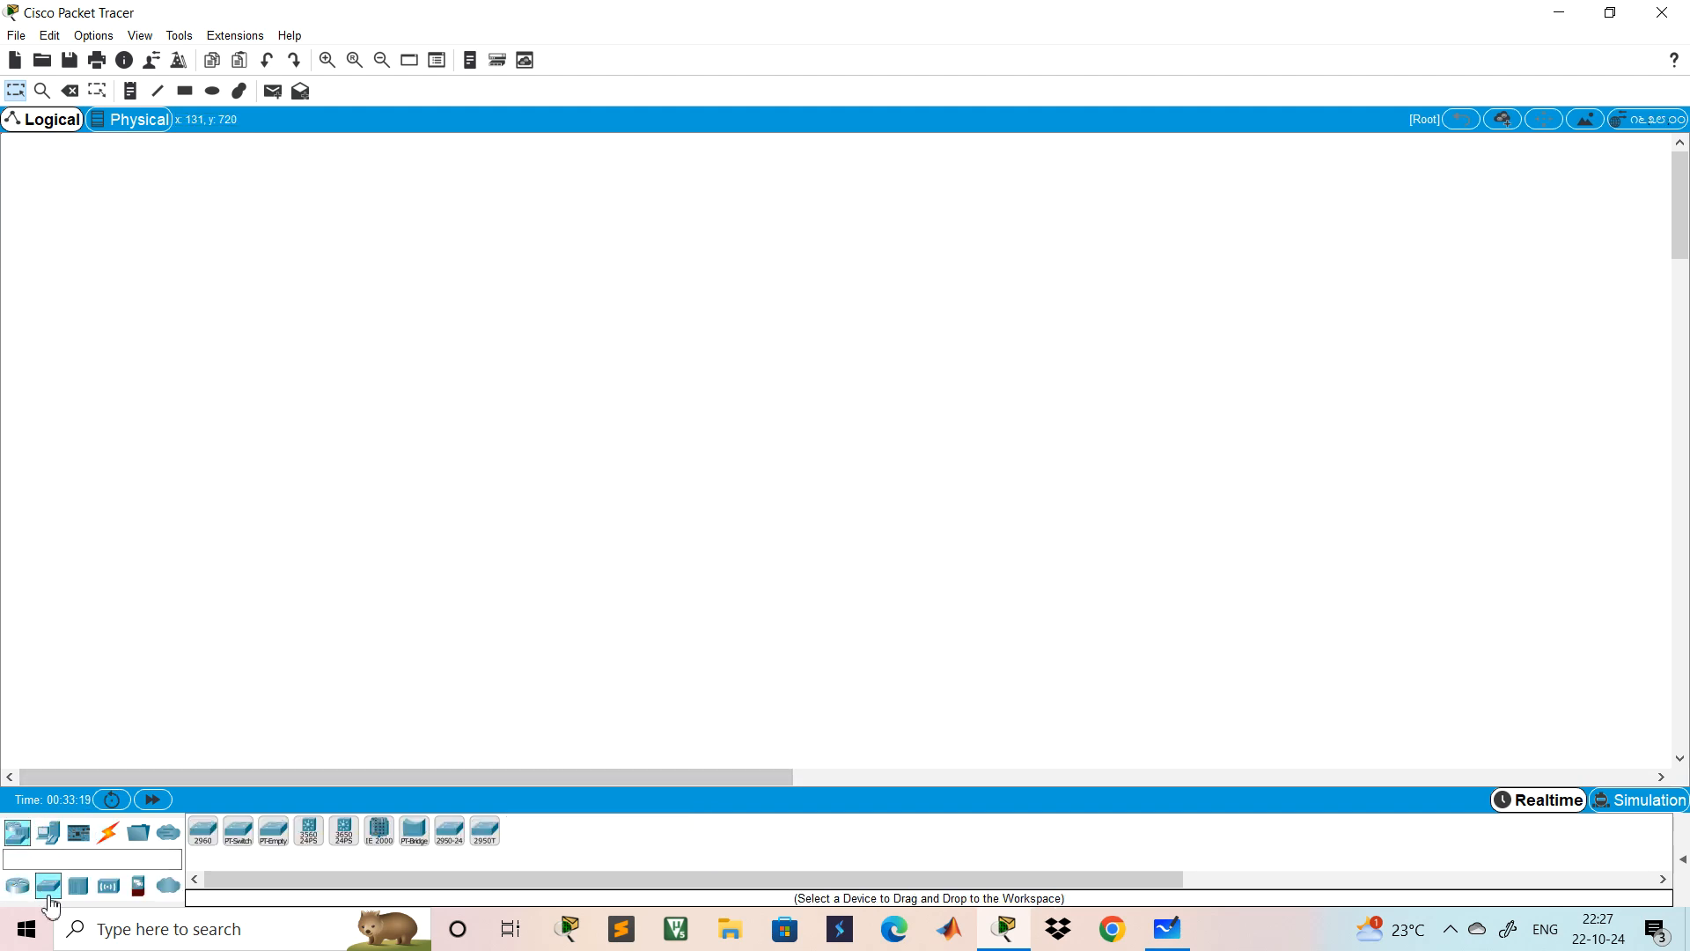
click(204, 838)
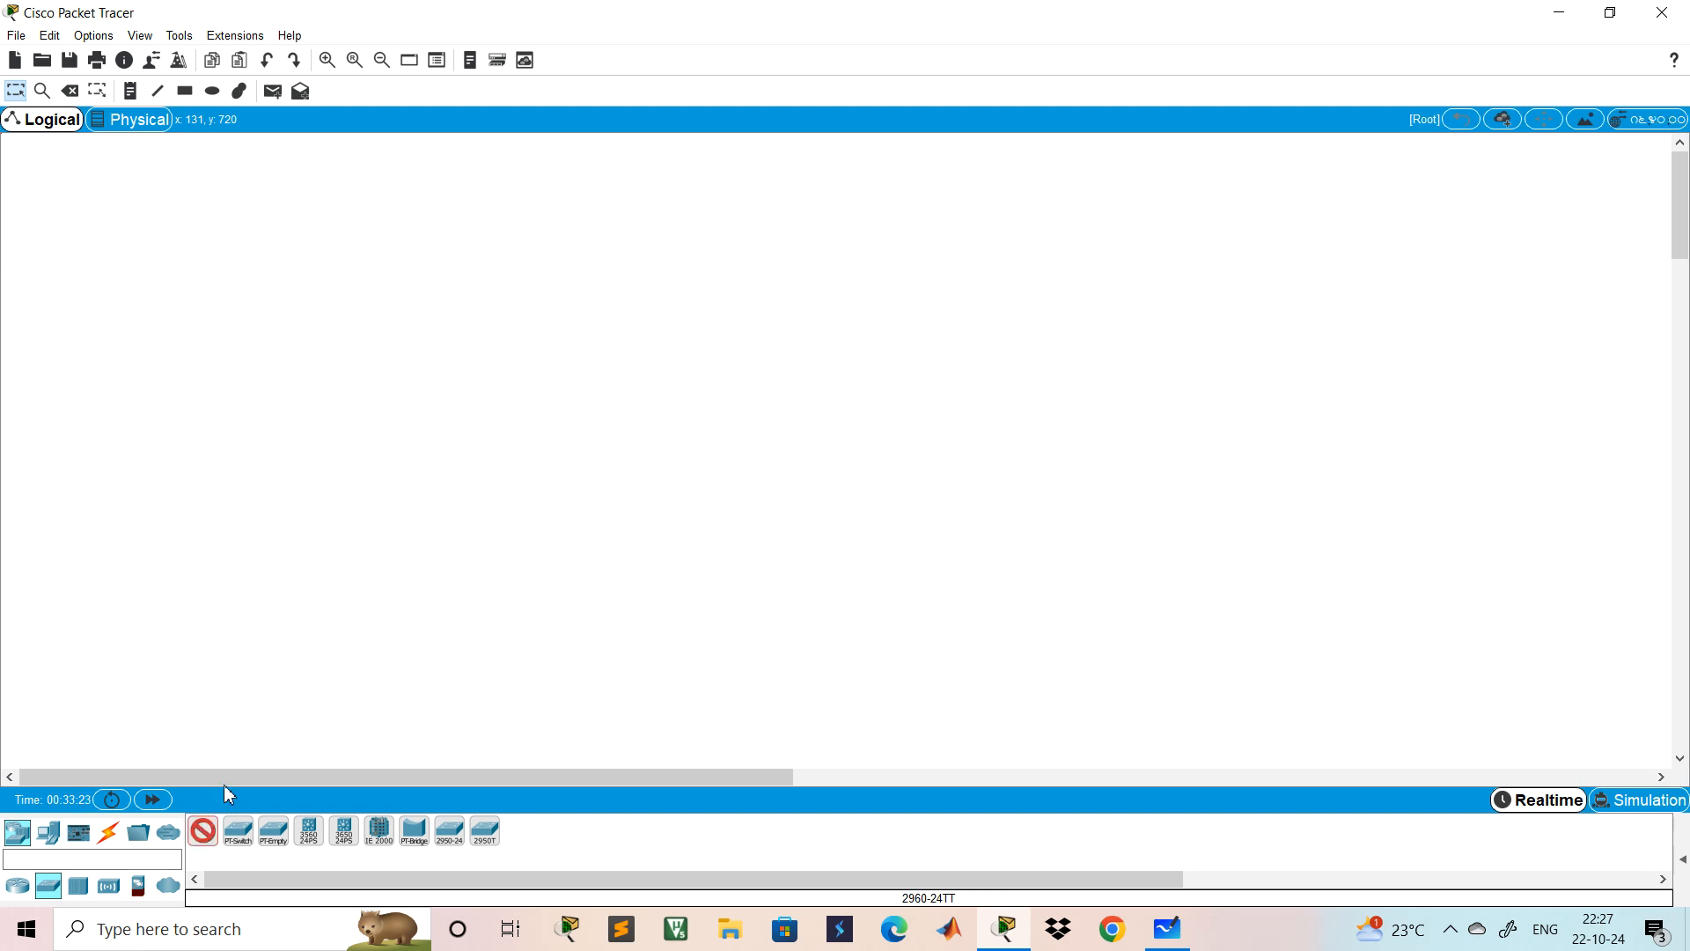
click(763, 332)
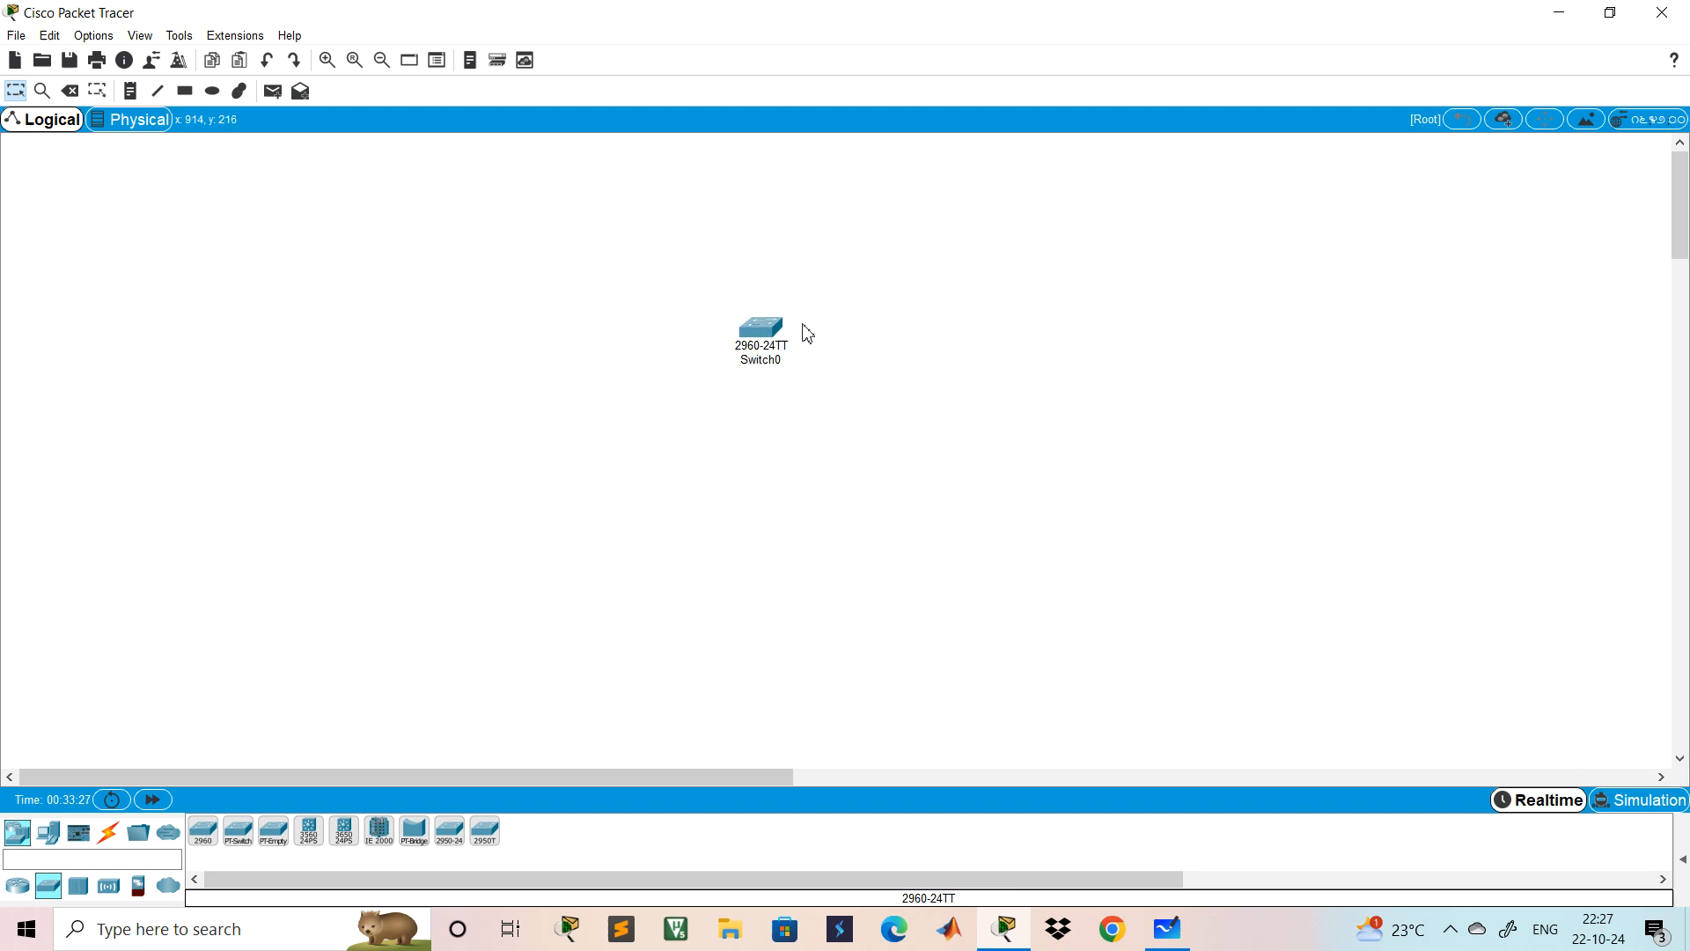
mouse_move(765, 331)
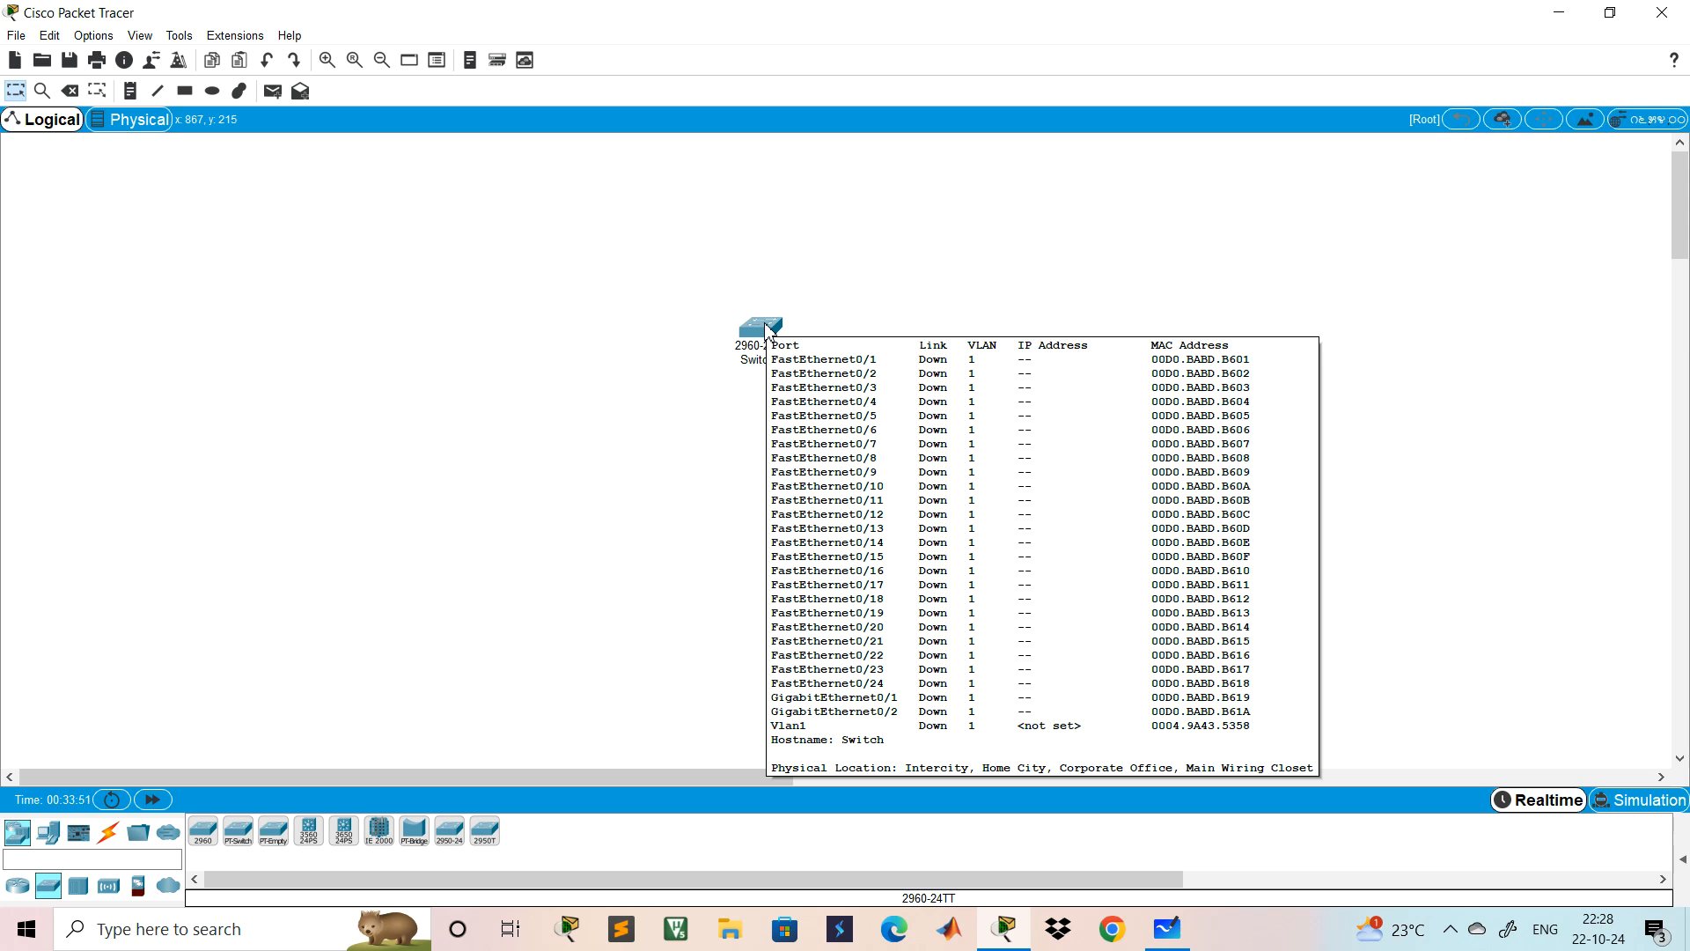
- Place three PCs in a row below the switch and move the switch above the middle PC
click(51, 841)
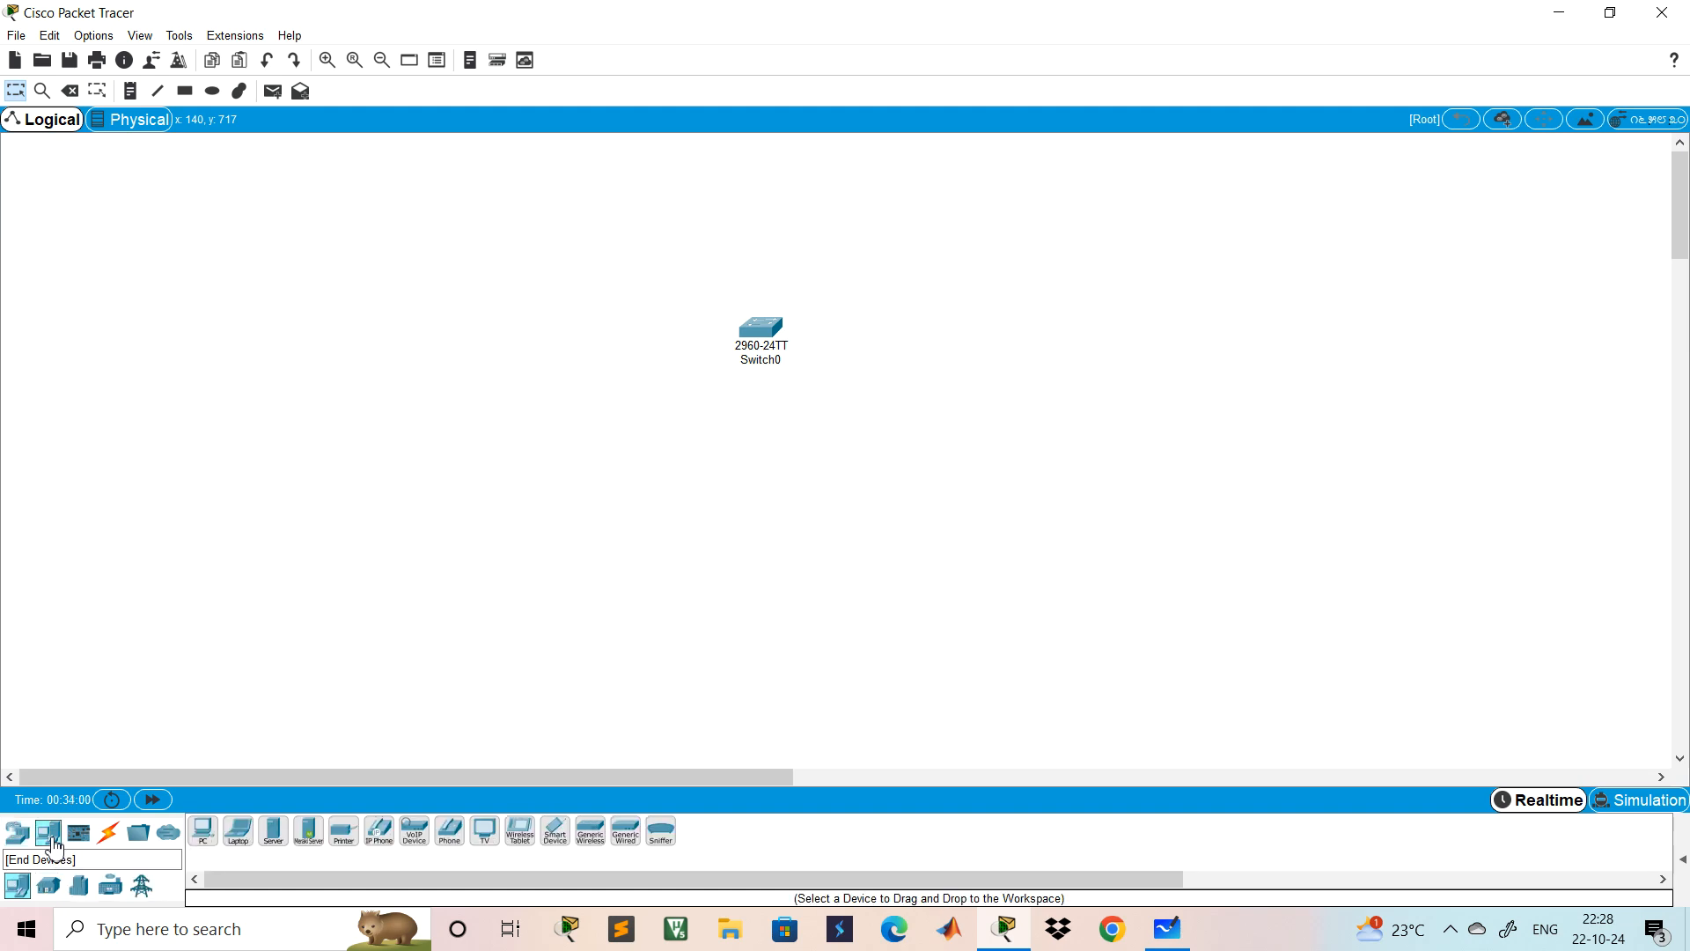
click(199, 833)
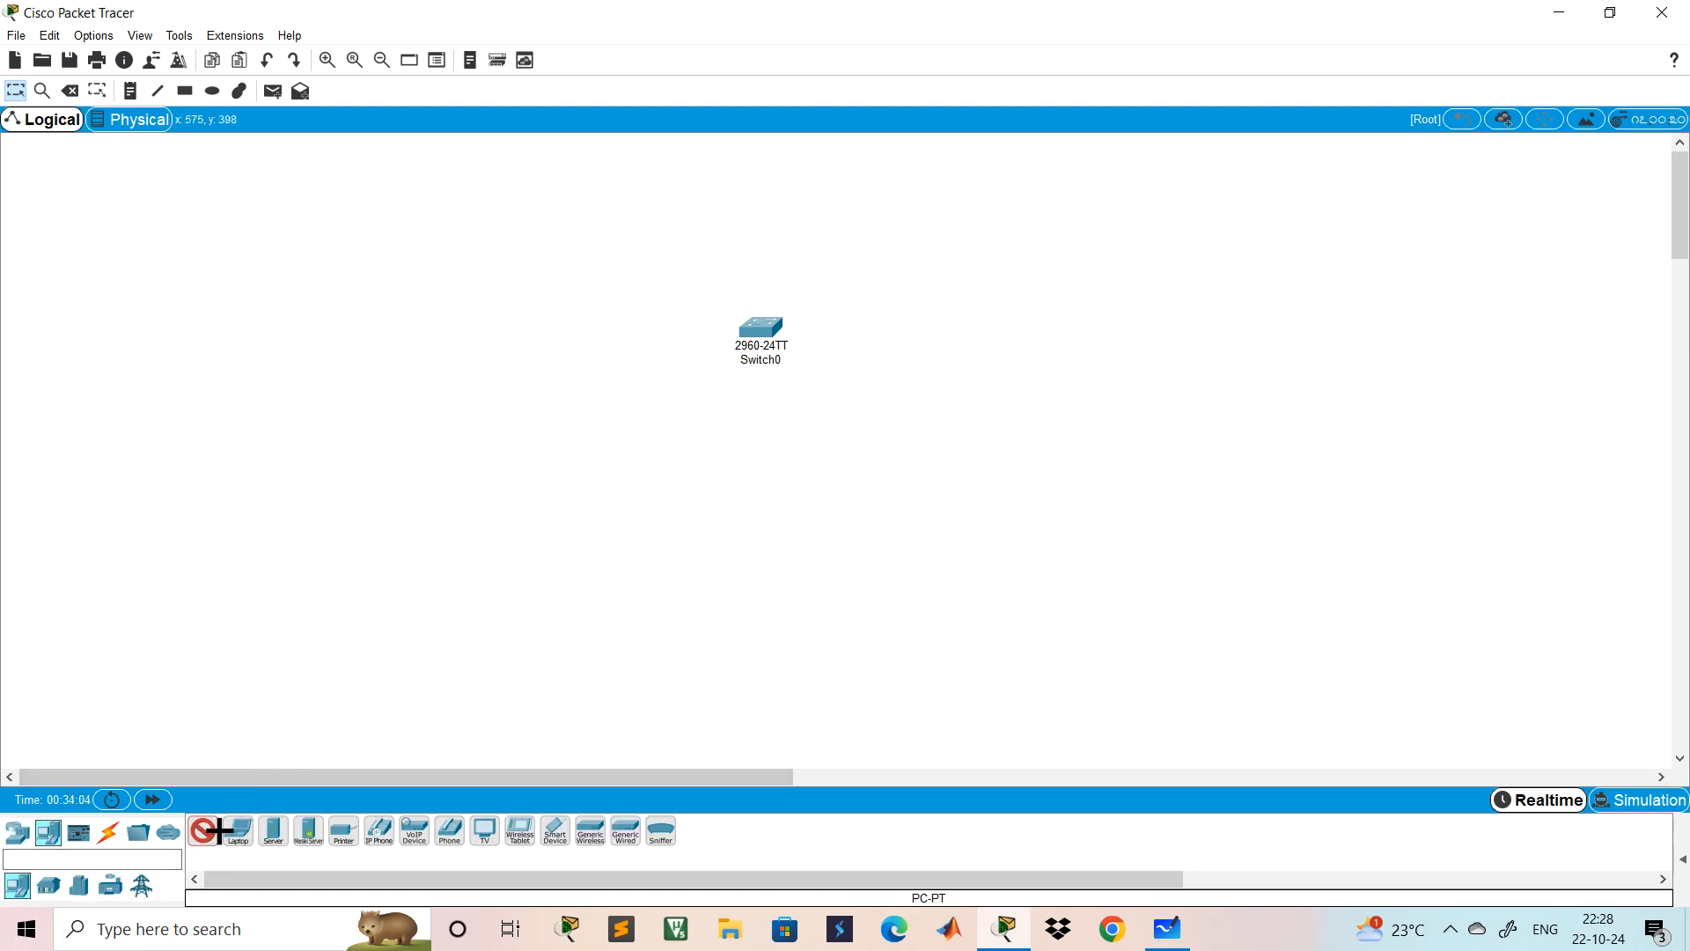
click(510, 487)
click(202, 833)
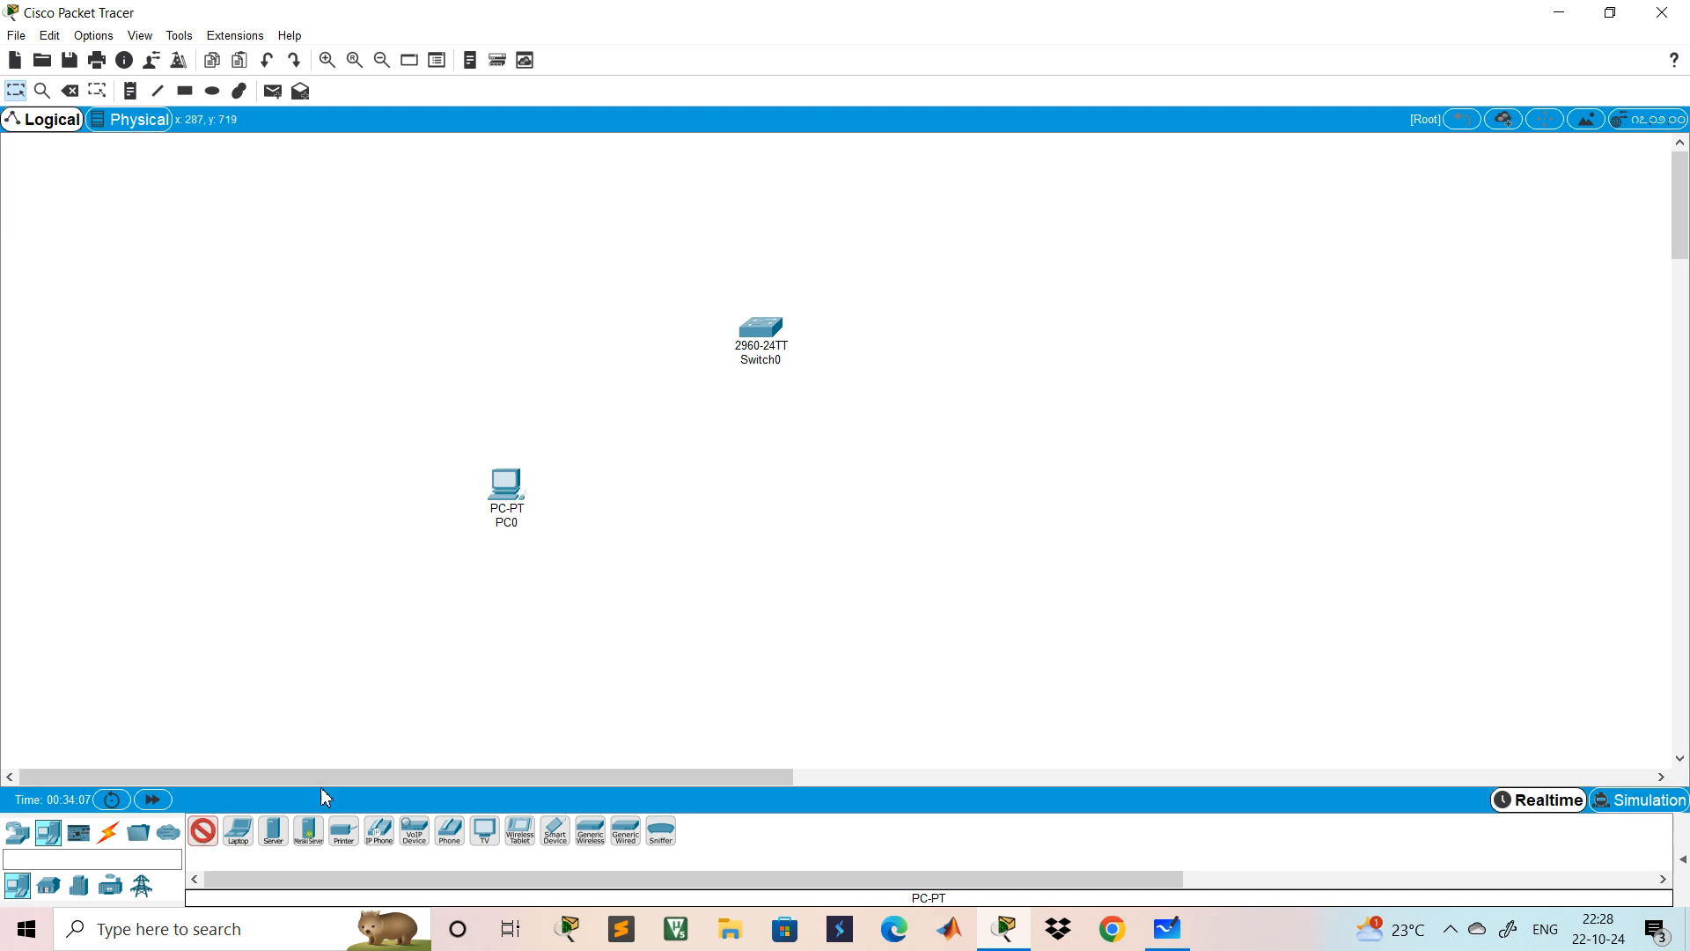
click(678, 487)
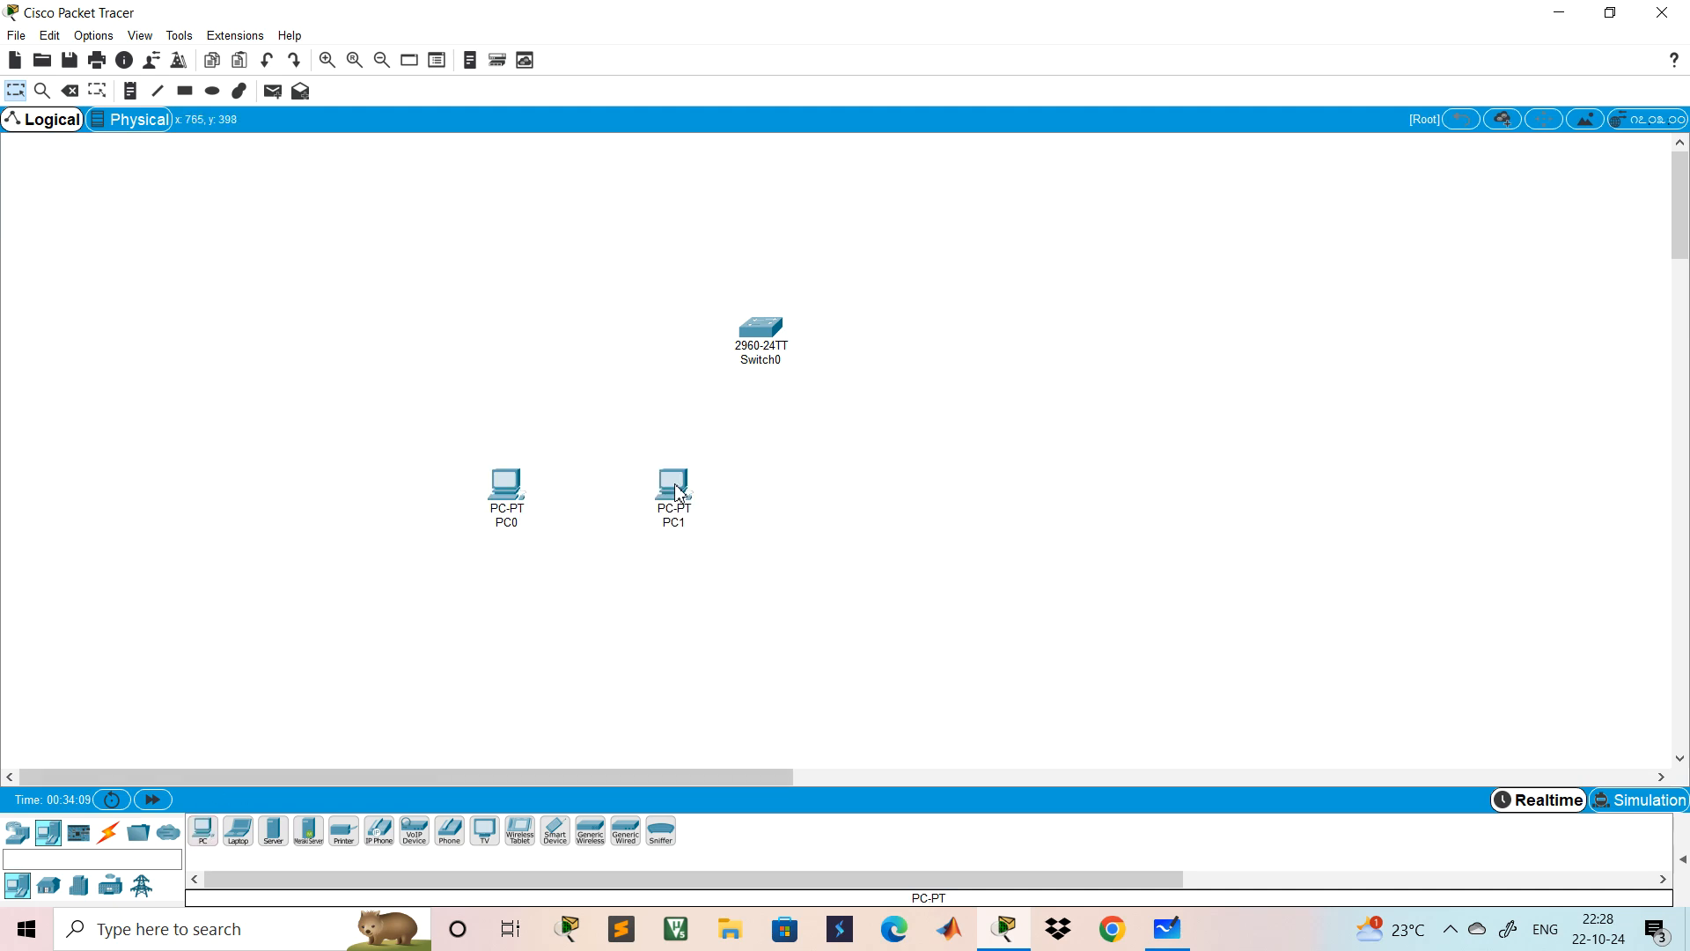
click(201, 833)
click(791, 494)
drag(776, 327, 689, 298)
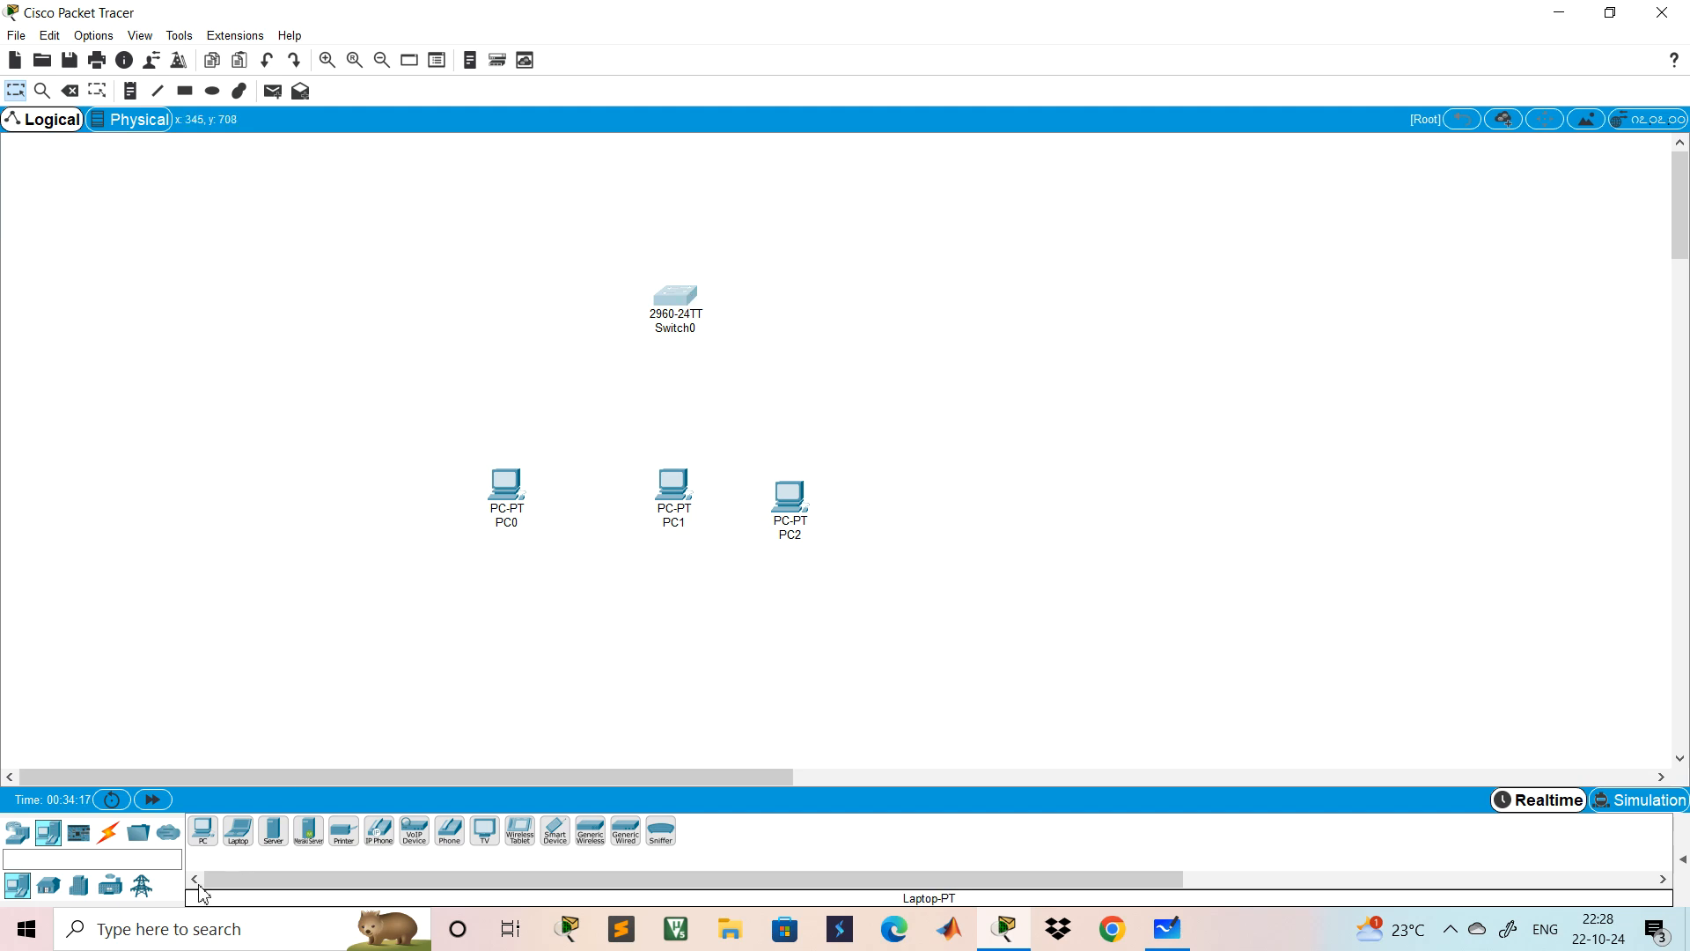
- Connect PC0's FastEthernet0 to the switch's FastEthernet0/1 with a Copper Straight-Through cable
click(111, 834)
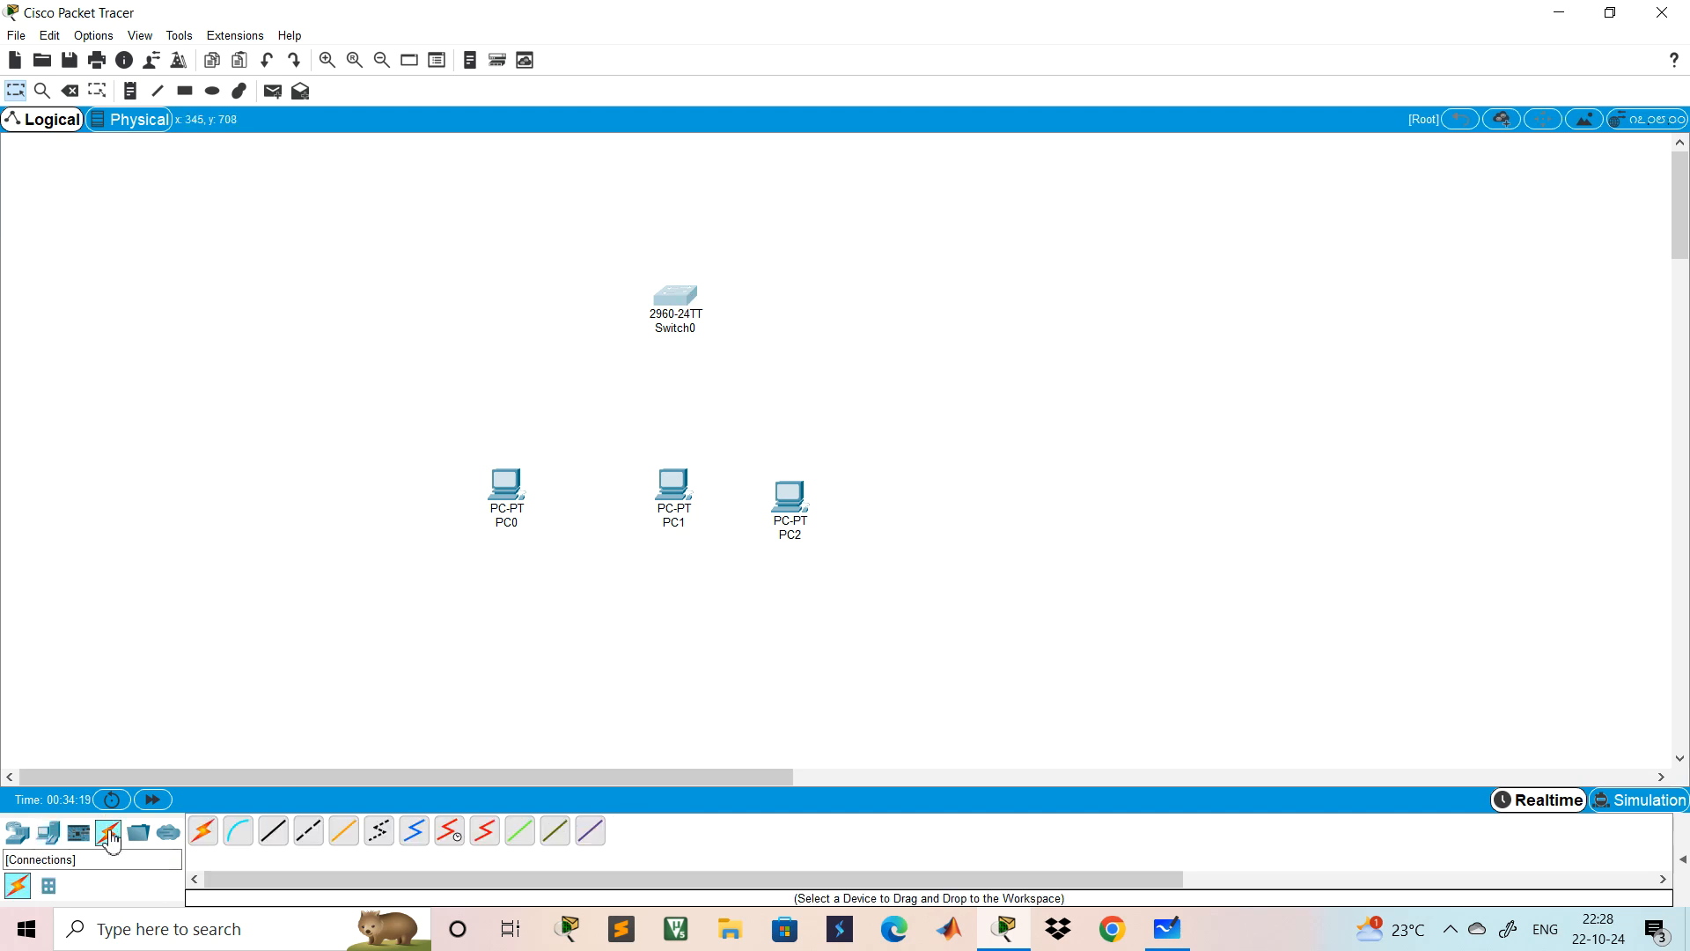
click(282, 845)
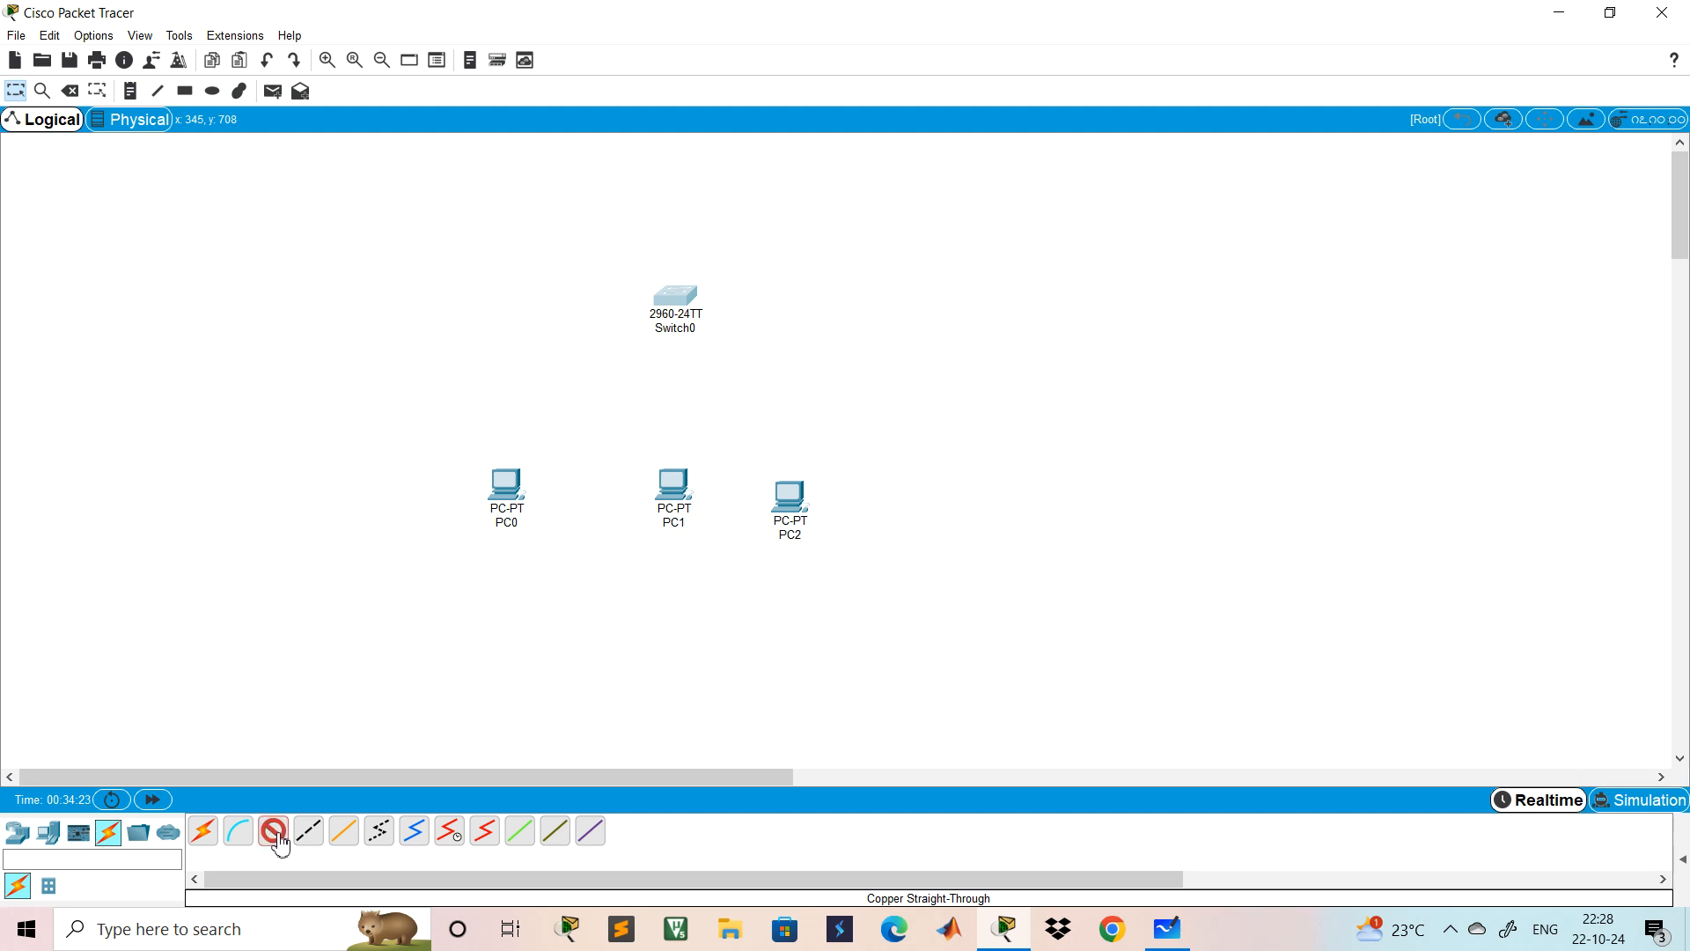
click(513, 493)
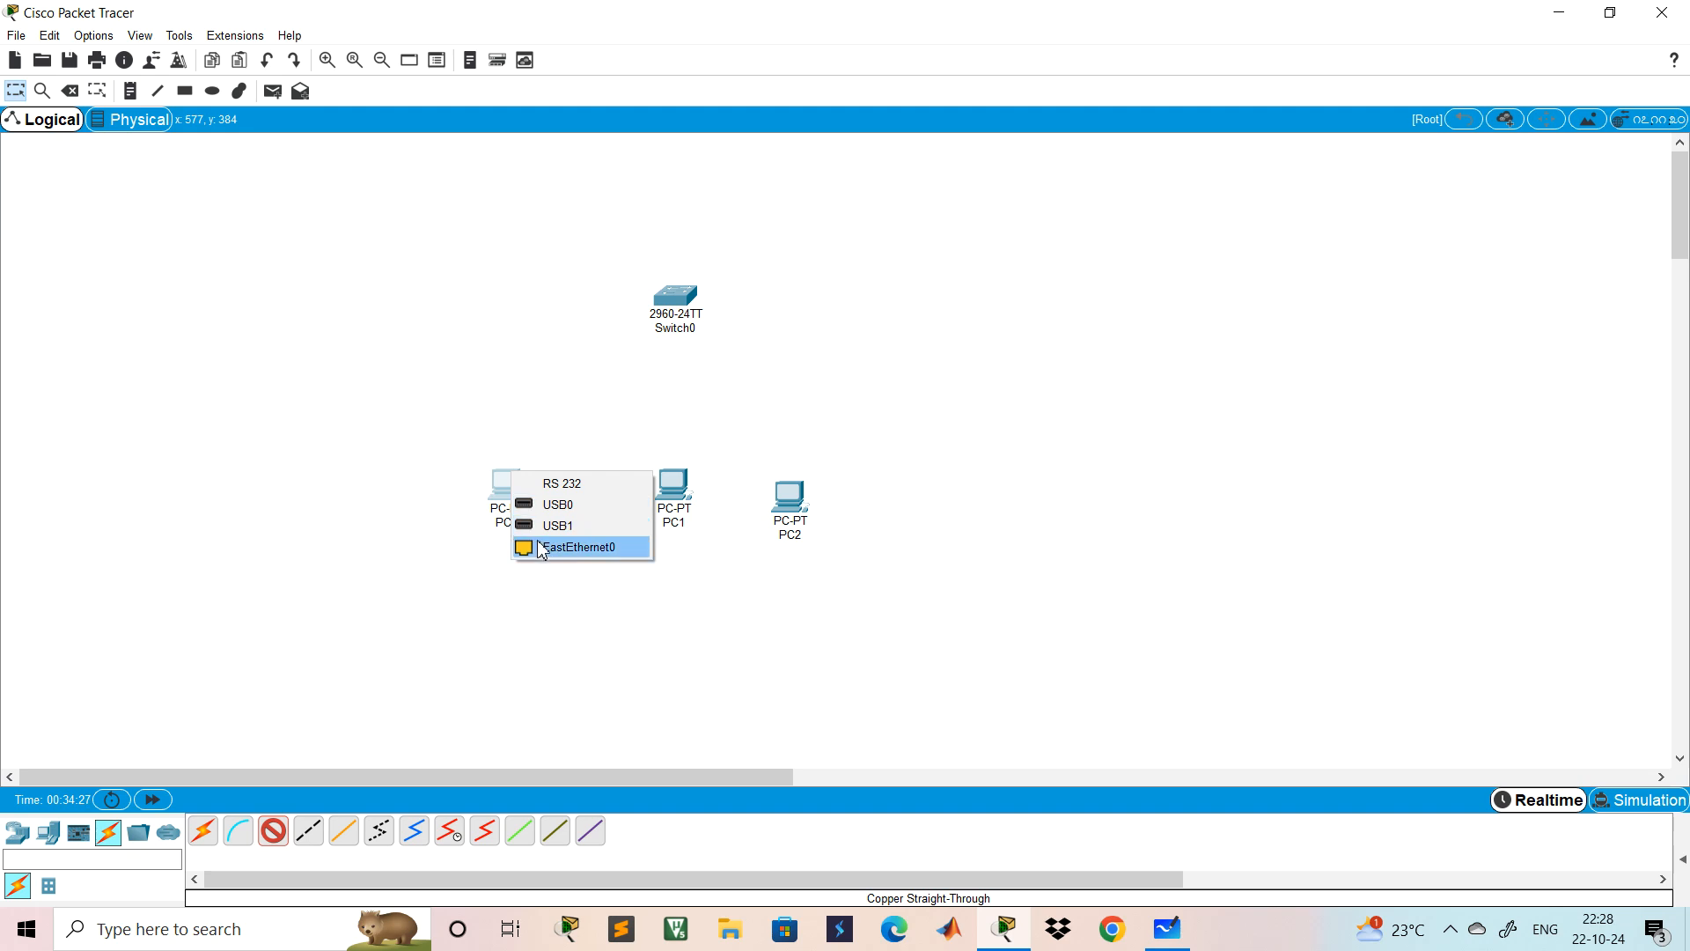
click(574, 546)
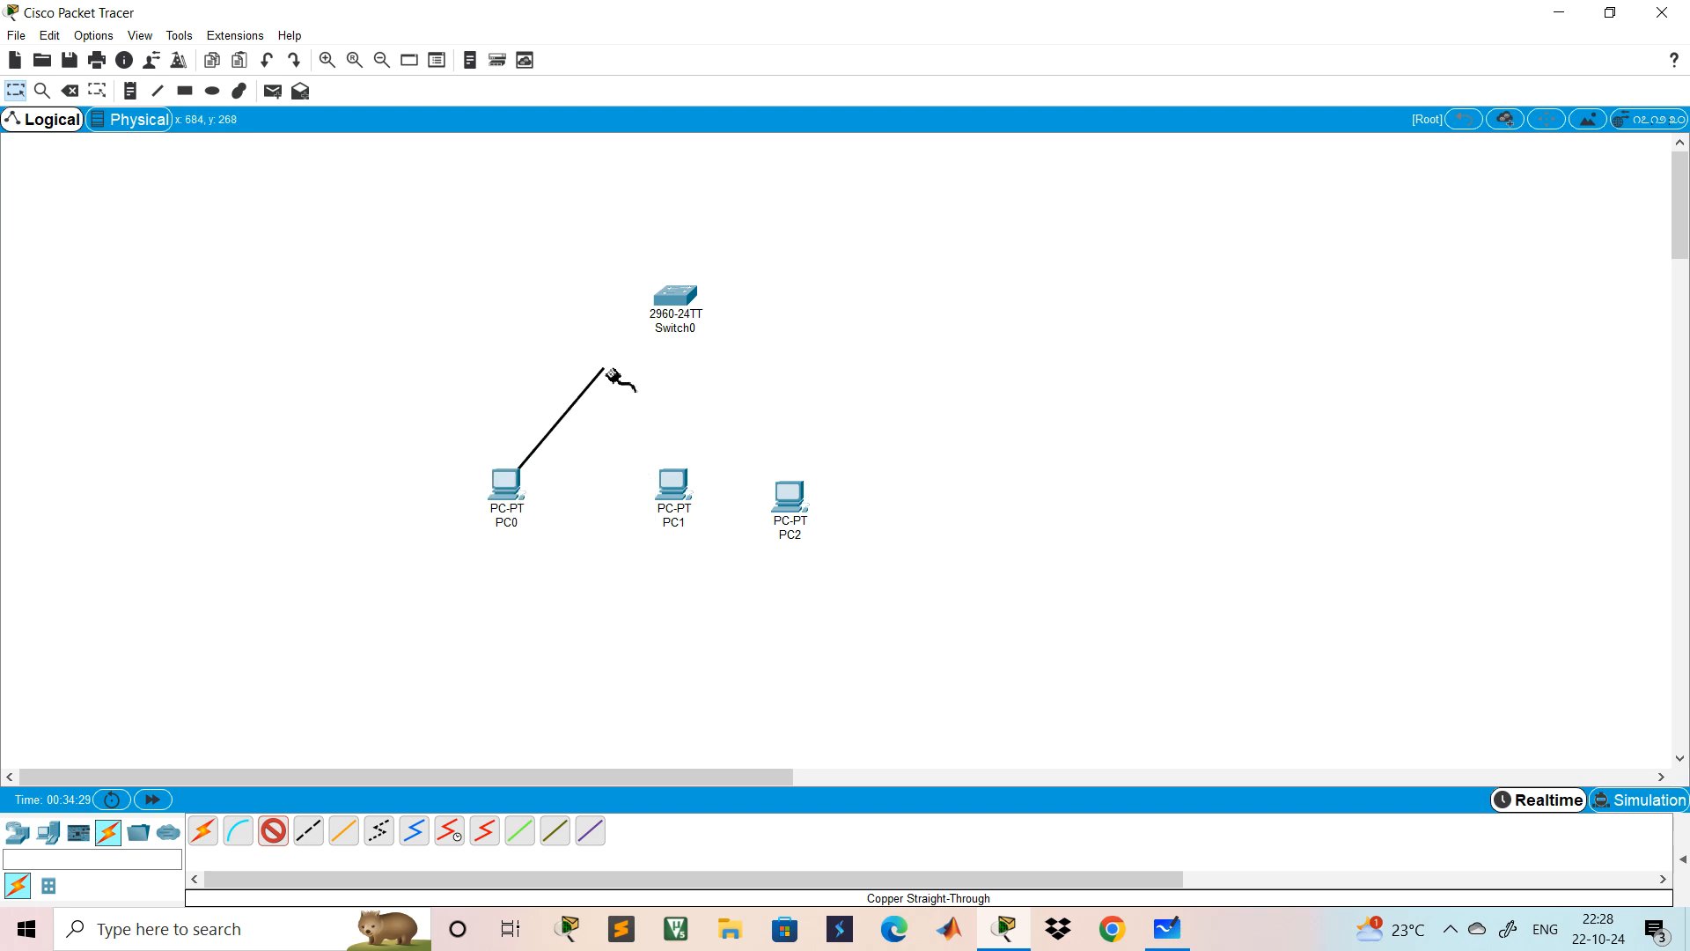
click(668, 299)
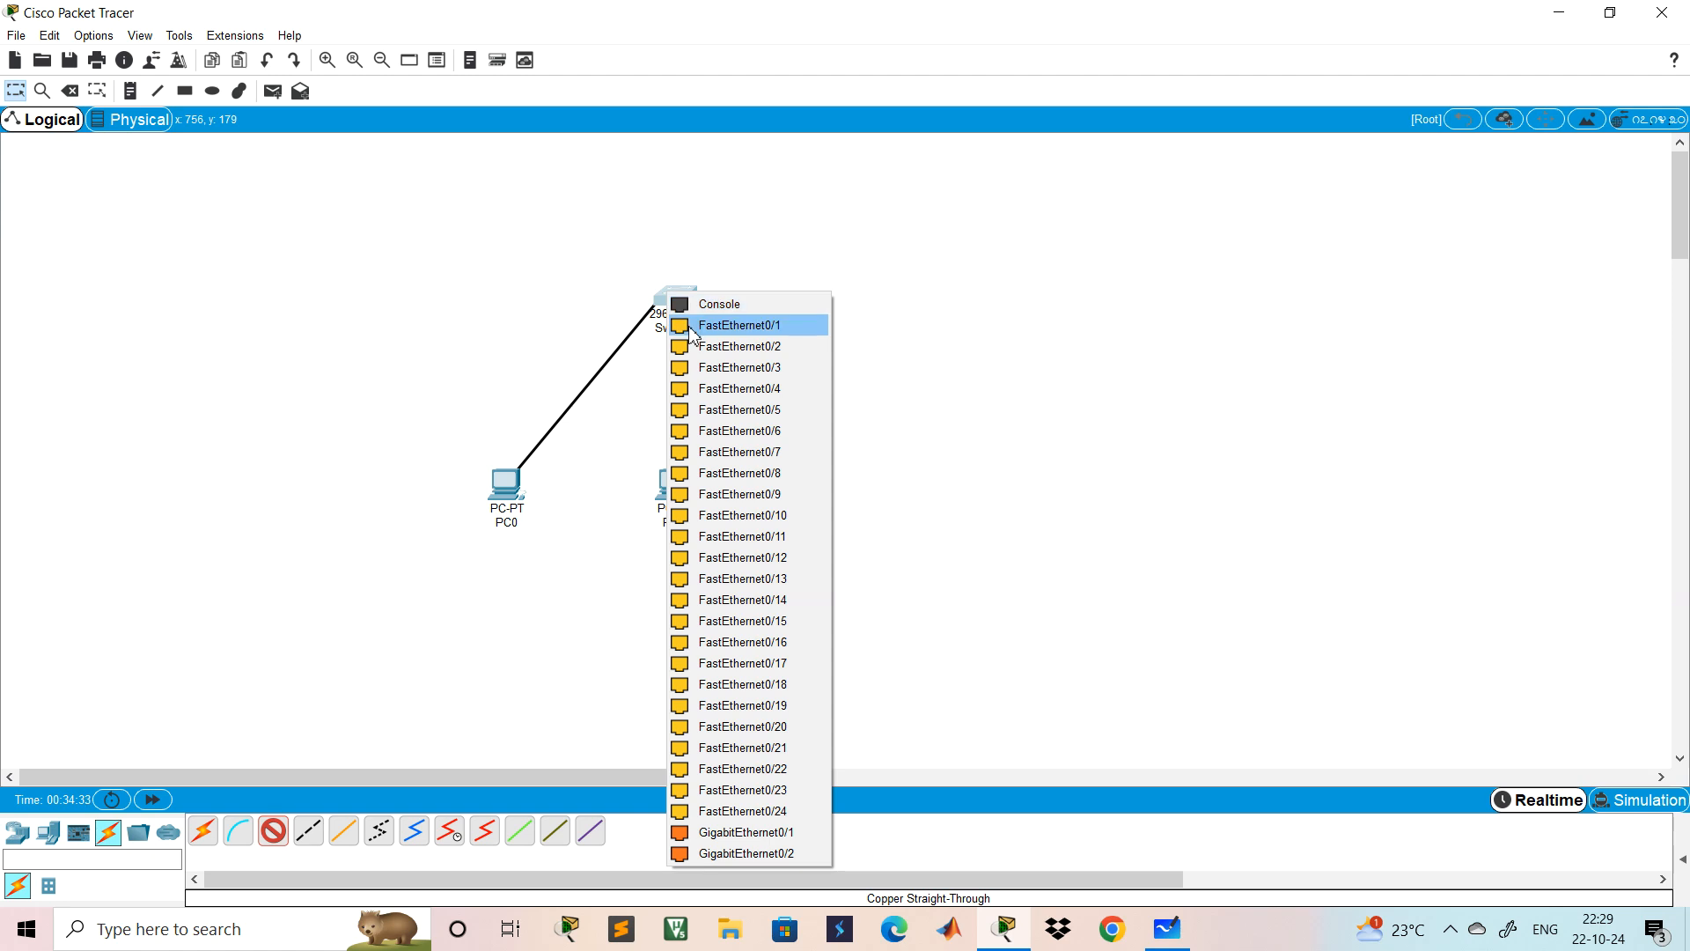
click(691, 331)
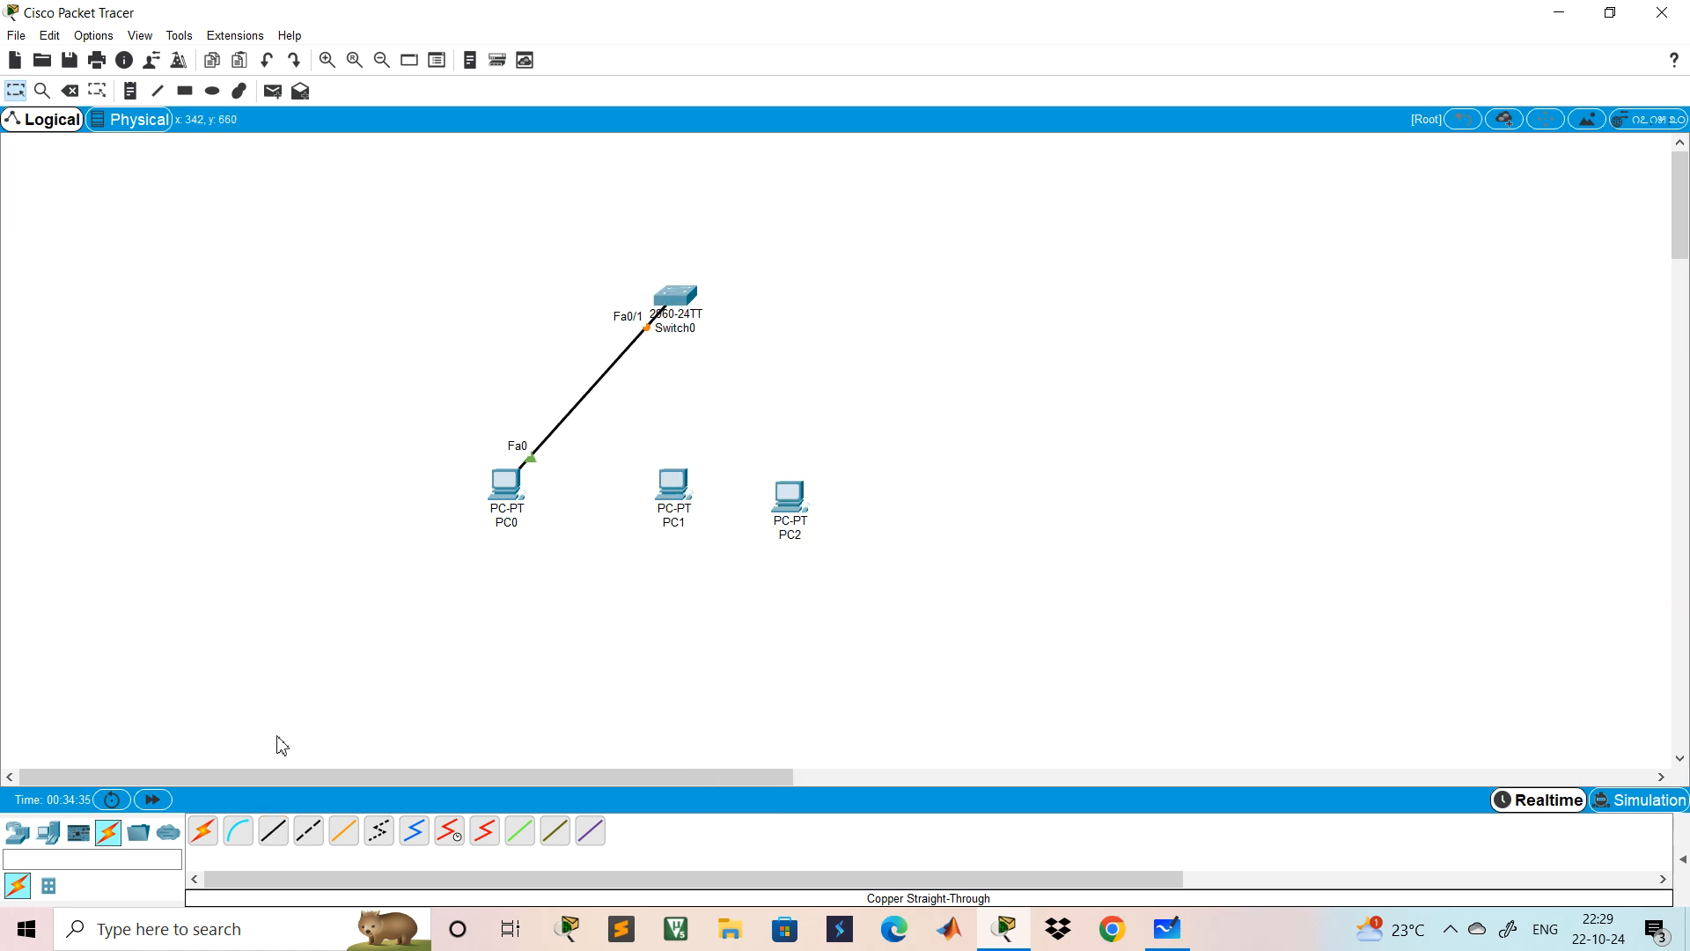
- Connect PC1's FastEthernet0 to the switch's FastEthernet0/2 with a Copper Straight-Through cable
click(273, 831)
click(678, 491)
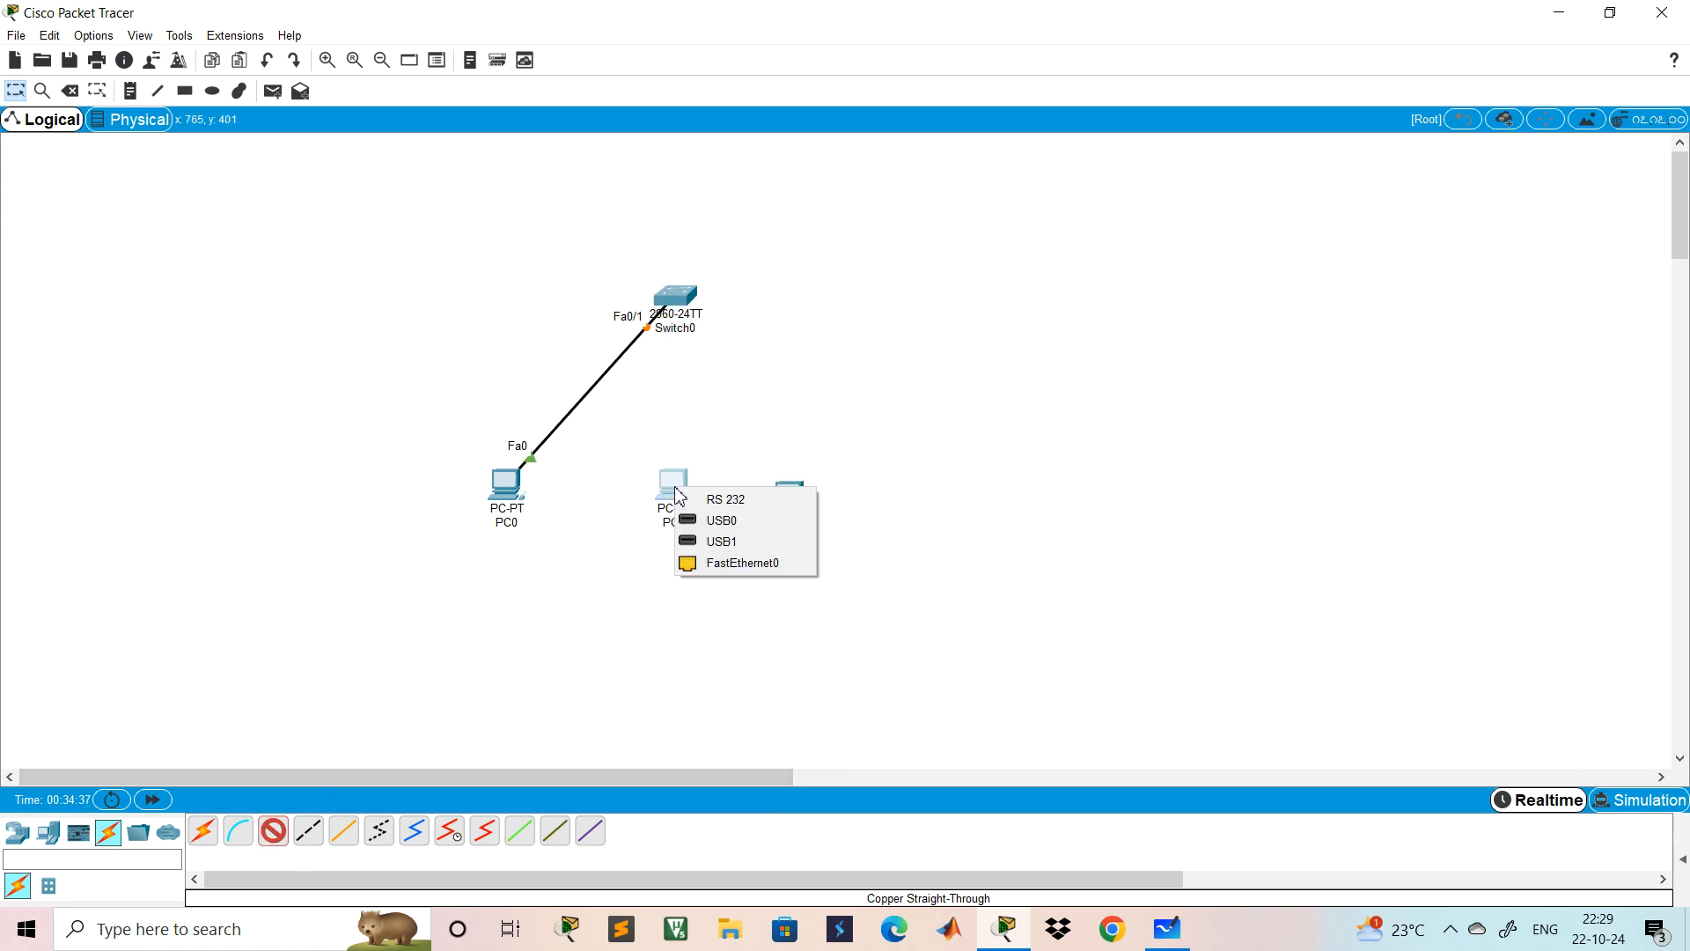
click(735, 562)
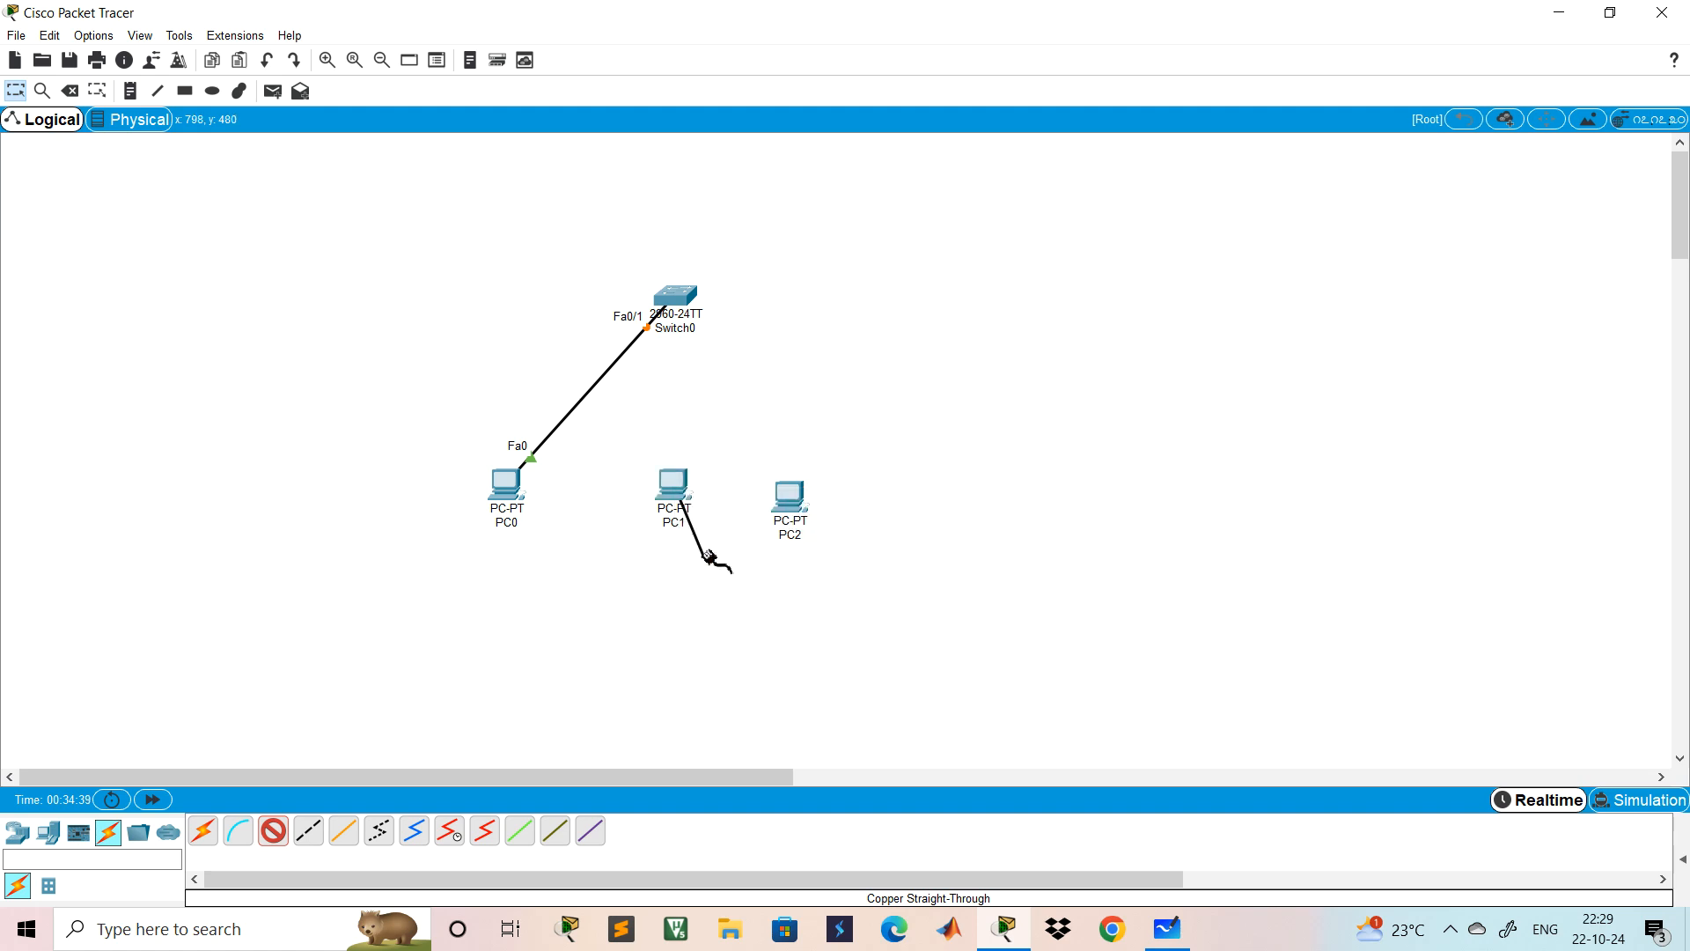
click(679, 298)
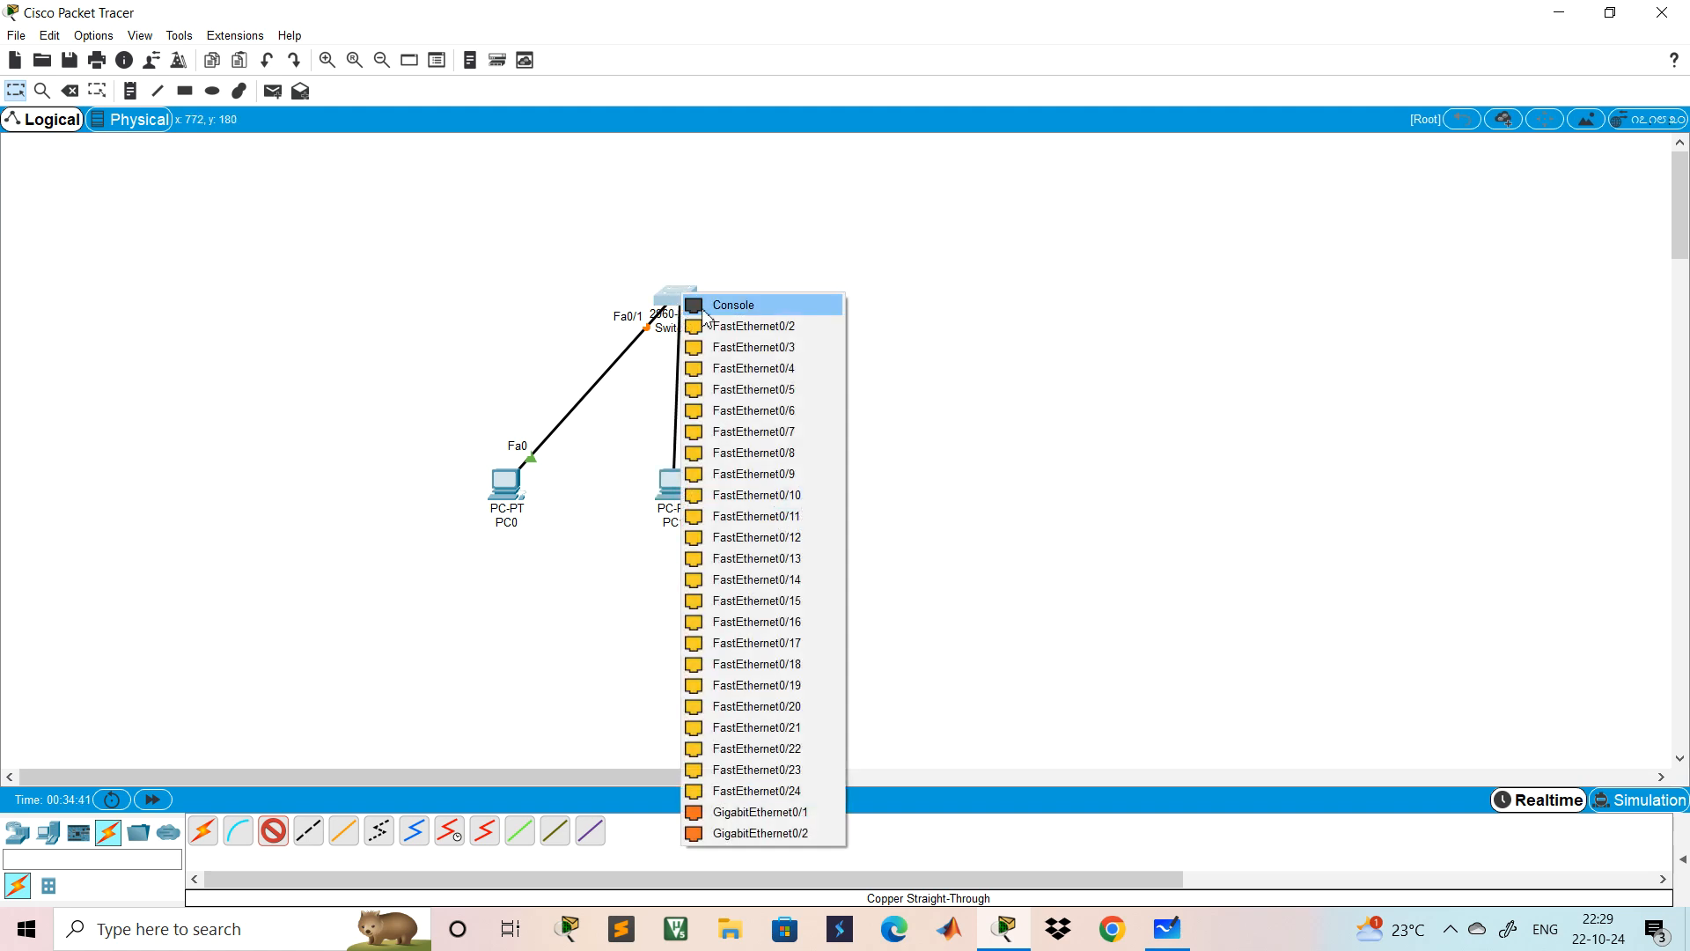
click(713, 327)
- Connect PC2's FastEthernet0 to the switch's FastEthernet0/3 with a Copper Straight-Through cable
click(281, 831)
click(792, 491)
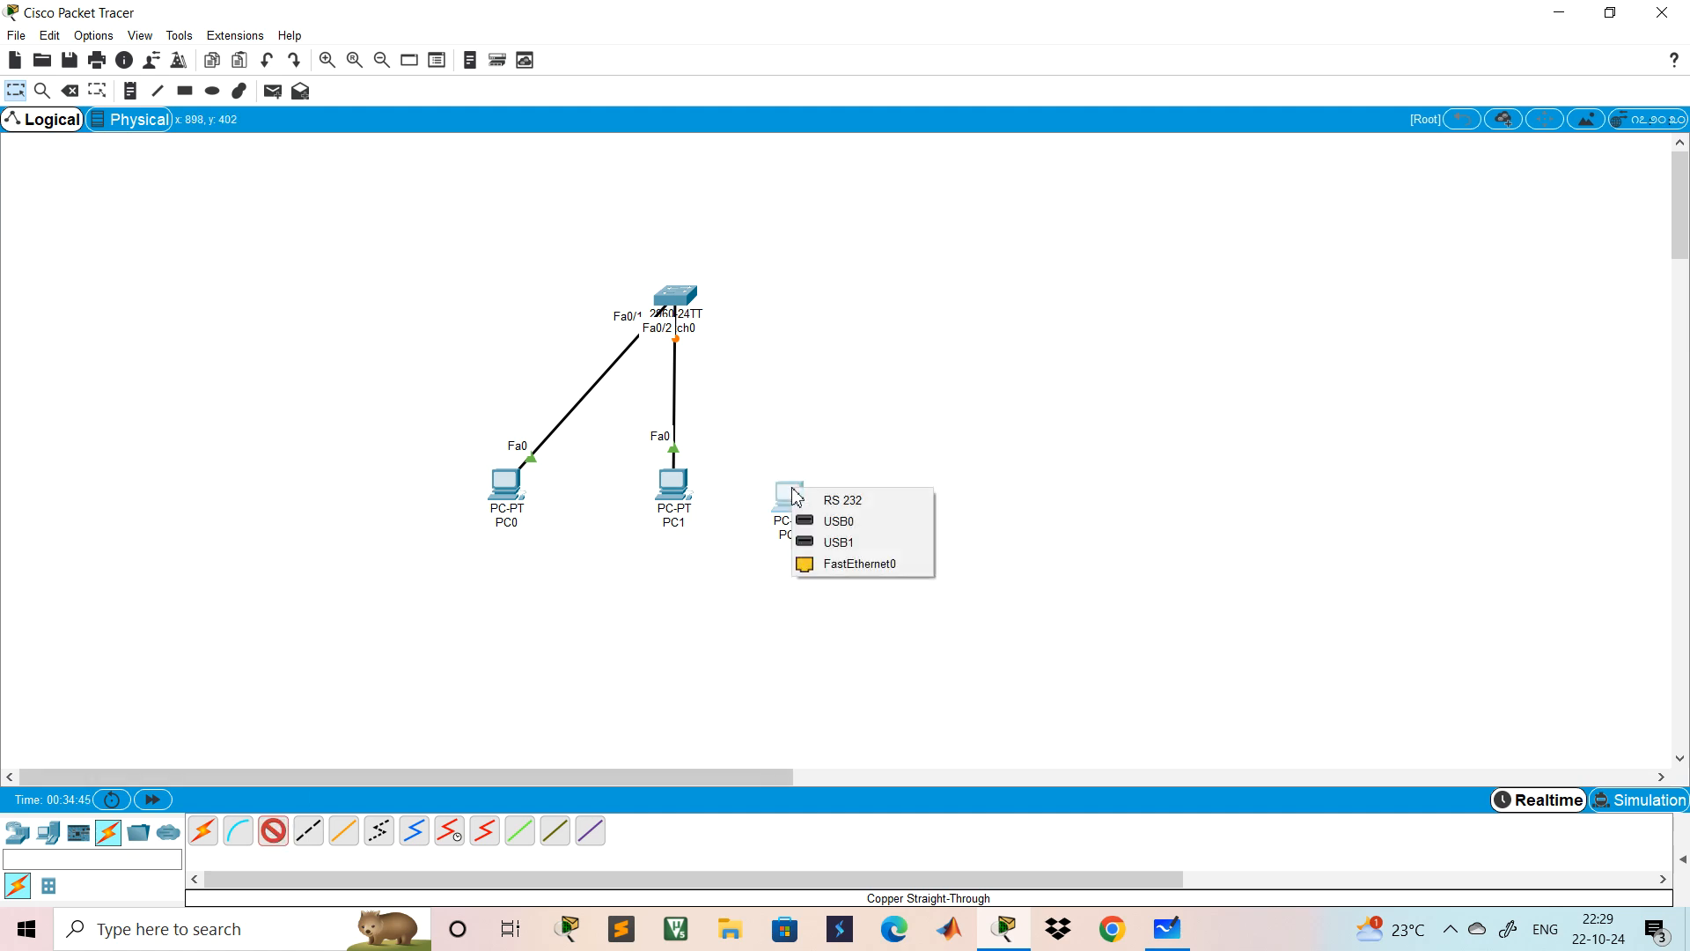
click(835, 564)
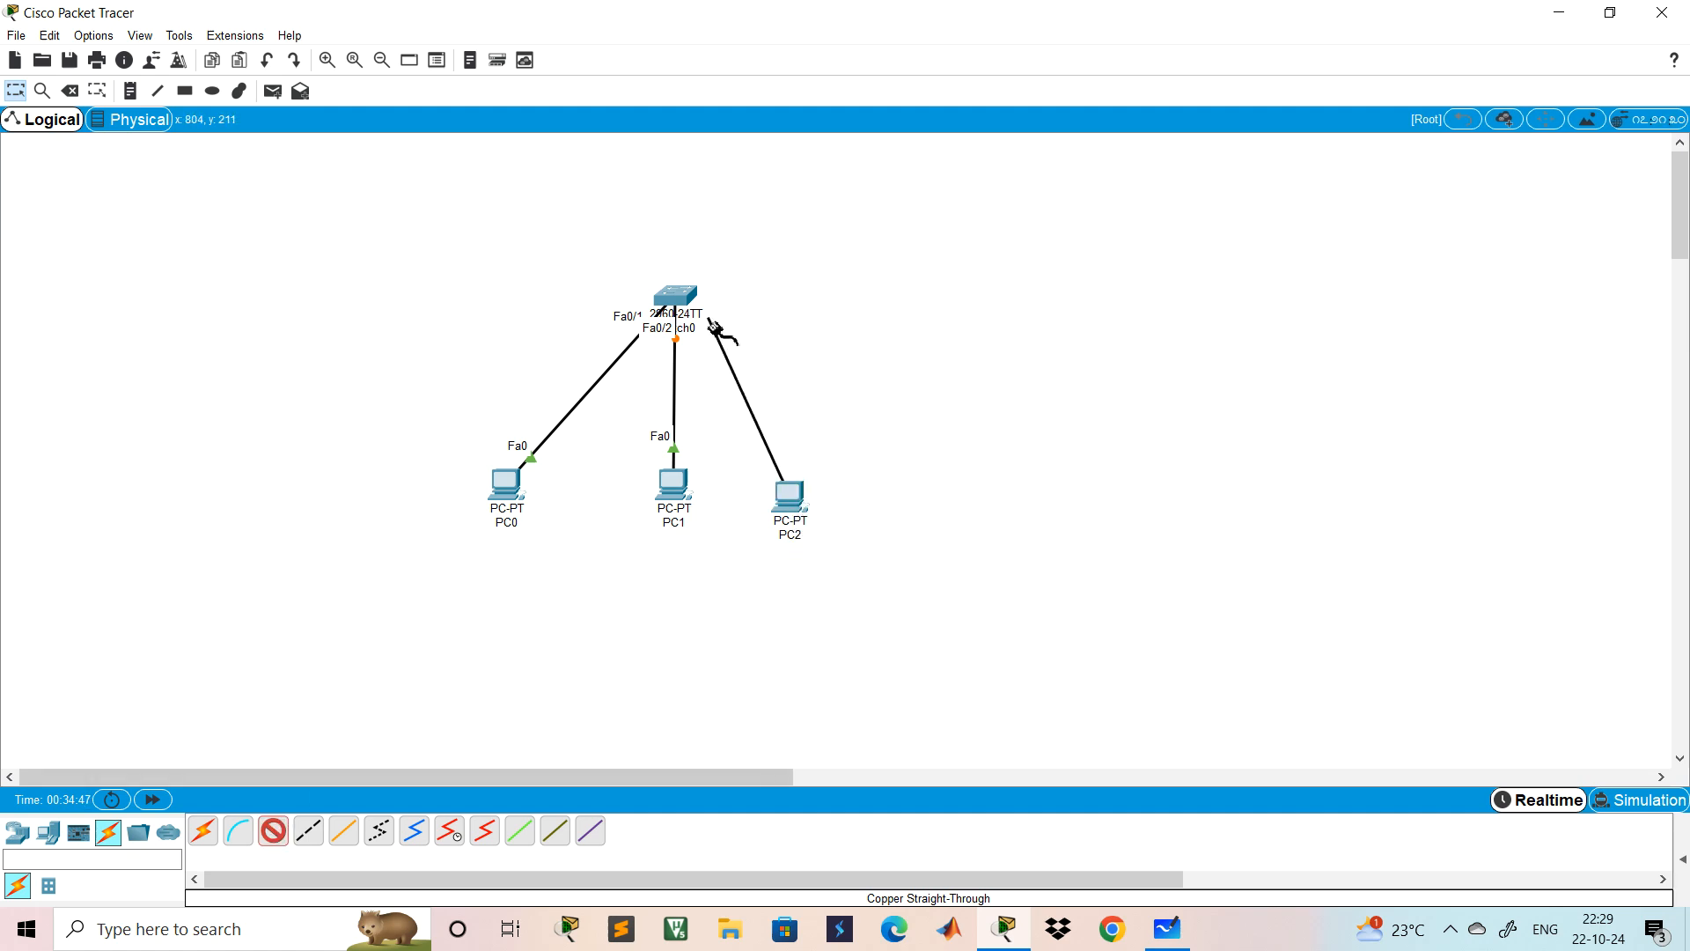
click(688, 302)
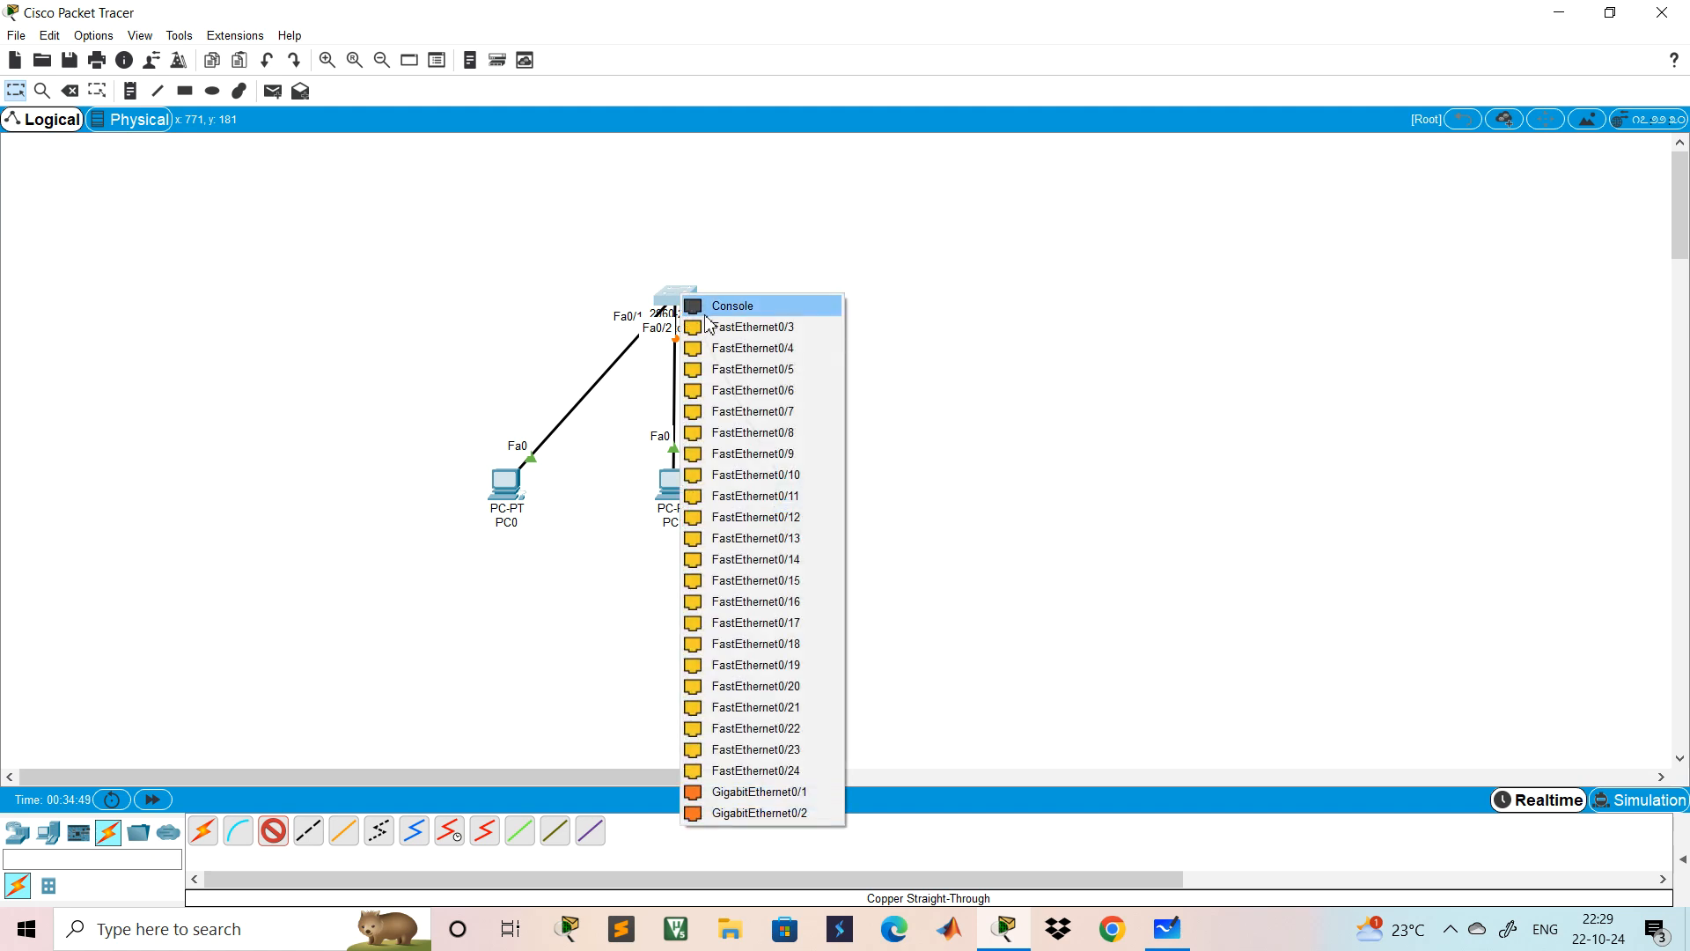
click(715, 333)
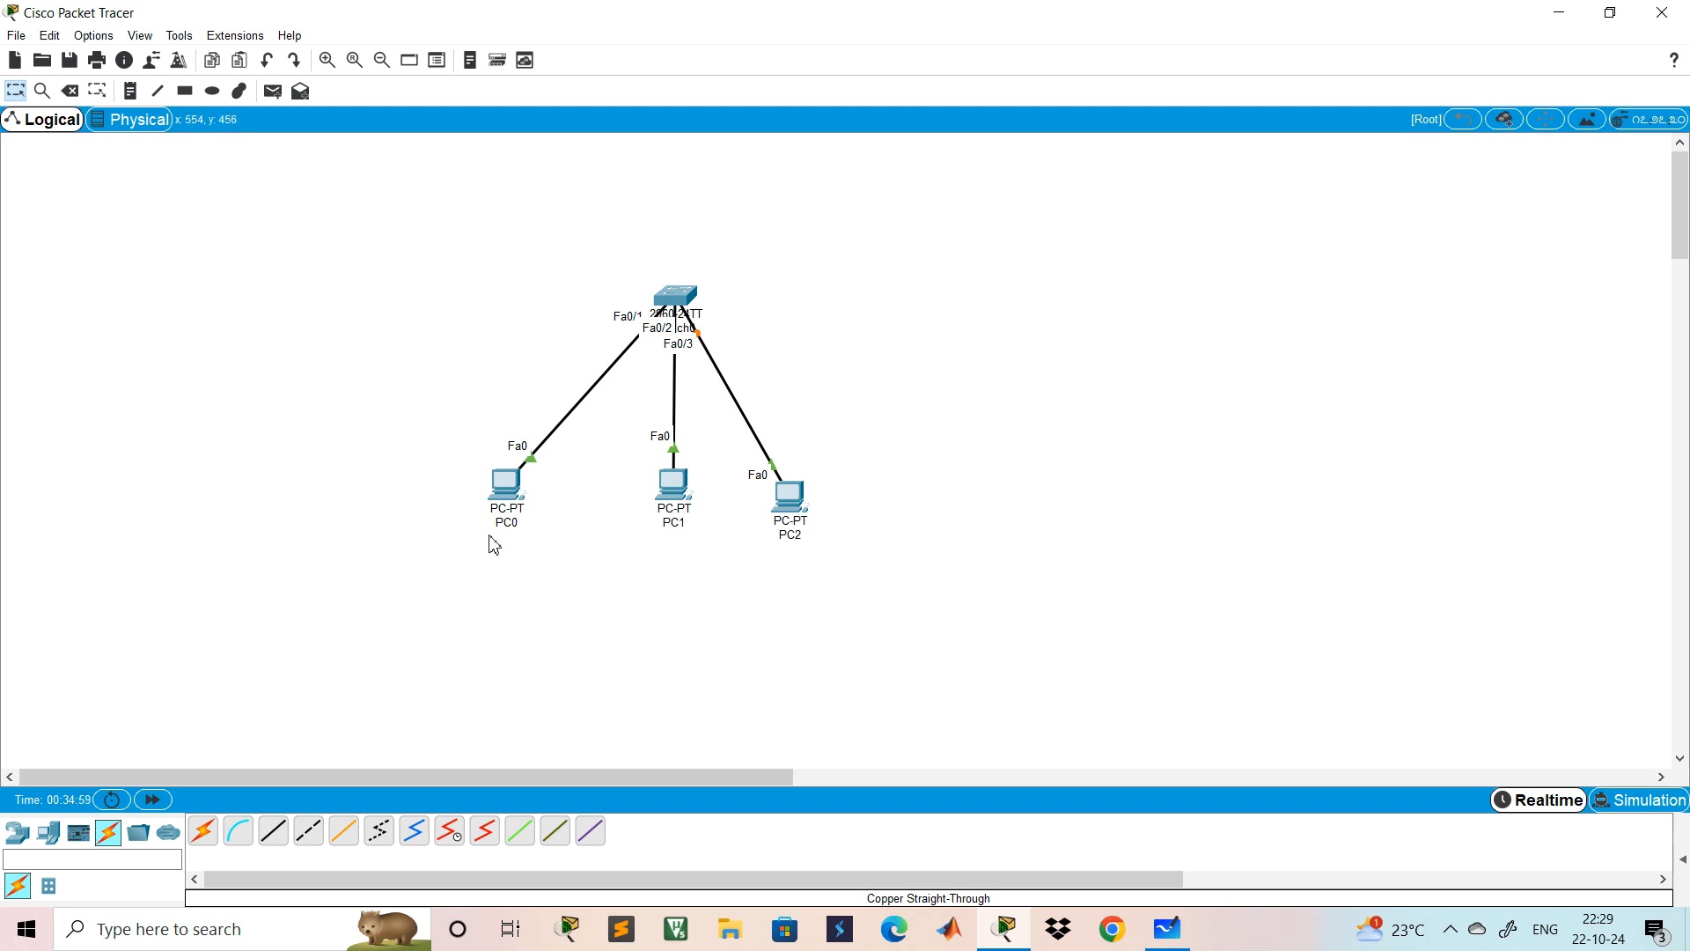
- Move PC2 farther right and nudge PC1 and PC0 to space the three PCs more evenly
drag(797, 505, 915, 489)
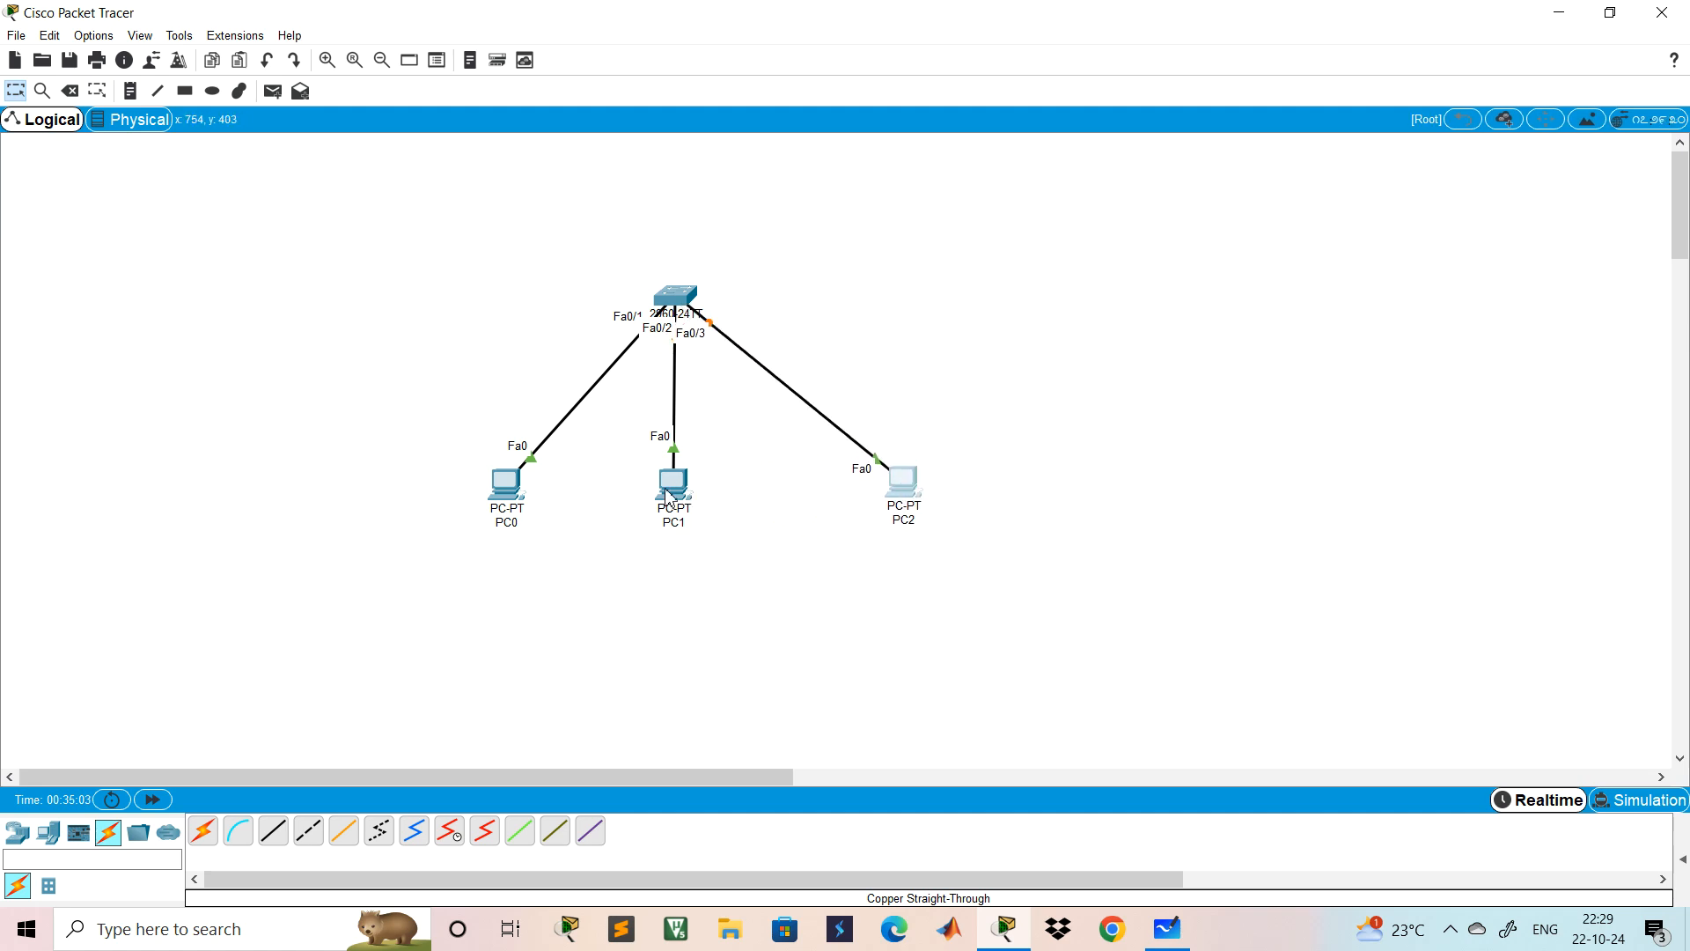
drag(669, 497, 683, 507)
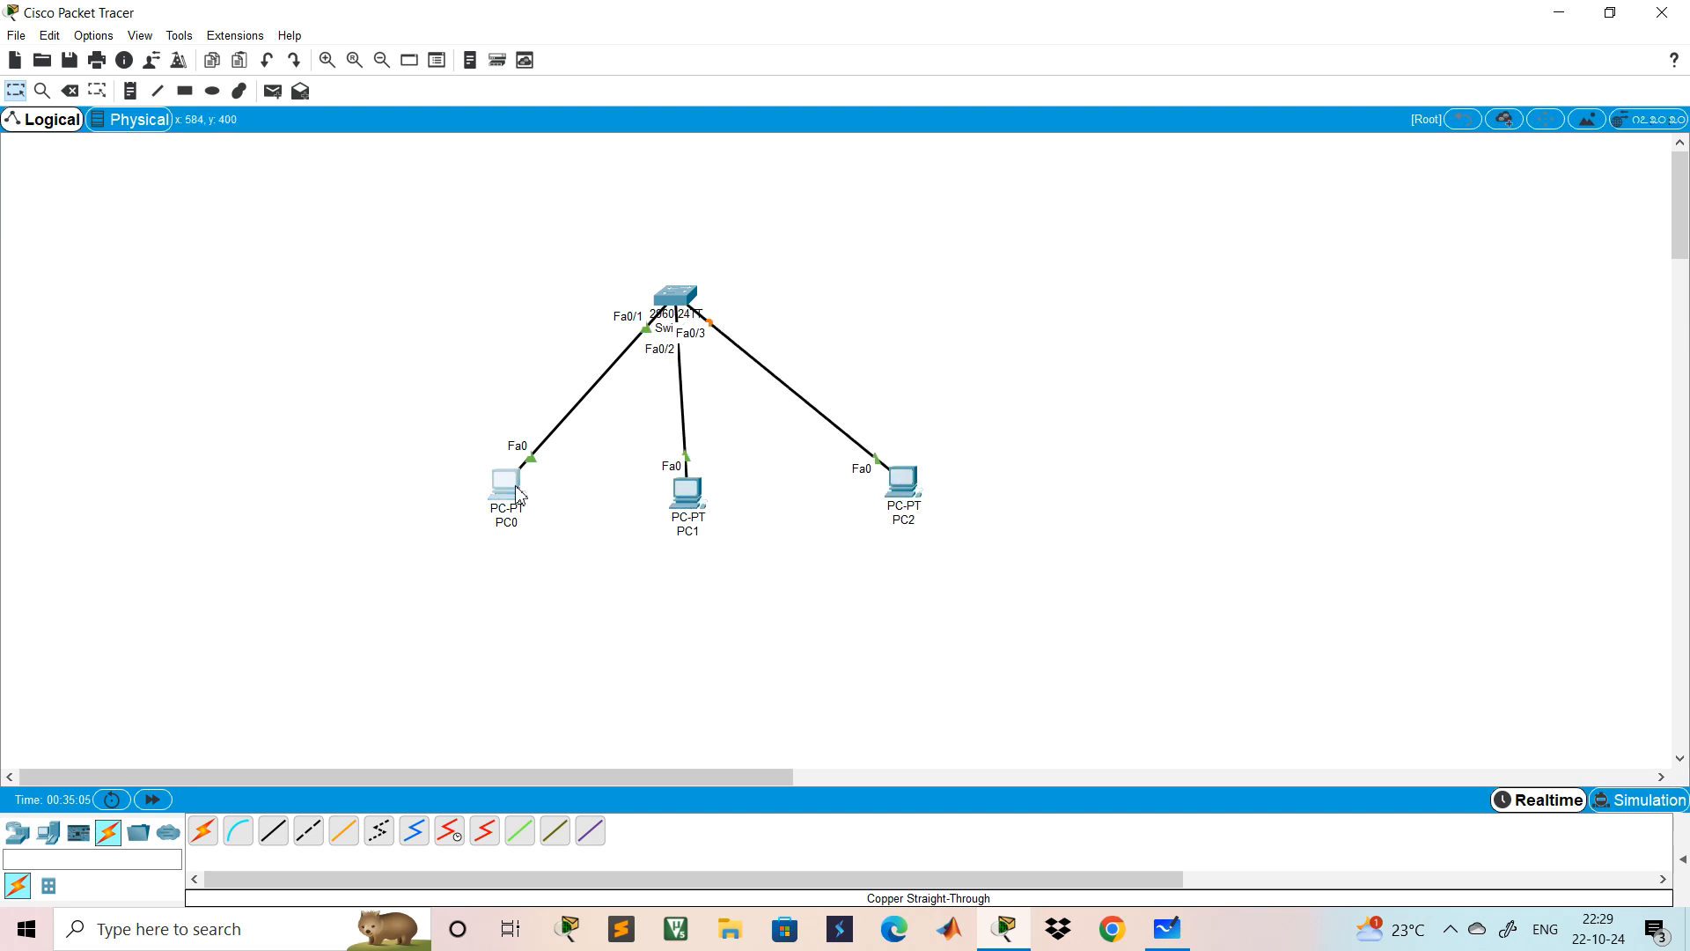
drag(517, 493, 512, 493)
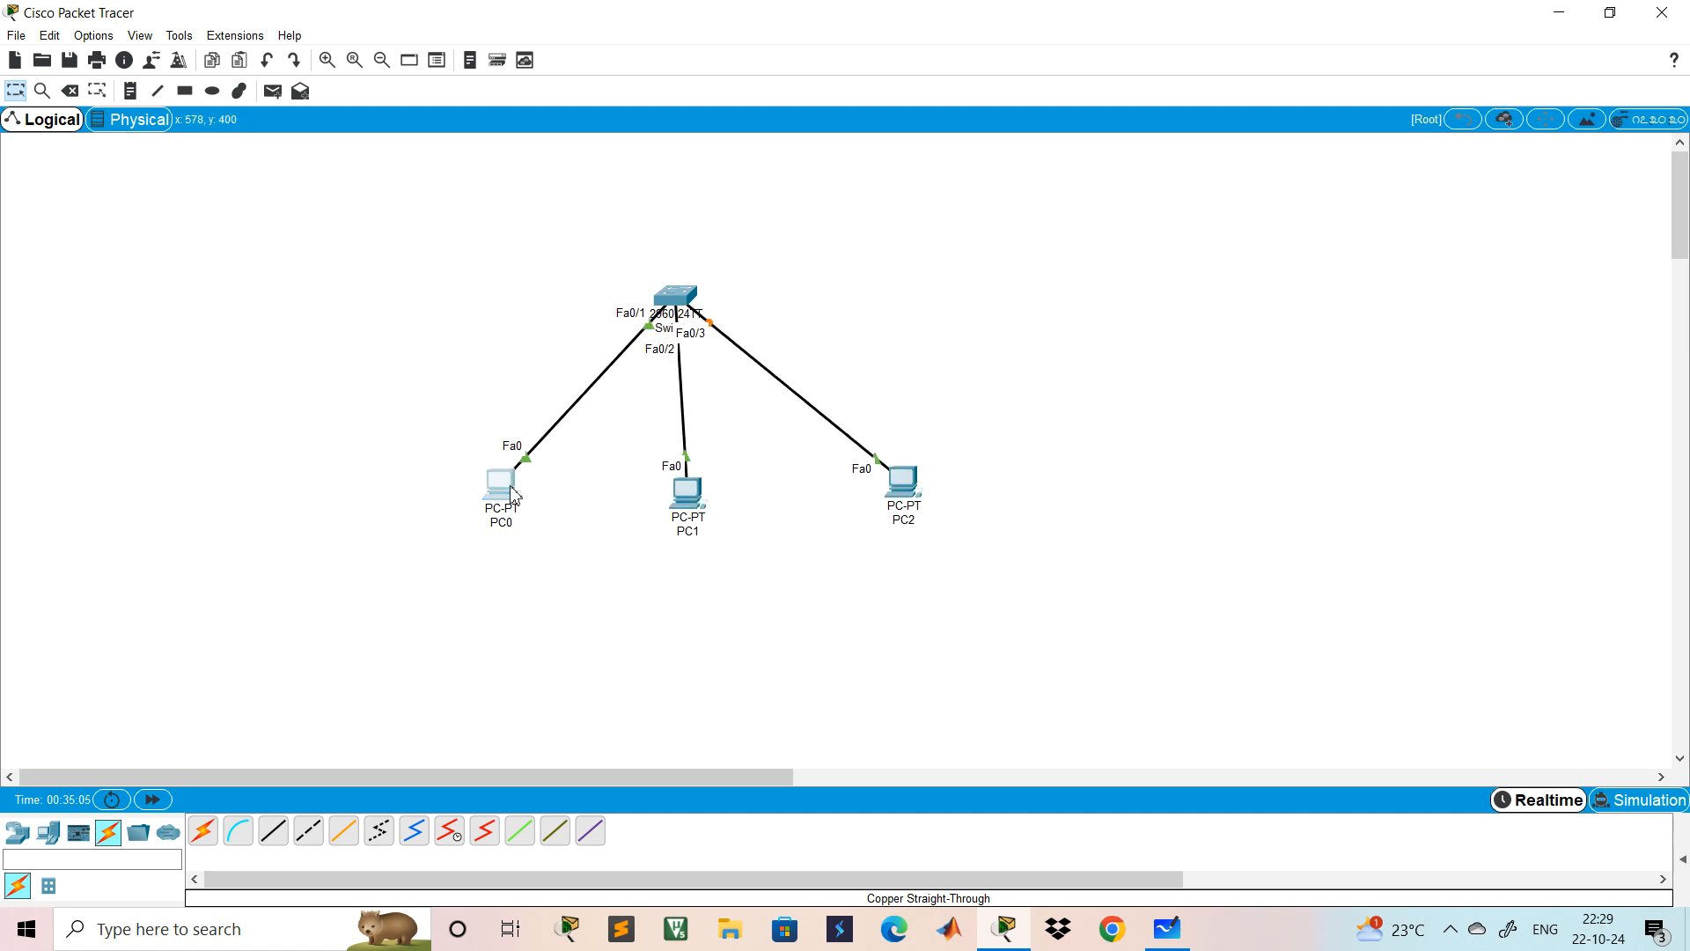
- Add text notes below the PCs with their addresses: 192.168.1.1 for PC0, 192.168.1.2 for PC1 and 192.168.1.3 for PC2
click(128, 93)
click(425, 538)
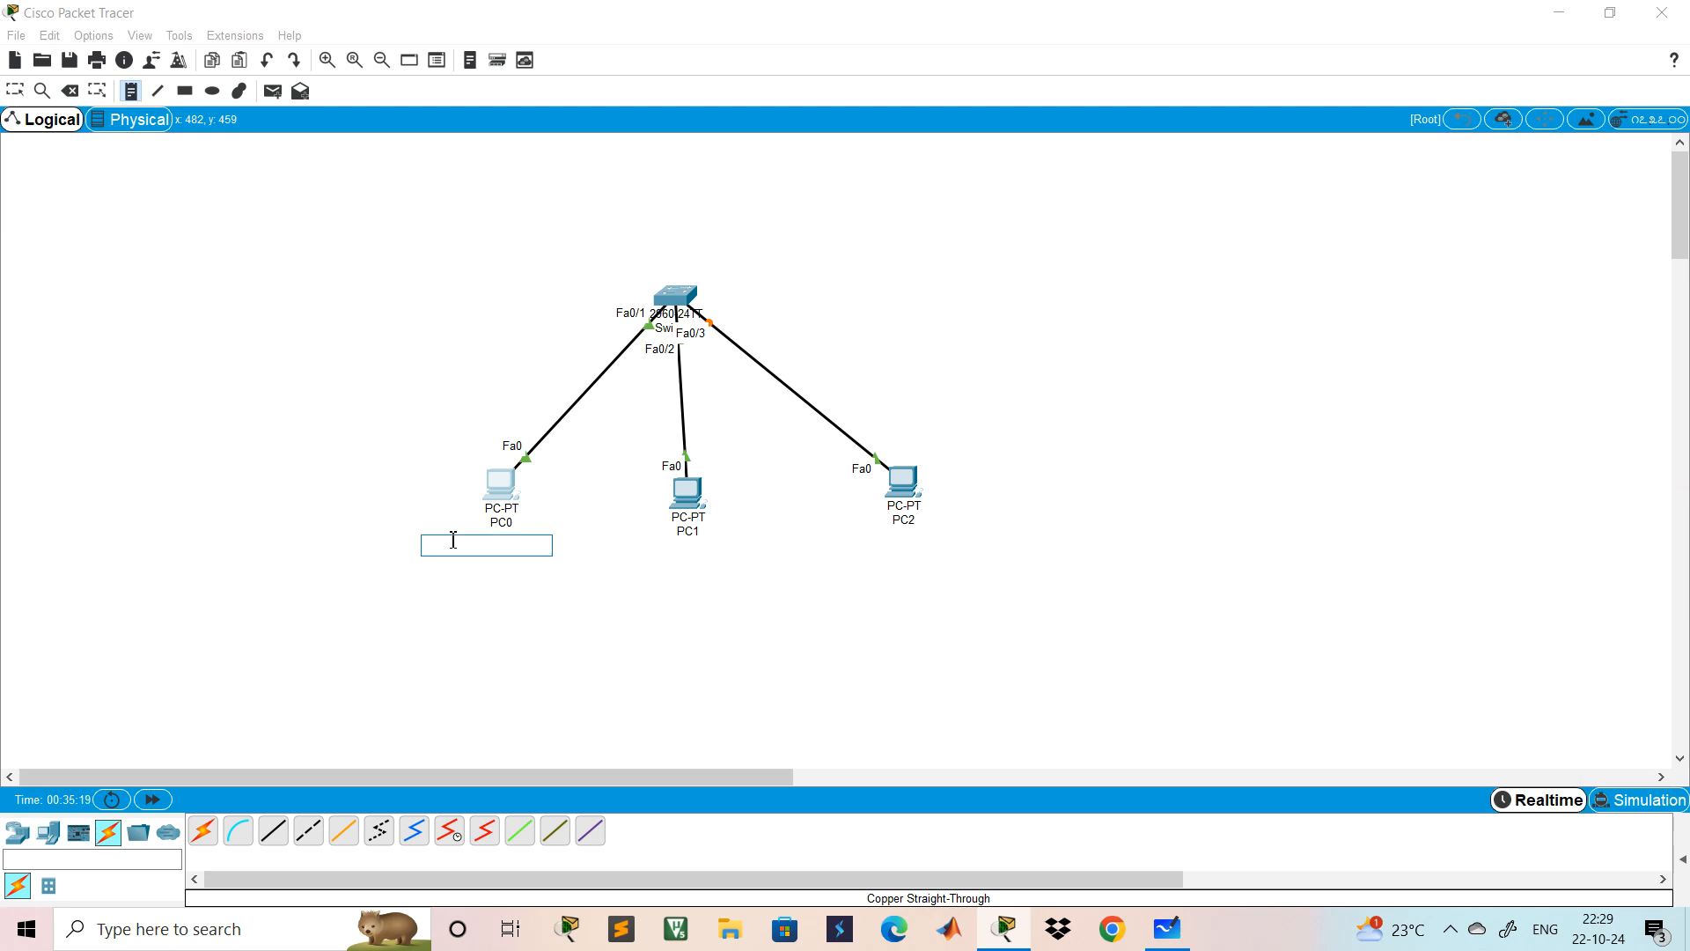
text(192.168.1)
click(663, 556)
text(192.1)
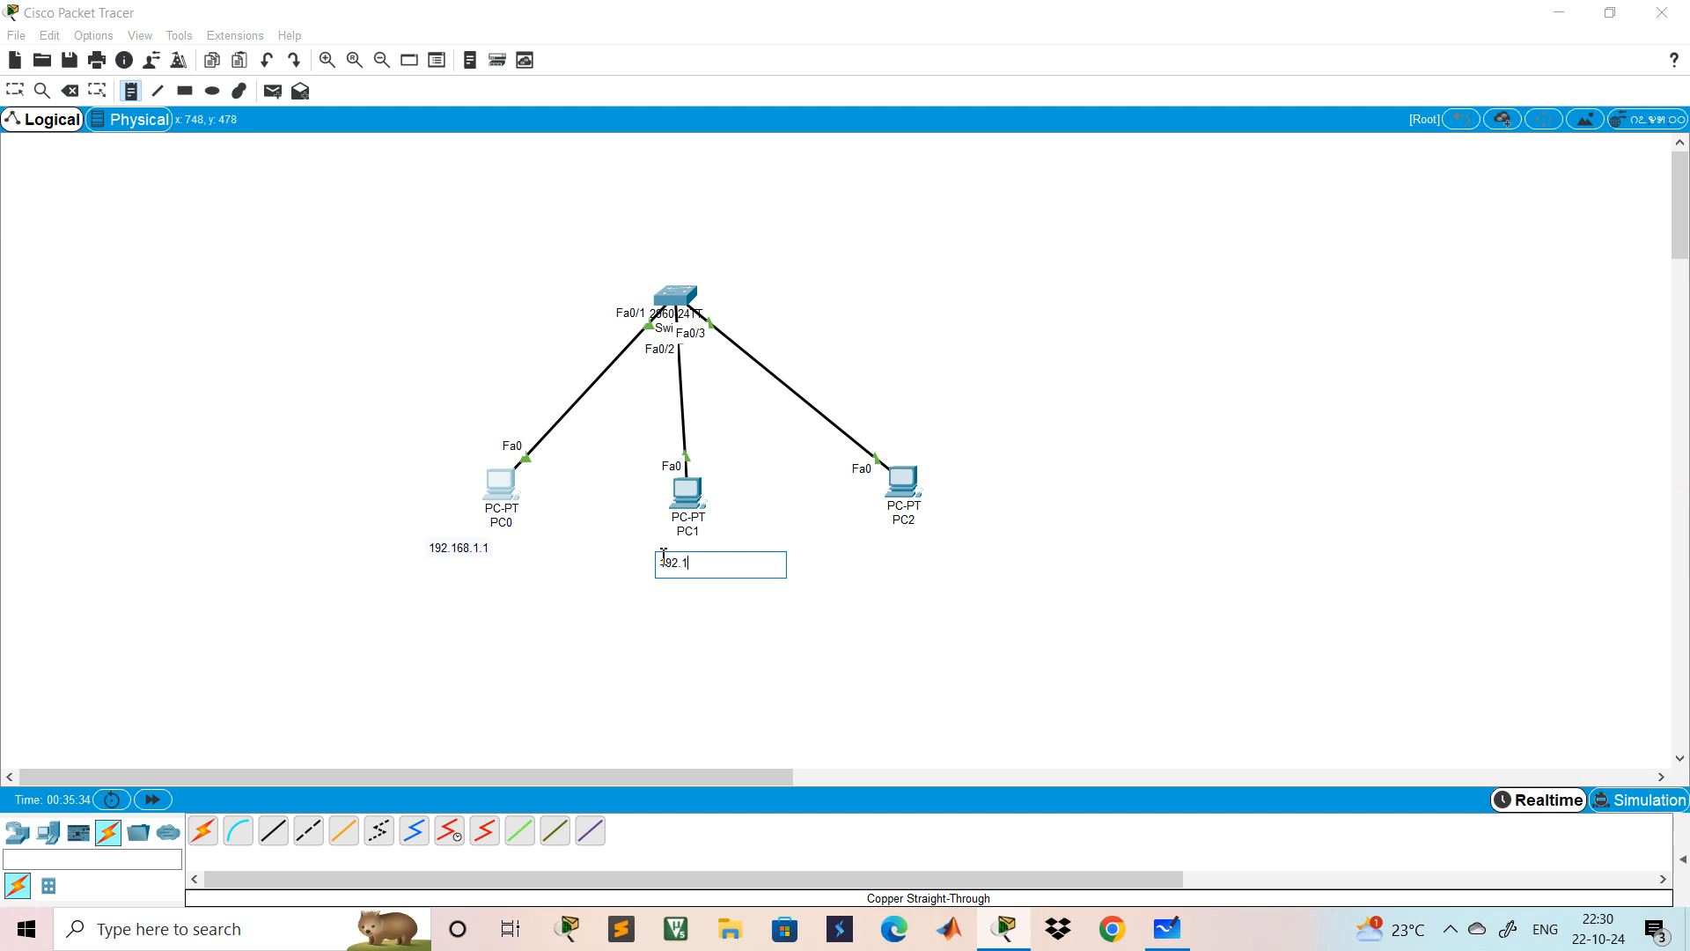
text(68.1.2)
click(879, 546)
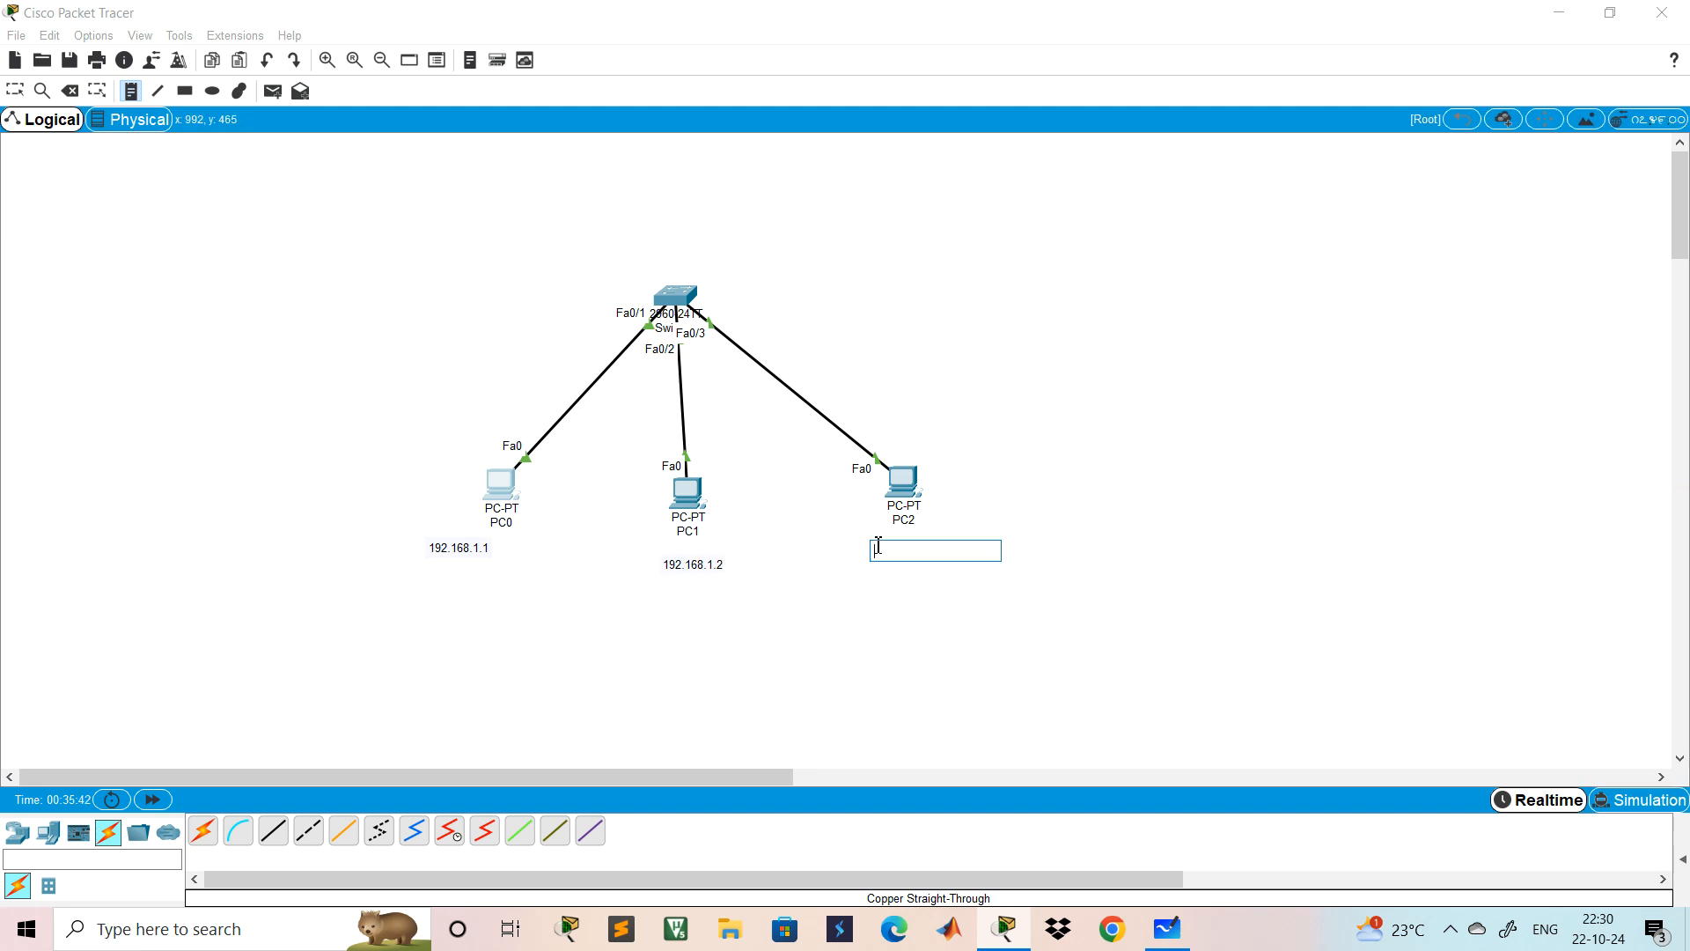
text(192.168.1)
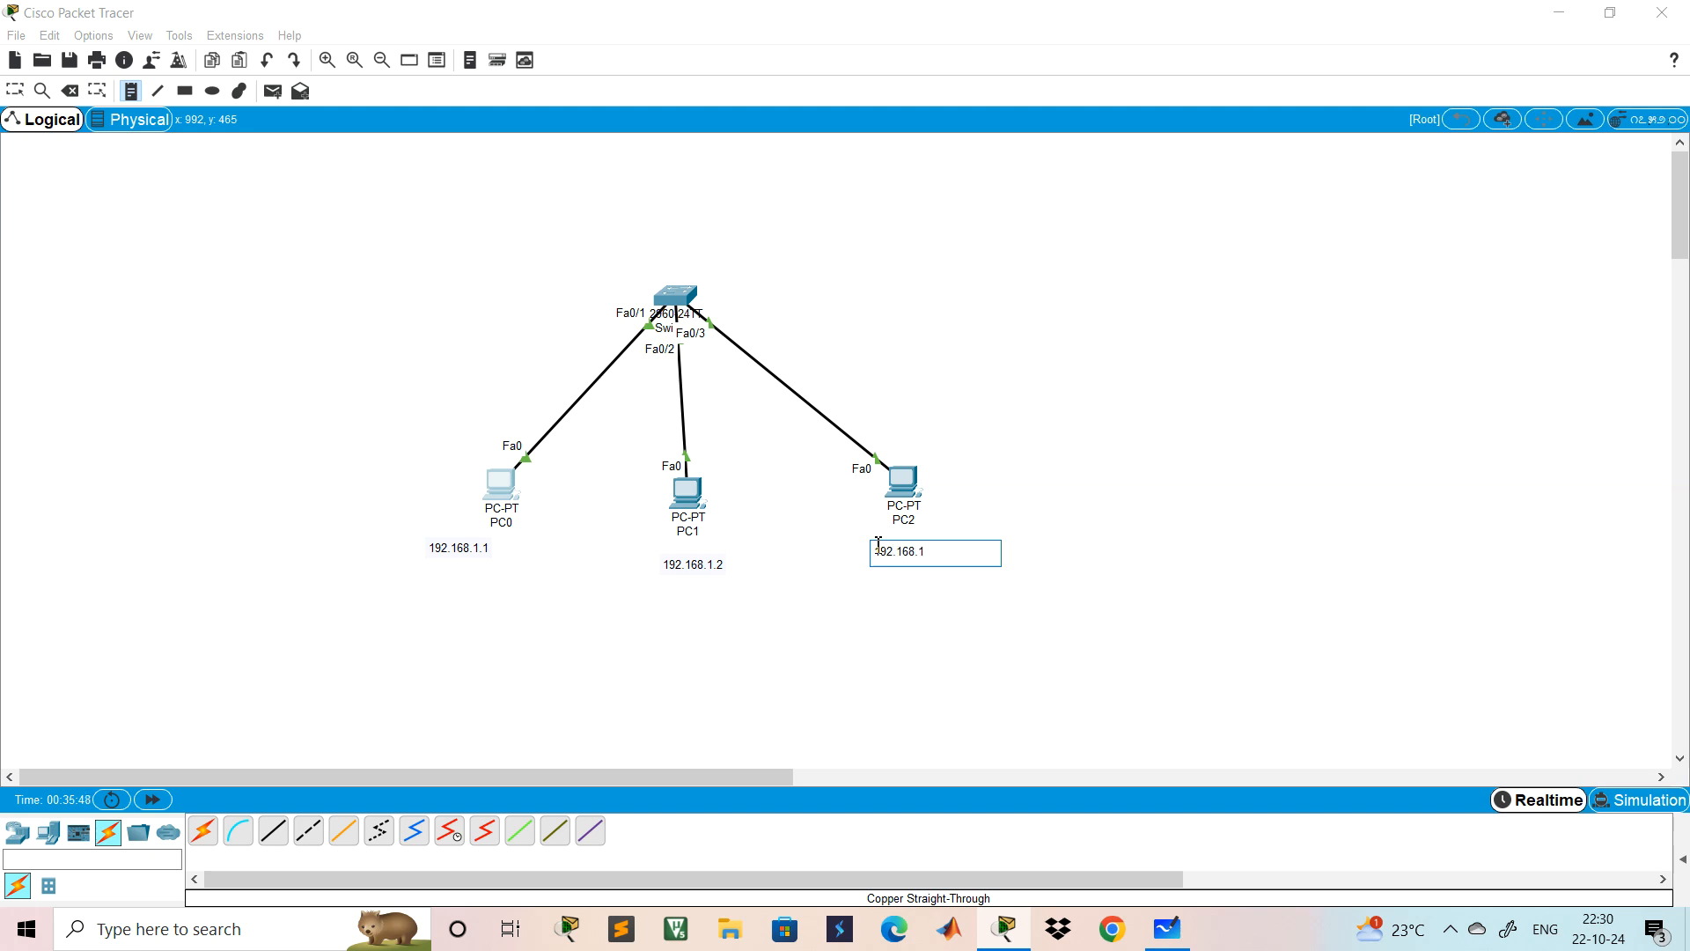
text(.3)
click(1118, 512)
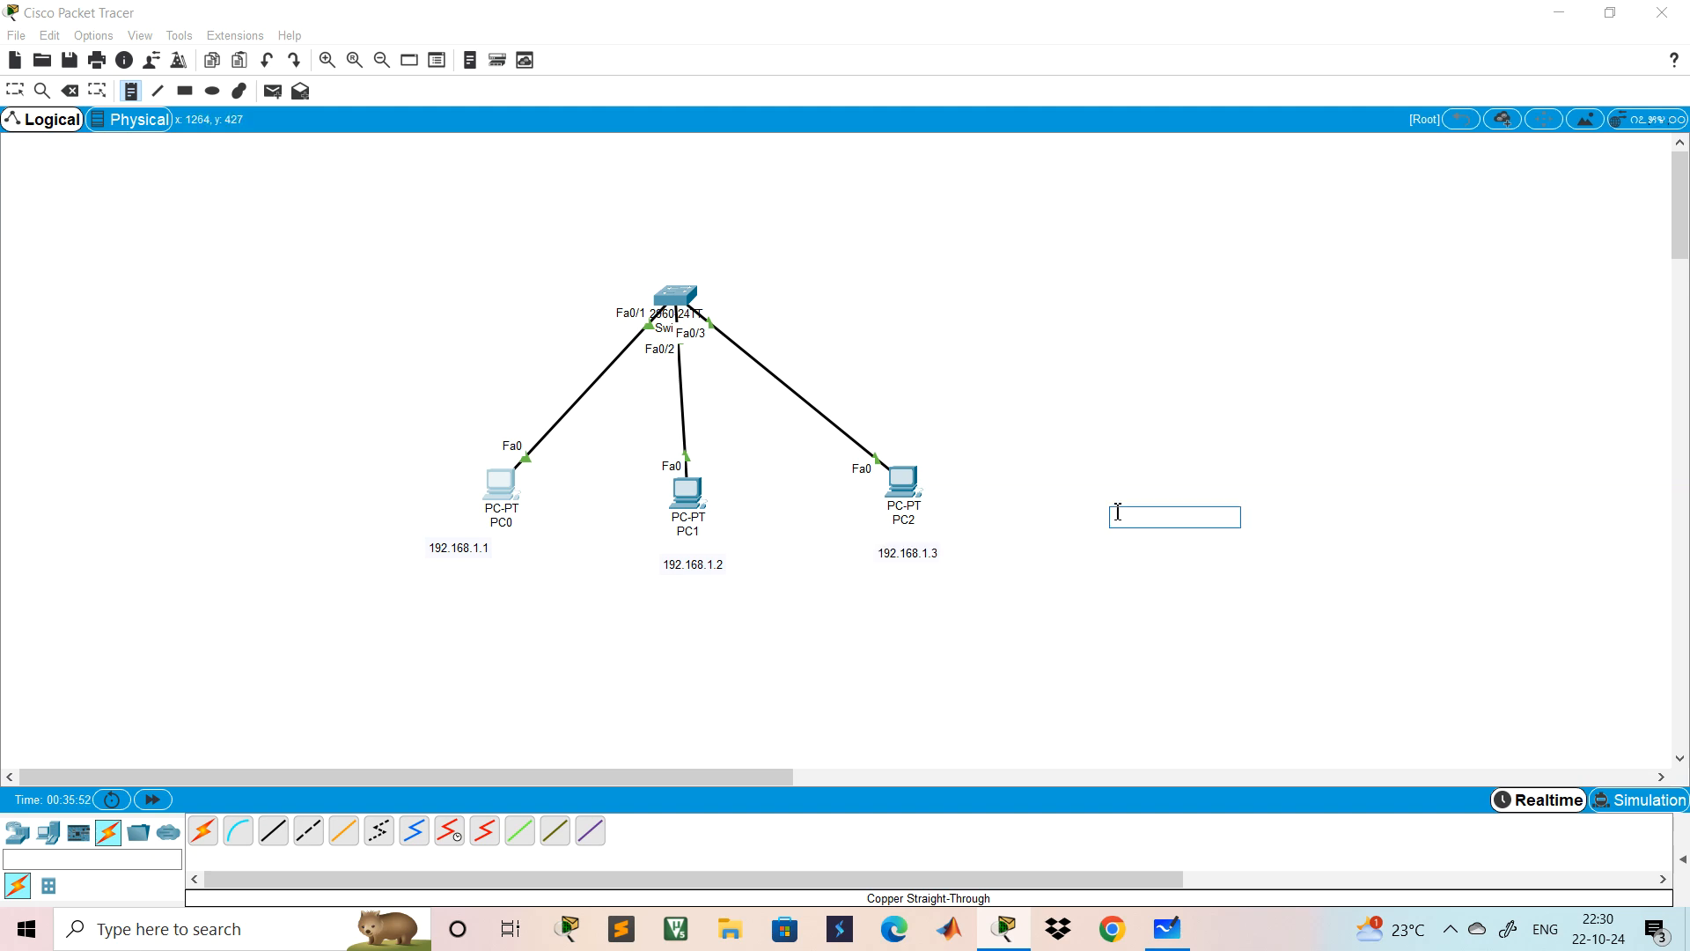
key(Escape)
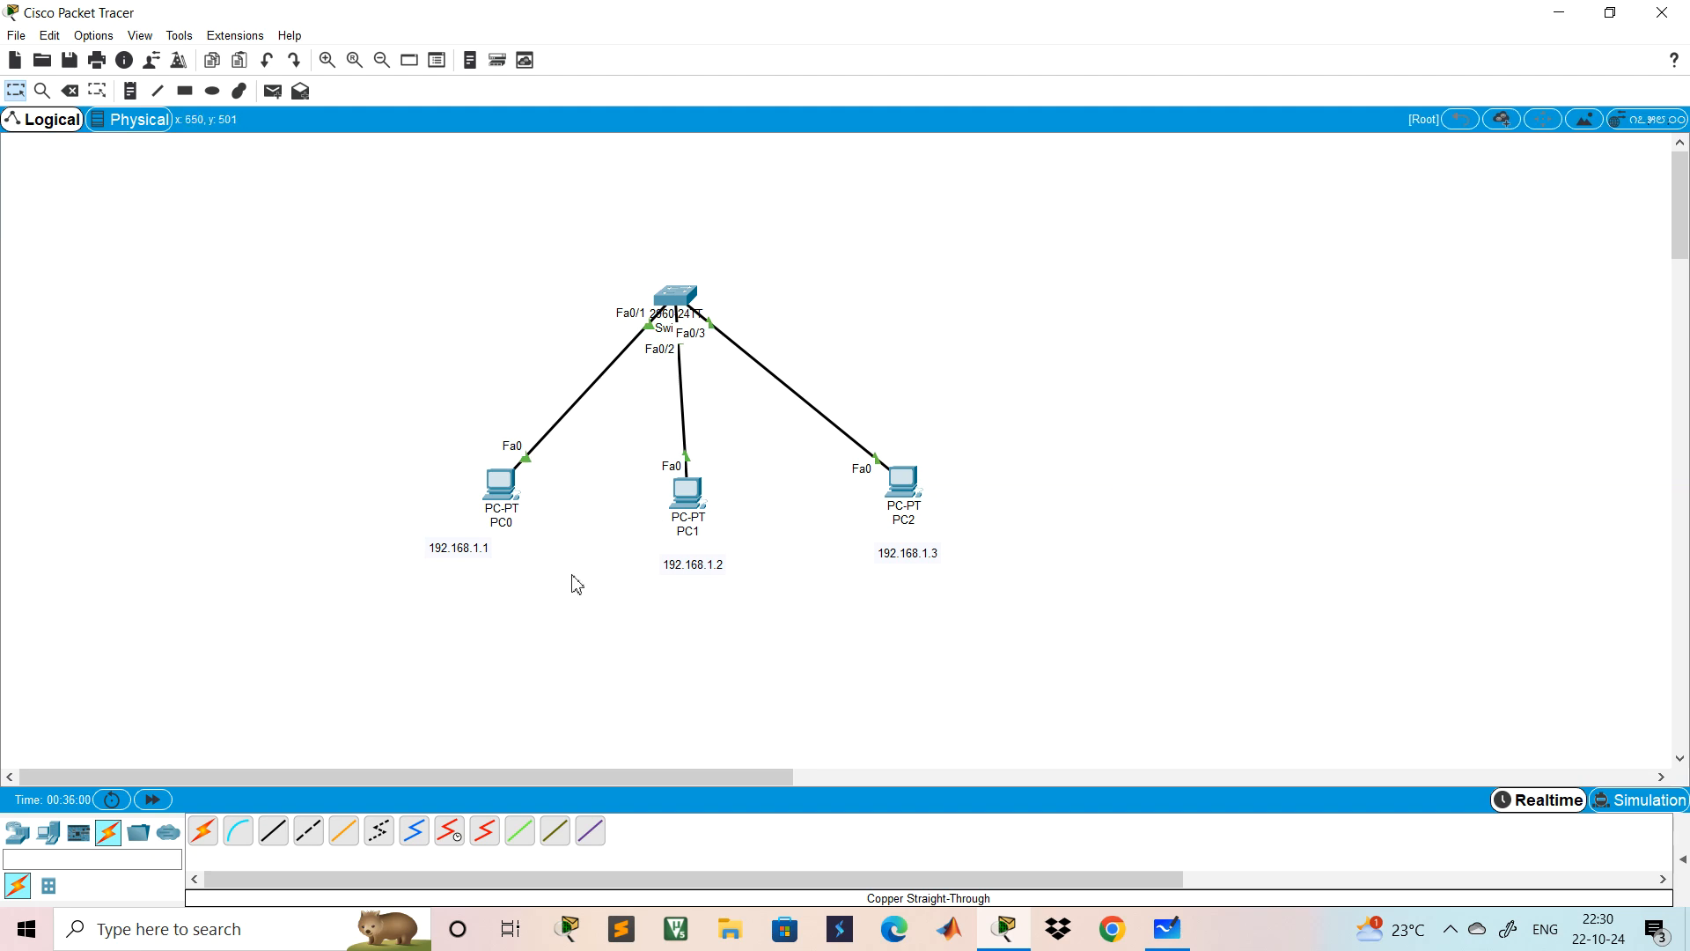
- Give PC0 the static IP address 192.168.1.1 with subnet mask 255.255.255.0 in its IP Configuration
click(499, 489)
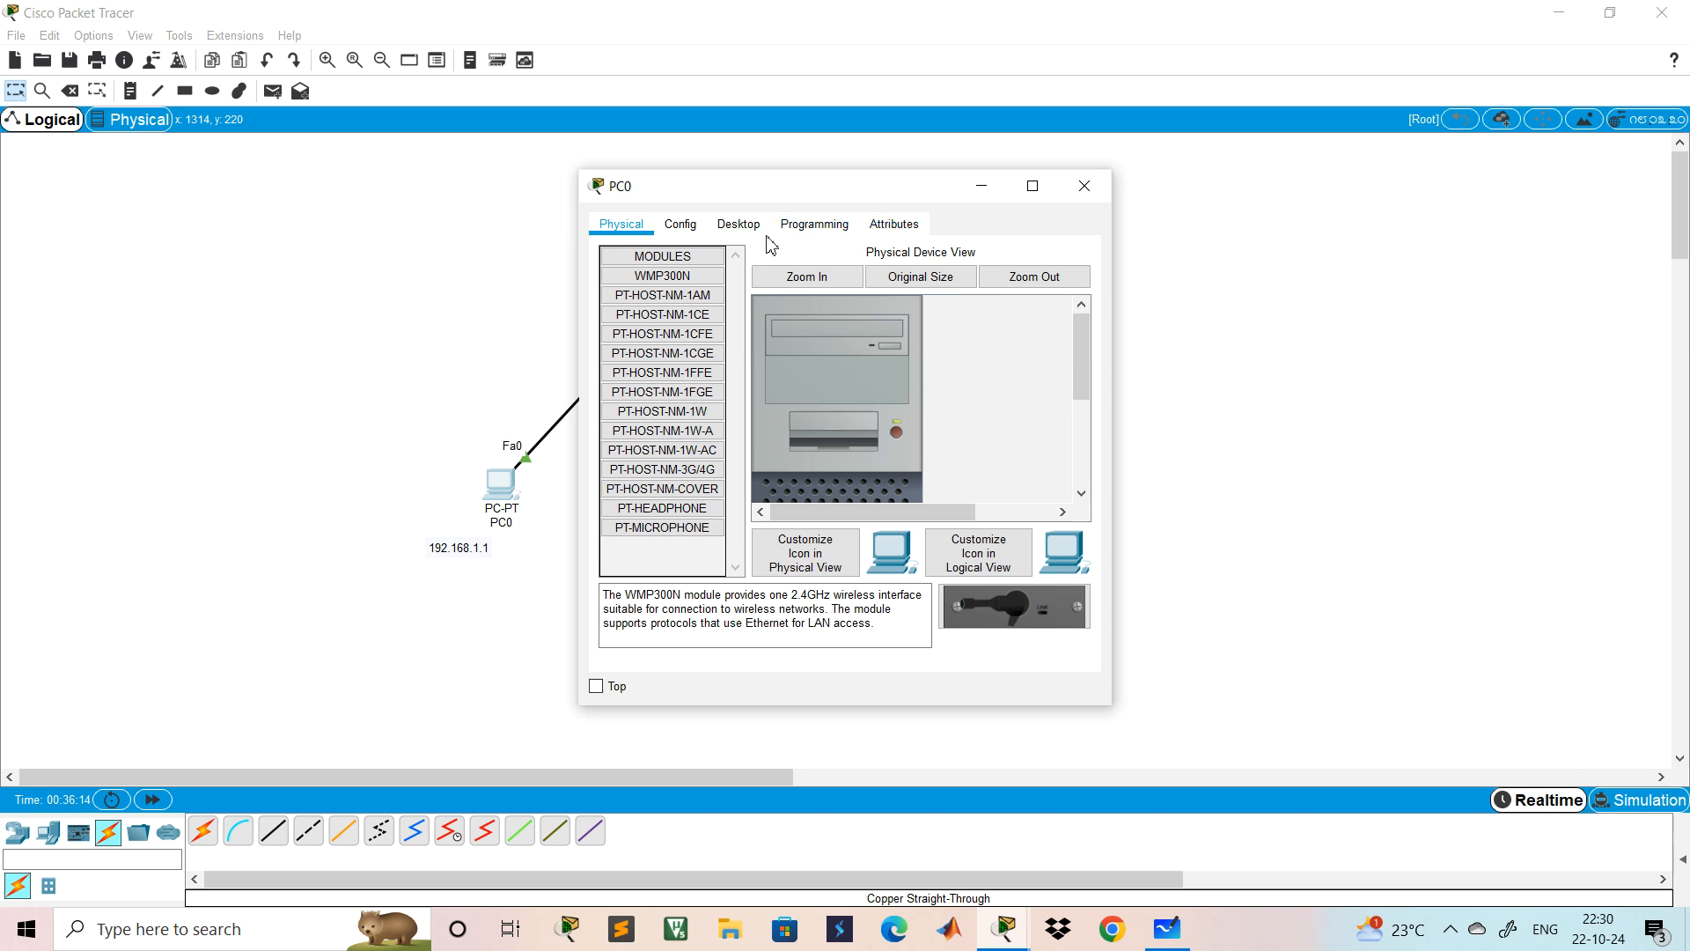
click(738, 225)
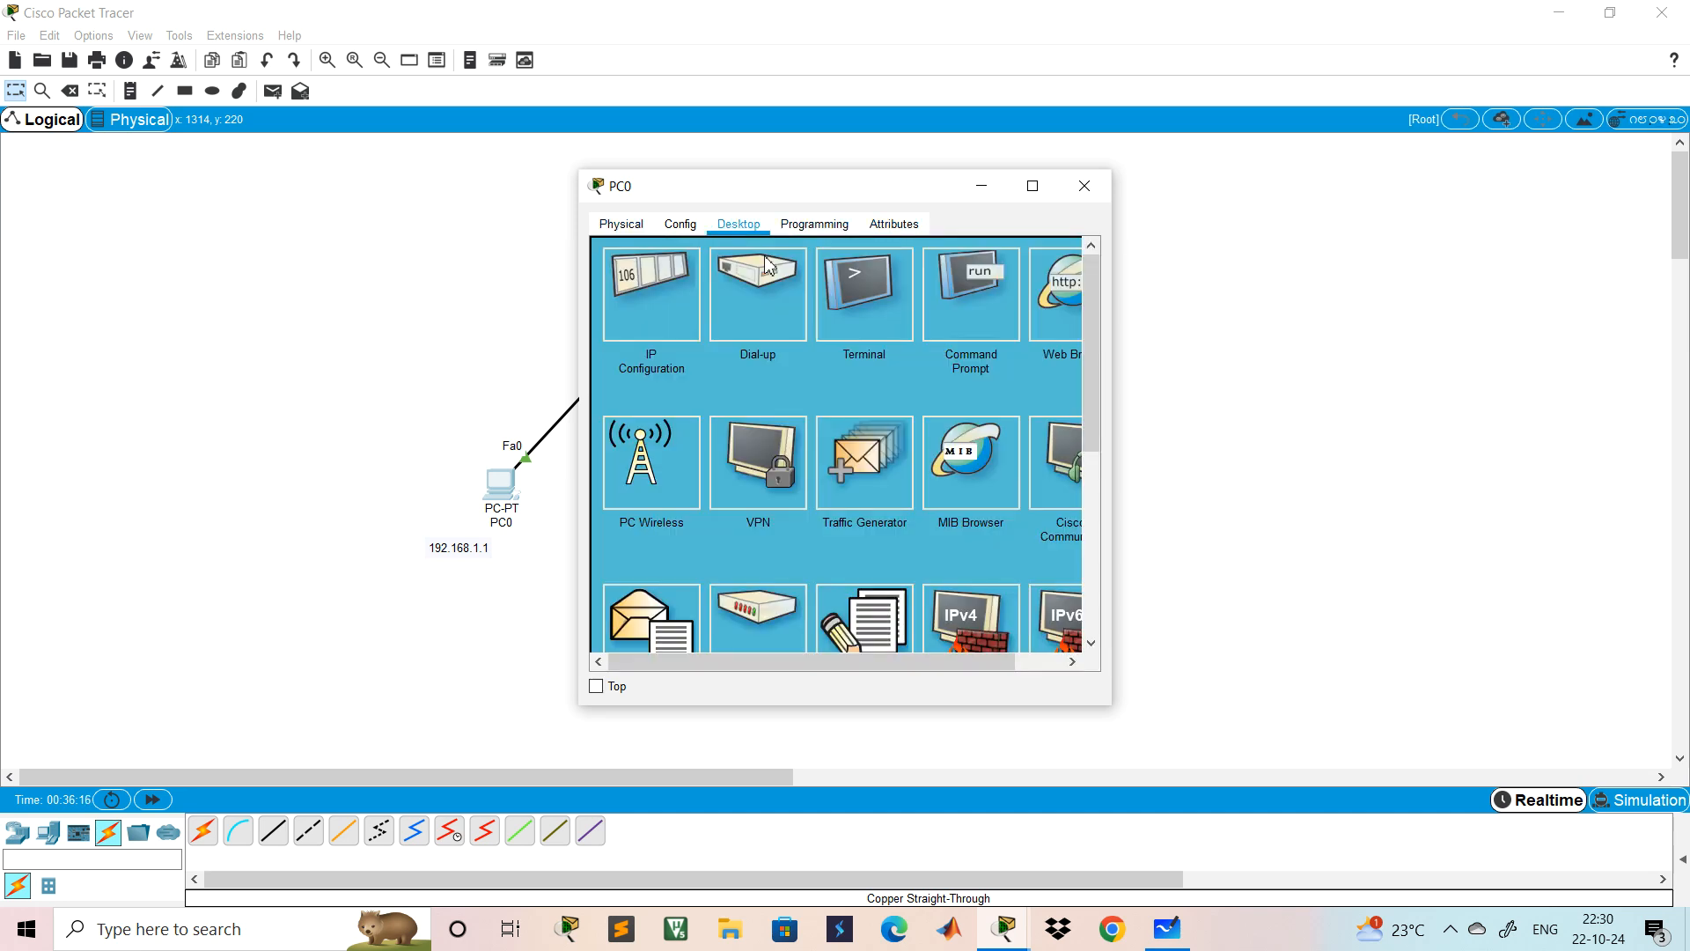
click(647, 288)
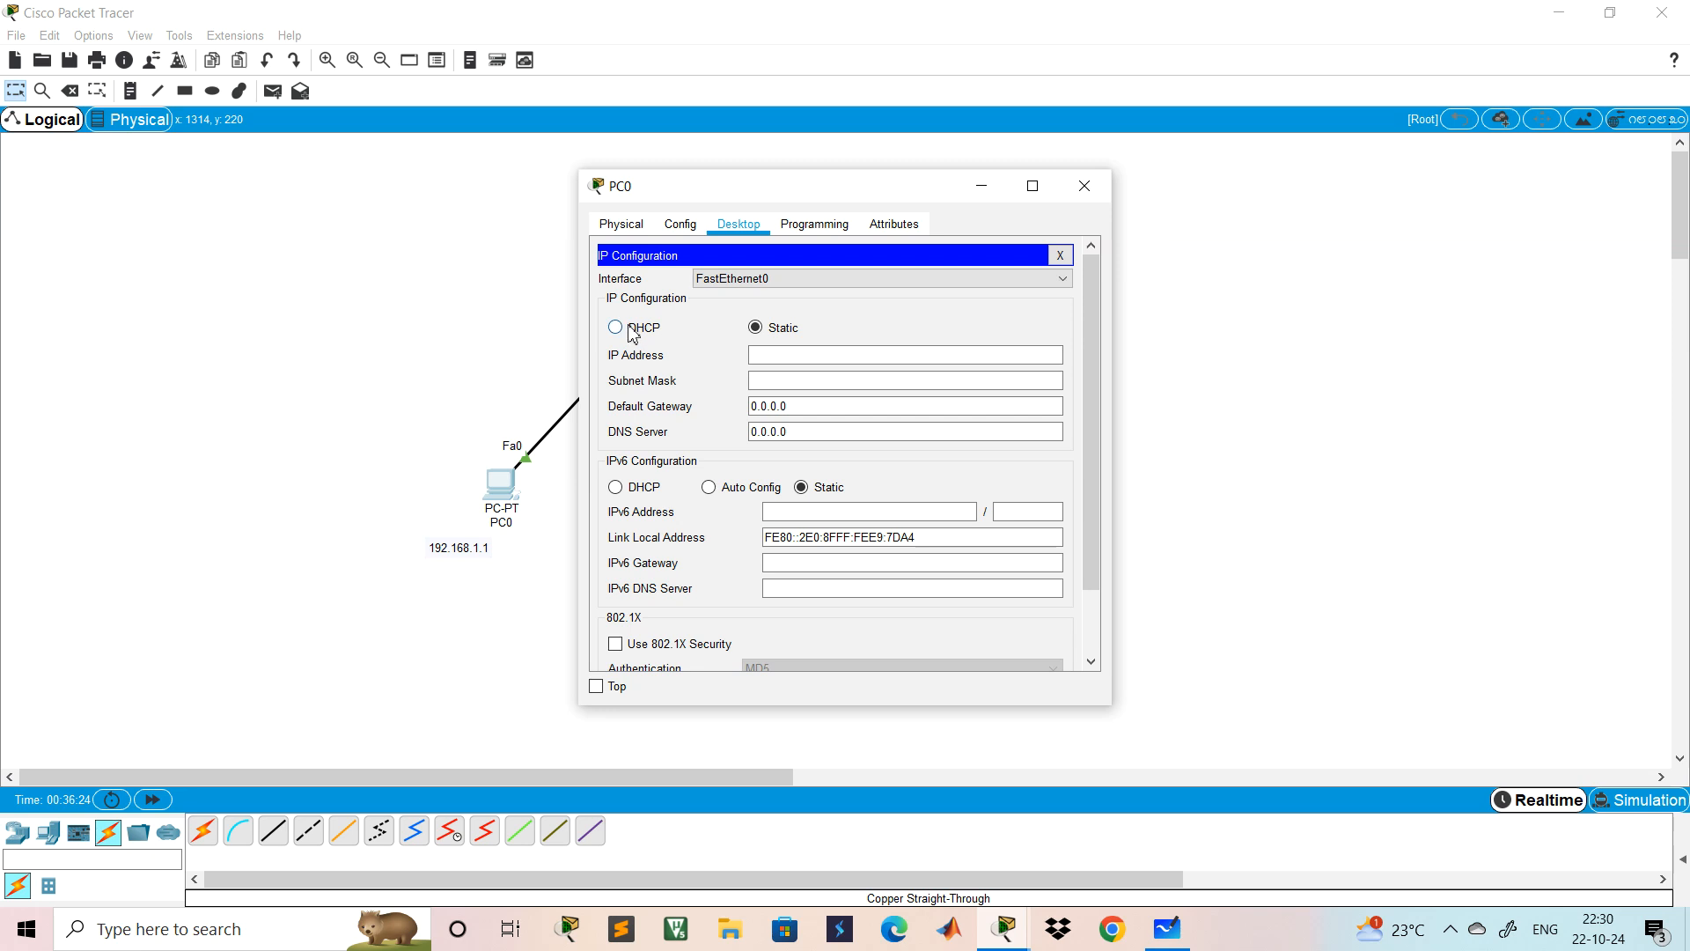
click(805, 359)
text(192)
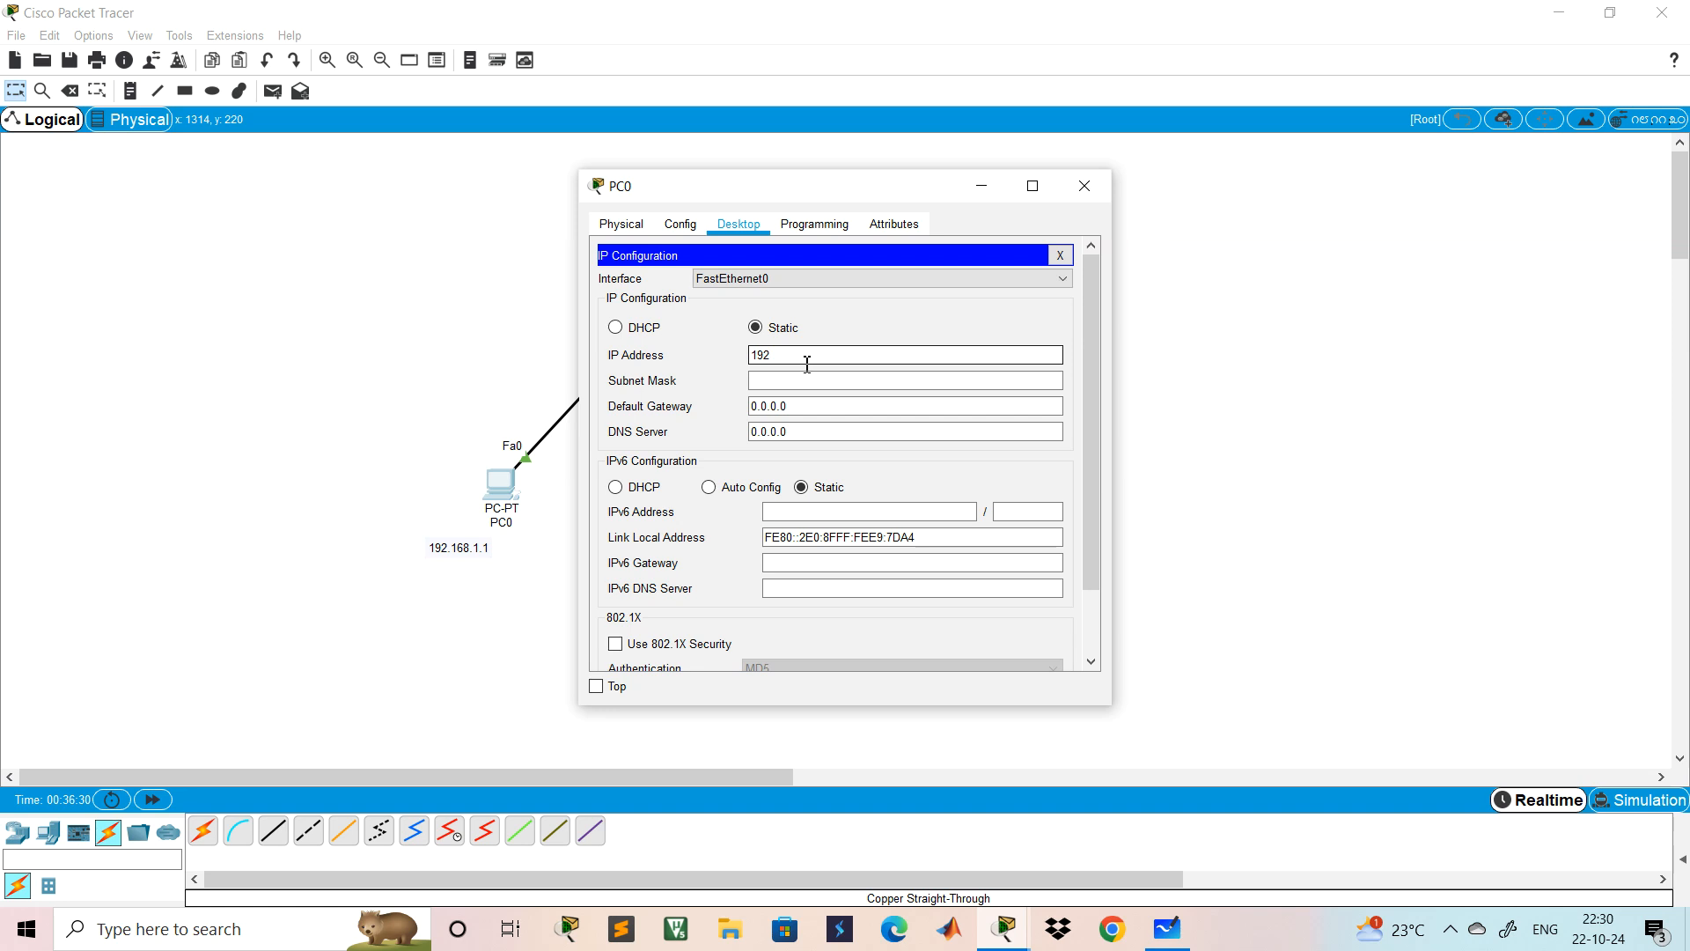
text(.168.1.1)
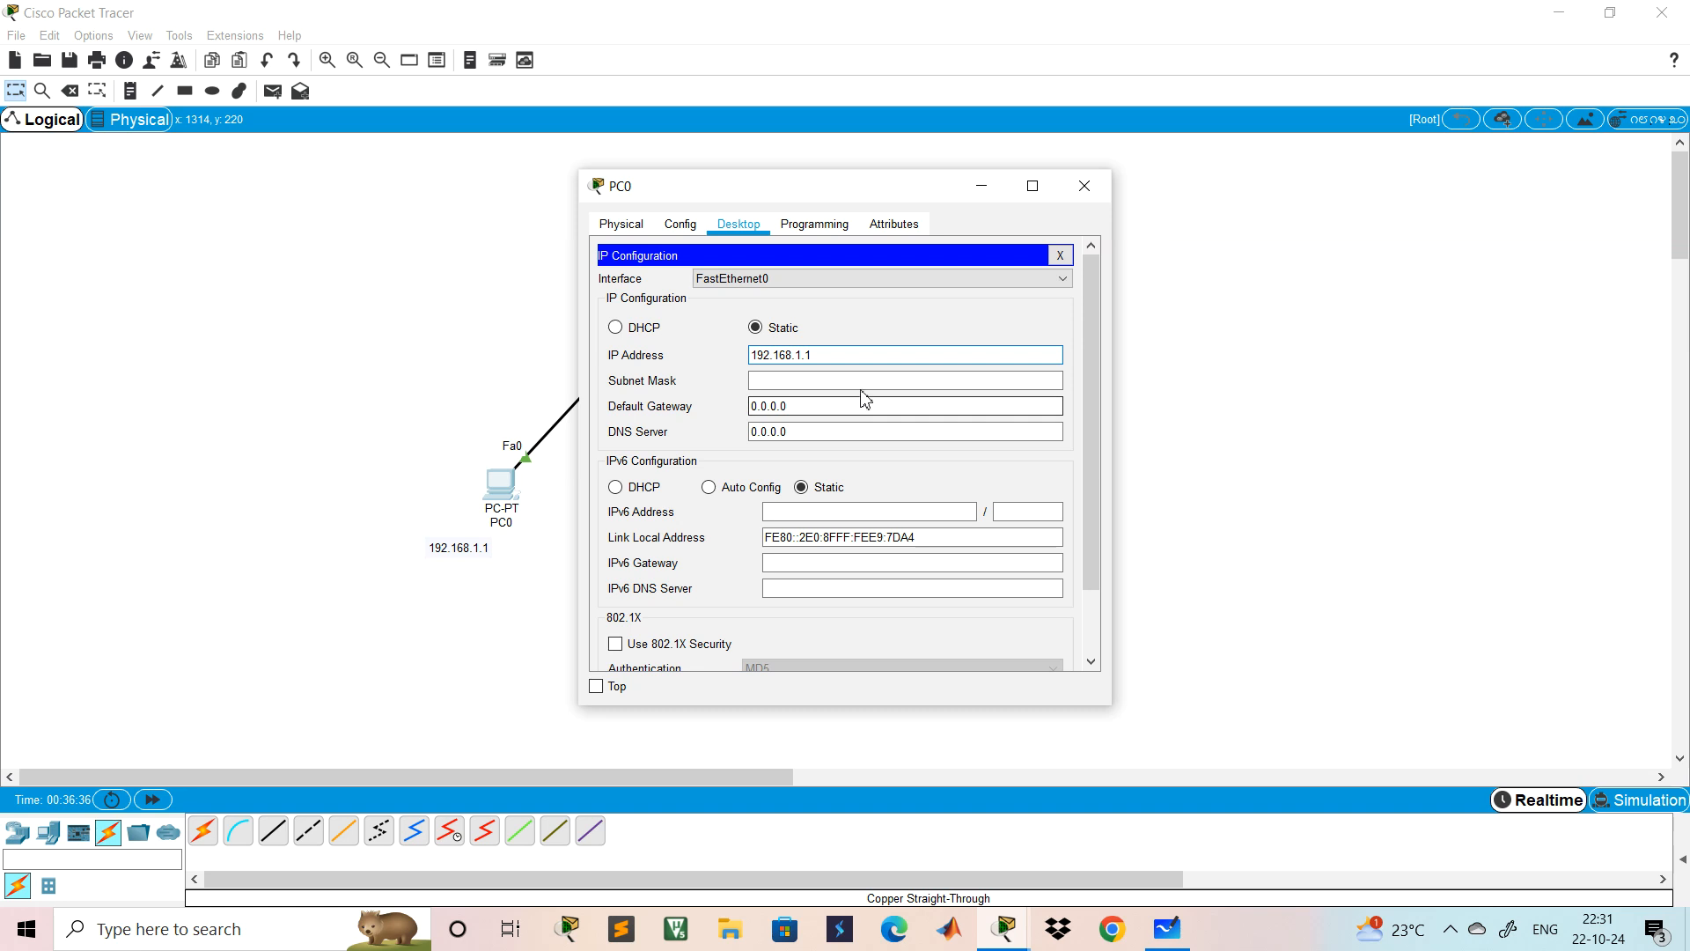
click(954, 380)
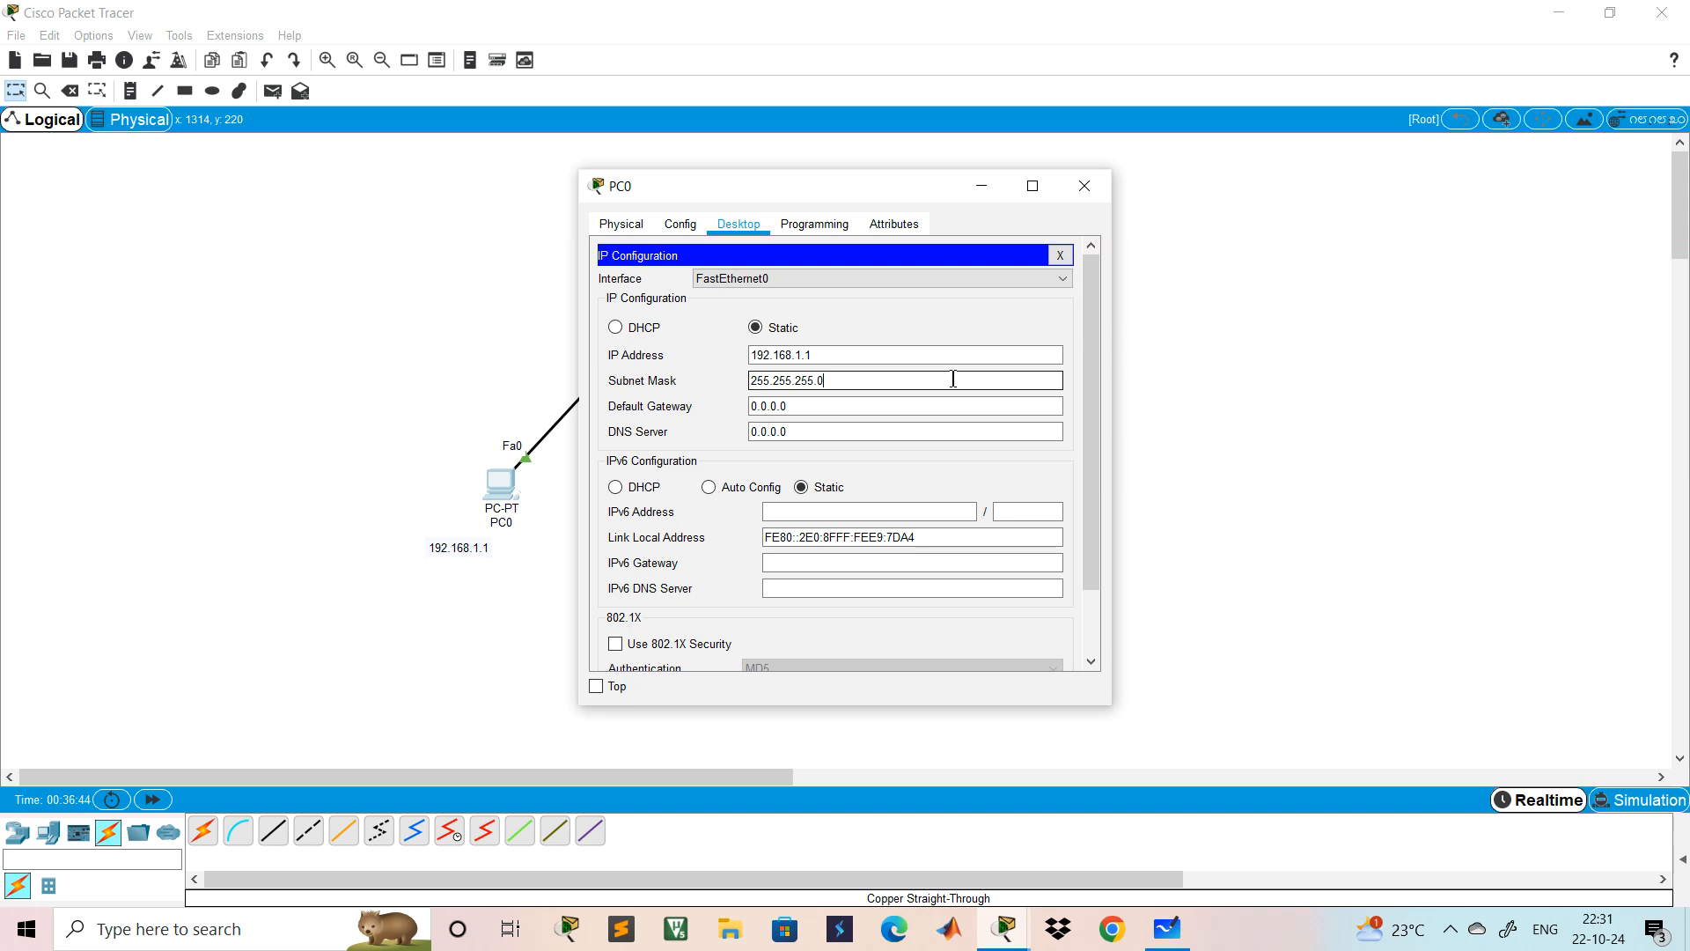
- Switch to Microsoft Whiteboard and handwrite the address 192.168.1.1 above the Network heading
click(1167, 929)
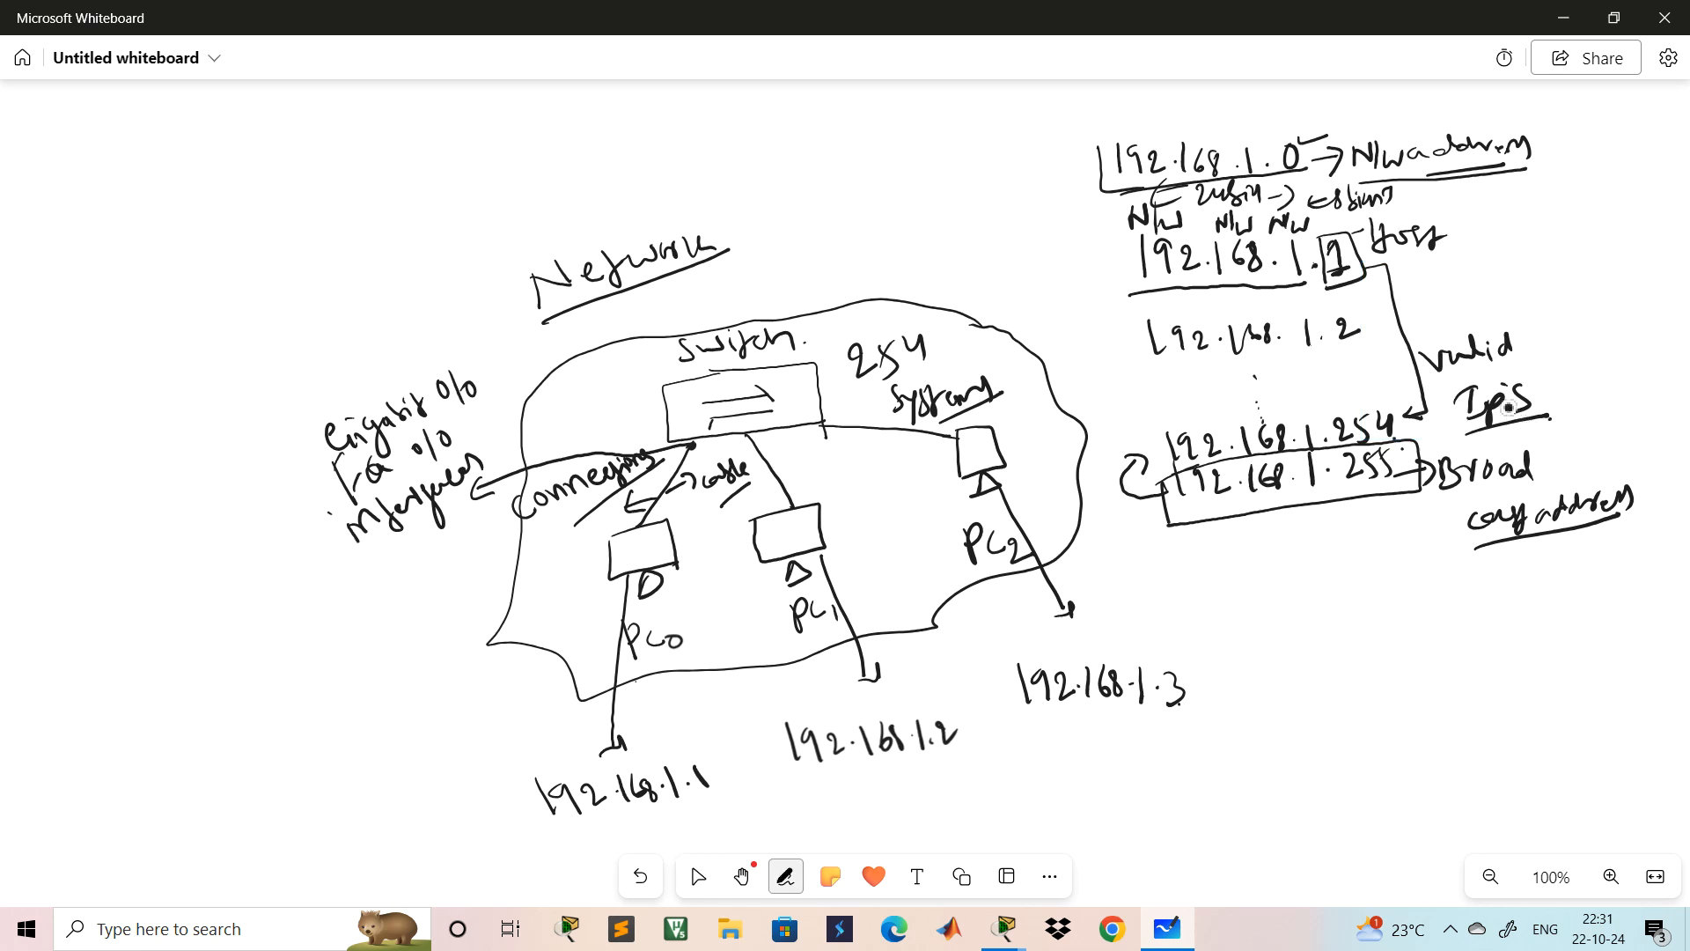
mouse_move(535, 112)
mouse_down()
mouse_move(538, 148)
mouse_move(632, 138)
mouse_up()
click(596, 145)
mouse_move(656, 111)
mouse_down()
mouse_move(649, 130)
mouse_move(653, 112)
mouse_move(679, 134)
mouse_move(742, 135)
mouse_up()
click(666, 130)
click(701, 132)
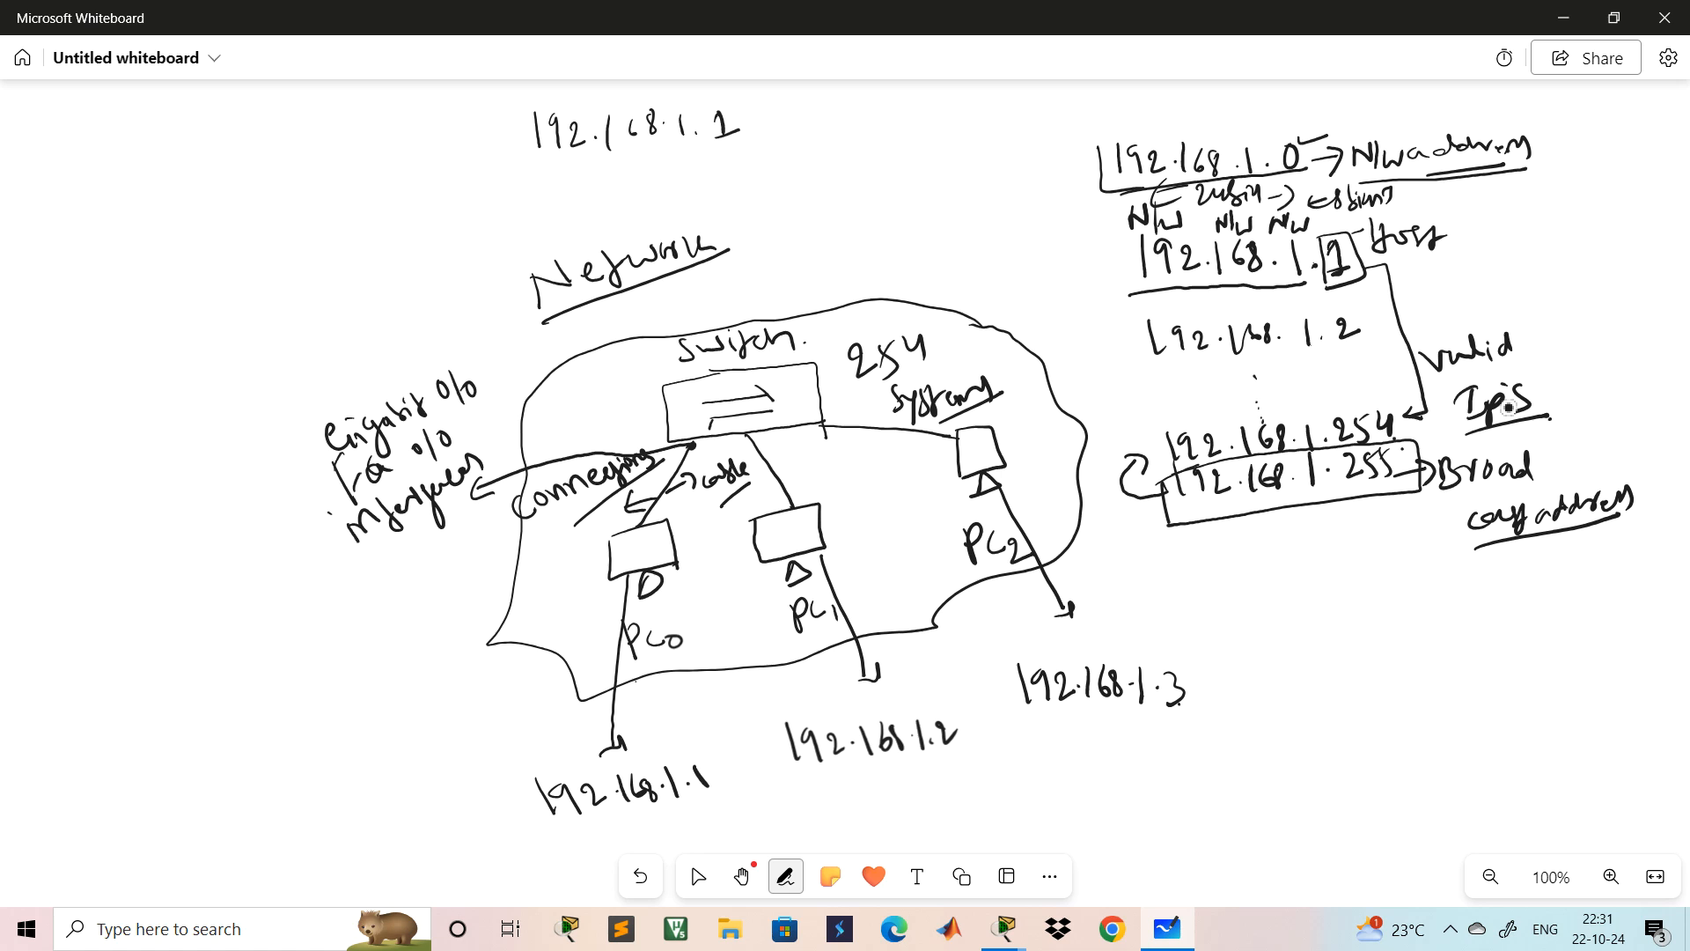
- Handwrite the binary subnet mask beneath 192.168.1.1, with three octets of ones and a last octet of zeros
click(1192, 202)
mouse_move(424, 175)
mouse_down()
mouse_move(427, 211)
mouse_move(486, 216)
mouse_up()
mouse_move(492, 186)
mouse_down()
mouse_move(512, 214)
mouse_move(448, 219)
mouse_move(657, 215)
mouse_up()
click(543, 212)
mouse_move(665, 188)
mouse_down()
mouse_move(674, 214)
mouse_move(767, 209)
mouse_up()
click(686, 206)
mouse_move(777, 184)
mouse_down()
mouse_move(780, 206)
mouse_move(838, 199)
mouse_move(848, 176)
mouse_move(909, 193)
mouse_move(920, 176)
mouse_move(958, 179)
mouse_up()
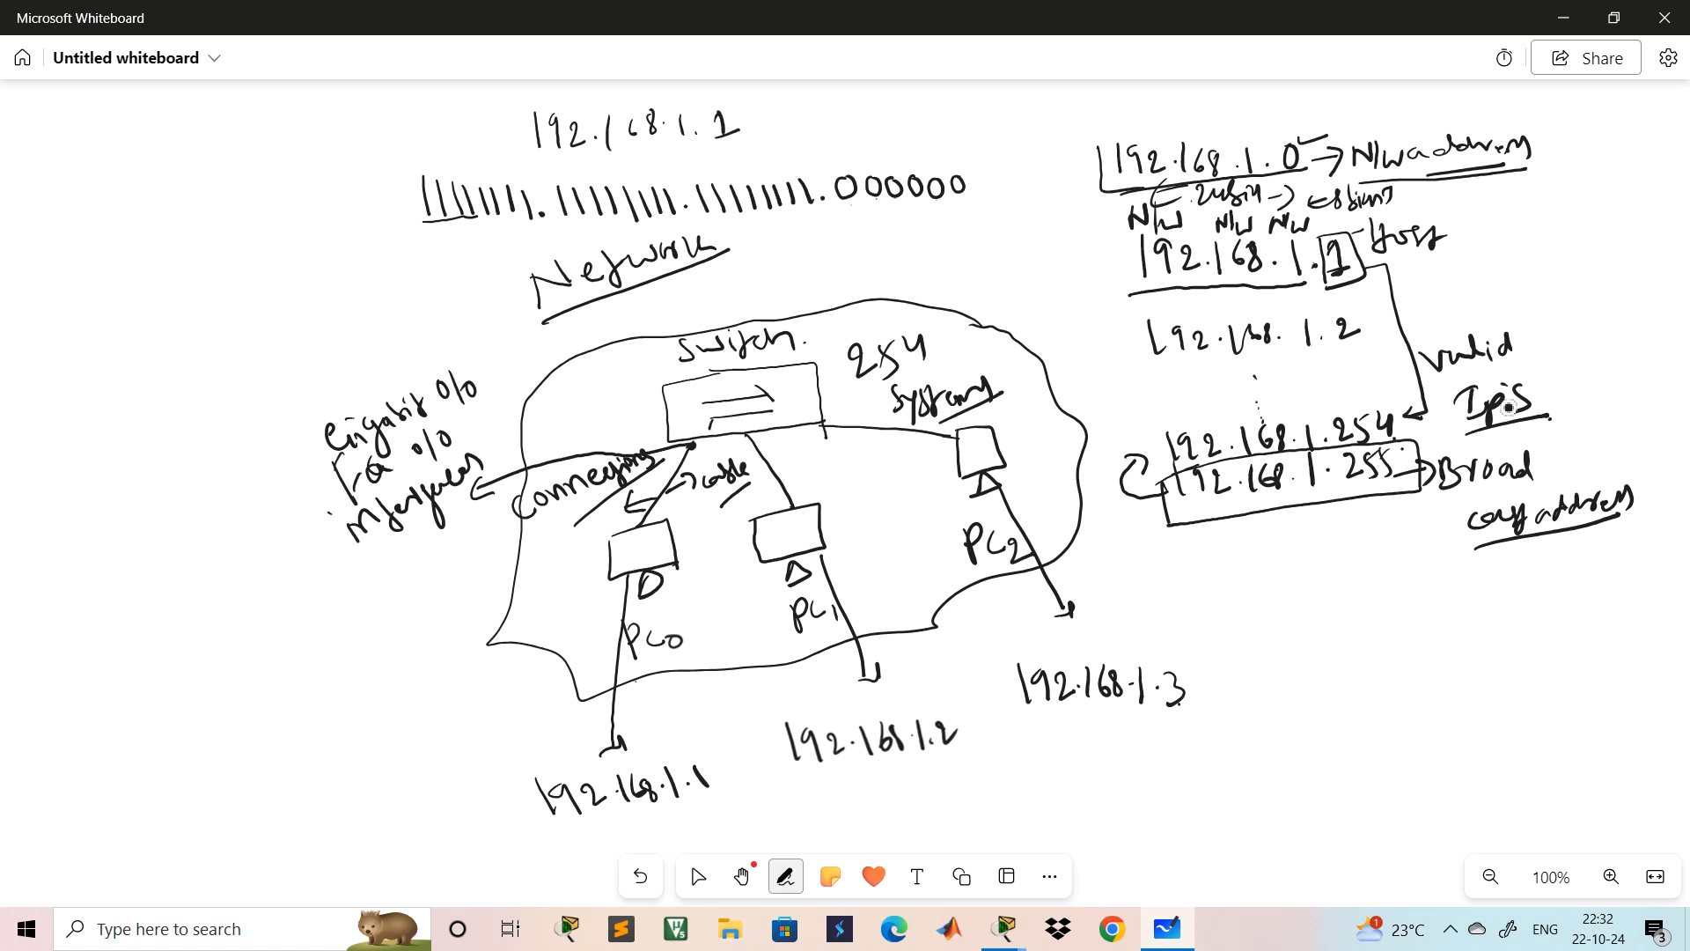
drag(977, 174, 998, 176)
click(698, 876)
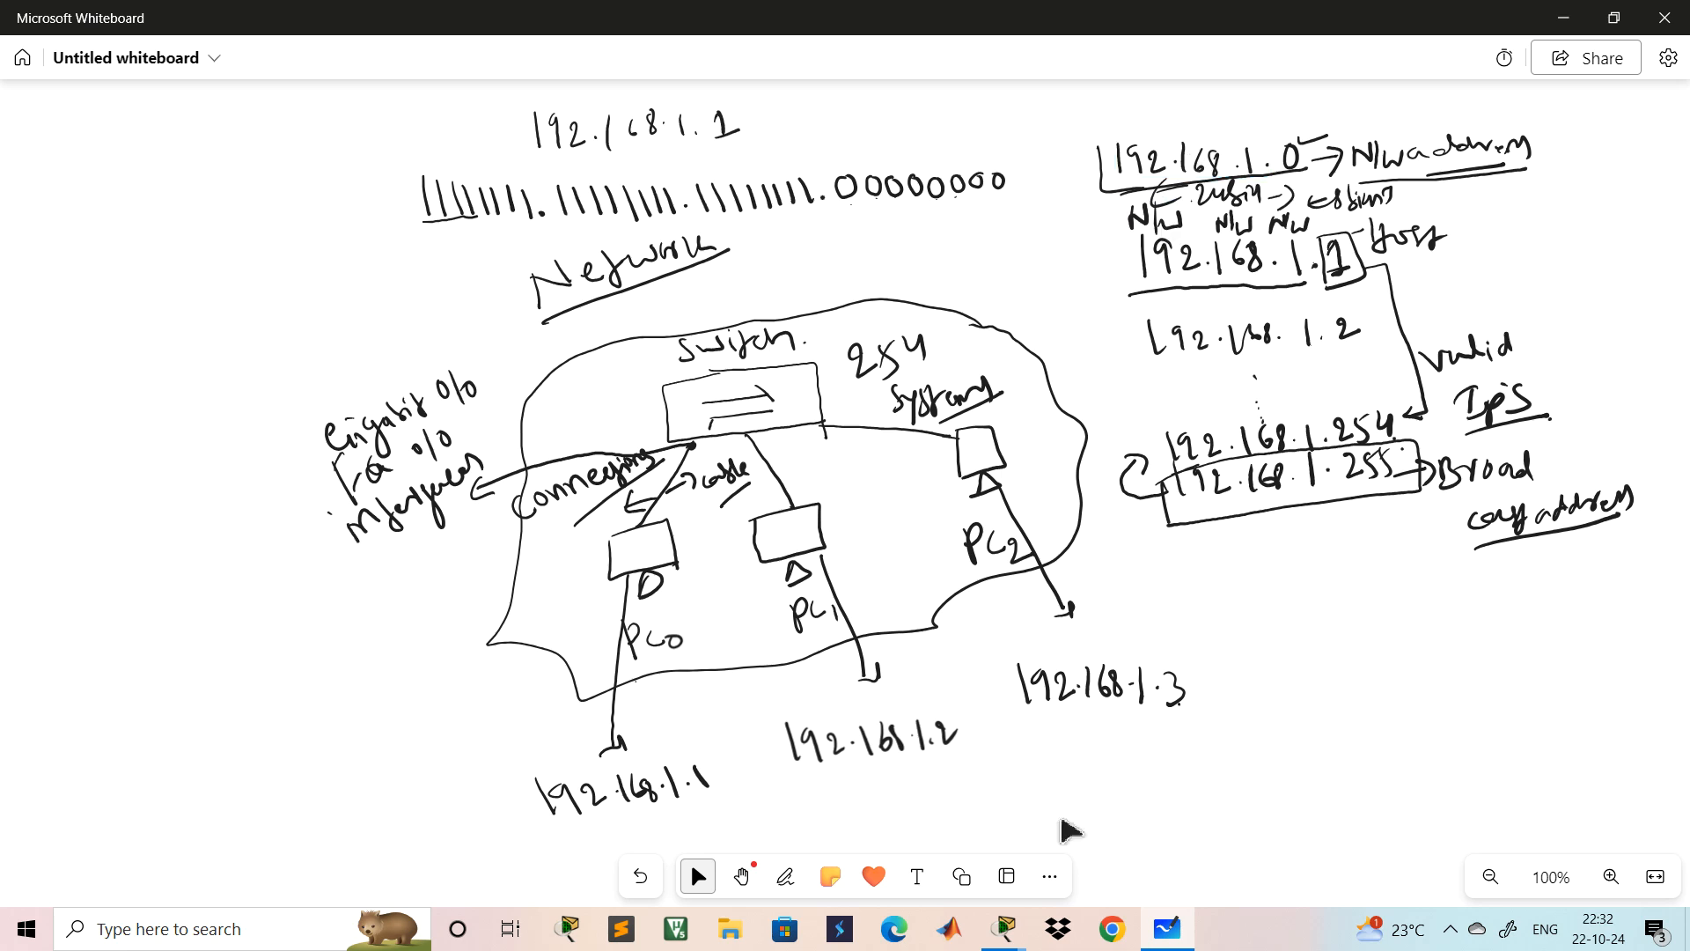
- Switch back to Cisco Packet Tracer and close PC0's configuration window
mouse_move(1010, 936)
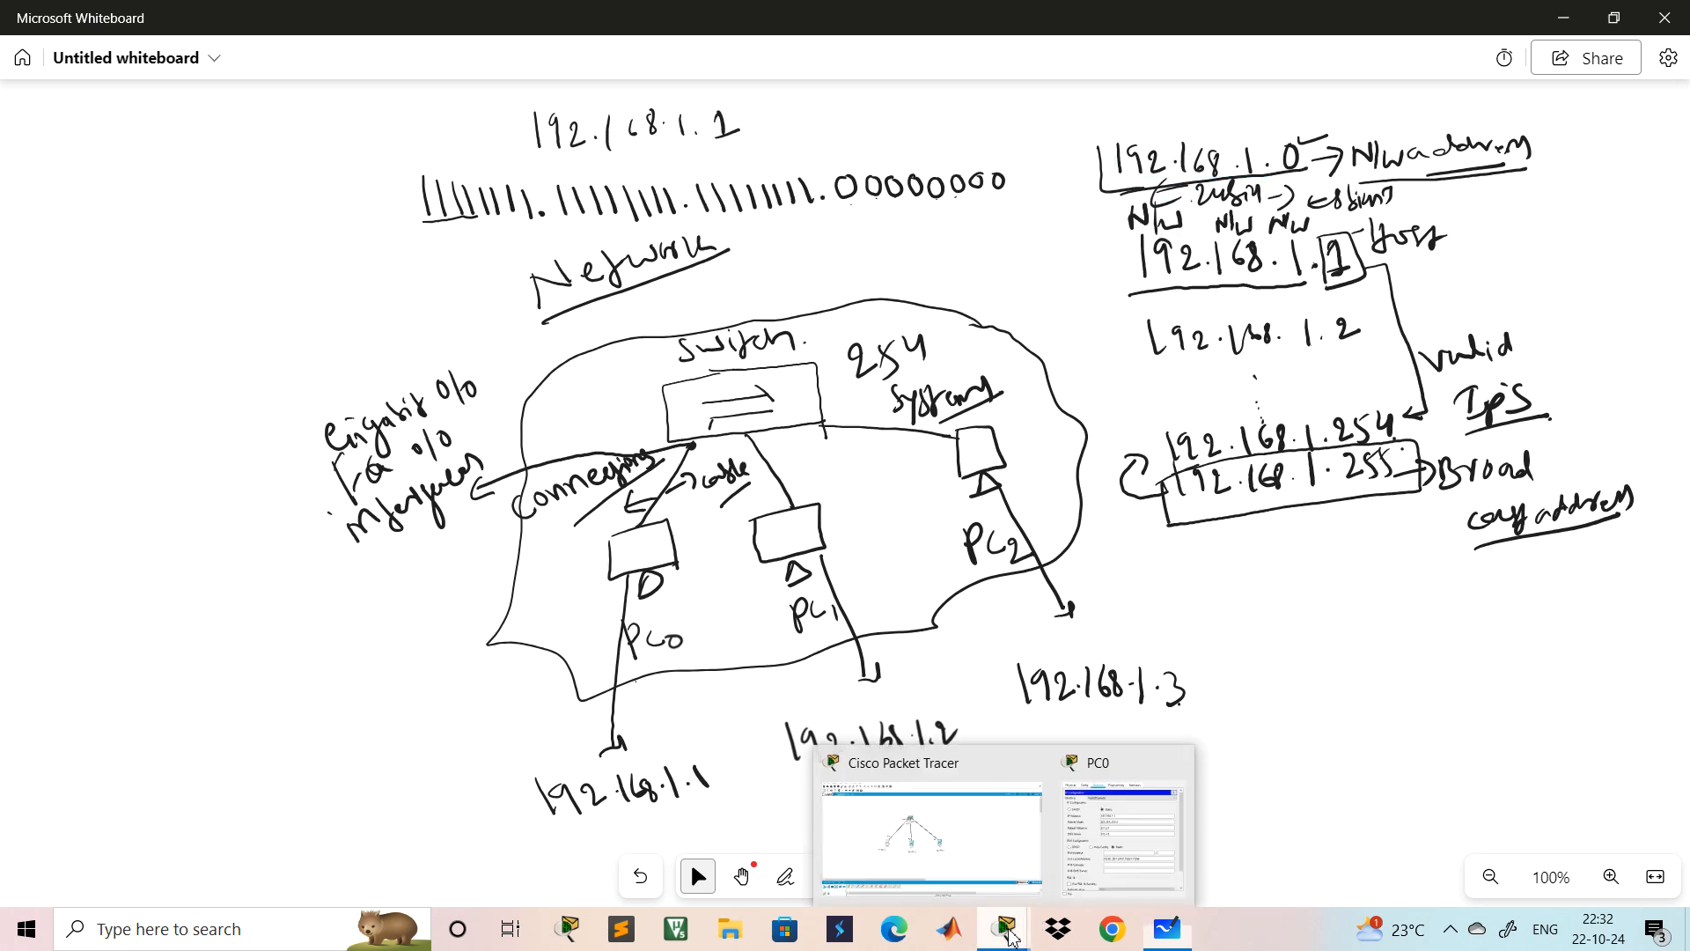
click(968, 849)
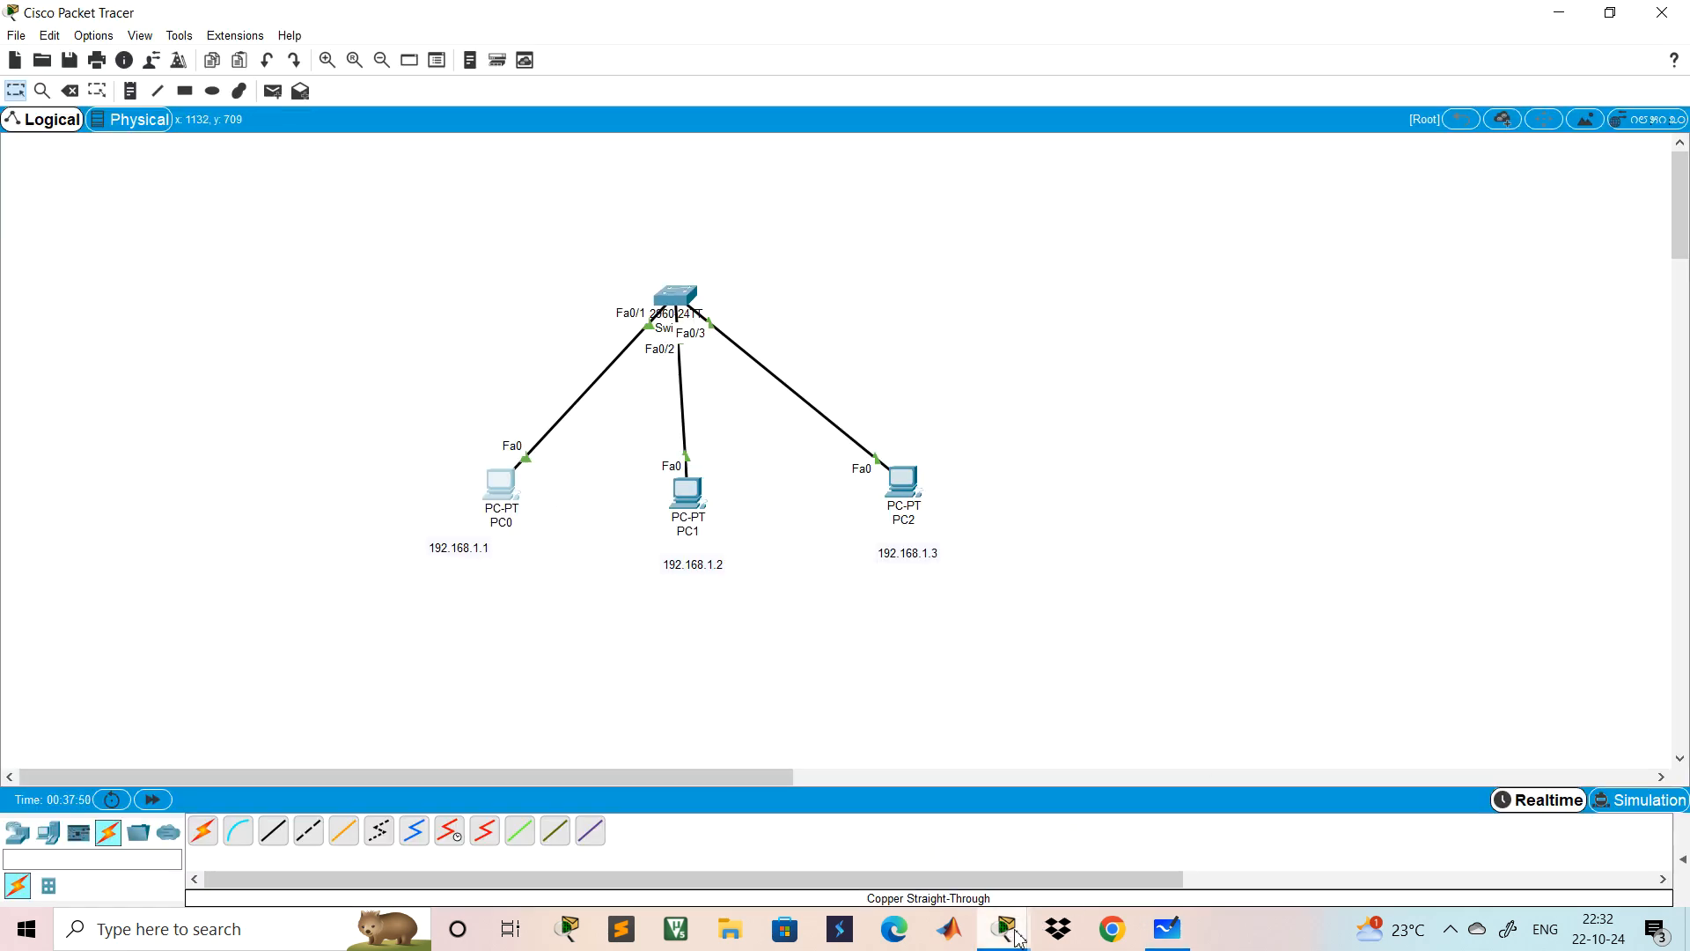
mouse_move(1008, 931)
click(1121, 850)
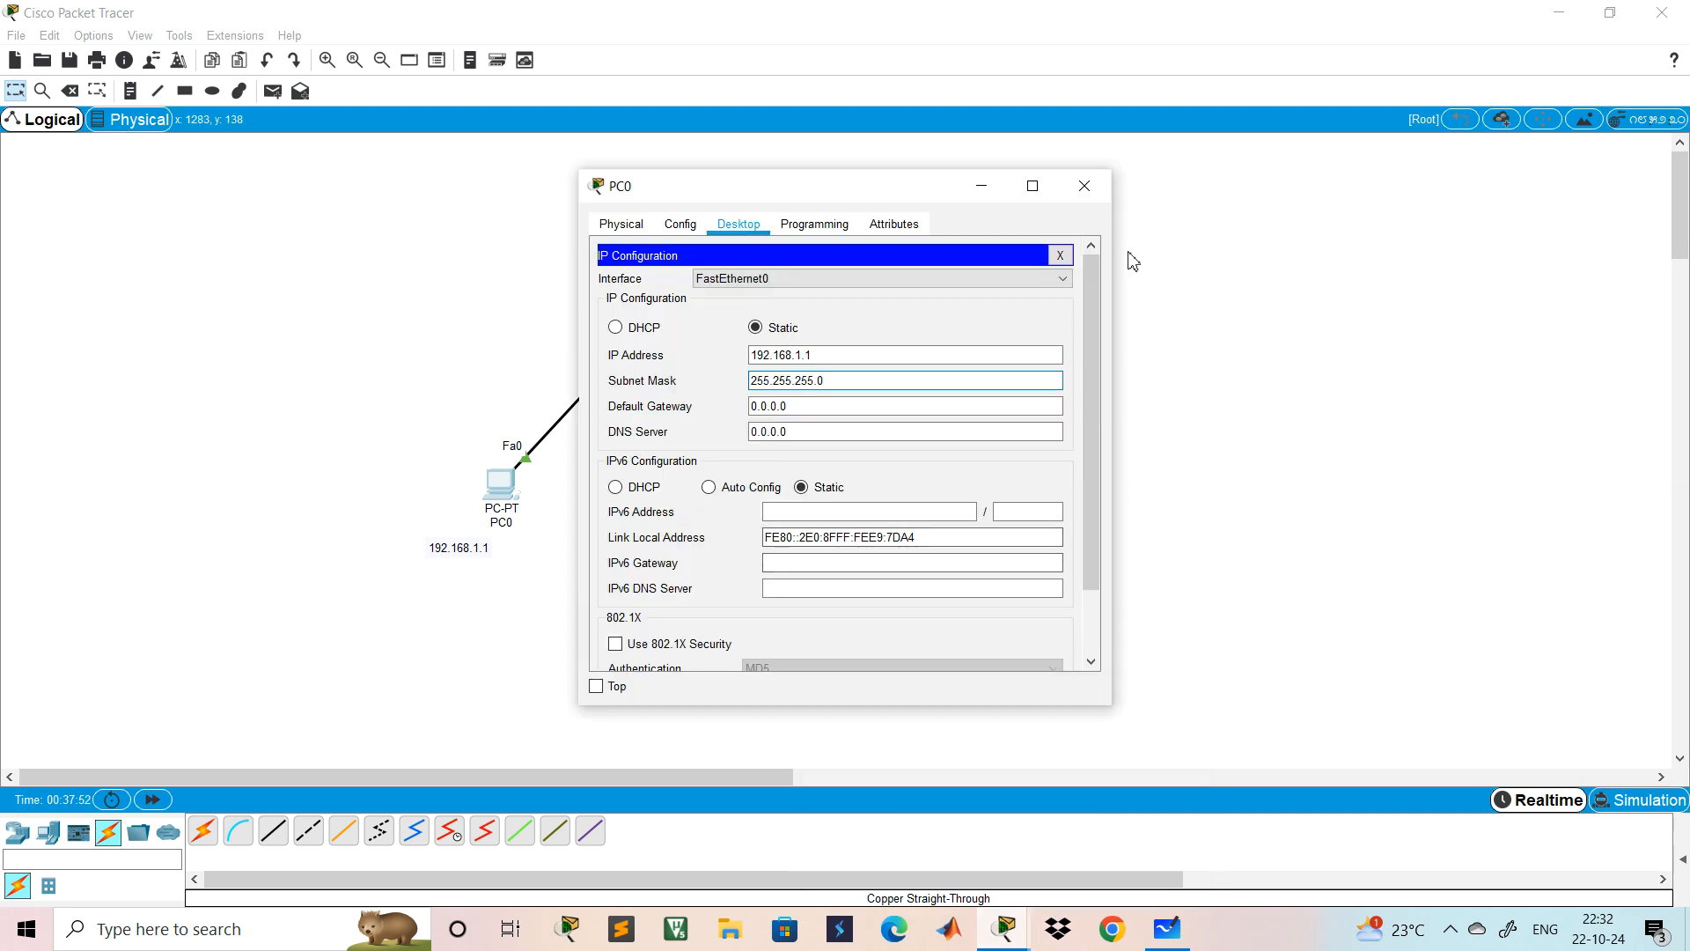
click(1092, 188)
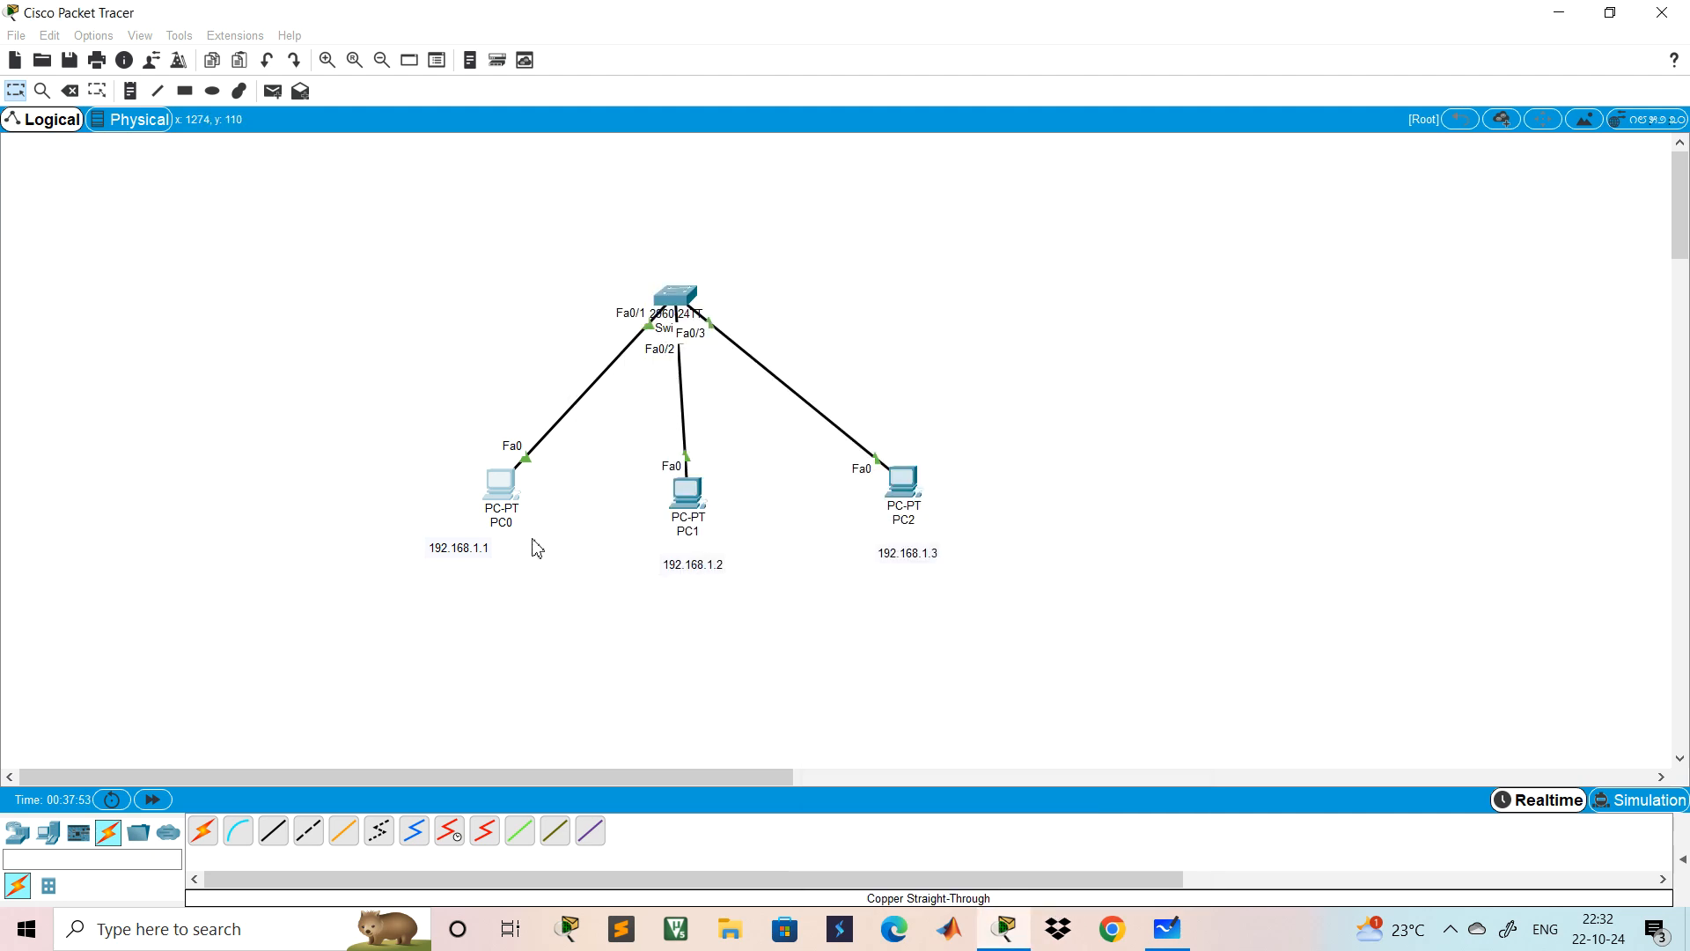
mouse_move(500, 495)
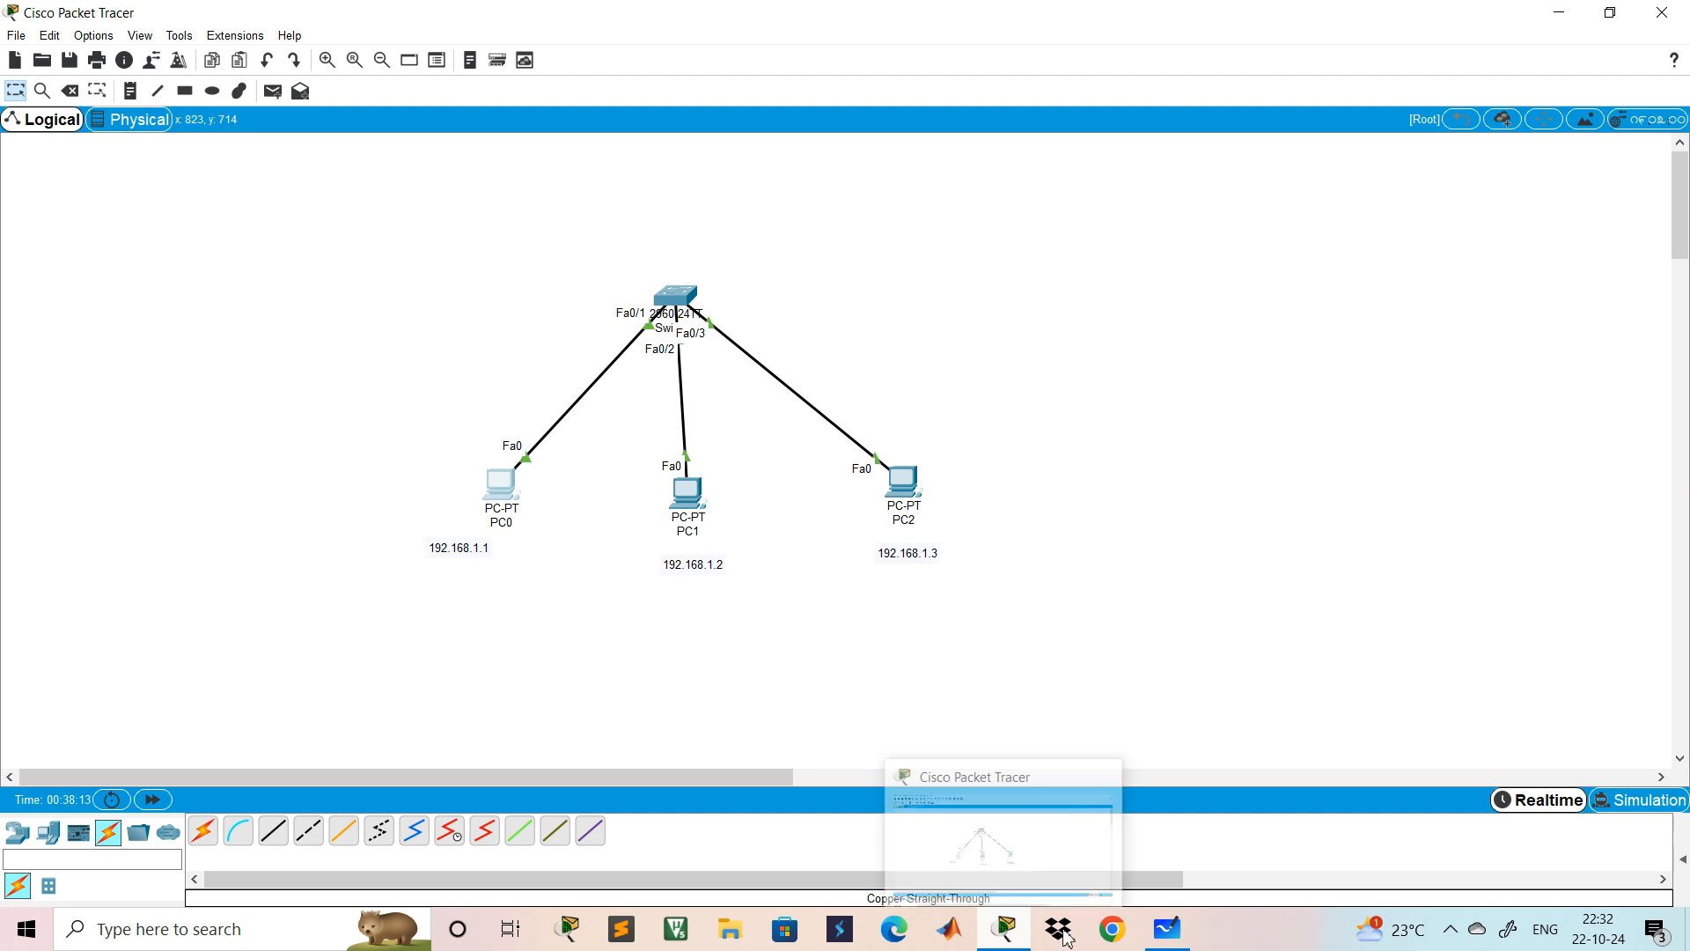
- Return to Microsoft Whiteboard, underline the three octets of ones in the binary mask and label each with 8
click(1185, 933)
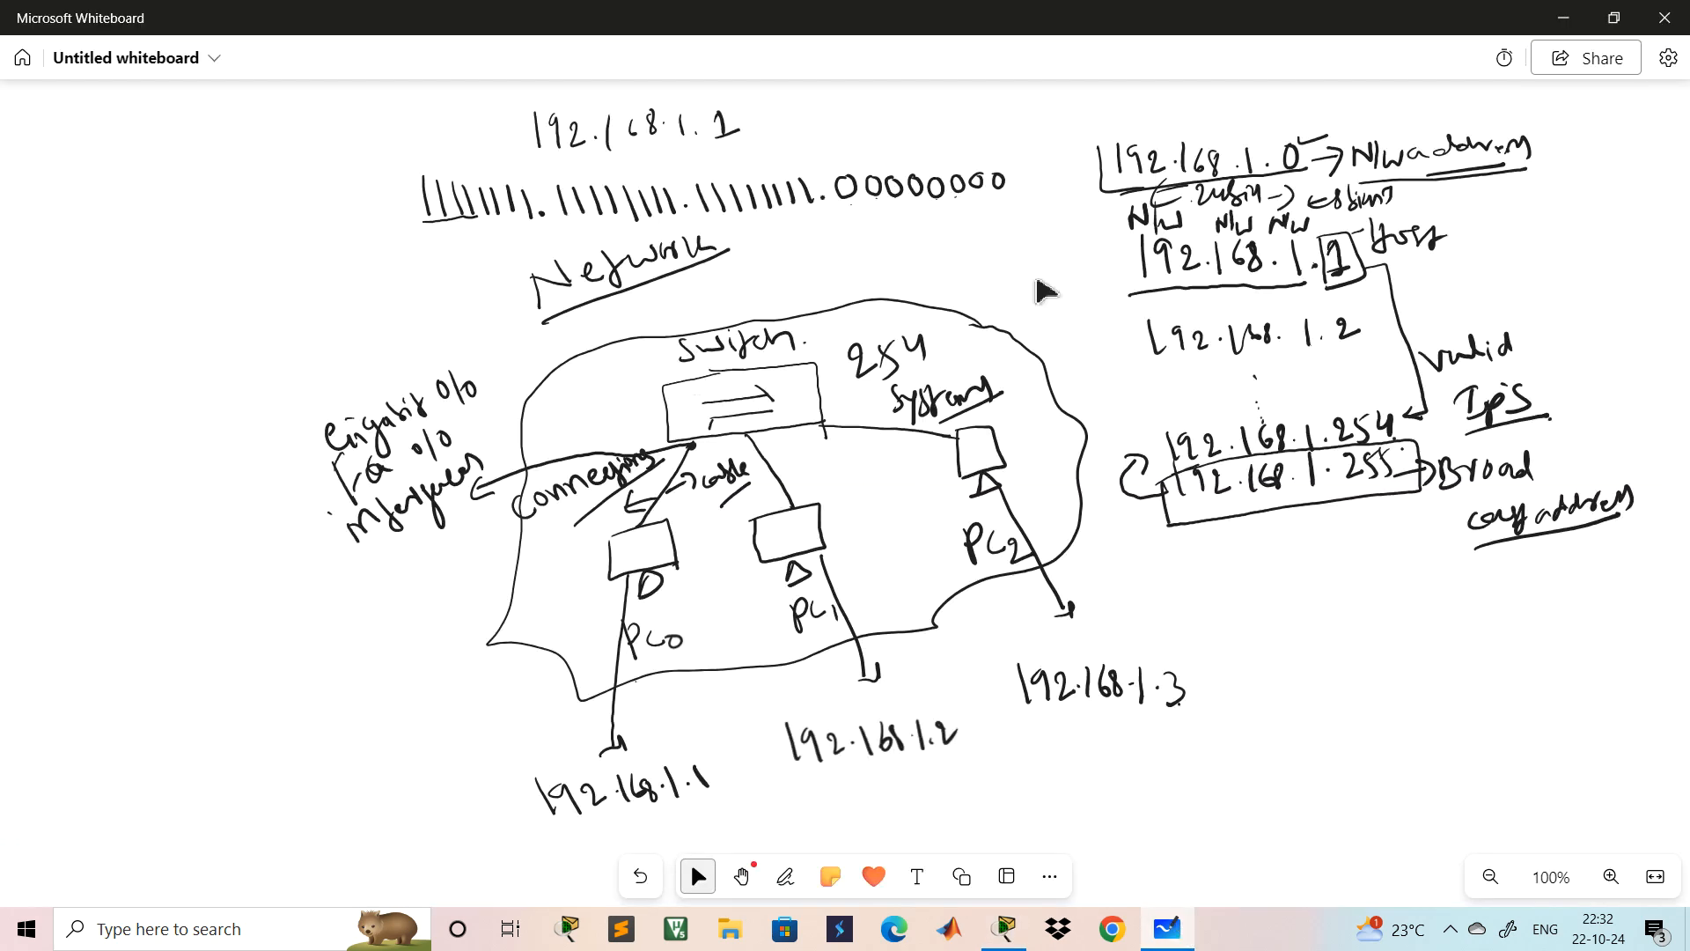
key(alt+w)
mouse_move(417, 237)
mouse_down()
mouse_move(521, 215)
mouse_move(481, 264)
mouse_move(486, 243)
mouse_move(633, 216)
mouse_move(602, 259)
mouse_up()
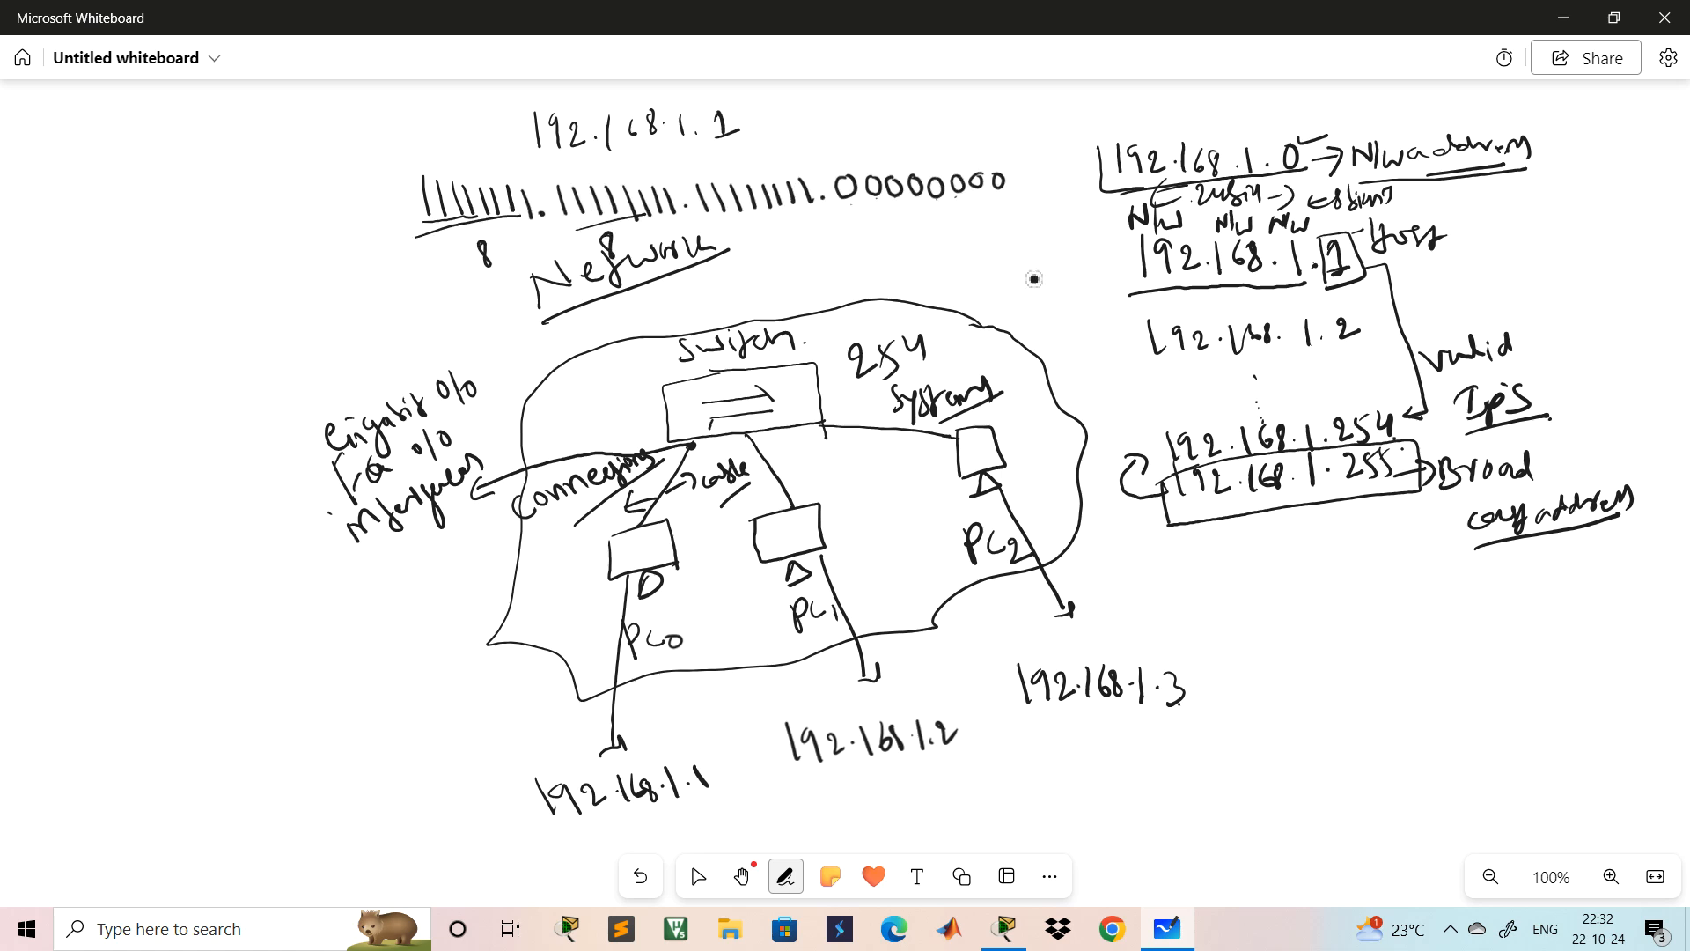
drag(722, 229, 808, 204)
- Add the /24 suffix after the handwritten 192.168.1.1 and touch up the dot before its last octet
drag(761, 102, 758, 155)
drag(774, 131, 798, 148)
mouse_move(803, 125)
mouse_down()
mouse_move(801, 144)
mouse_move(818, 141)
mouse_up()
drag(817, 125, 820, 152)
drag(679, 143, 694, 141)
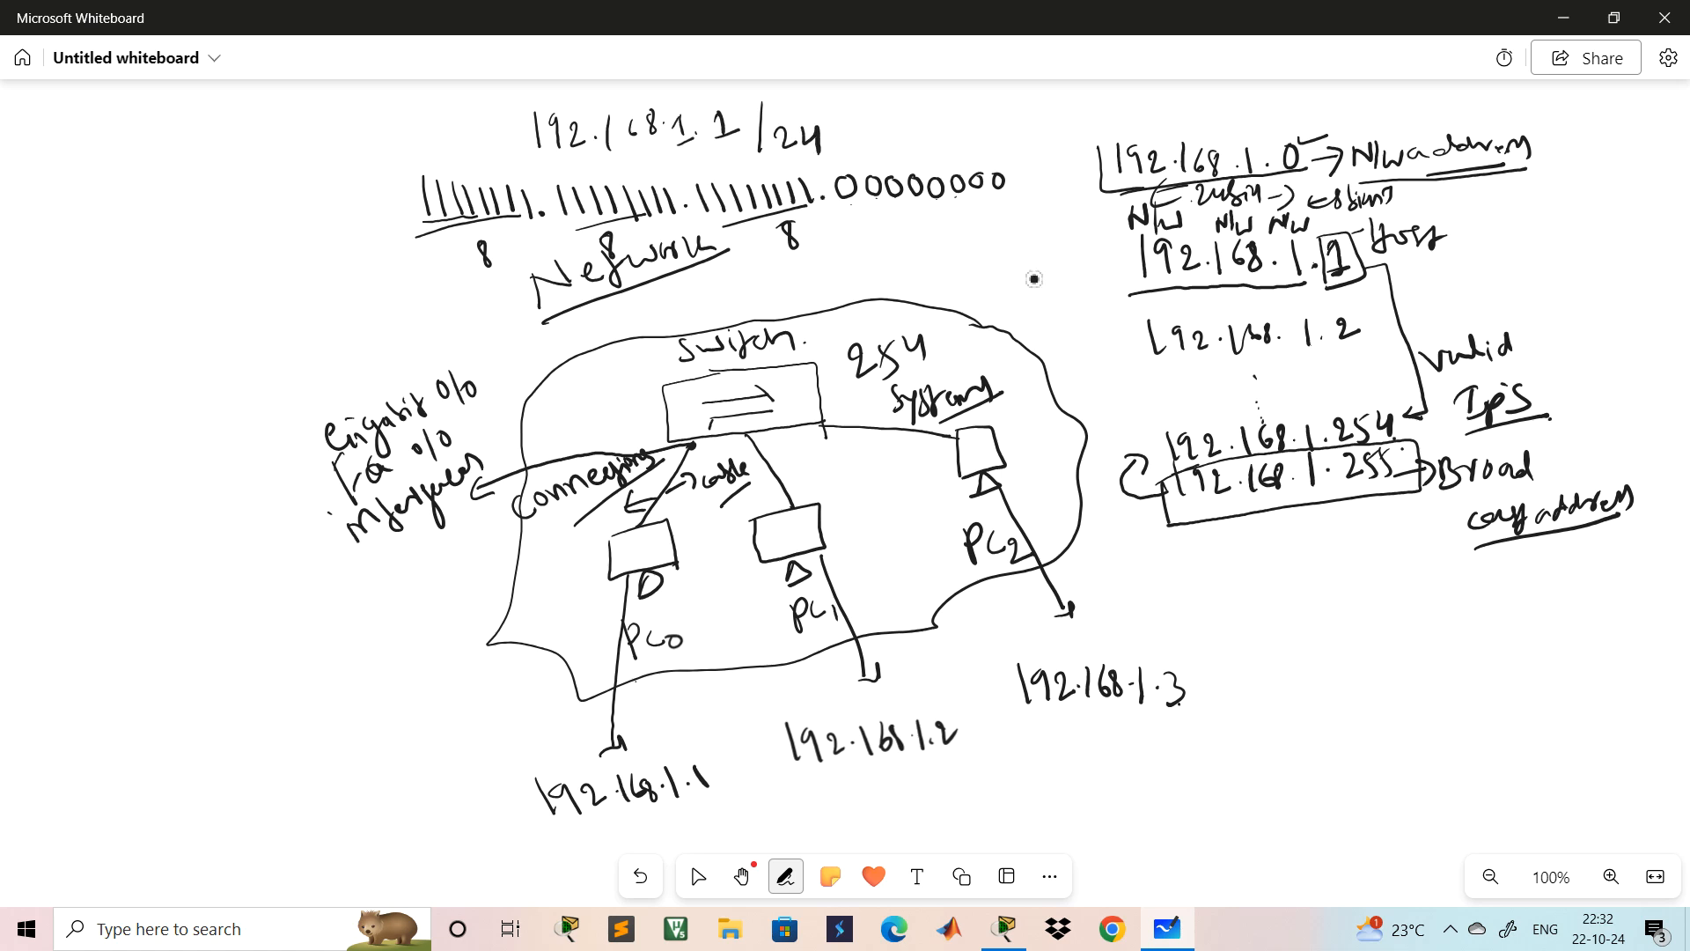
- Draw an arrow from /24 to the handwritten label "prefix length" and underline the label
drag(825, 140, 851, 139)
mouse_move(862, 132)
mouse_down()
mouse_move(864, 160)
mouse_move(902, 137)
mouse_up()
mouse_move(918, 123)
mouse_down()
mouse_move(910, 160)
mouse_move(937, 142)
mouse_up()
drag(953, 128, 955, 141)
mouse_move(969, 114)
mouse_down()
mouse_move(967, 138)
mouse_move(986, 132)
mouse_up()
drag(988, 129, 1000, 132)
mouse_move(1009, 108)
mouse_down()
mouse_move(1017, 145)
mouse_move(1041, 134)
mouse_up()
drag(1046, 106, 1057, 125)
drag(972, 163, 1048, 137)
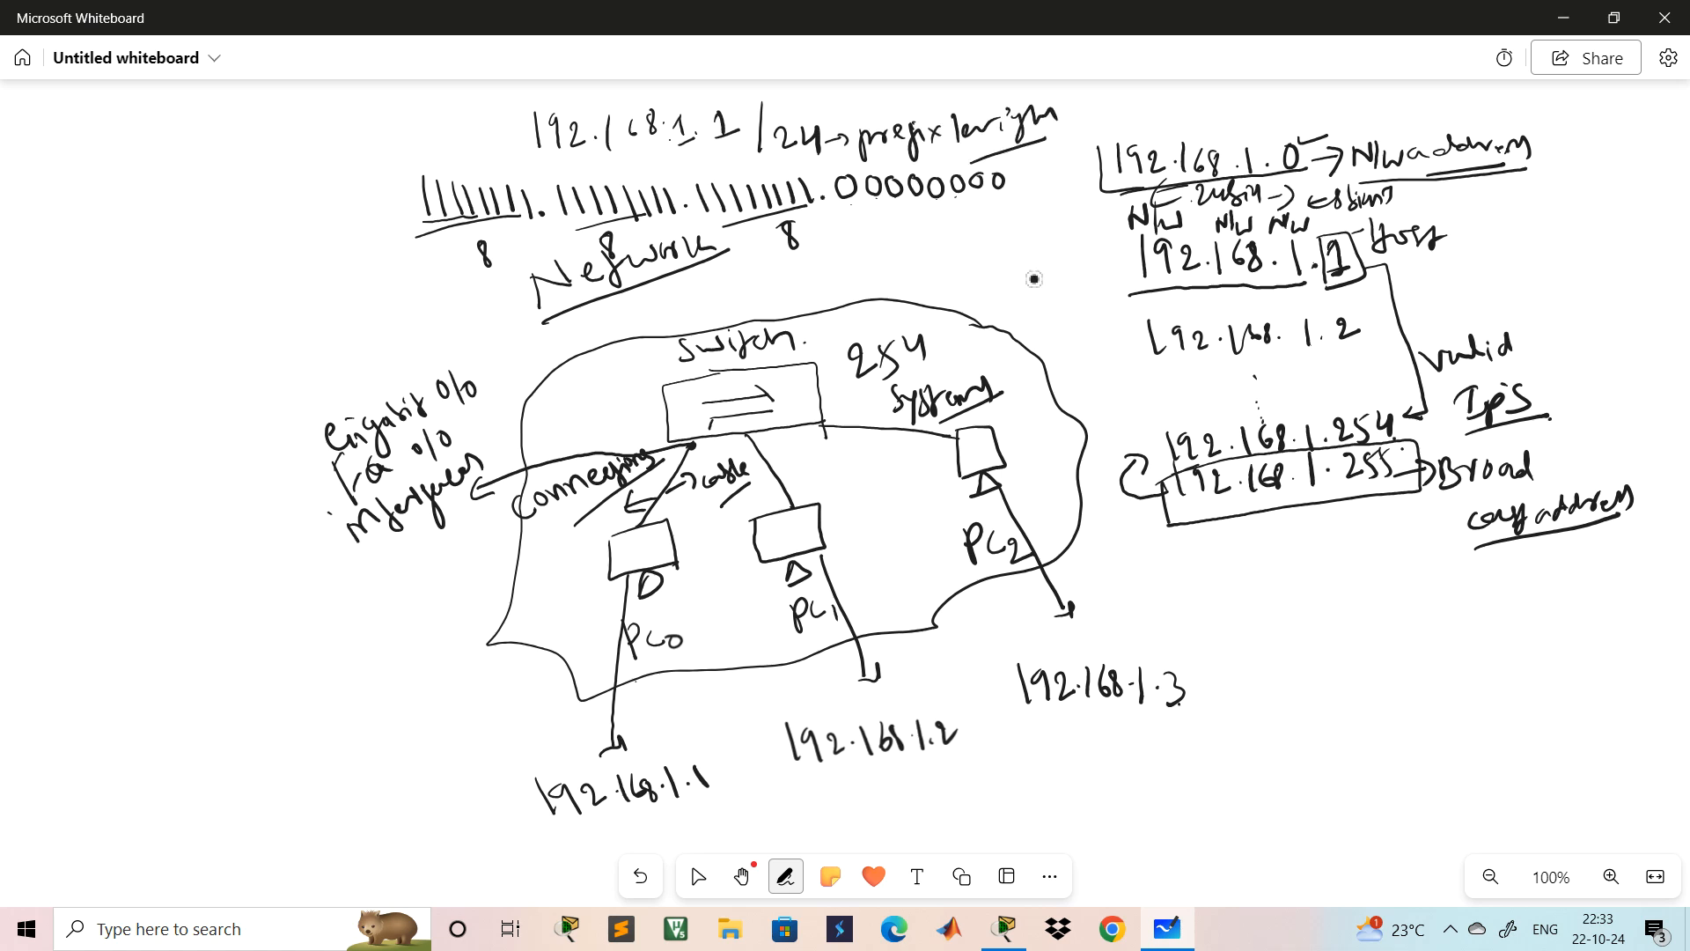
- Erase the "Network" heading and its underline from the whiteboard
key(Escape)
mouse_move(538, 309)
mouse_down()
mouse_move(549, 277)
mouse_move(598, 283)
mouse_move(695, 247)
mouse_move(630, 288)
mouse_move(587, 276)
mouse_move(618, 308)
mouse_up()
drag(709, 257, 723, 247)
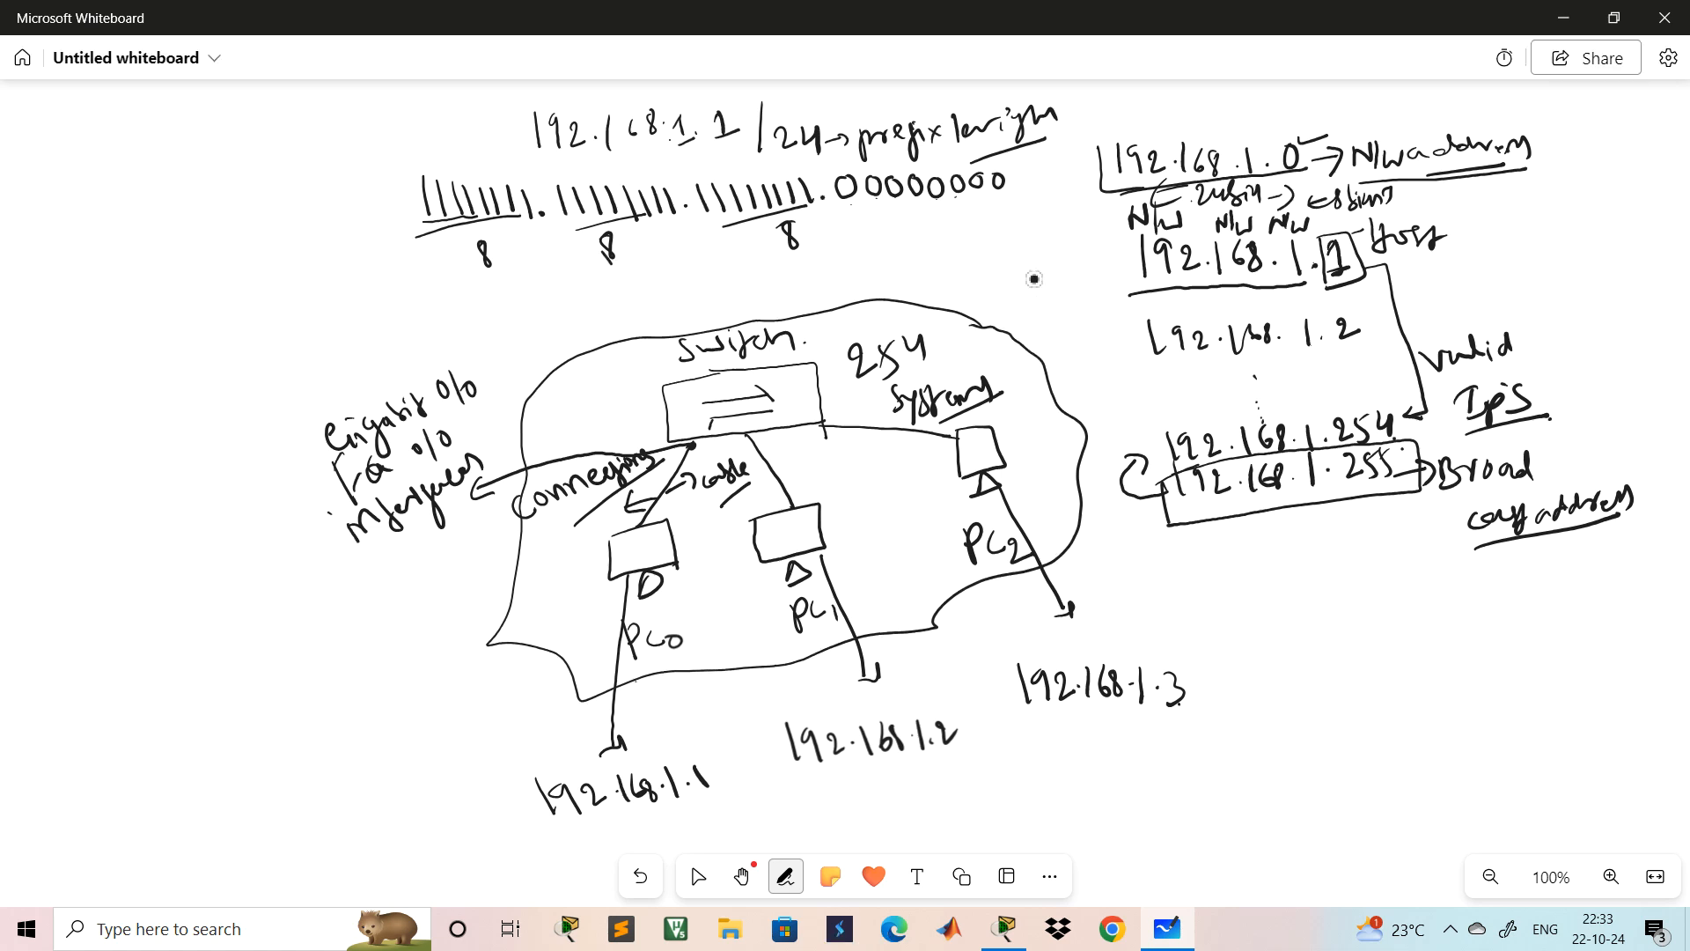
- Write the decimal values 255, 255, 255 and 0 under the four octets of the binary mask
drag(458, 287, 489, 308)
mouse_move(506, 282)
mouse_down()
mouse_move(499, 305)
mouse_move(524, 300)
mouse_up()
drag(457, 227, 484, 297)
drag(583, 229, 586, 266)
drag(590, 280, 627, 299)
drag(629, 290, 645, 264)
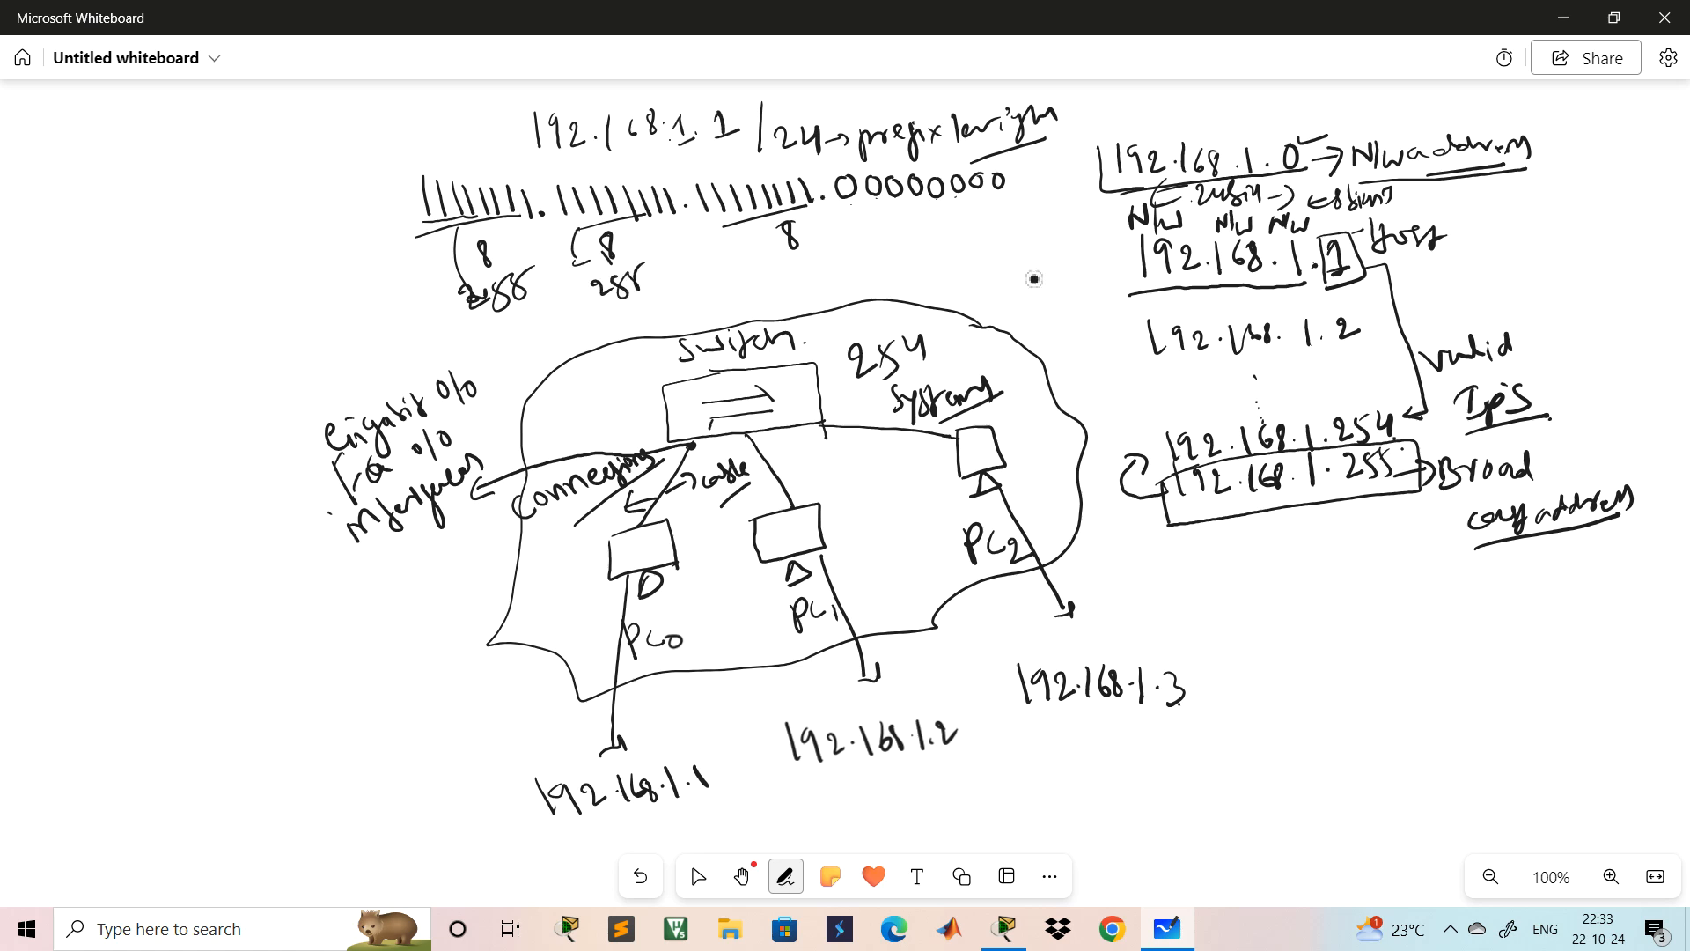
mouse_move(742, 224)
mouse_down()
mouse_move(766, 251)
mouse_move(757, 287)
mouse_move(771, 264)
mouse_move(782, 274)
mouse_up()
drag(883, 206, 881, 225)
drag(888, 249, 883, 247)
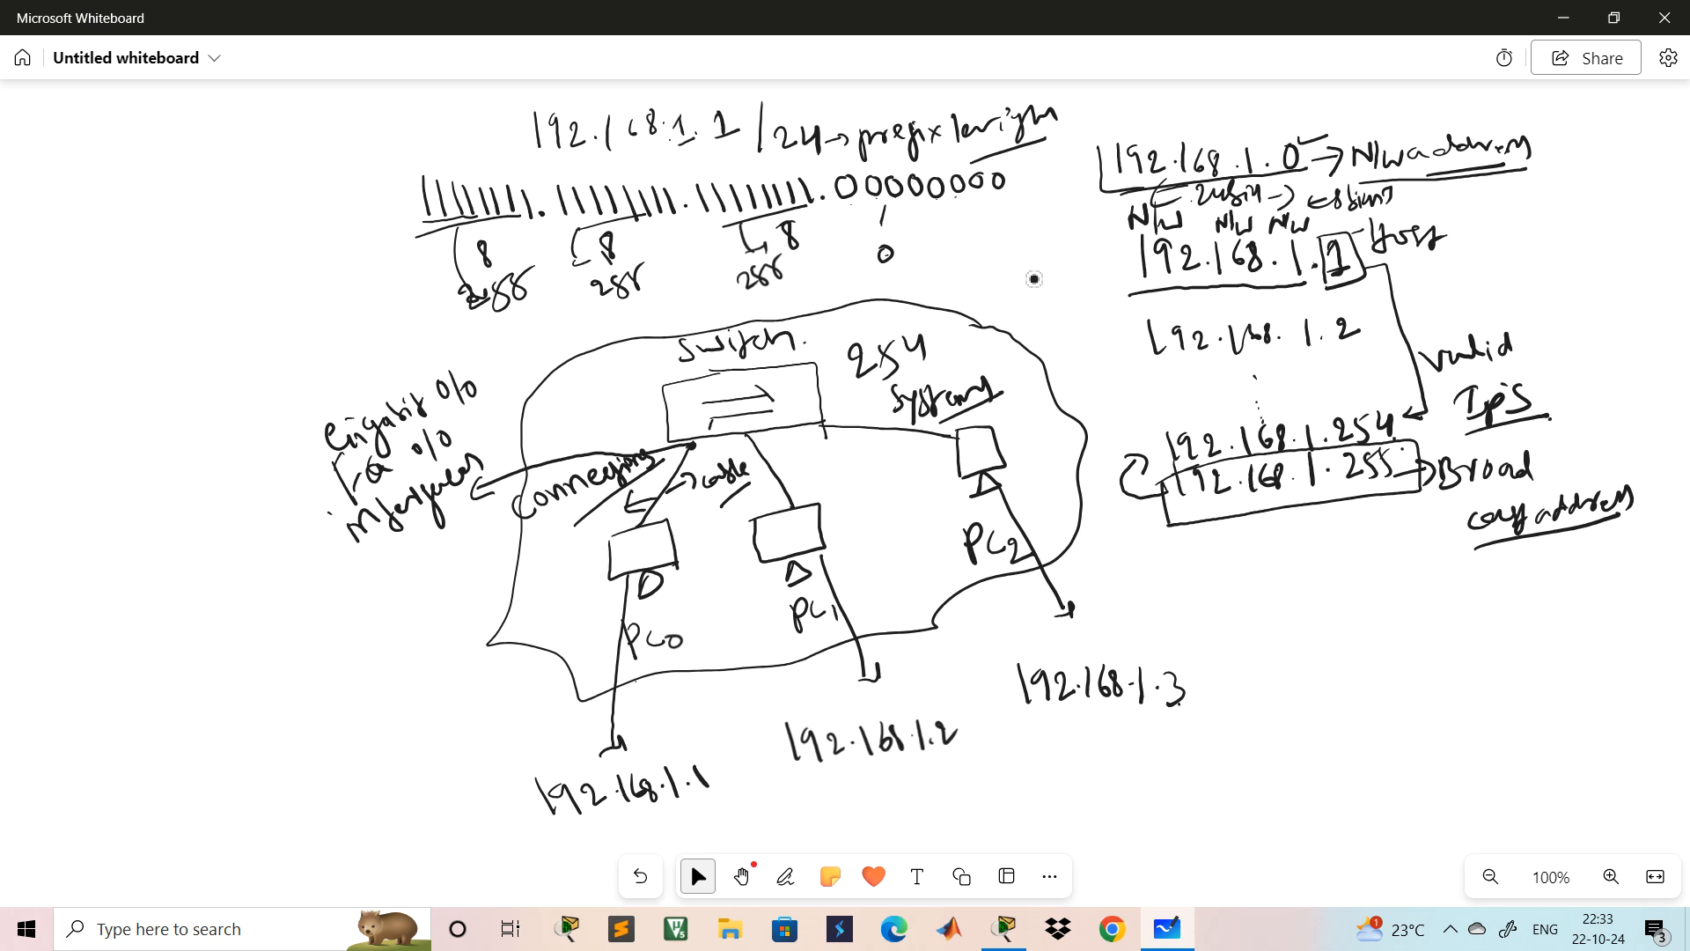
- Mark the first three zeros of the mask's last octet as borrowed bits and write /27 beside them
click(786, 876)
mouse_move(837, 213)
mouse_down()
mouse_move(906, 199)
mouse_move(839, 174)
mouse_move(883, 173)
mouse_up()
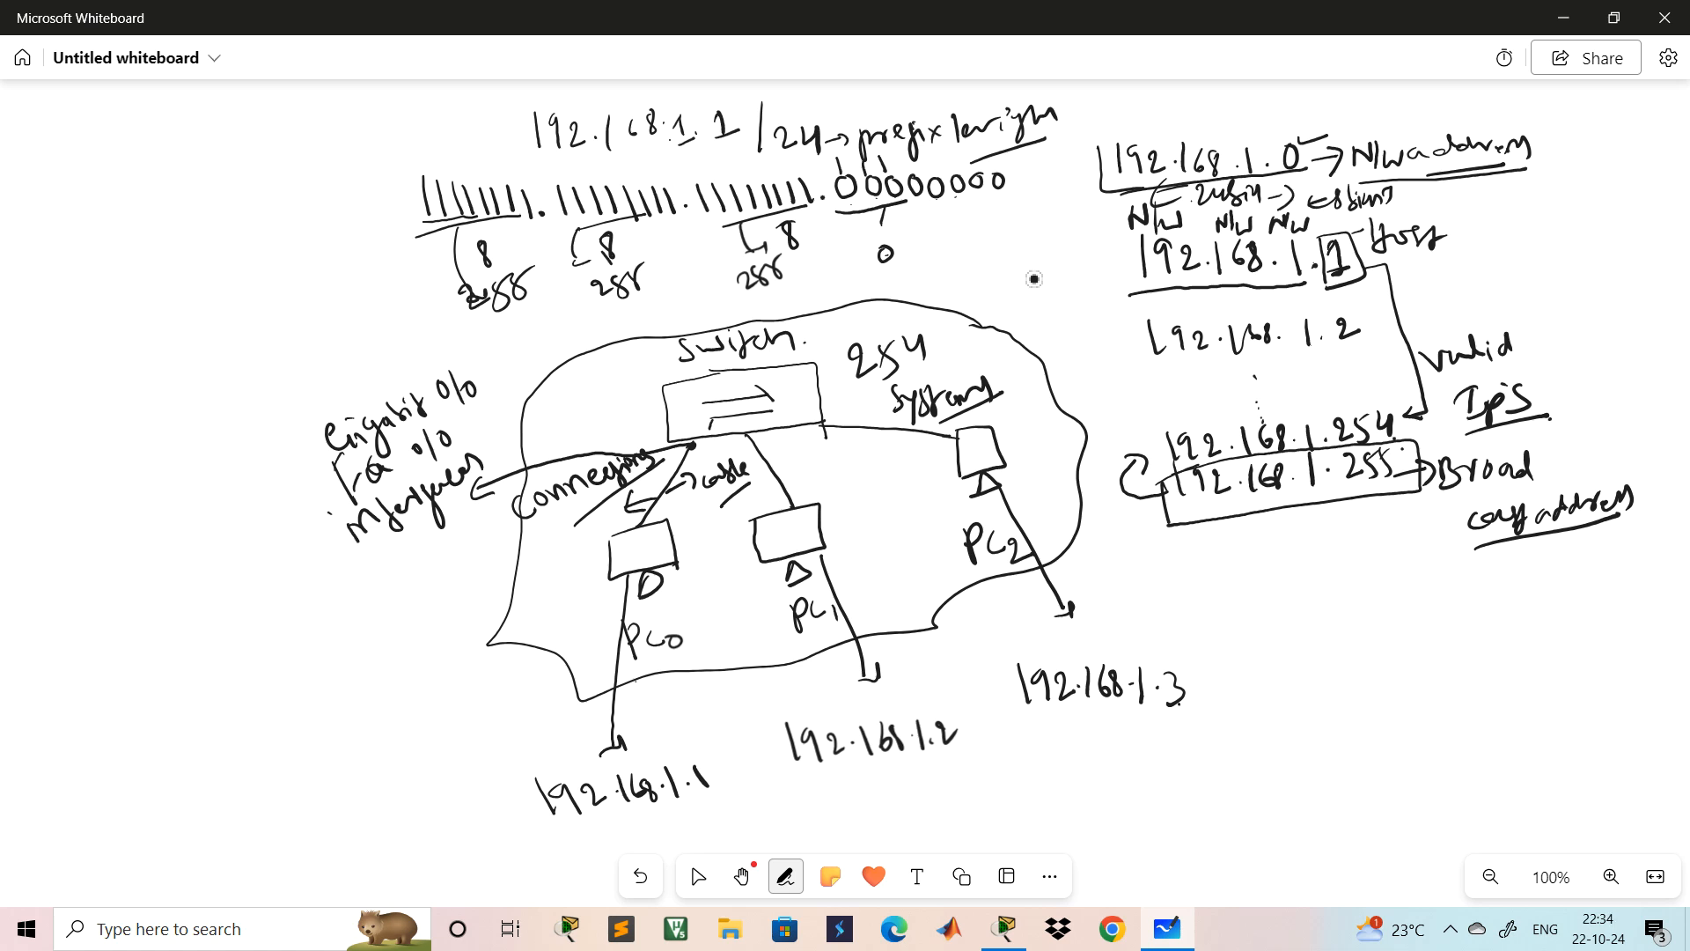
mouse_move(948, 224)
mouse_down()
mouse_move(949, 255)
mouse_move(975, 261)
mouse_up()
drag(1002, 236, 984, 266)
click(1010, 237)
- Write the powers of two for the three marked bits and the sum 128+64+32 = value, underlining "value"
mouse_move(851, 200)
mouse_down()
mouse_move(856, 255)
mouse_move(832, 289)
mouse_move(852, 294)
mouse_up()
click(838, 283)
mouse_move(864, 276)
mouse_down()
mouse_move(859, 295)
mouse_move(885, 278)
mouse_move(878, 293)
mouse_up()
drag(831, 239, 870, 256)
drag(876, 236, 916, 247)
mouse_move(912, 226)
mouse_down()
mouse_move(923, 242)
mouse_move(897, 295)
mouse_move(920, 303)
mouse_up()
mouse_move(927, 291)
mouse_down()
mouse_move(953, 302)
mouse_move(993, 275)
mouse_up()
mouse_move(984, 283)
mouse_down()
mouse_move(1014, 264)
mouse_move(1038, 275)
mouse_up()
drag(1048, 259, 1071, 274)
drag(1071, 270, 1096, 277)
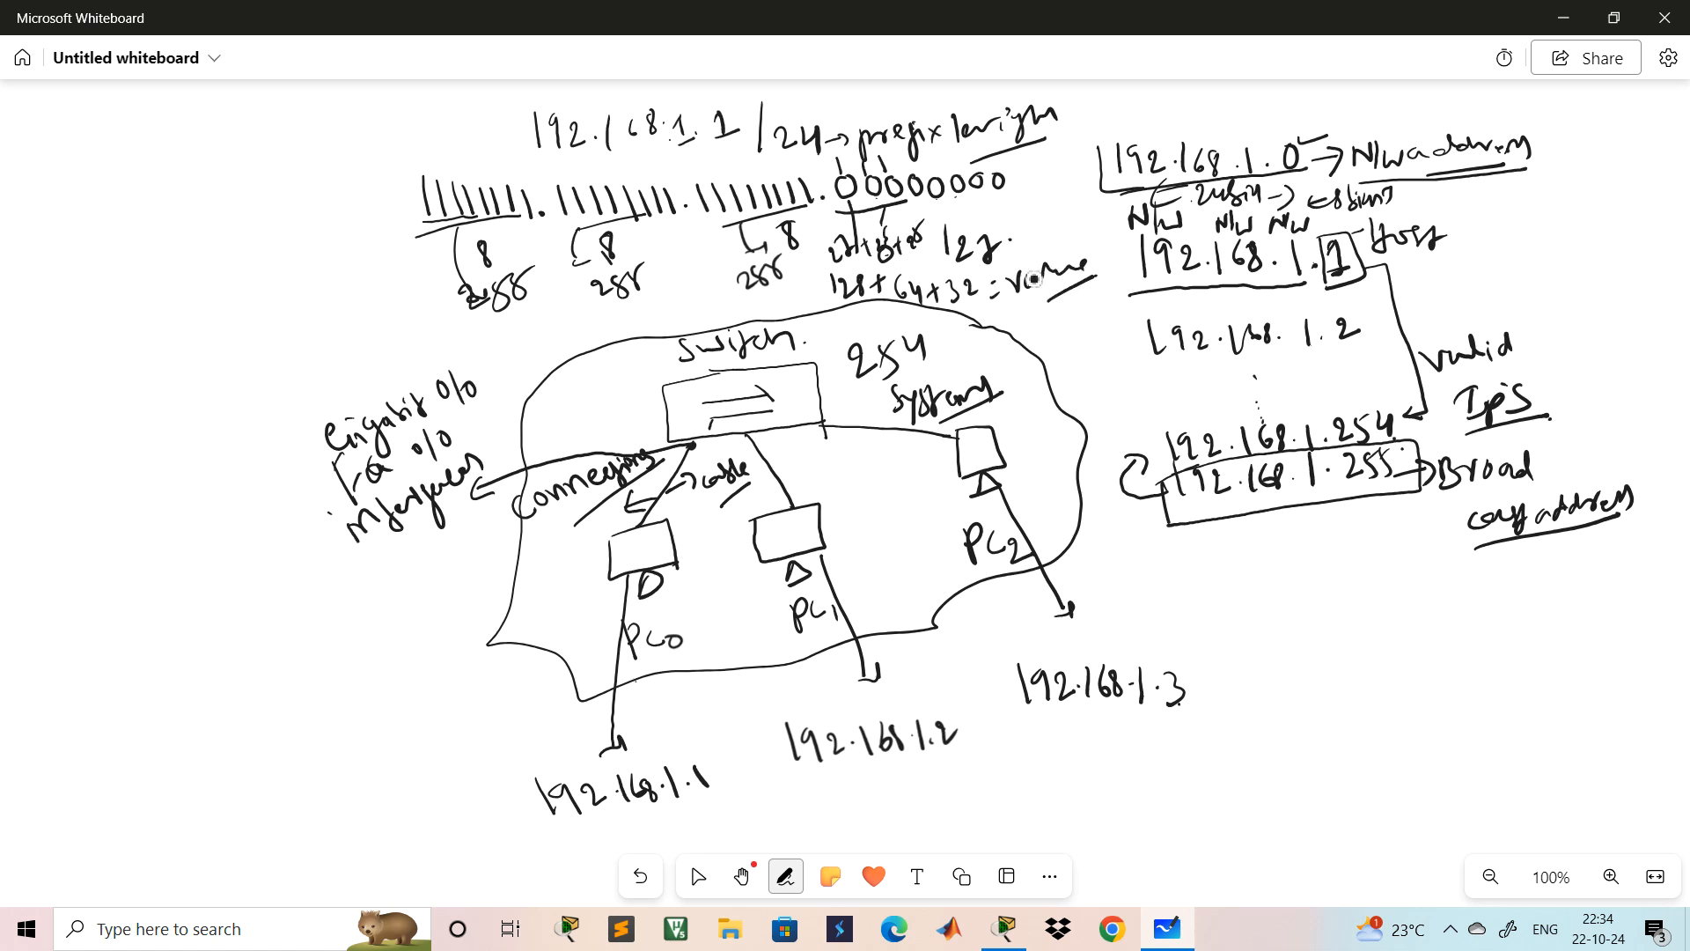
click(697, 876)
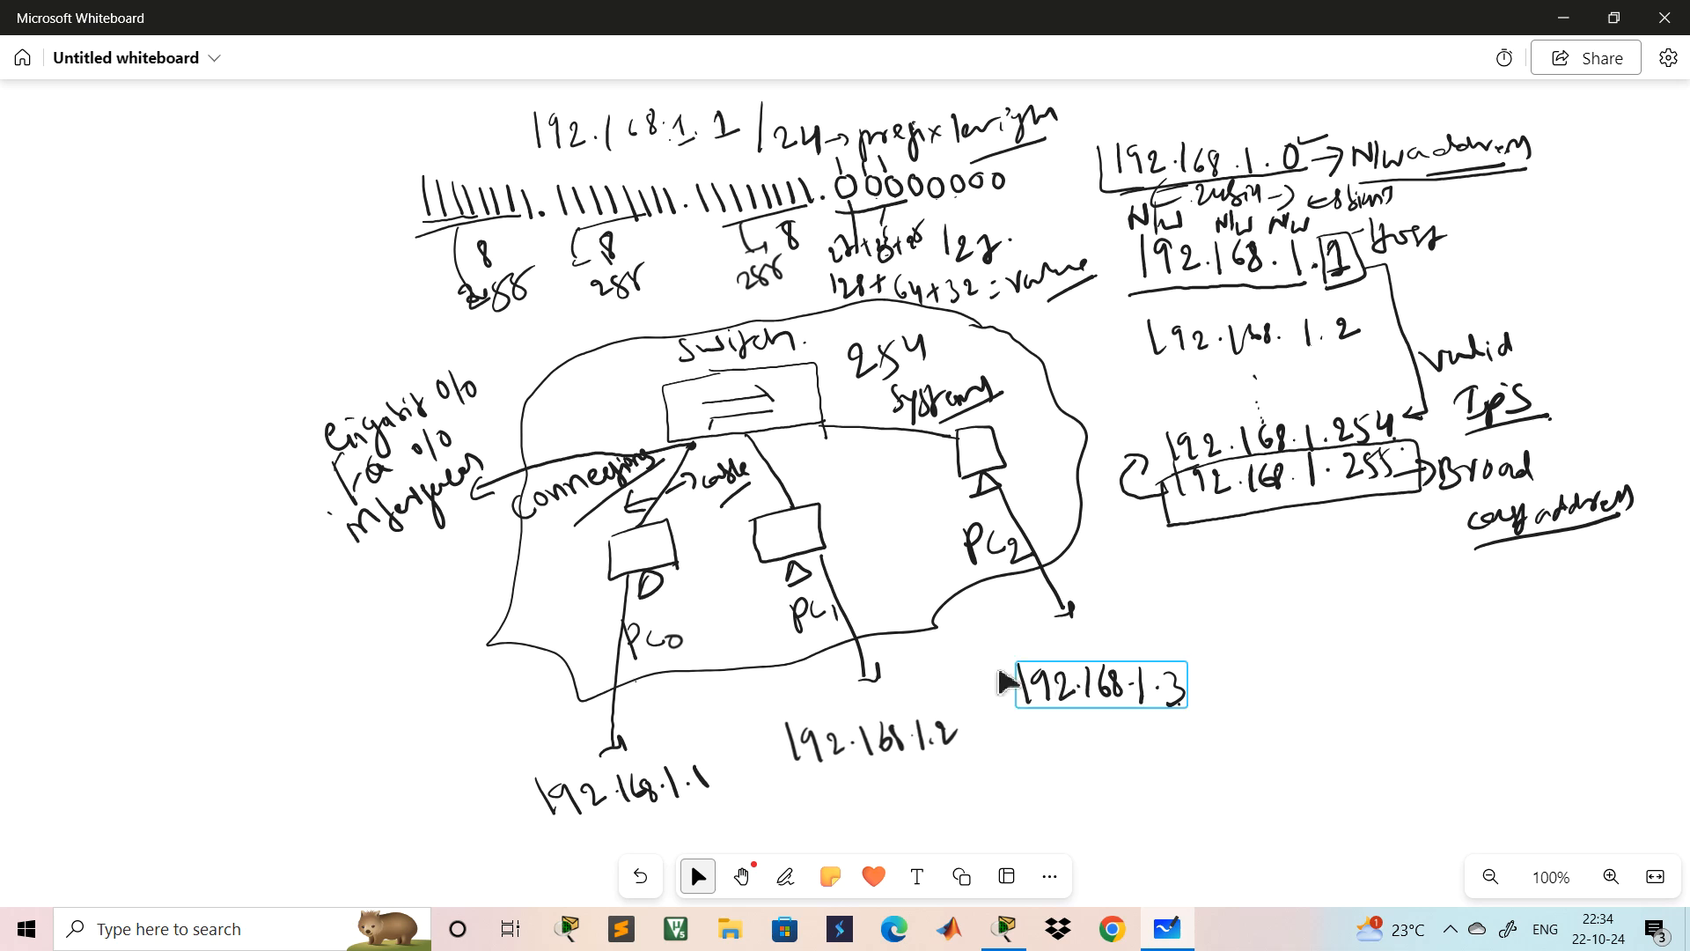
- Handwrite the masks 255.0.0.0 and 255.255.0.0, one below the other, beside the binary mask
key(alt+w)
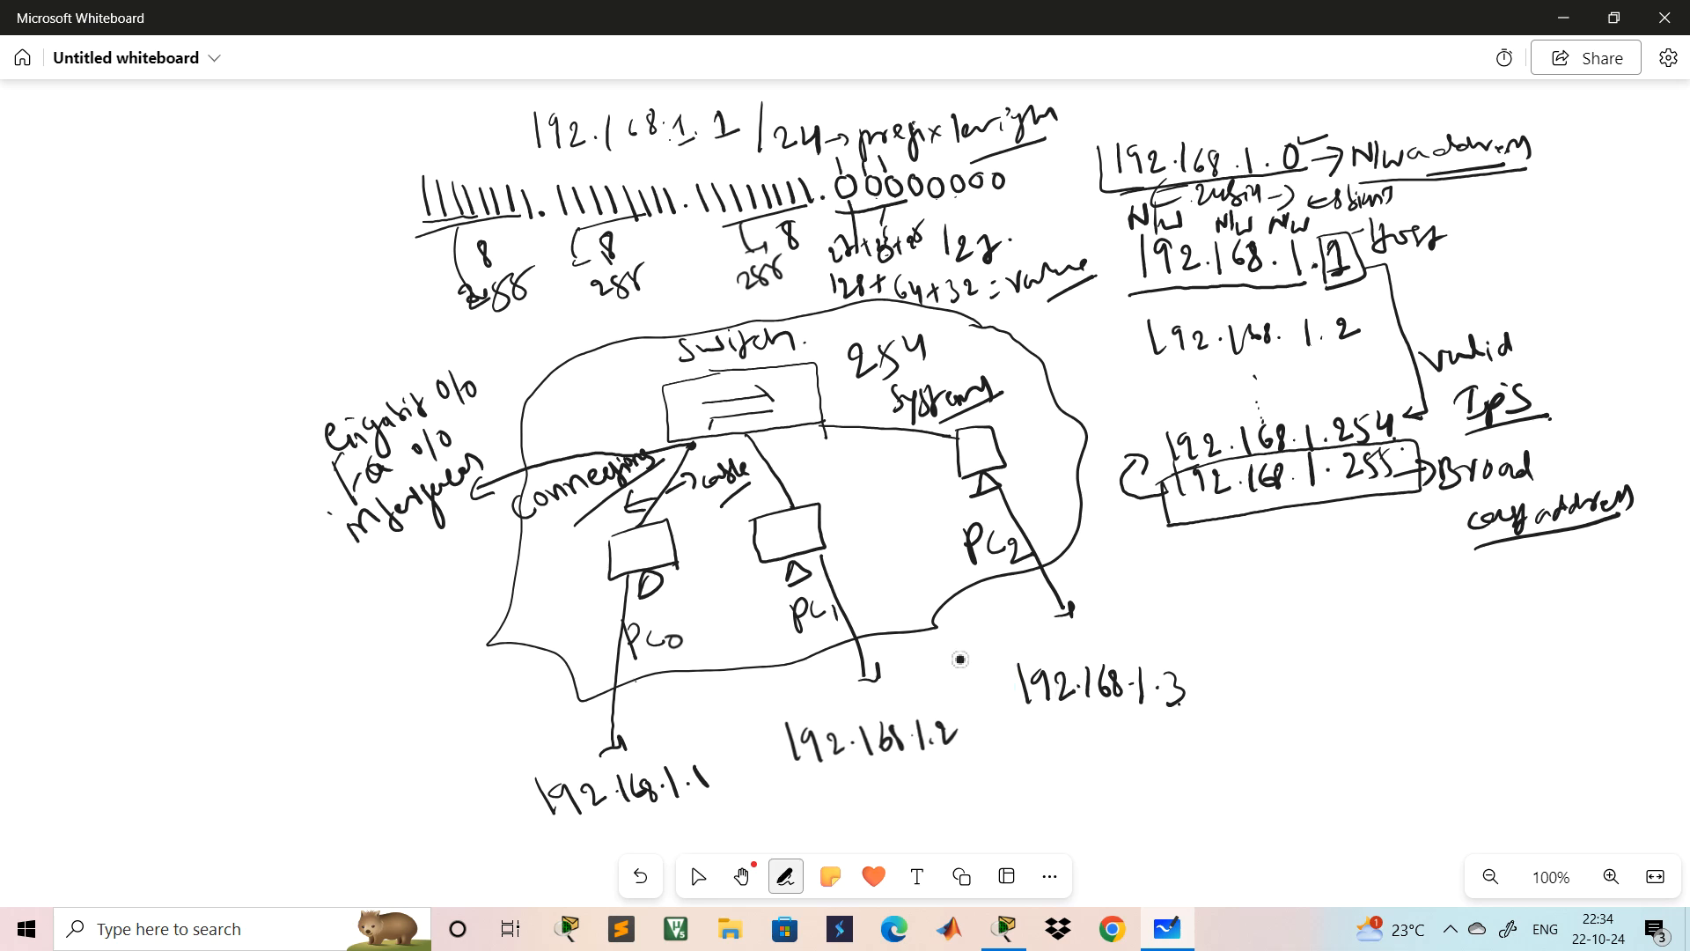
mouse_move(91, 150)
mouse_down()
mouse_move(116, 186)
mouse_move(151, 191)
mouse_move(302, 159)
mouse_up()
click(186, 178)
click(234, 180)
click(282, 180)
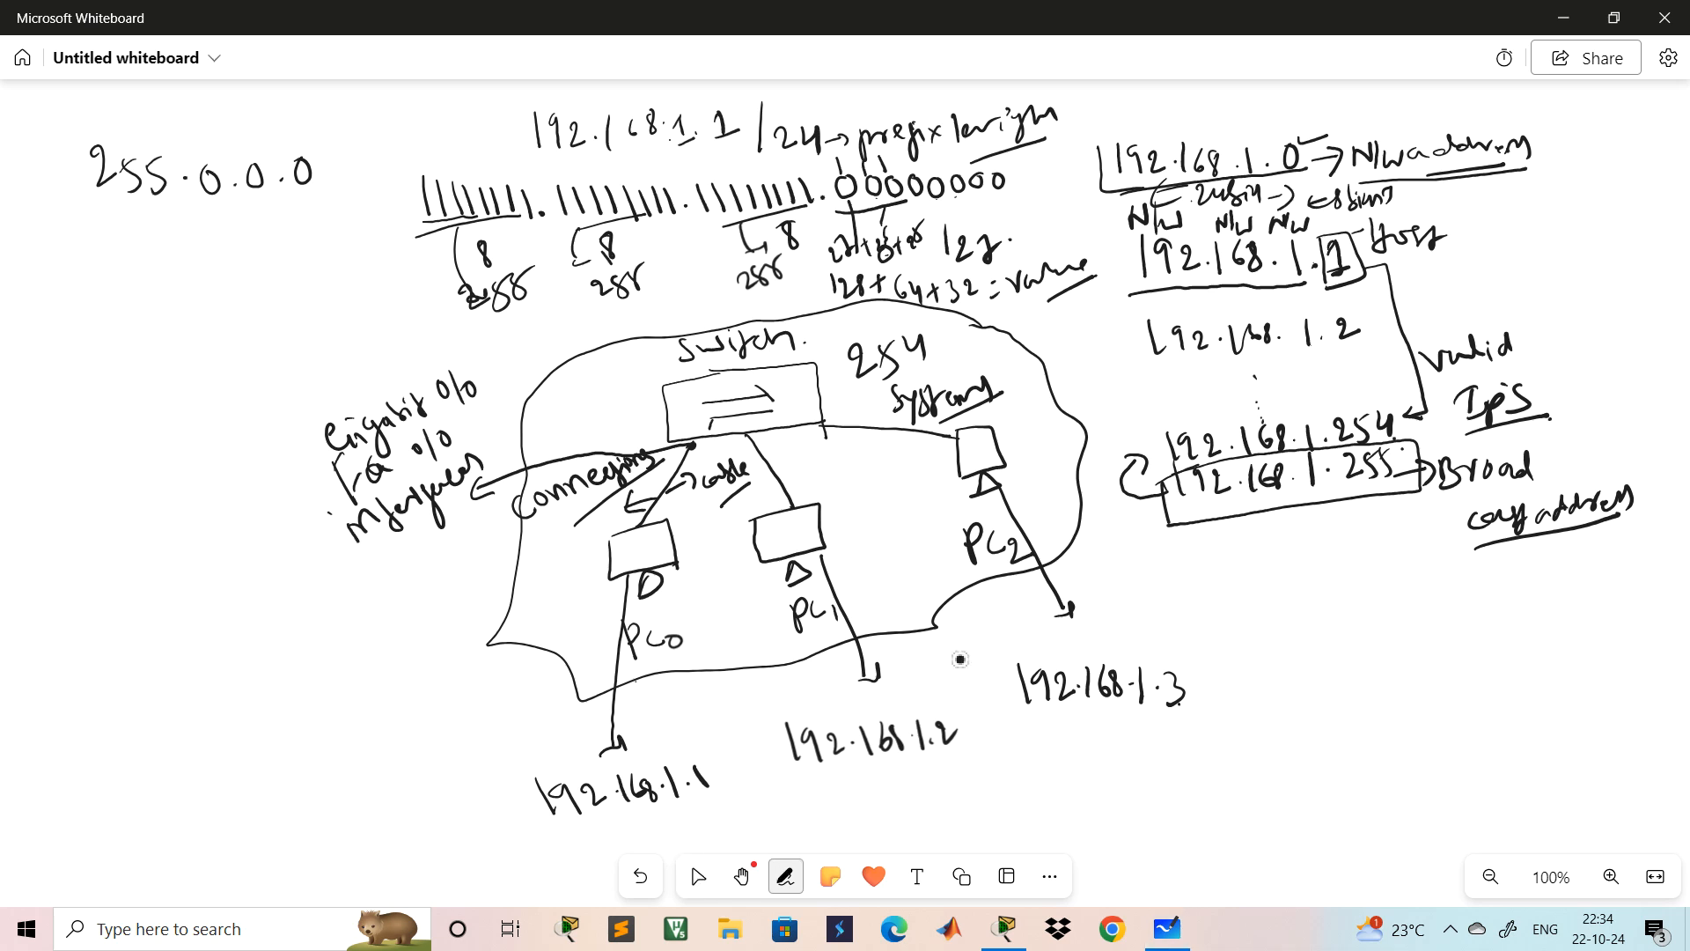
mouse_move(133, 249)
mouse_down()
mouse_move(173, 276)
mouse_move(249, 279)
mouse_move(350, 242)
mouse_up()
click(205, 255)
click(329, 263)
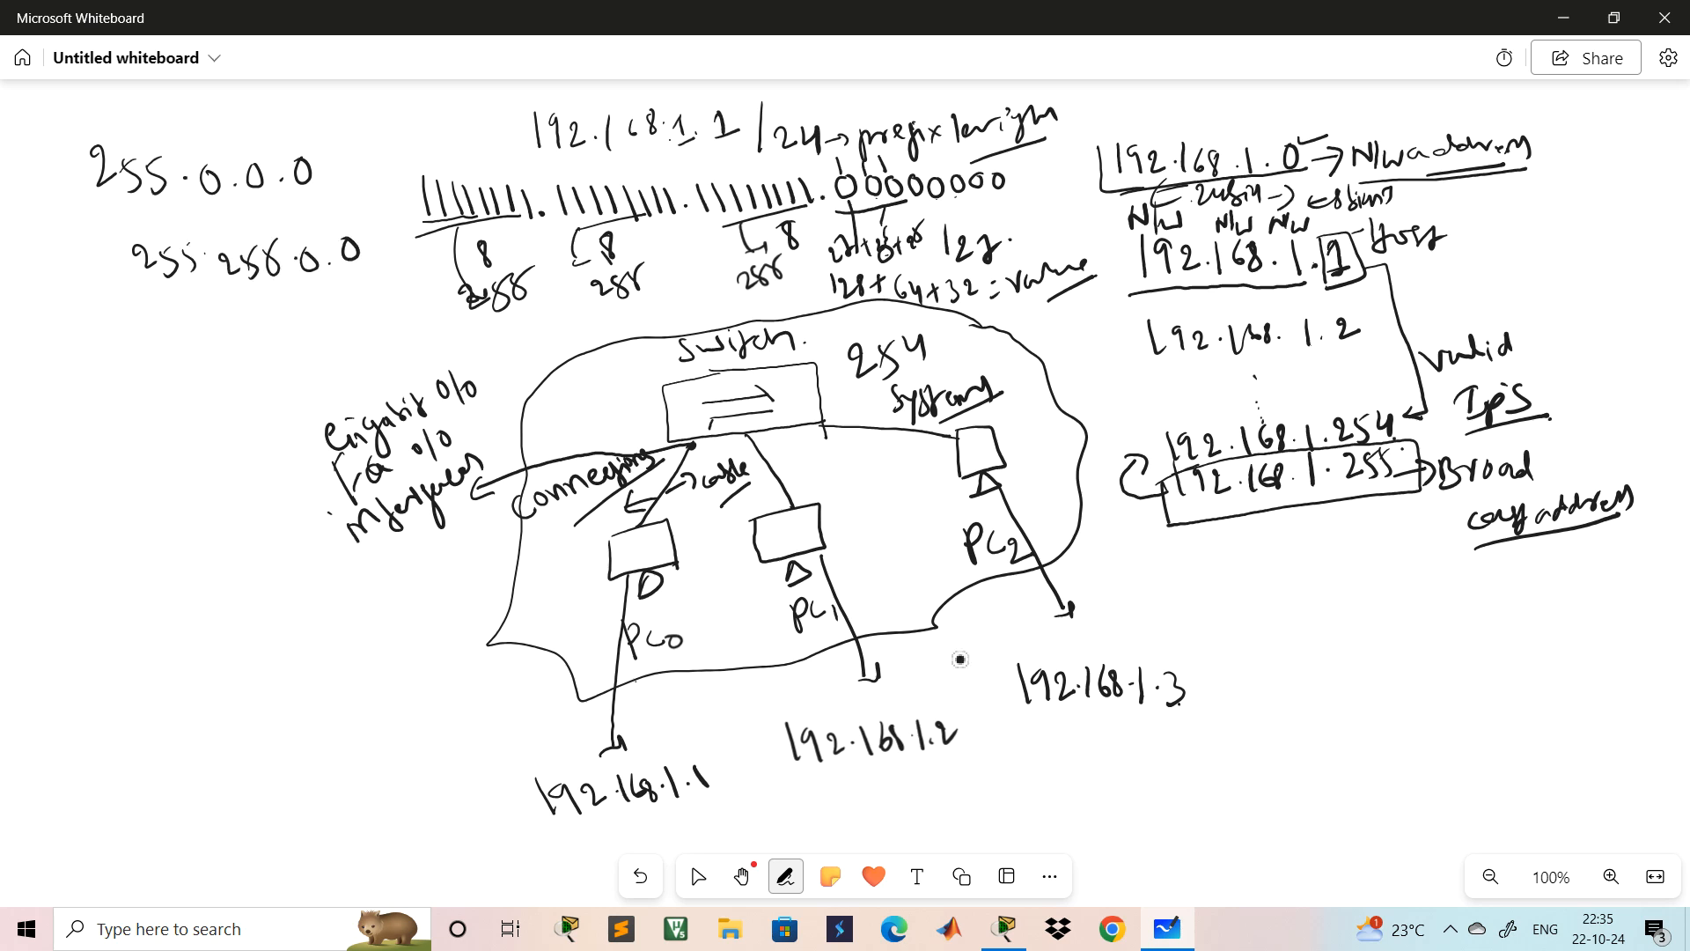
- Mark the mask 255.0.0.0 with the letter A and add a small annotation above 255.255.0.0
mouse_move(65, 172)
mouse_down()
mouse_move(60, 199)
mouse_move(78, 210)
mouse_up()
drag(62, 197, 84, 188)
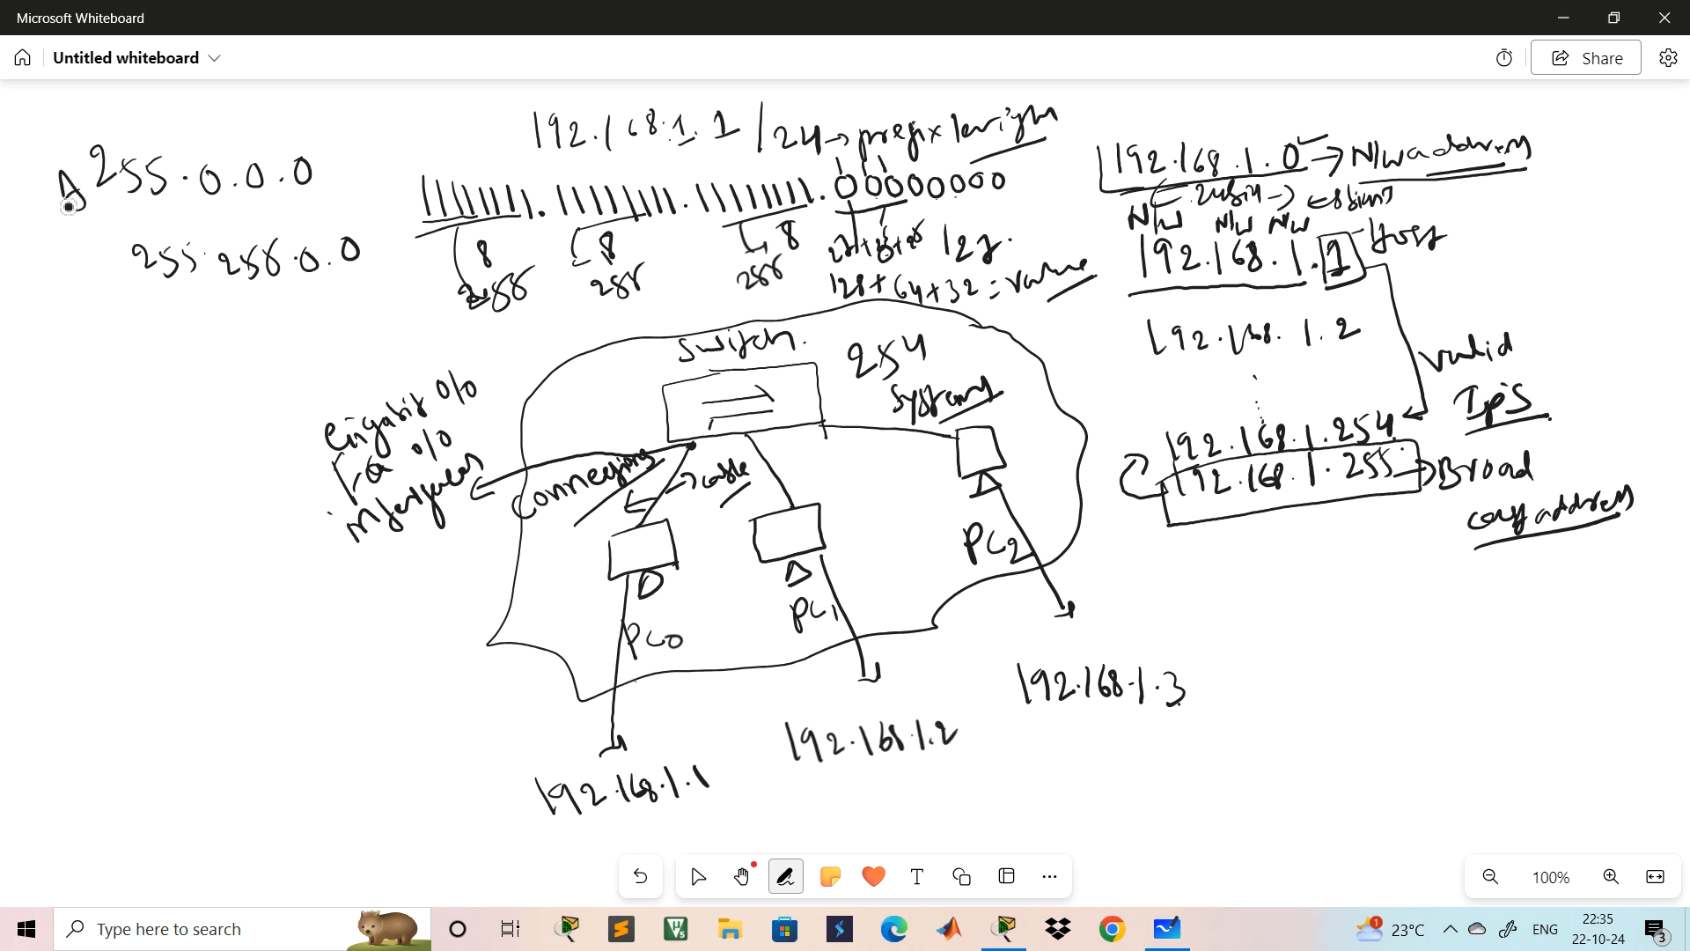
mouse_move(254, 222)
mouse_down()
mouse_move(257, 239)
mouse_move(298, 232)
mouse_up()
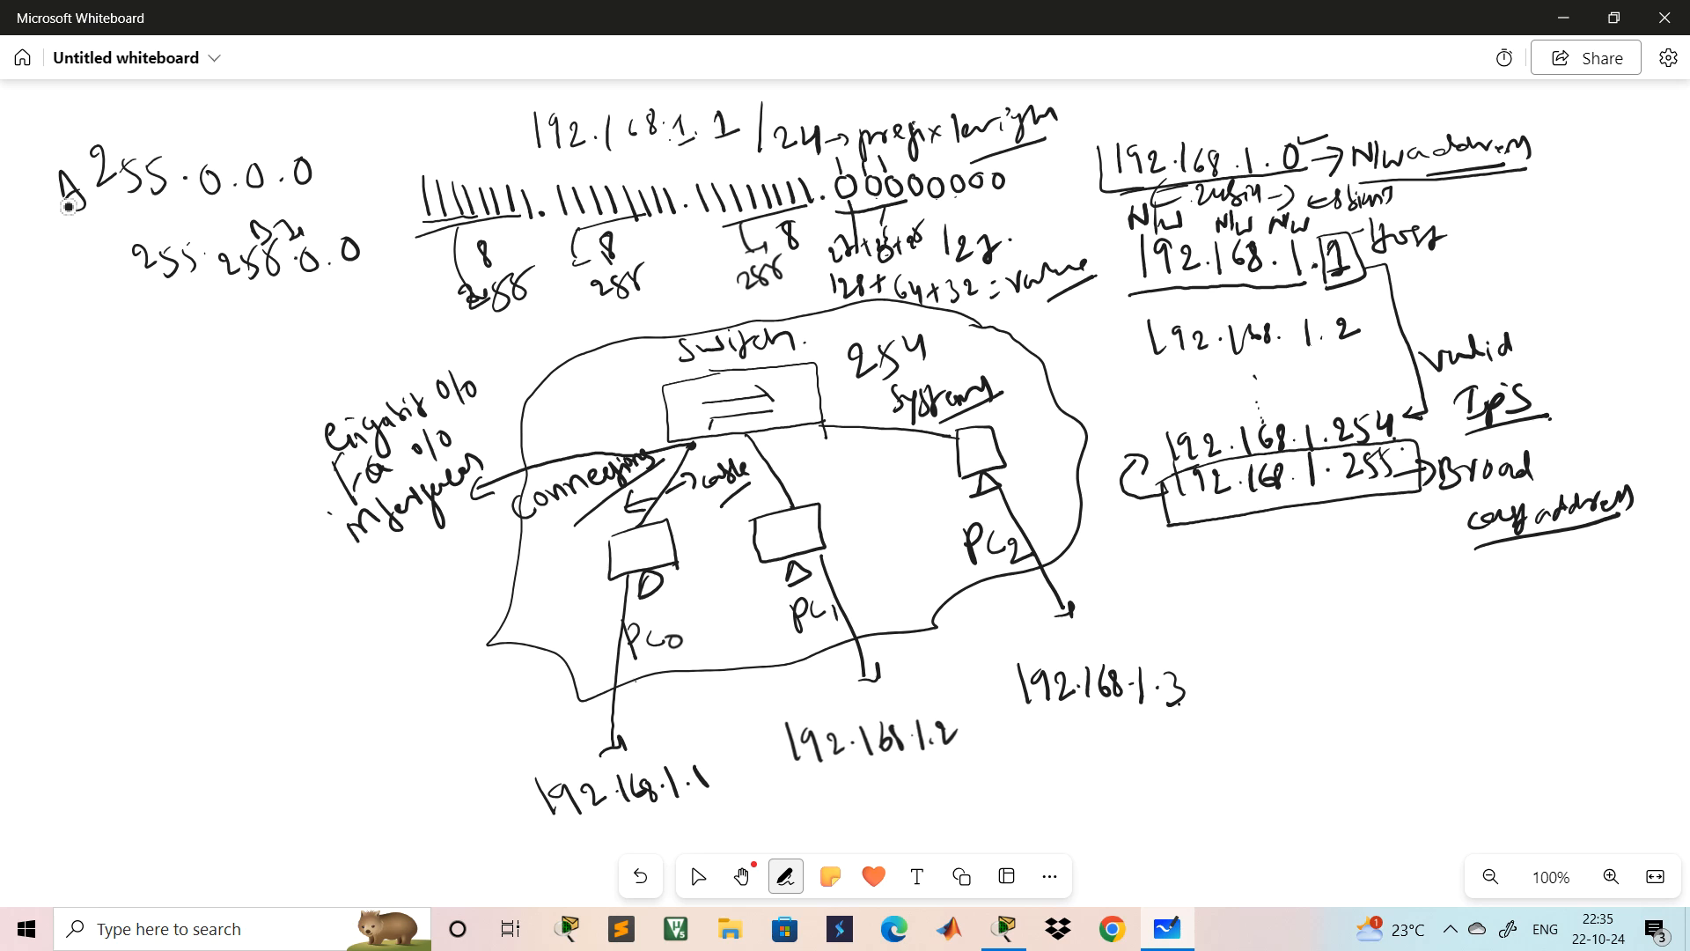
- Handwrite 255.255.255.0 as the third mask, underline it and bracket the three masks together
mouse_move(162, 334)
mouse_down()
mouse_move(187, 363)
mouse_move(236, 338)
mouse_move(257, 359)
mouse_move(314, 343)
mouse_up()
drag(317, 331, 328, 347)
mouse_move(328, 334)
mouse_down()
mouse_move(347, 319)
mouse_move(345, 338)
mouse_up()
mouse_move(377, 314)
mouse_down()
mouse_move(370, 327)
mouse_move(379, 317)
mouse_up()
drag(182, 406, 392, 333)
mouse_move(325, 146)
mouse_down()
mouse_move(411, 256)
mouse_move(387, 342)
mouse_up()
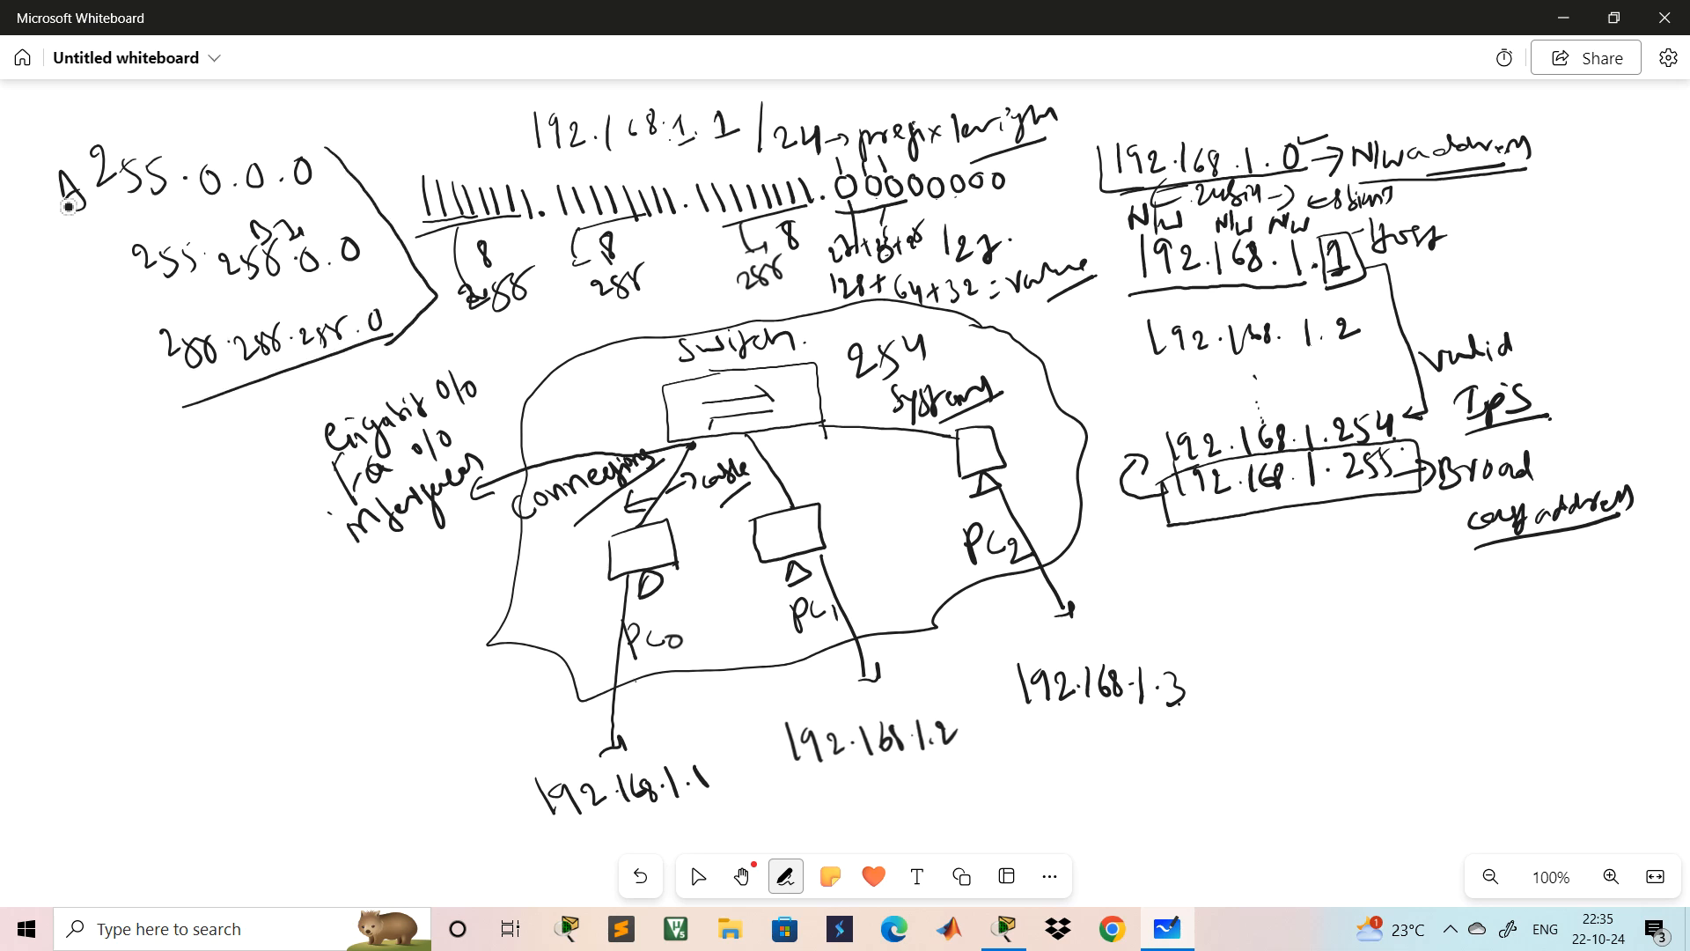
- Draw an arrow down from the list of masks and write "default subnet mask" below it, underlining "mask"
drag(231, 400, 270, 508)
mouse_move(188, 581)
mouse_down()
mouse_move(230, 607)
mouse_move(243, 643)
mouse_move(262, 572)
mouse_move(287, 558)
mouse_up()
mouse_move(280, 660)
mouse_down()
mouse_move(264, 684)
mouse_move(342, 630)
mouse_move(361, 652)
mouse_up()
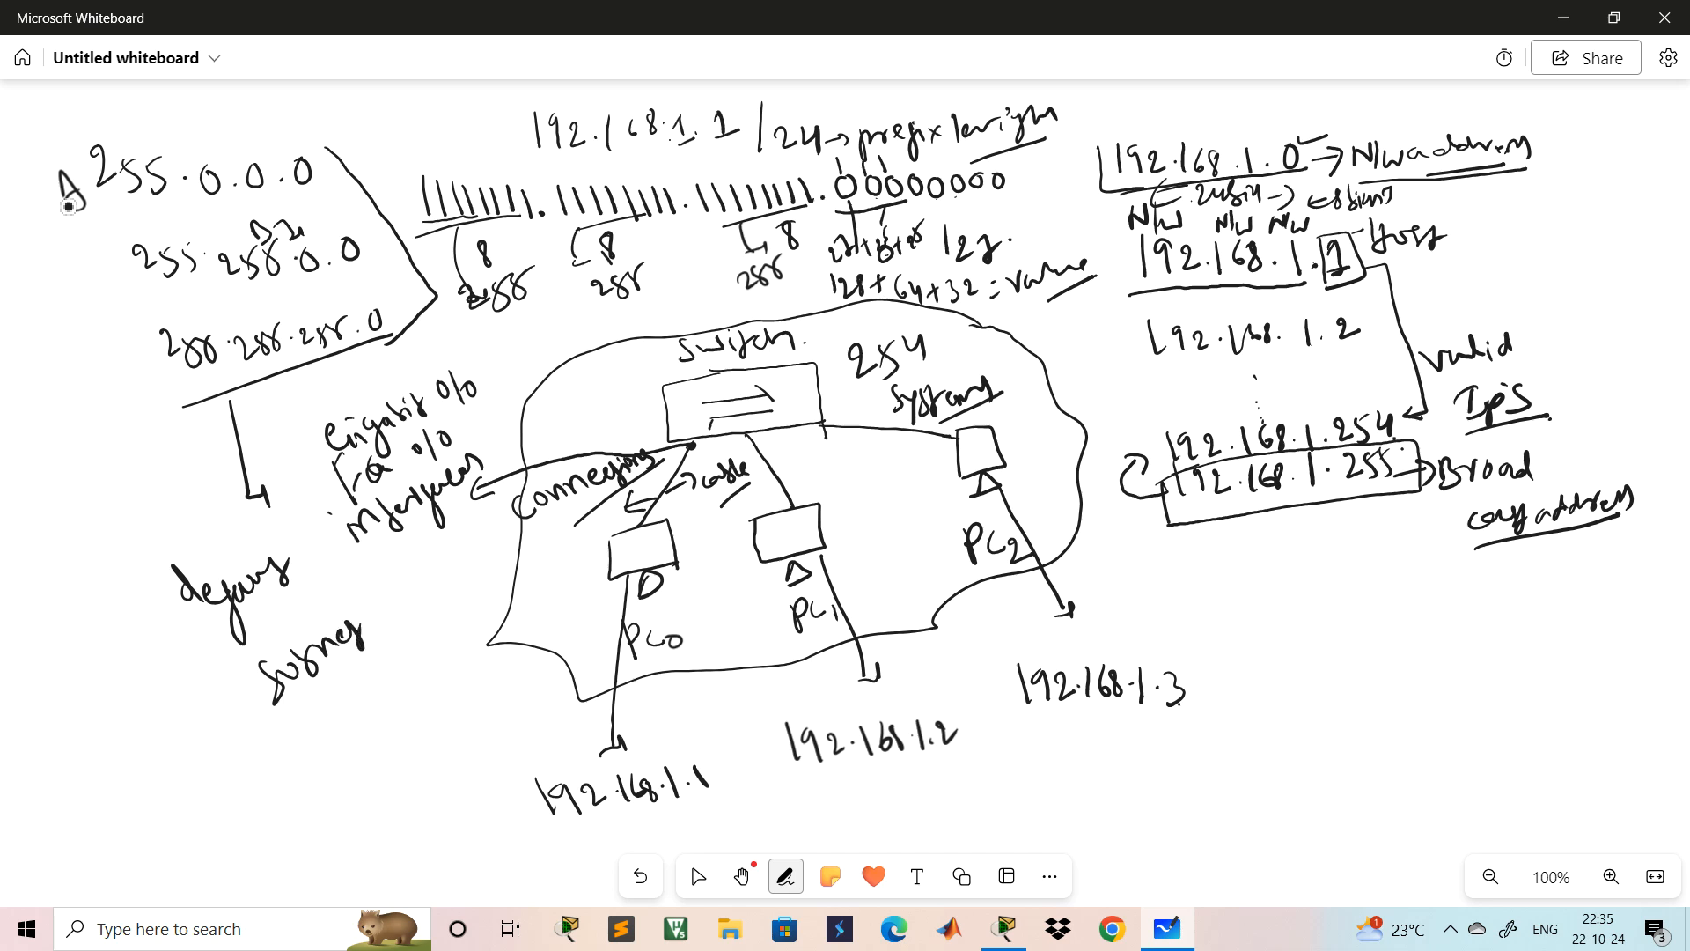
drag(319, 736, 428, 674)
click(698, 876)
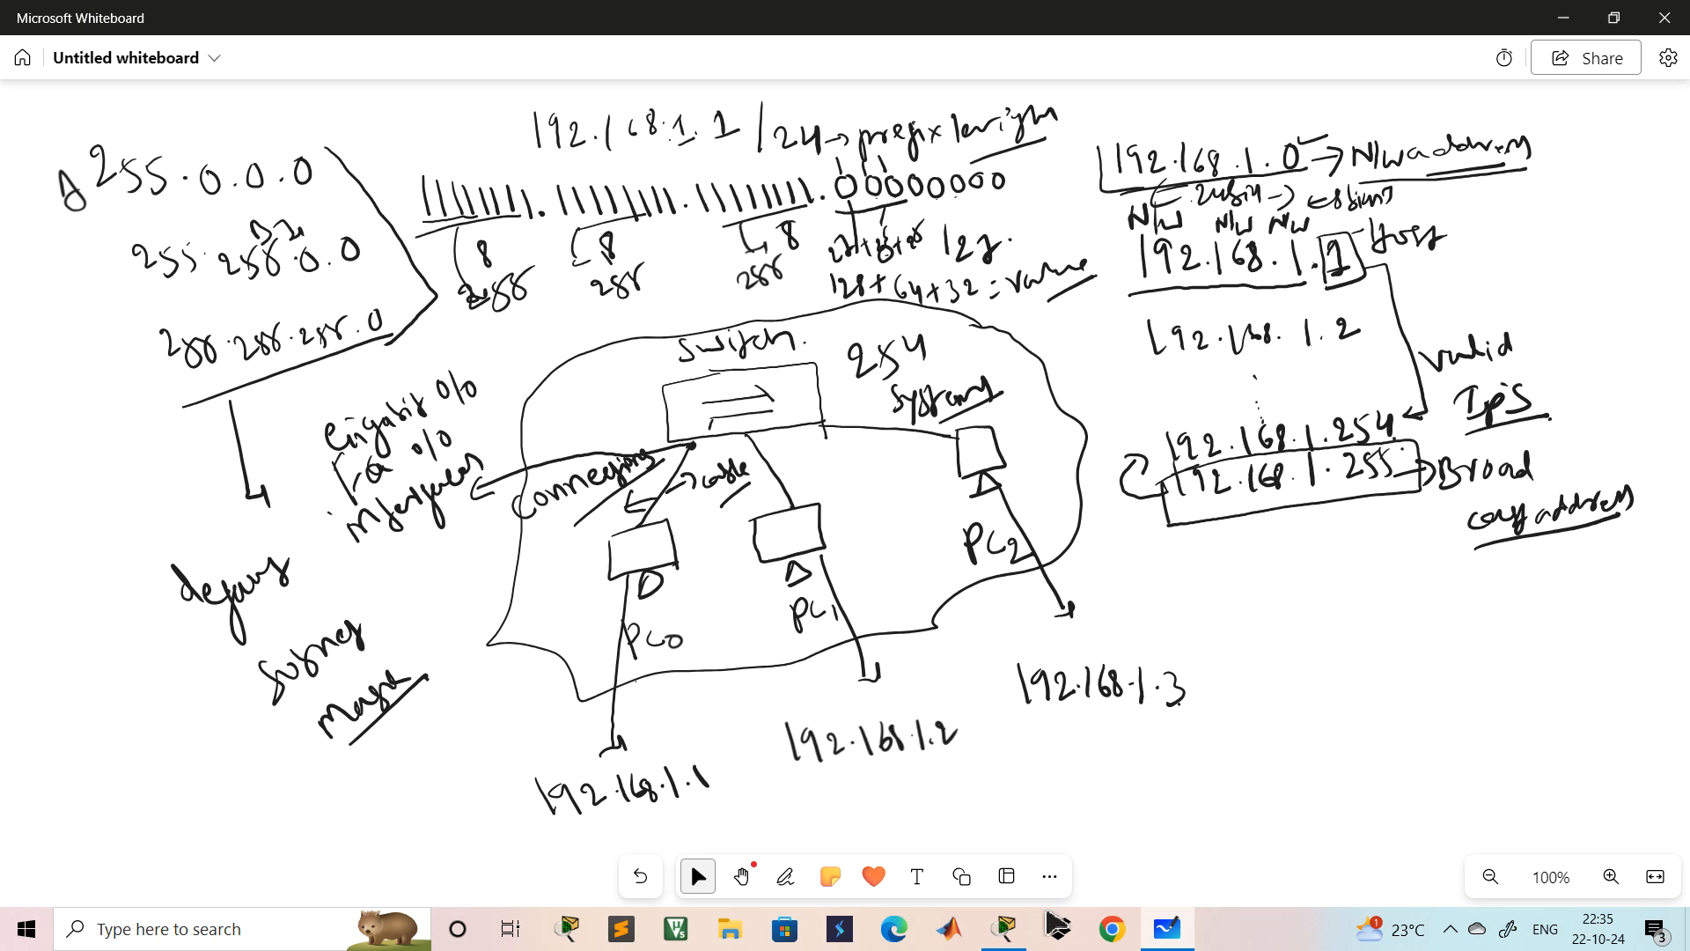
- Switch to Cisco Packet Tracer and give PC1 the static IP address 192.168.1.2 with subnet mask 255.255.255.0
click(1000, 935)
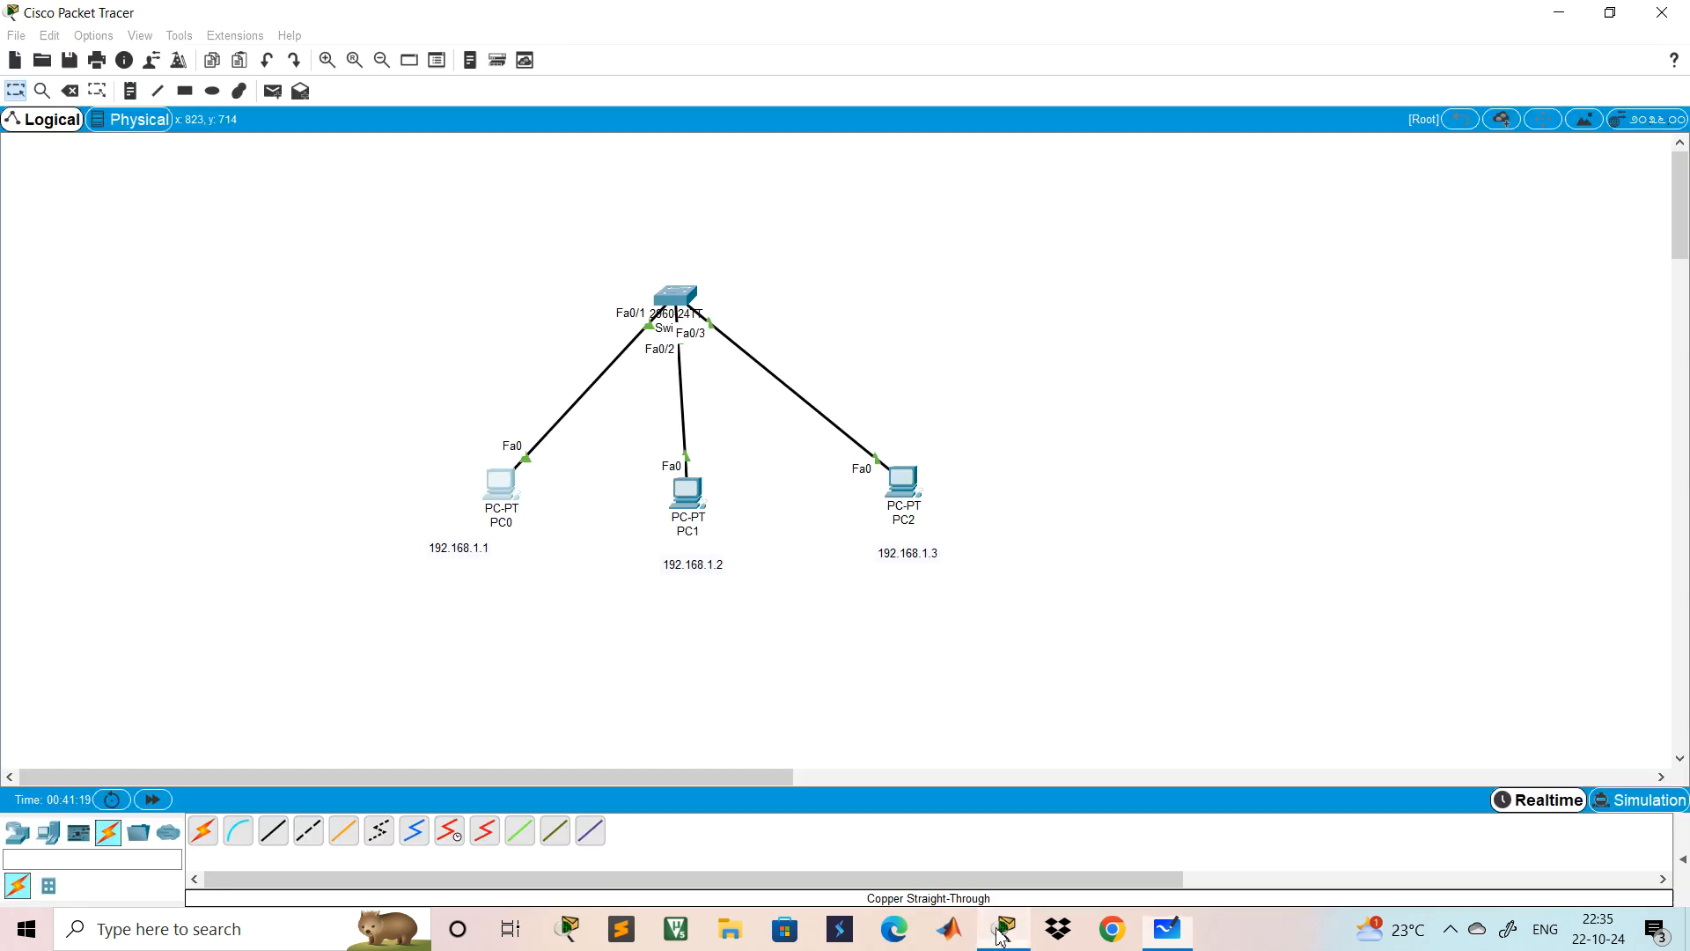
click(694, 498)
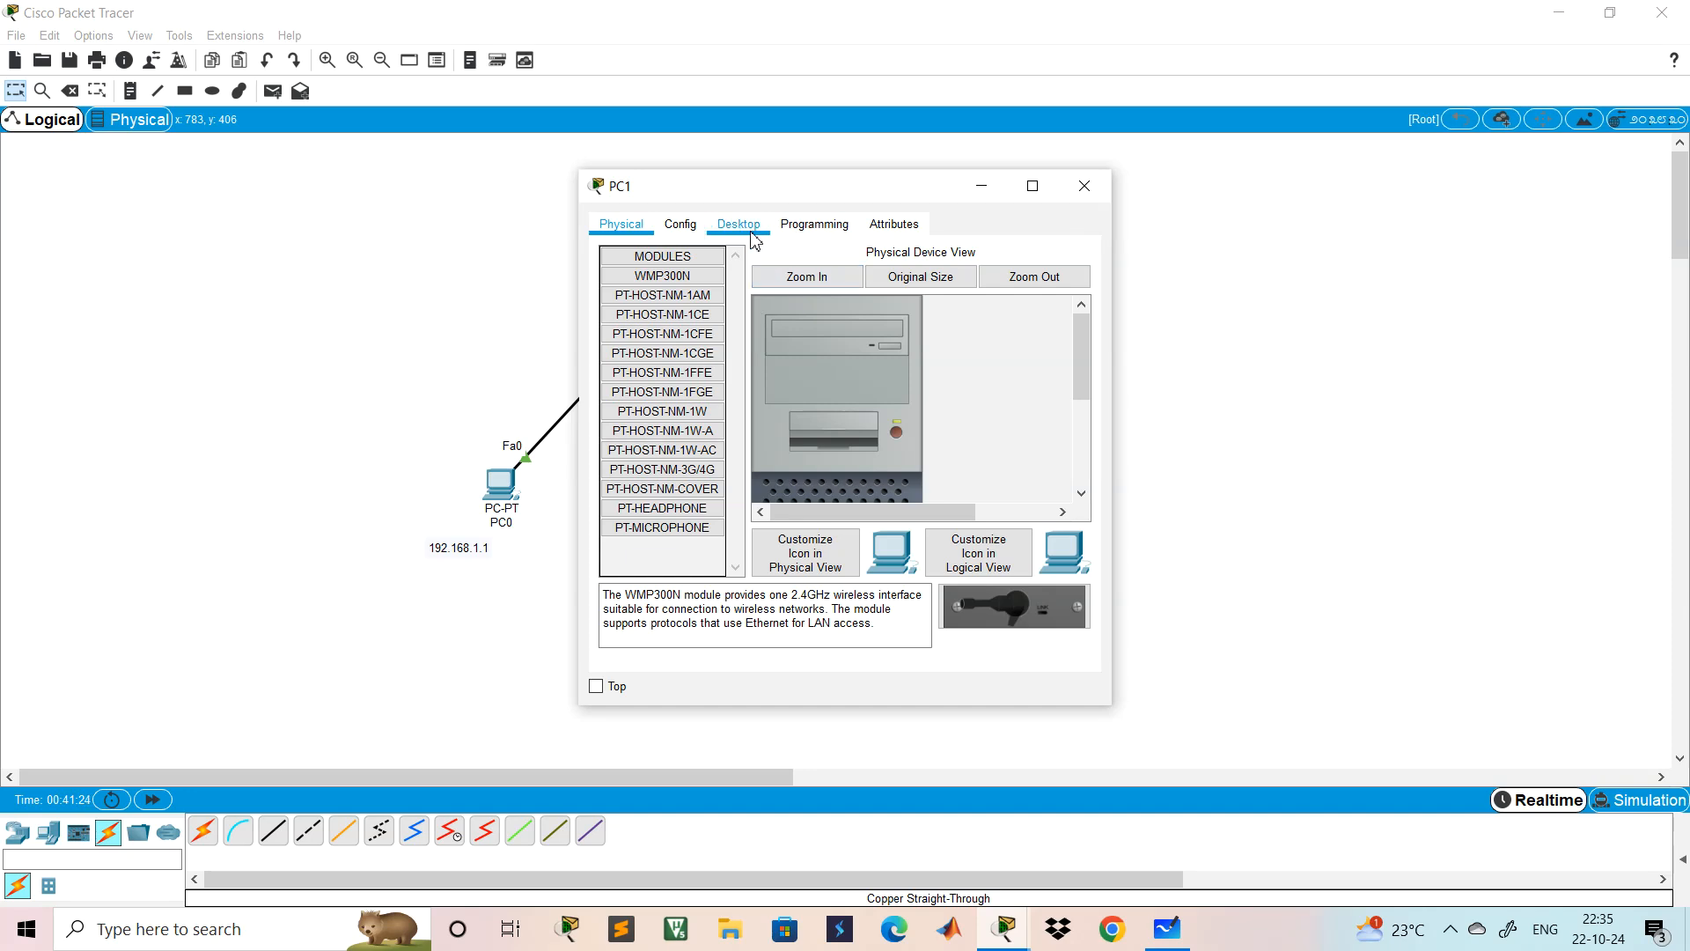
click(753, 233)
click(632, 312)
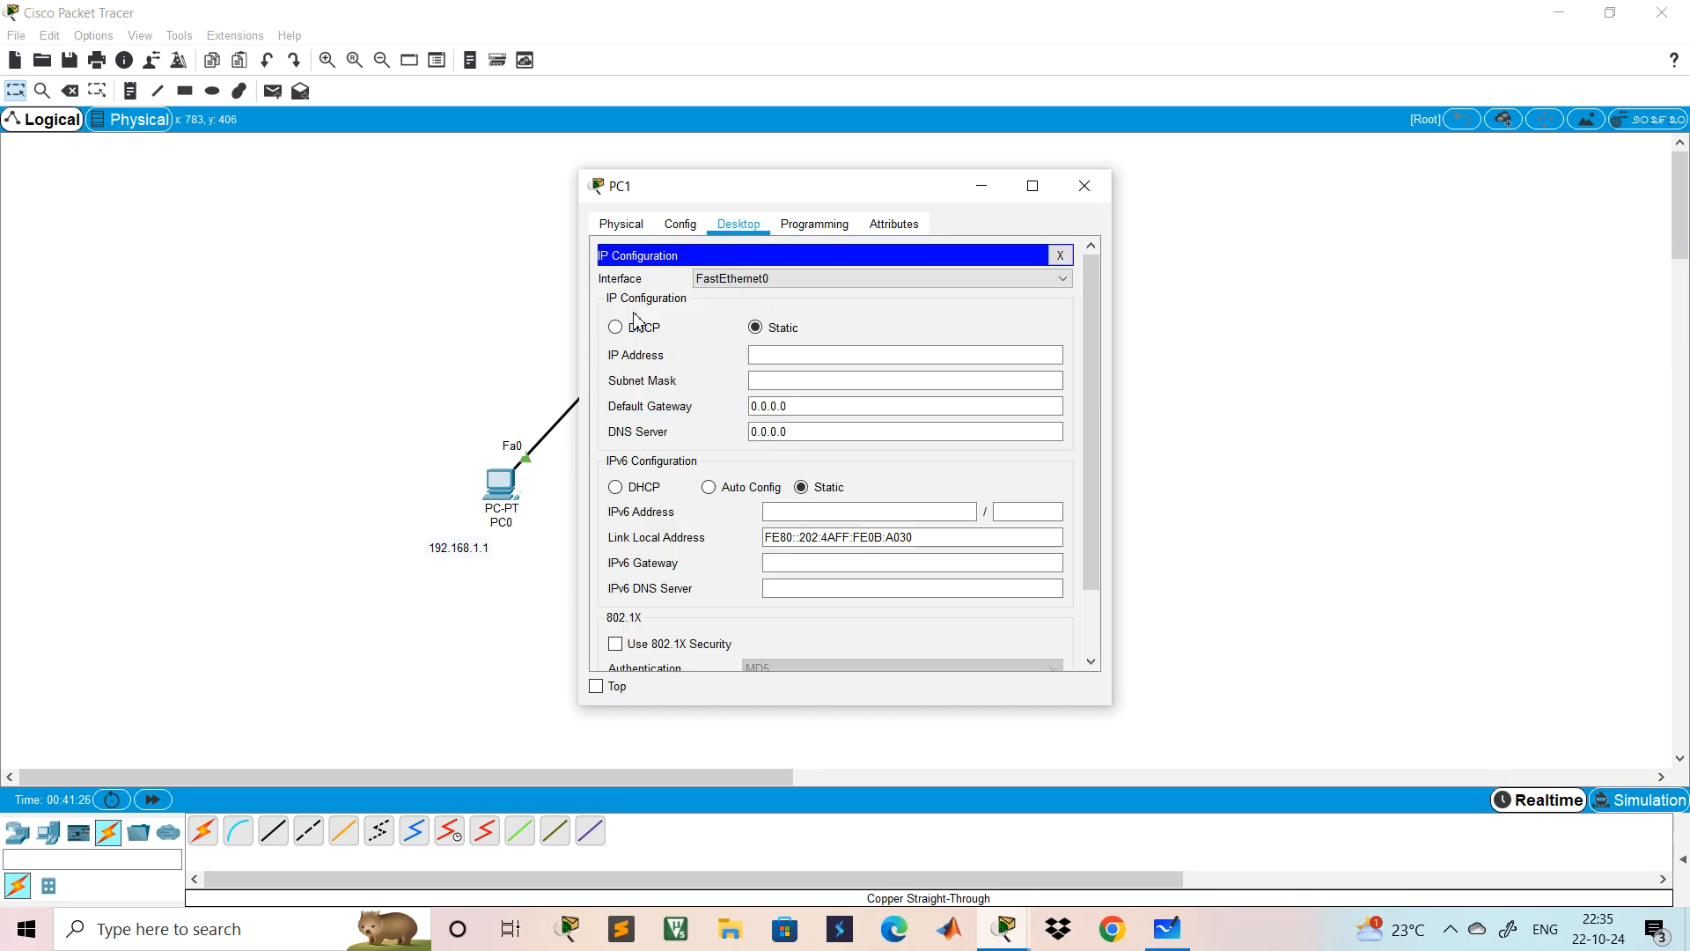
click(776, 363)
text(192.168.1.2)
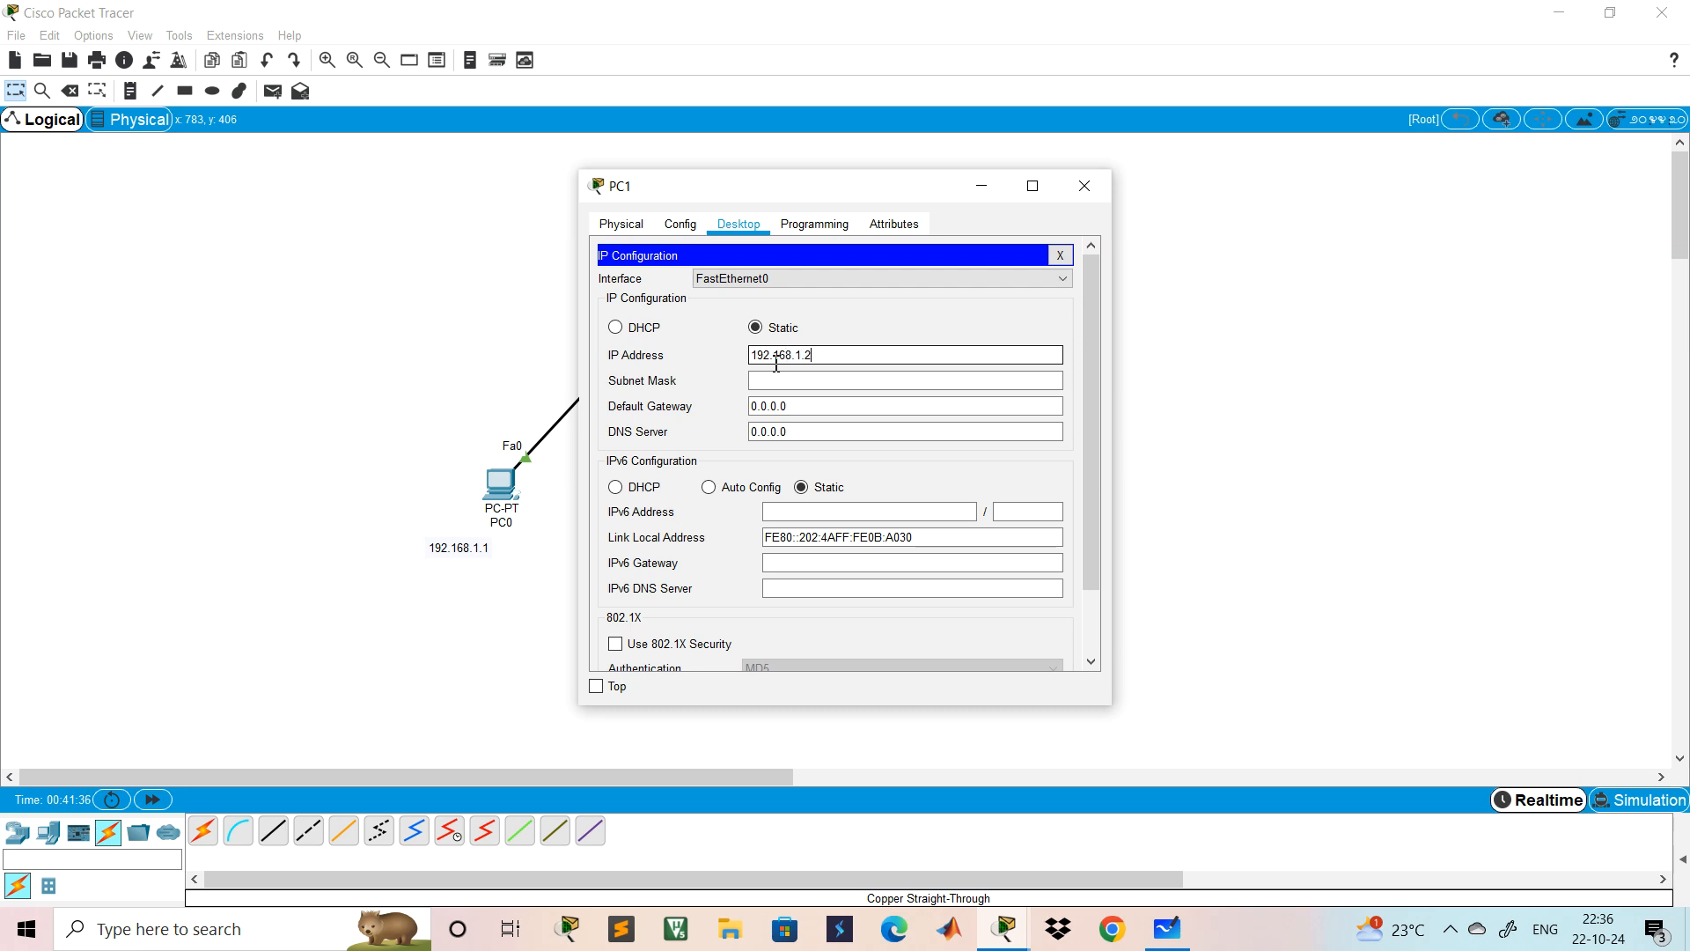
click(804, 378)
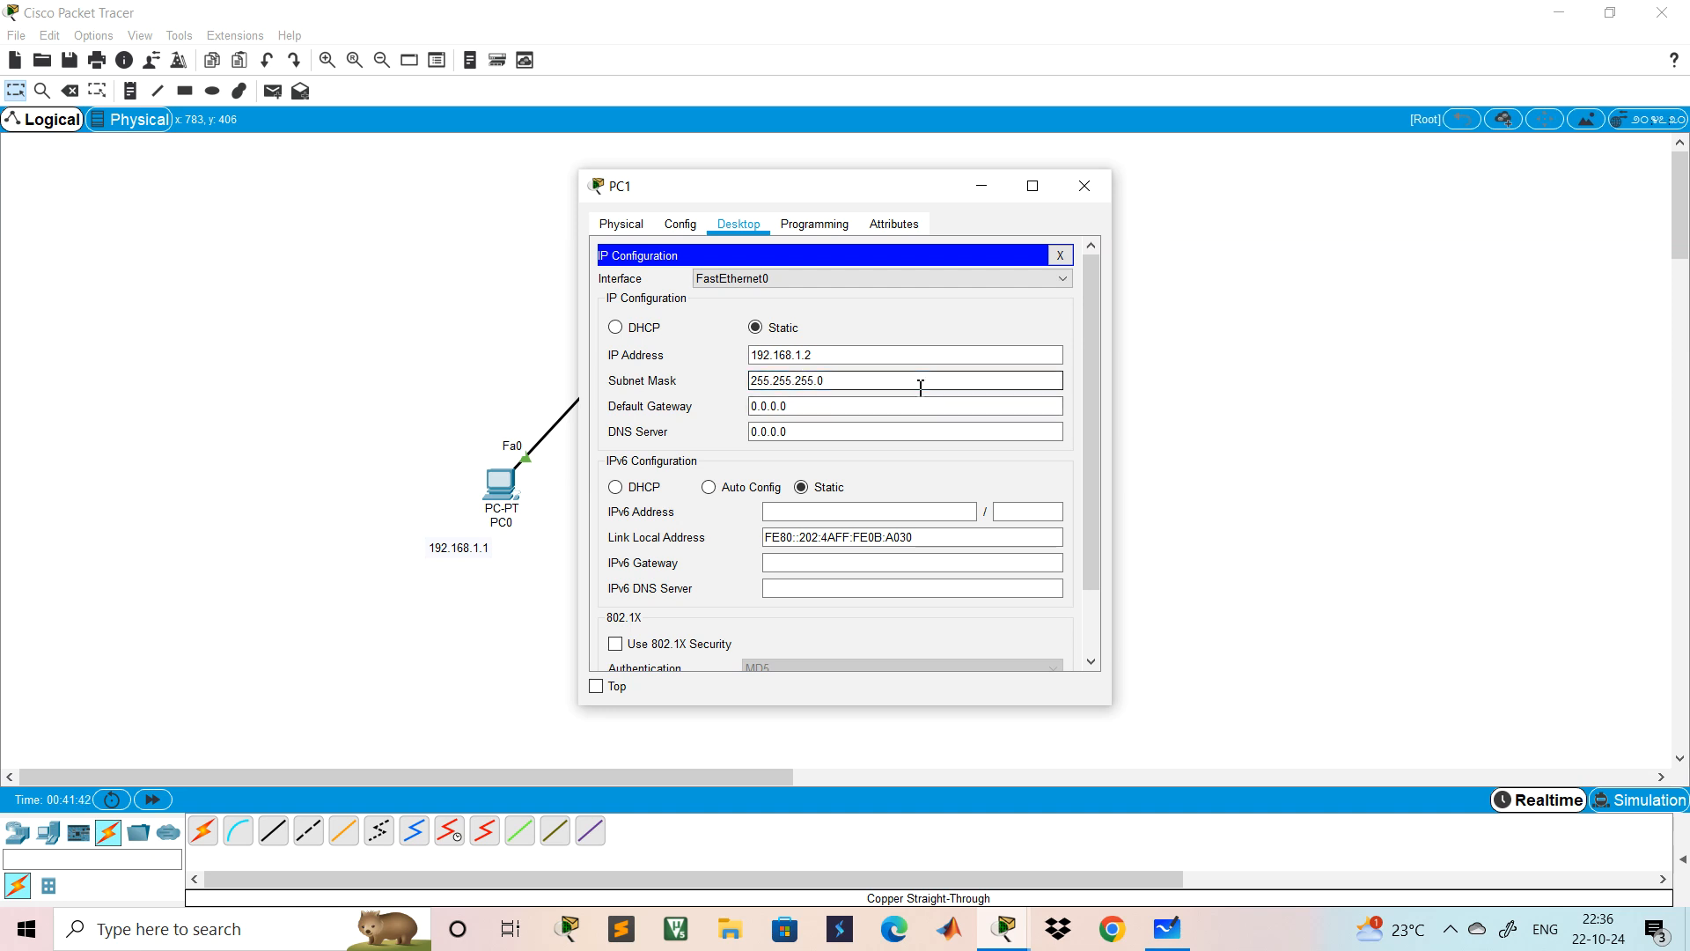
click(1084, 186)
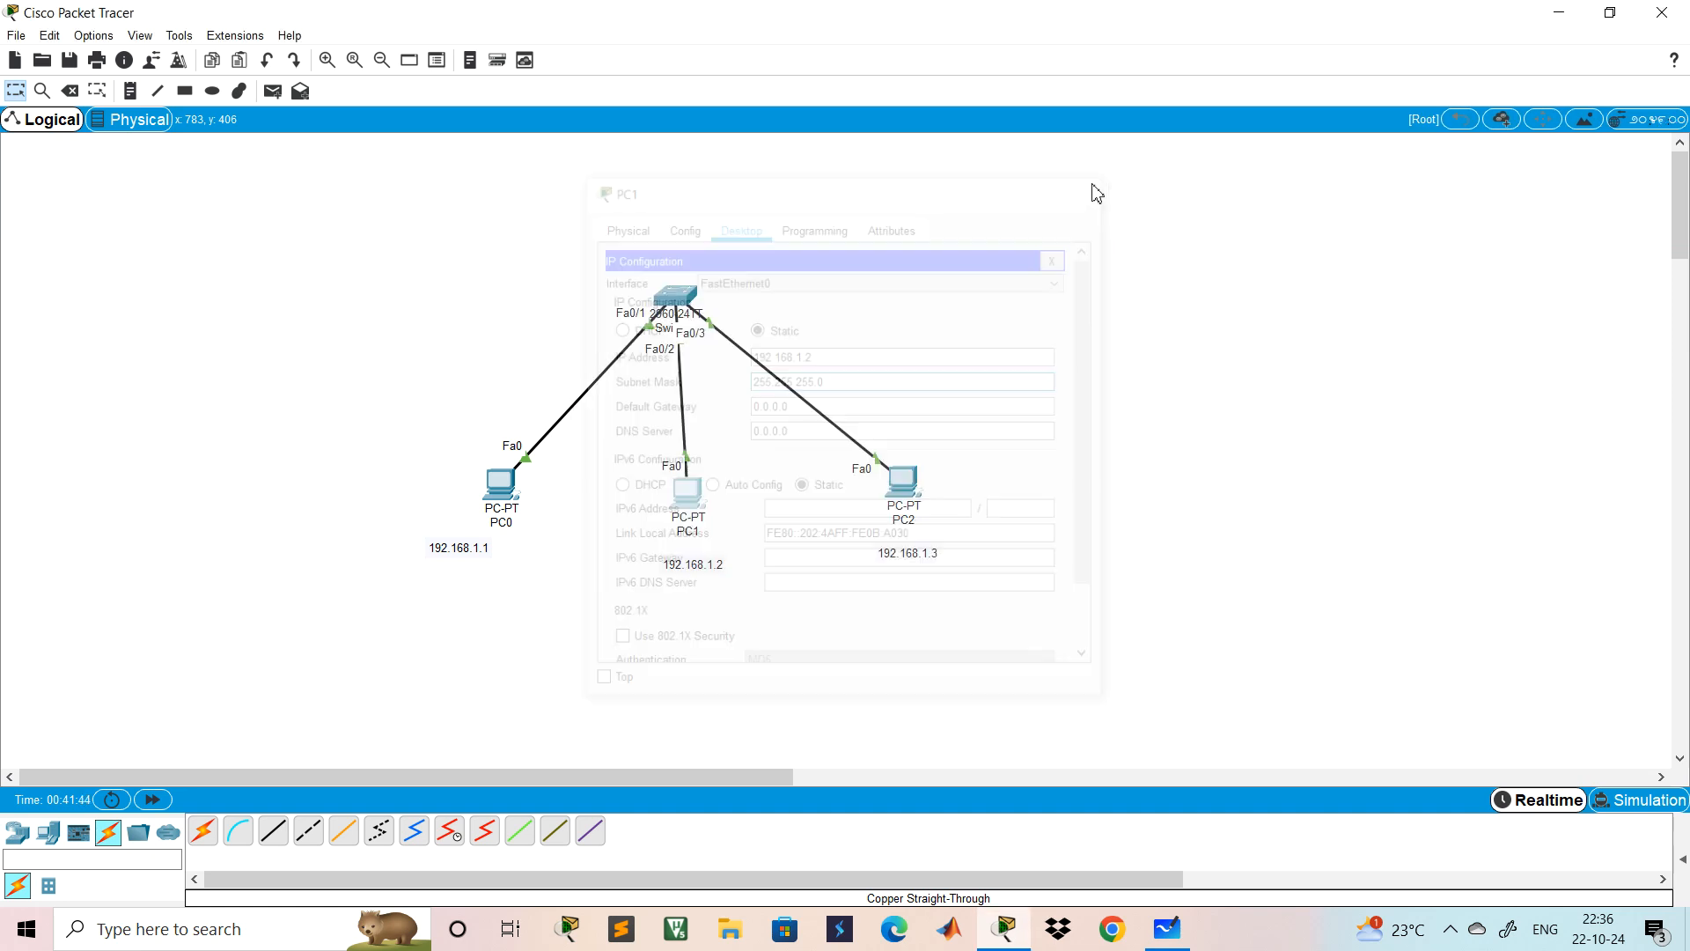
- Configure PC2 with the static IP address 192.168.1.3 and subnet mask 255.255.255.0
click(912, 482)
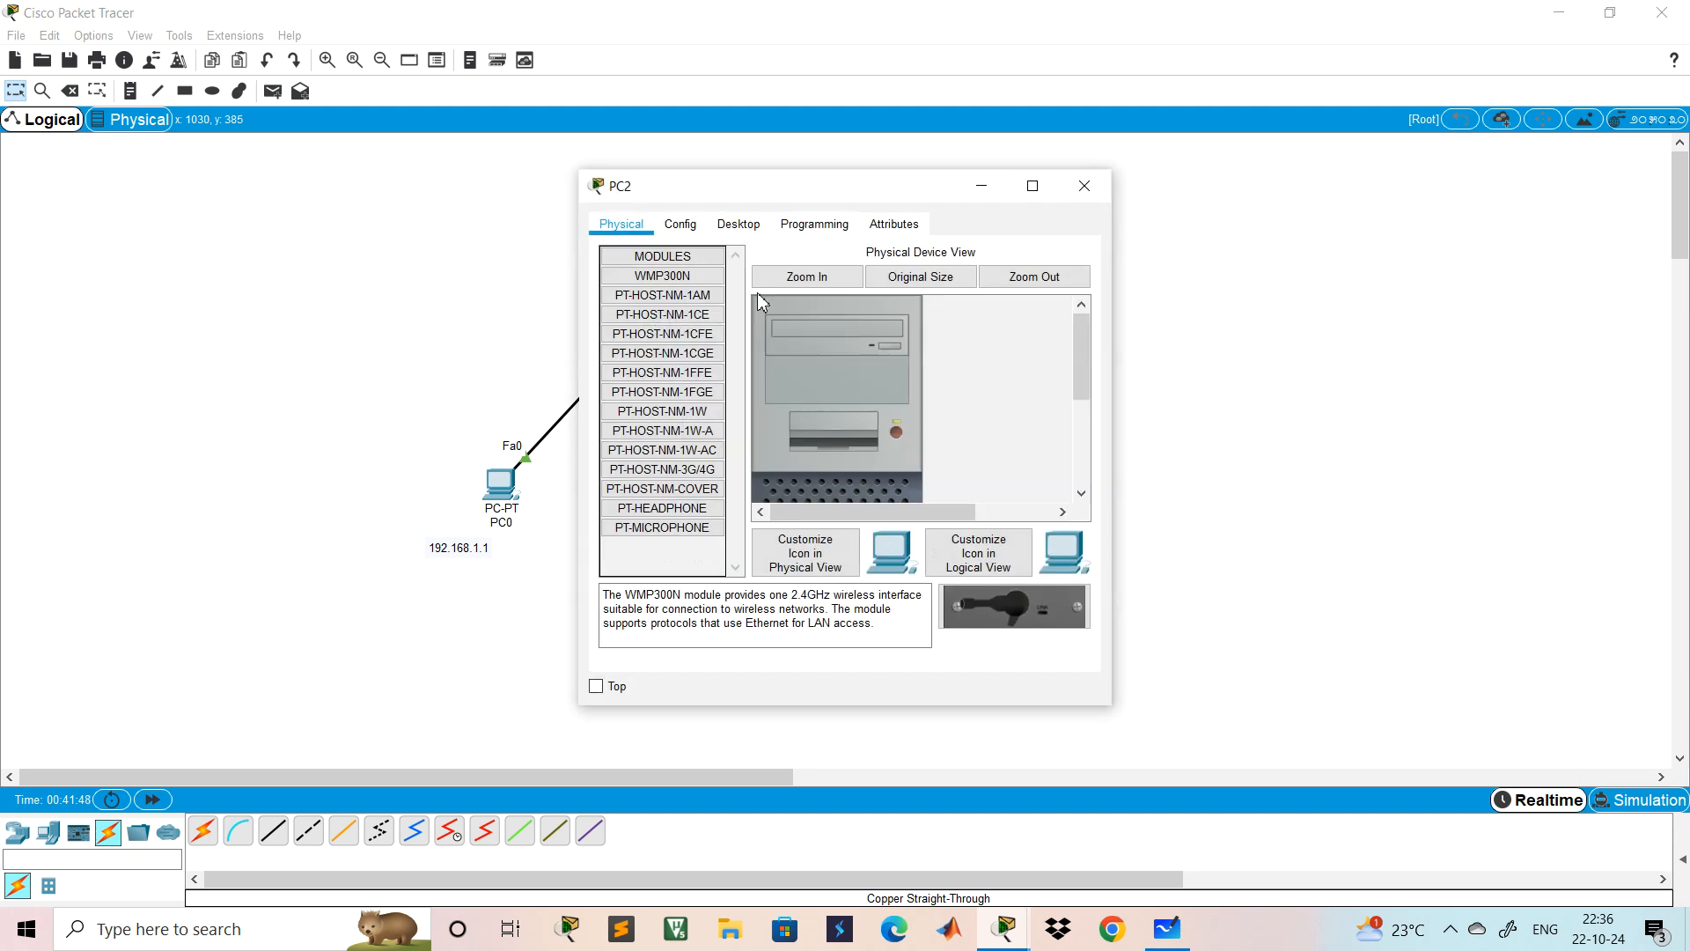
click(738, 224)
click(627, 294)
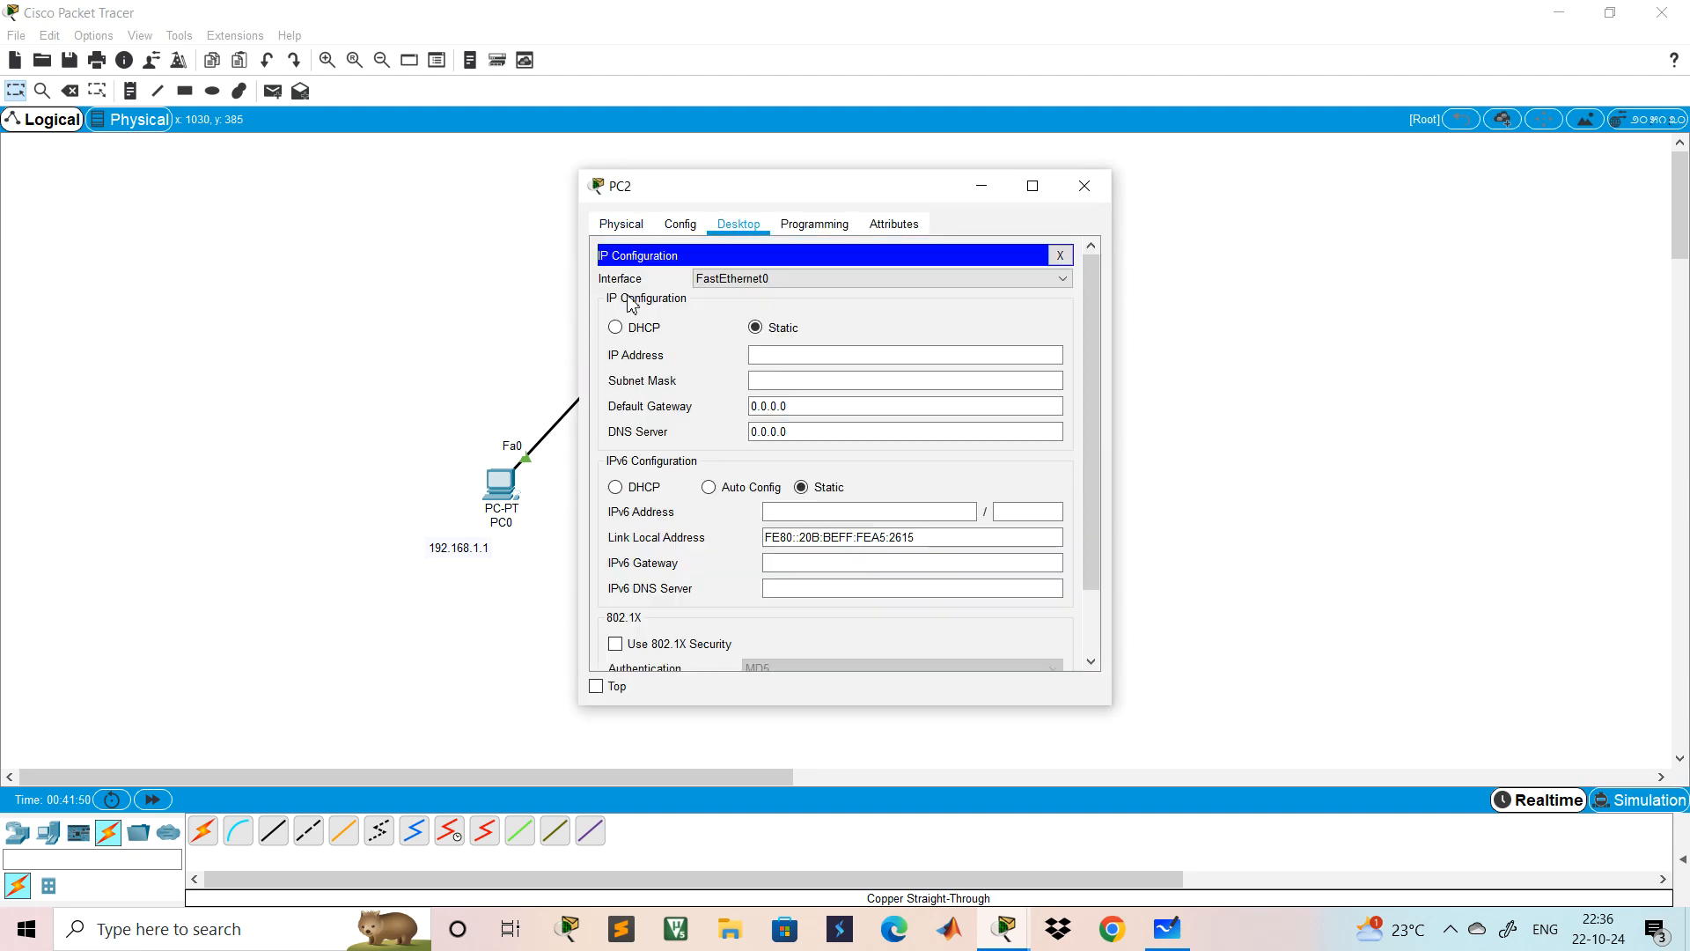
click(791, 353)
text(1)
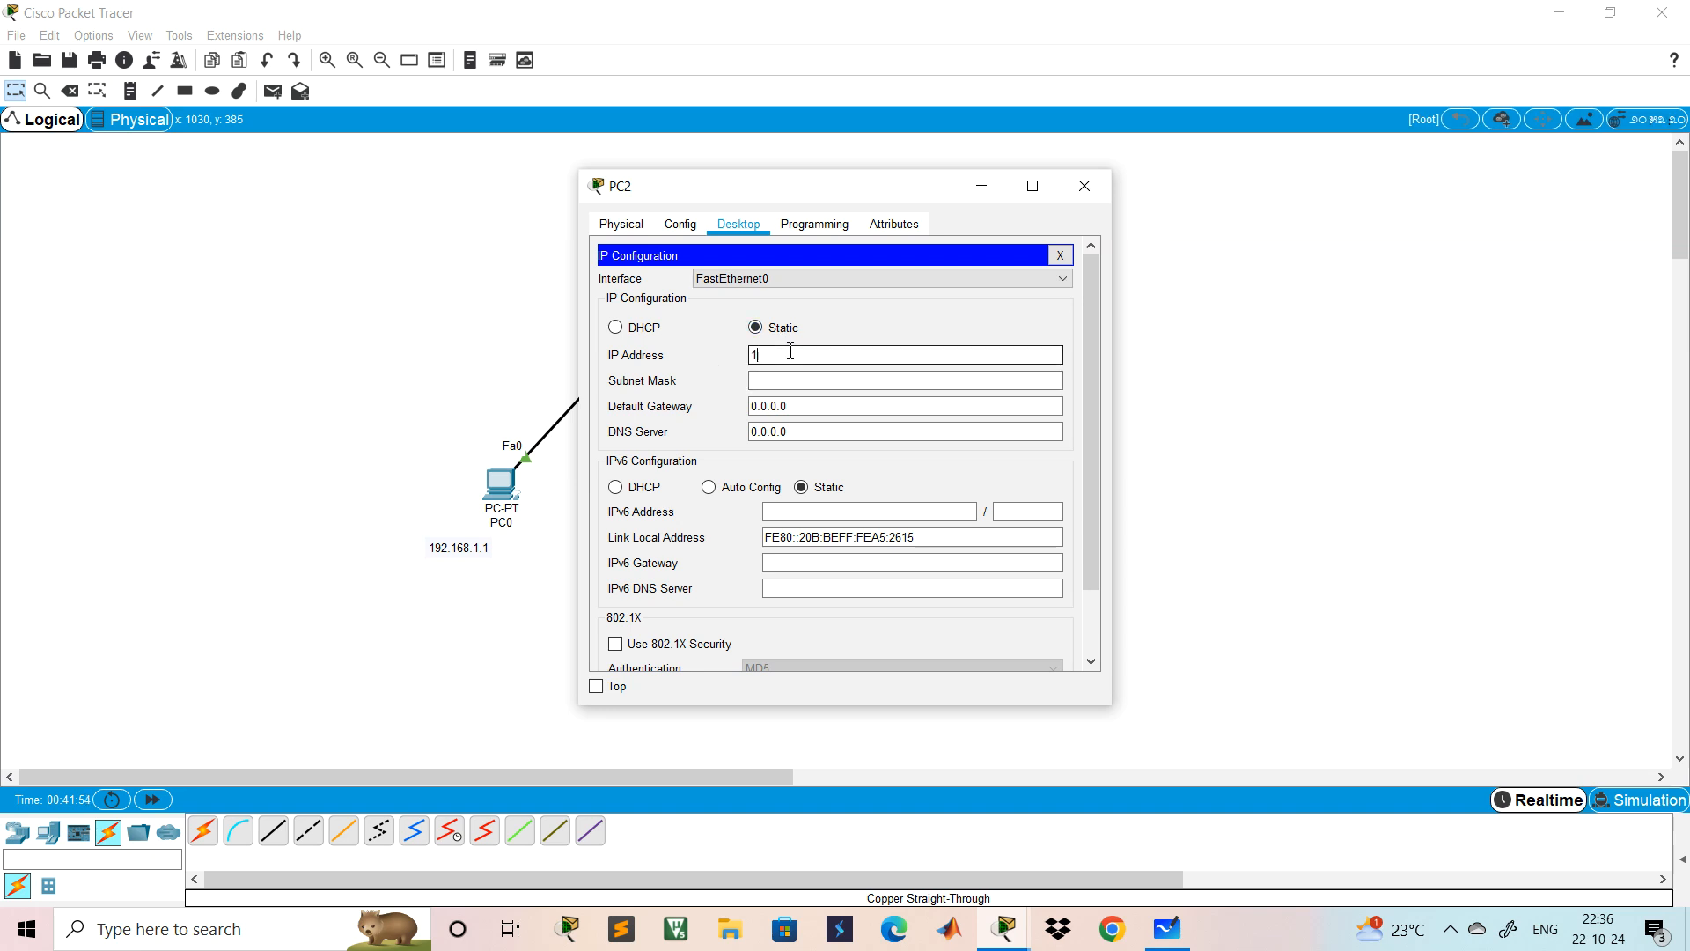
text(92.168.1.3)
click(828, 383)
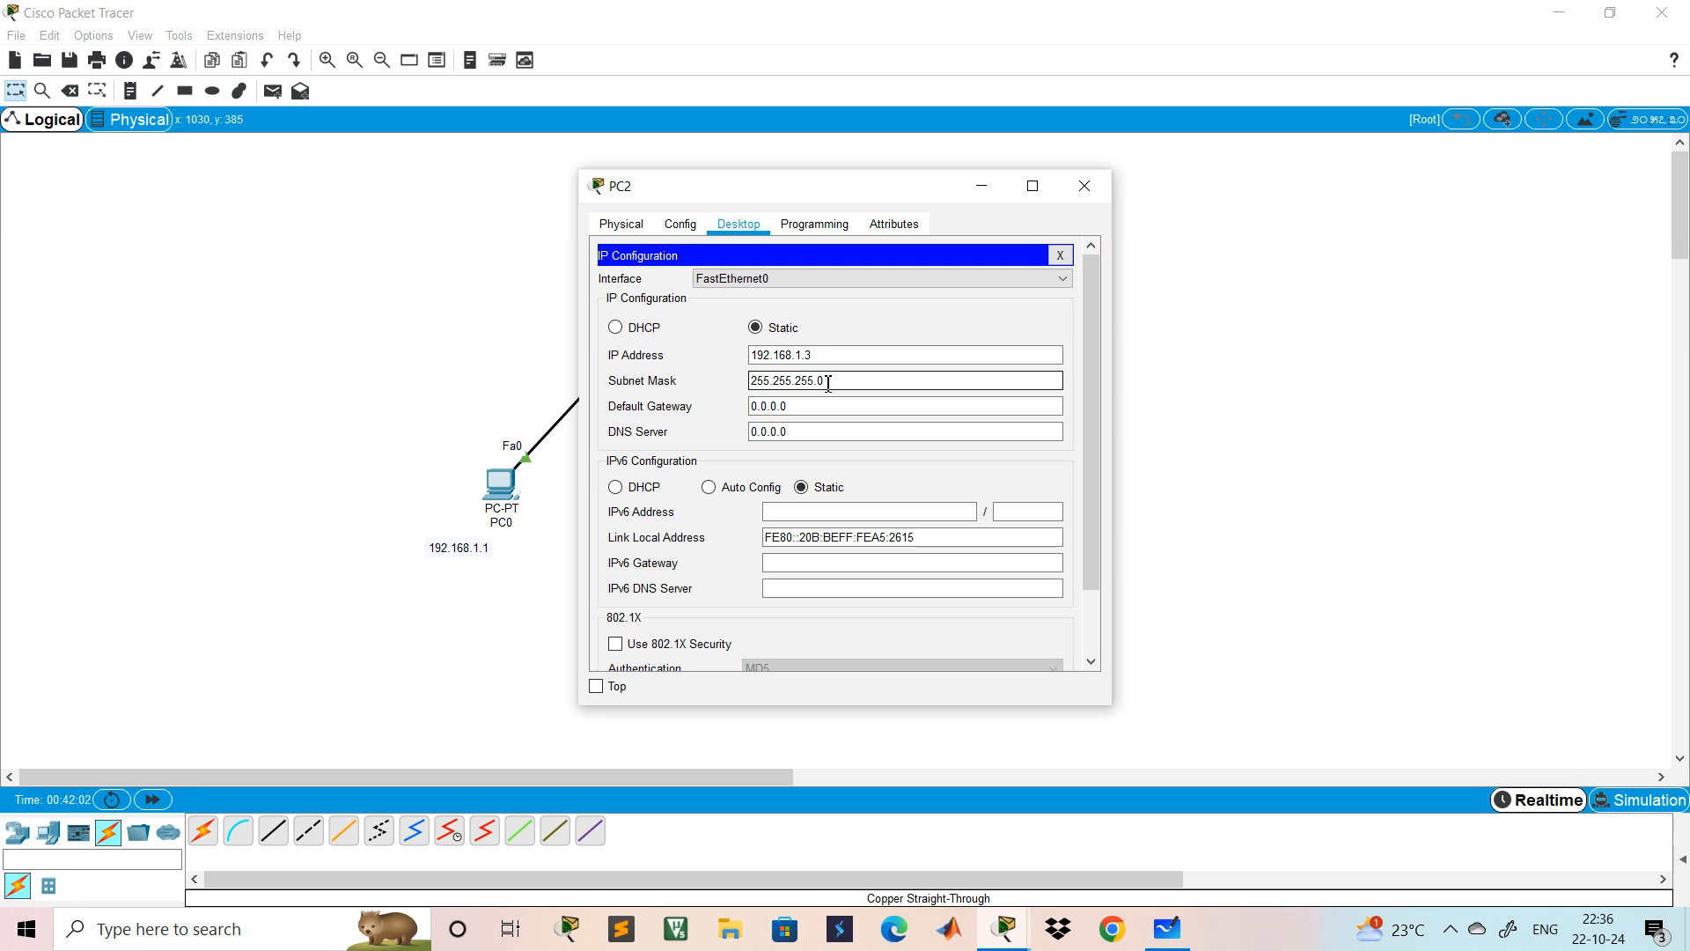
click(1095, 187)
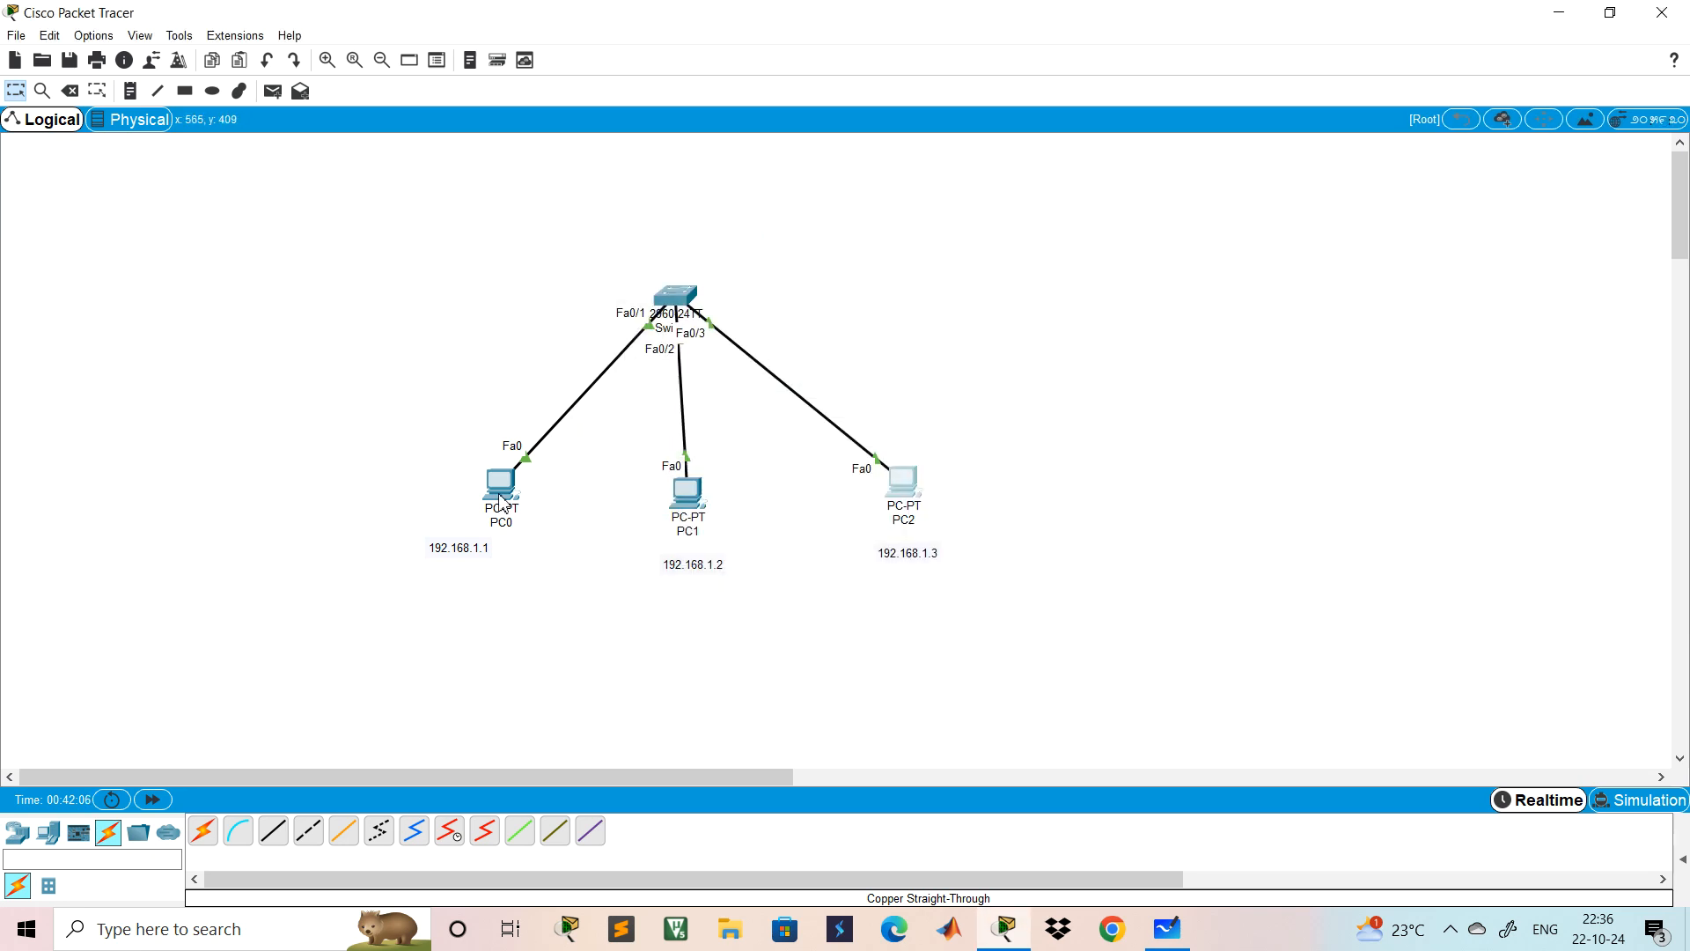
- Inspect the port and IP address summaries of PC0, PC1 and PC2 in the topology
mouse_move(501, 500)
mouse_move(684, 491)
mouse_move(912, 491)
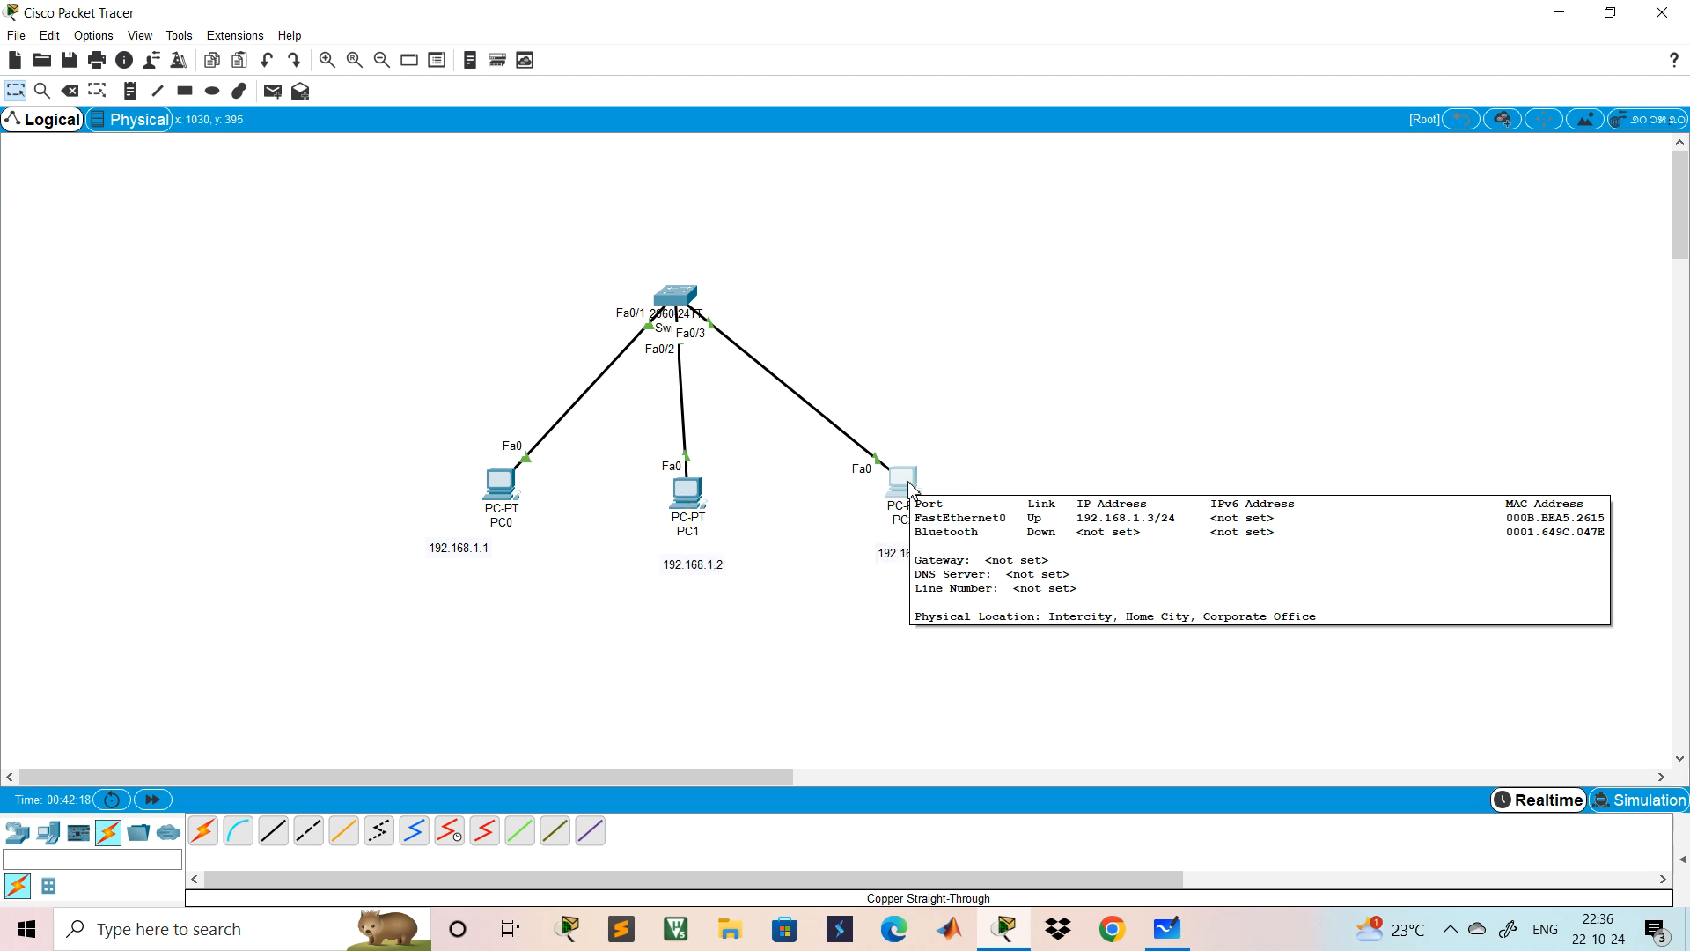
drag(714, 781, 654, 814)
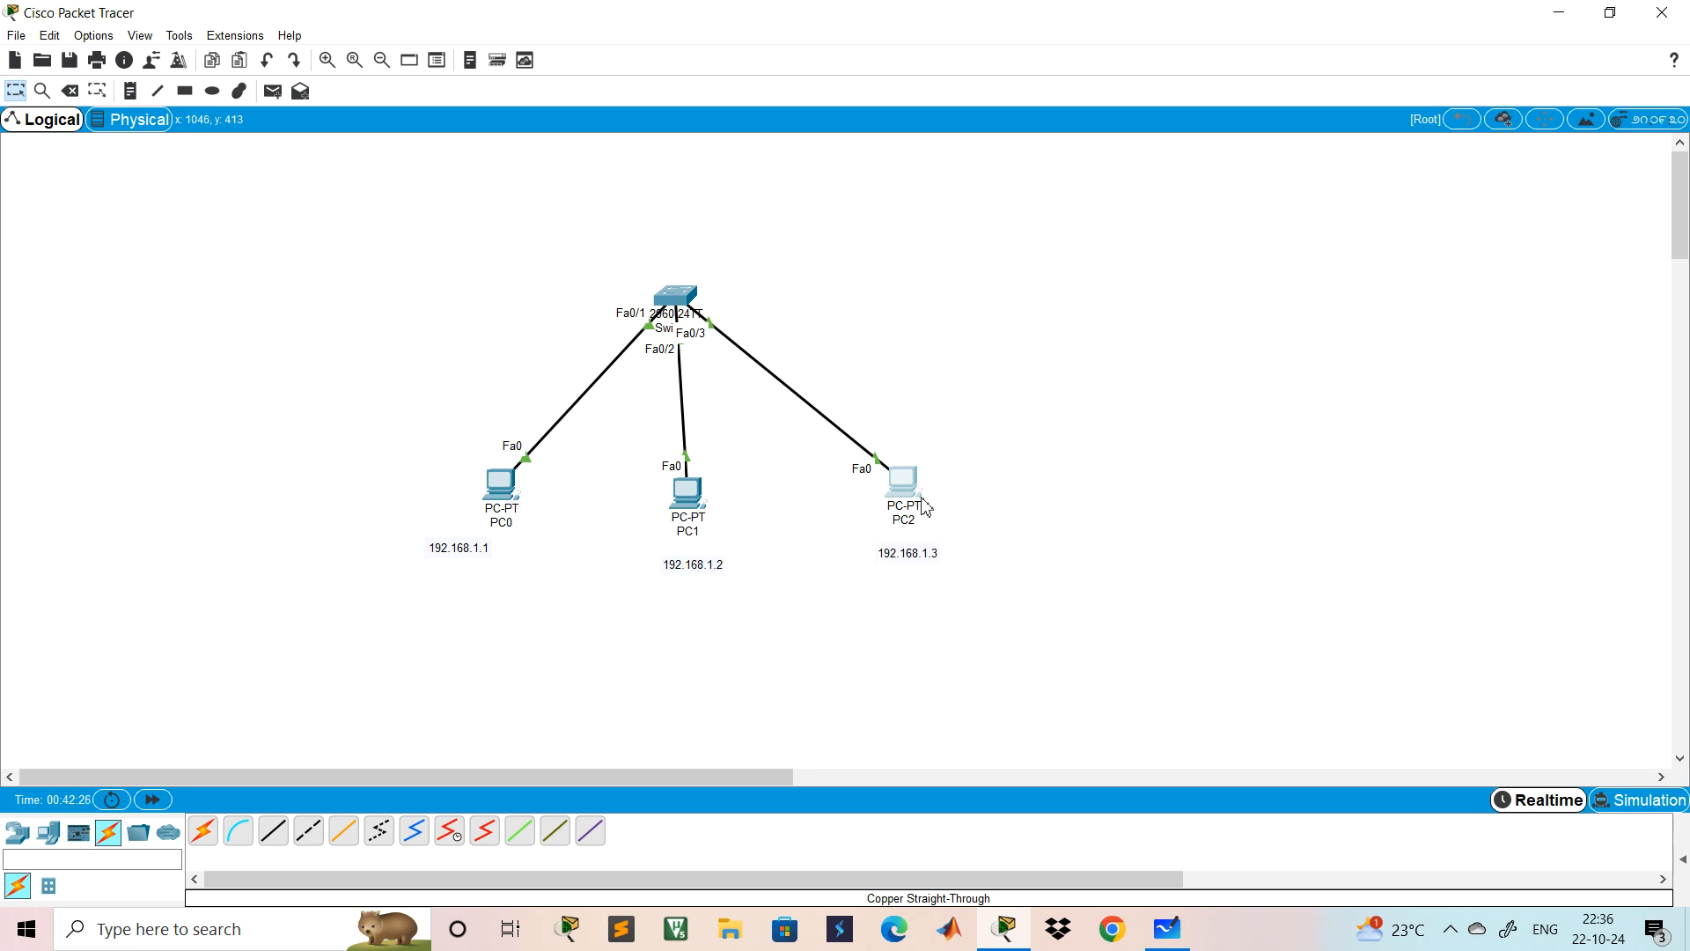
mouse_move(899, 499)
mouse_move(760, 780)
mouse_down()
mouse_move(808, 780)
mouse_move(758, 768)
mouse_up()
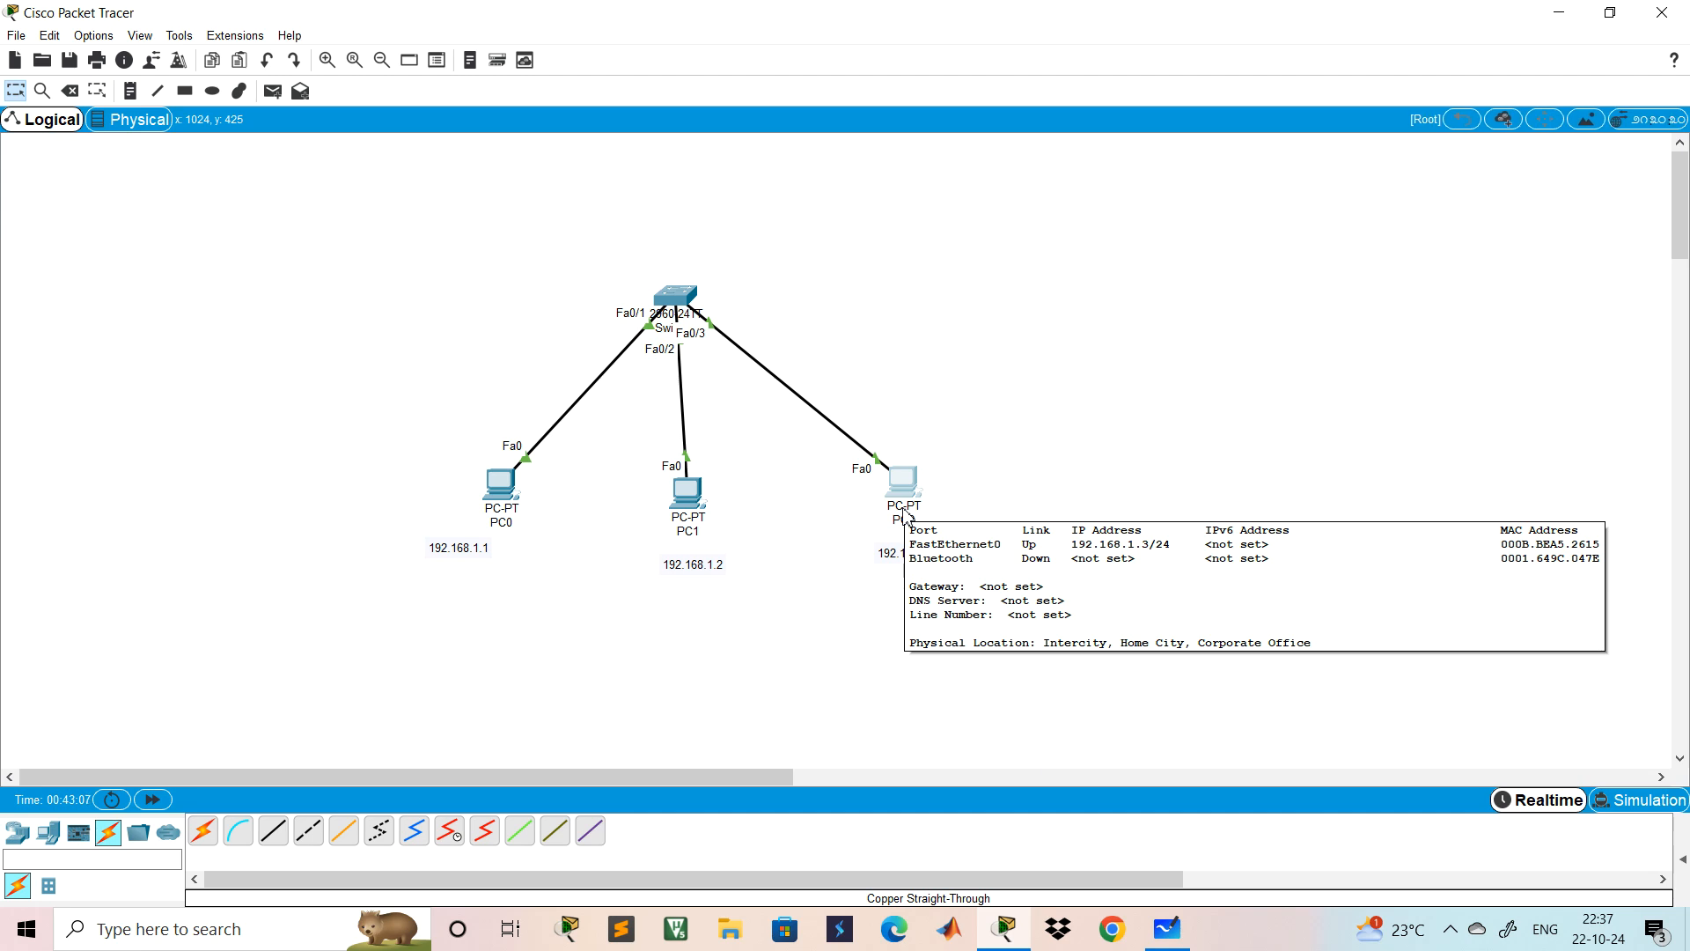
- Open the command-line interface of the 2960 switch and start a session at its user prompt
click(672, 299)
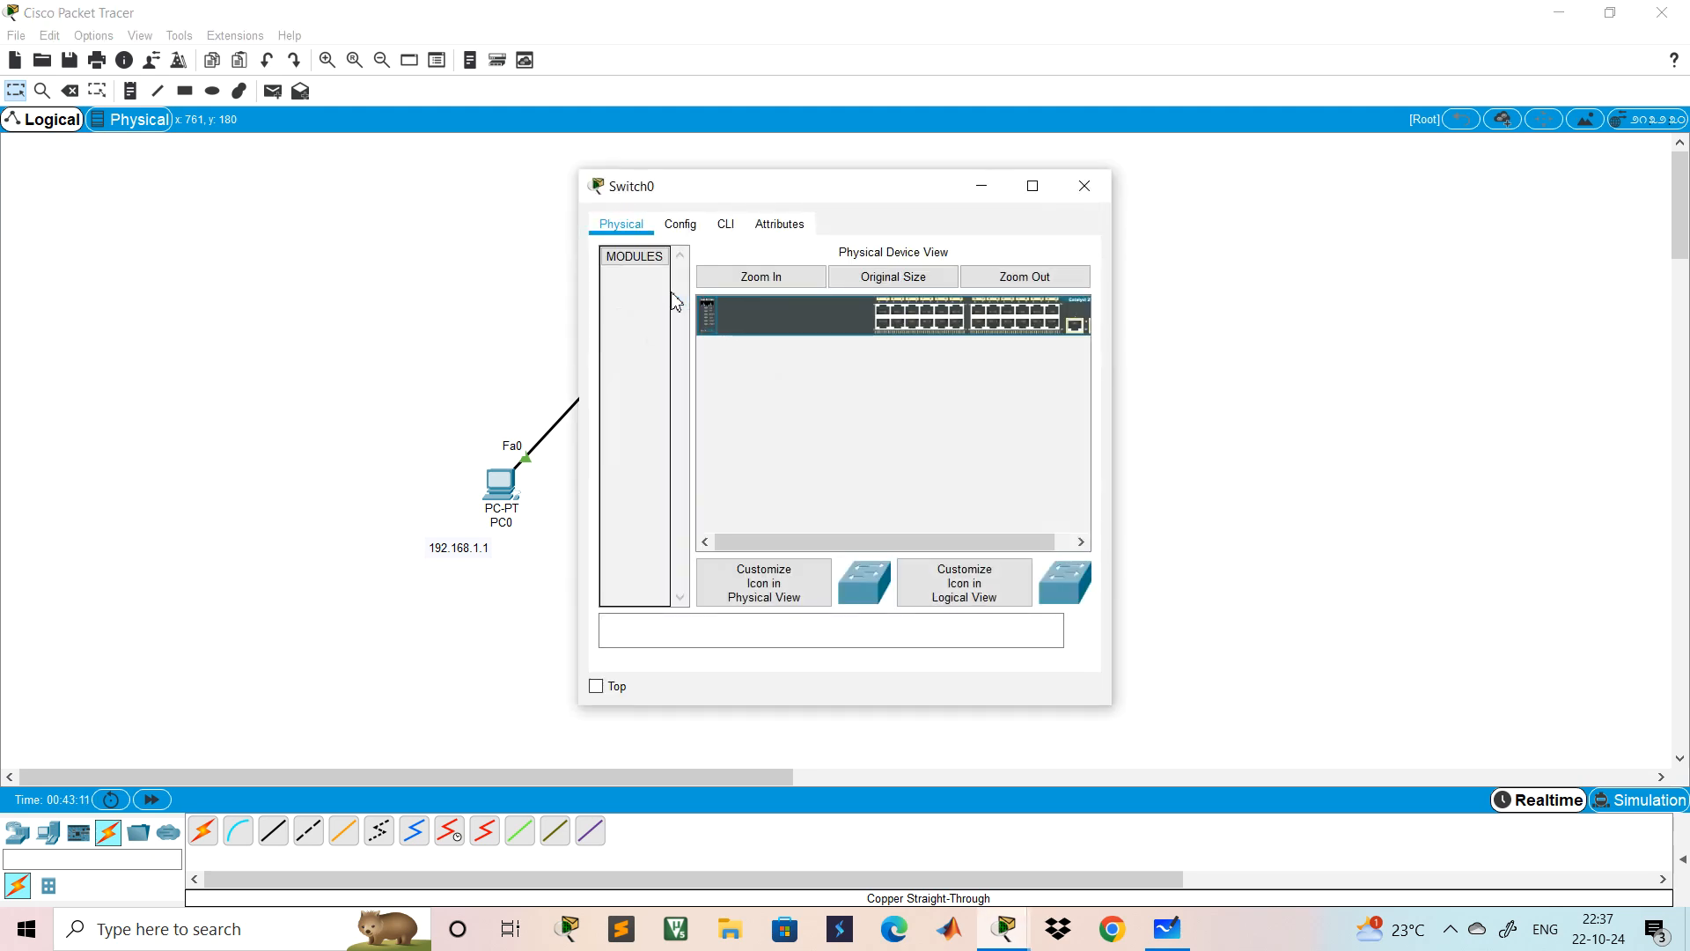
click(726, 225)
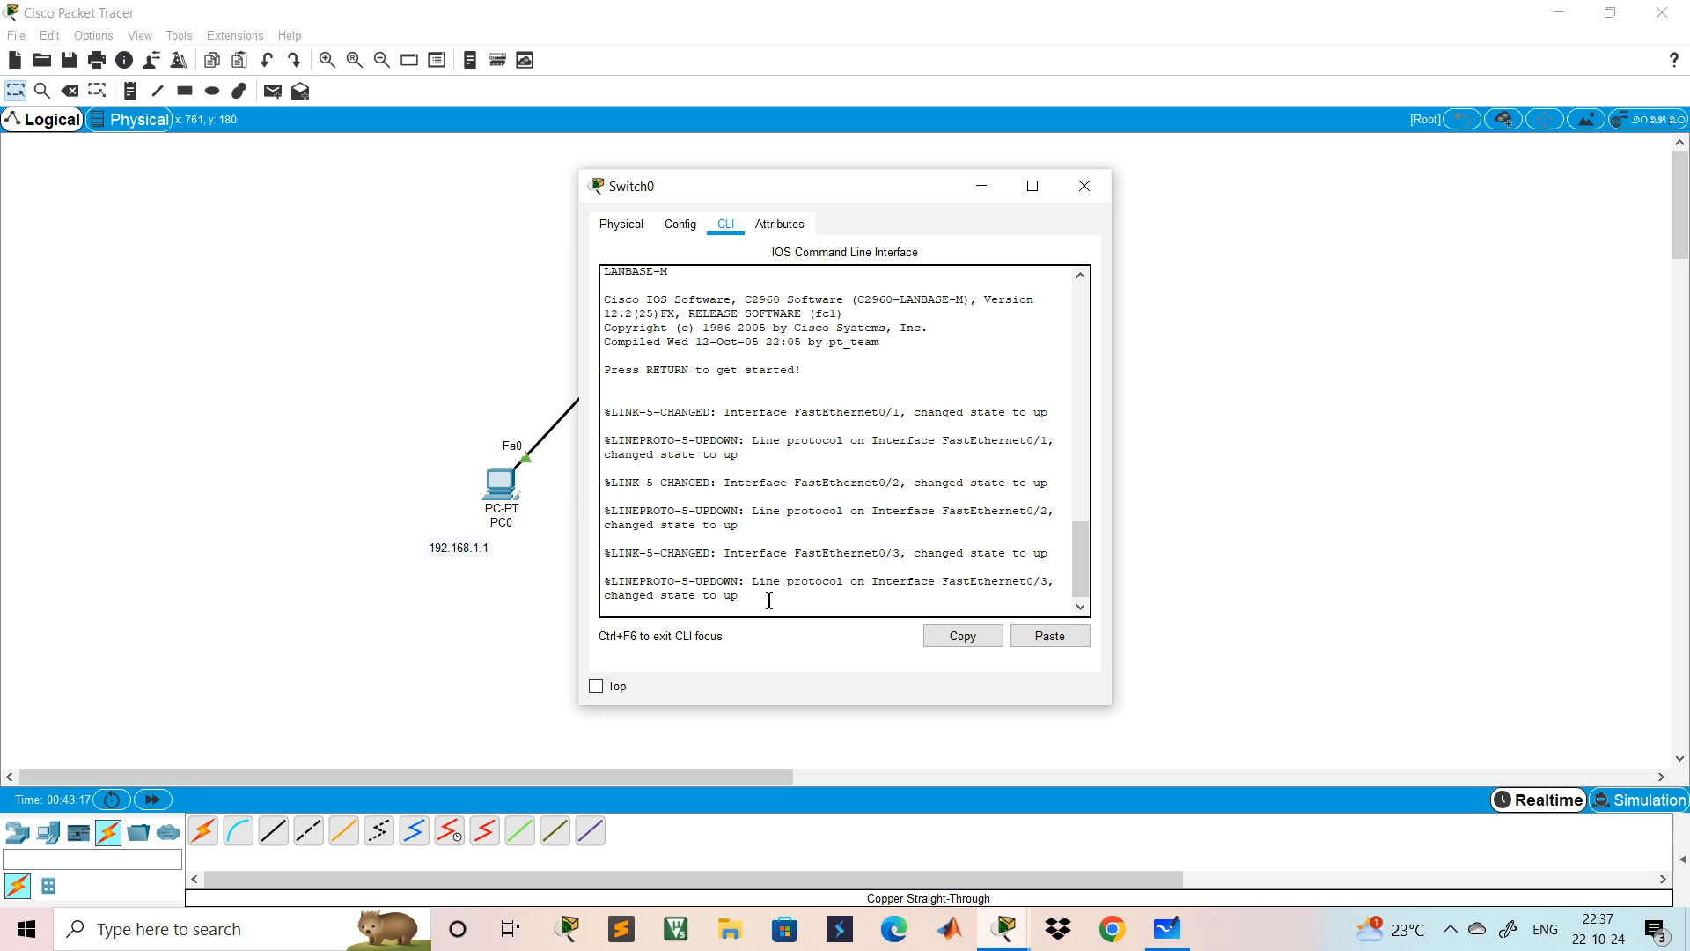
key(Return)
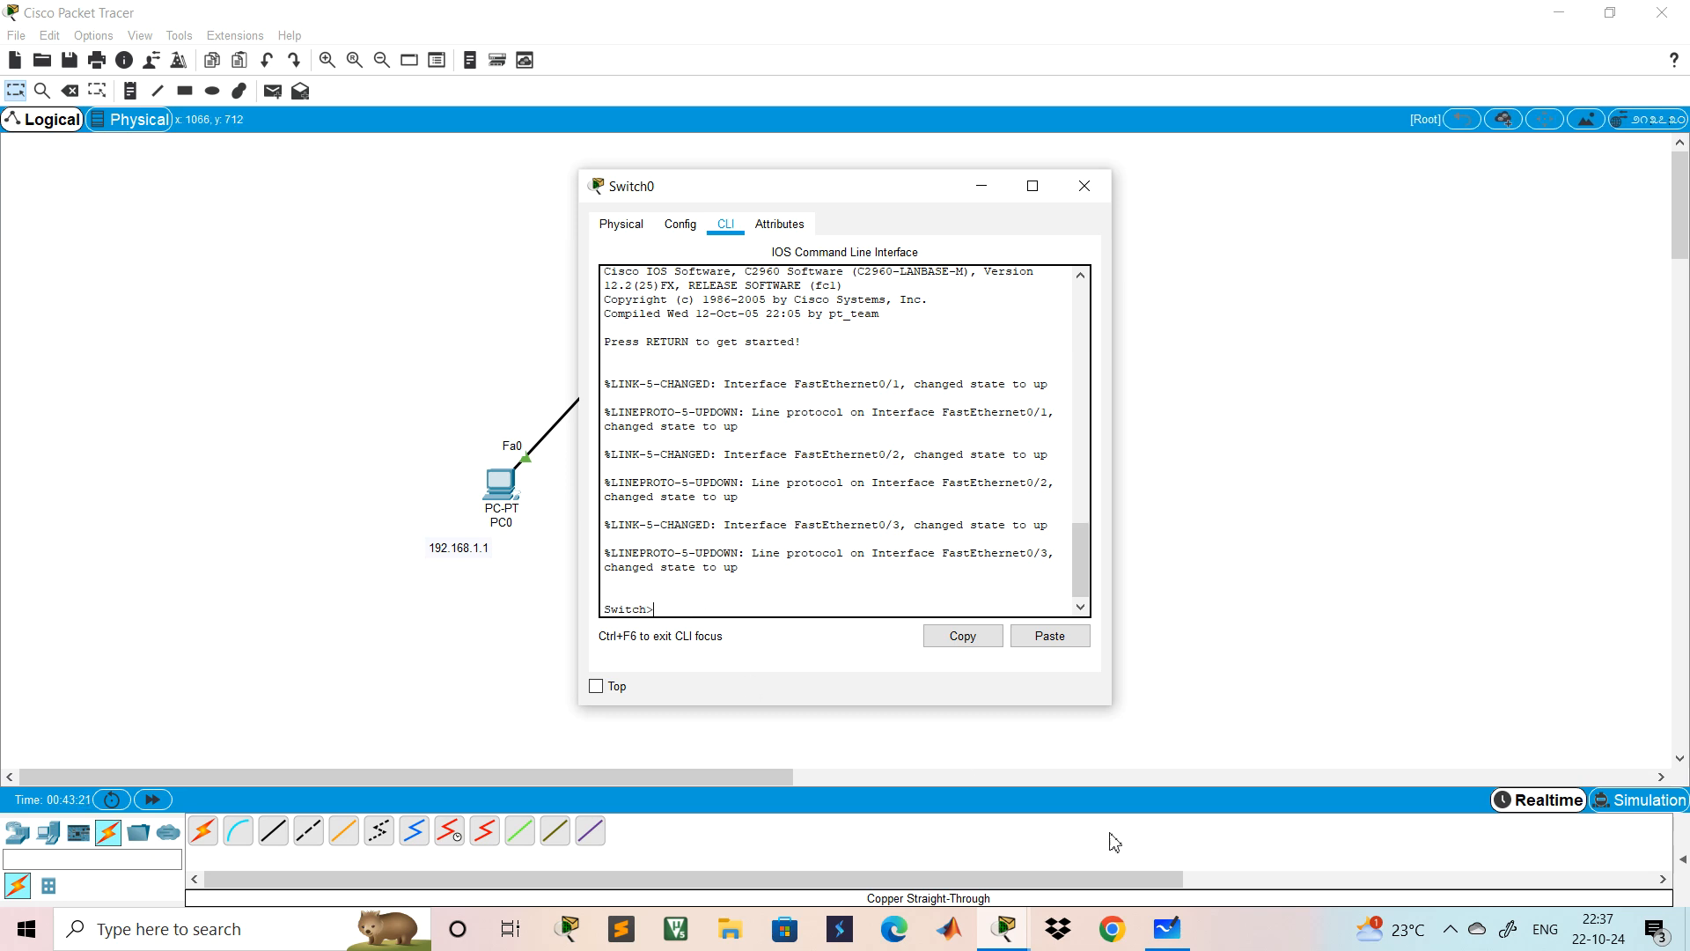
- Switch to Microsoft Whiteboard and handwrite the prompt "Switch>" in the blank area below the network diagram
click(1167, 928)
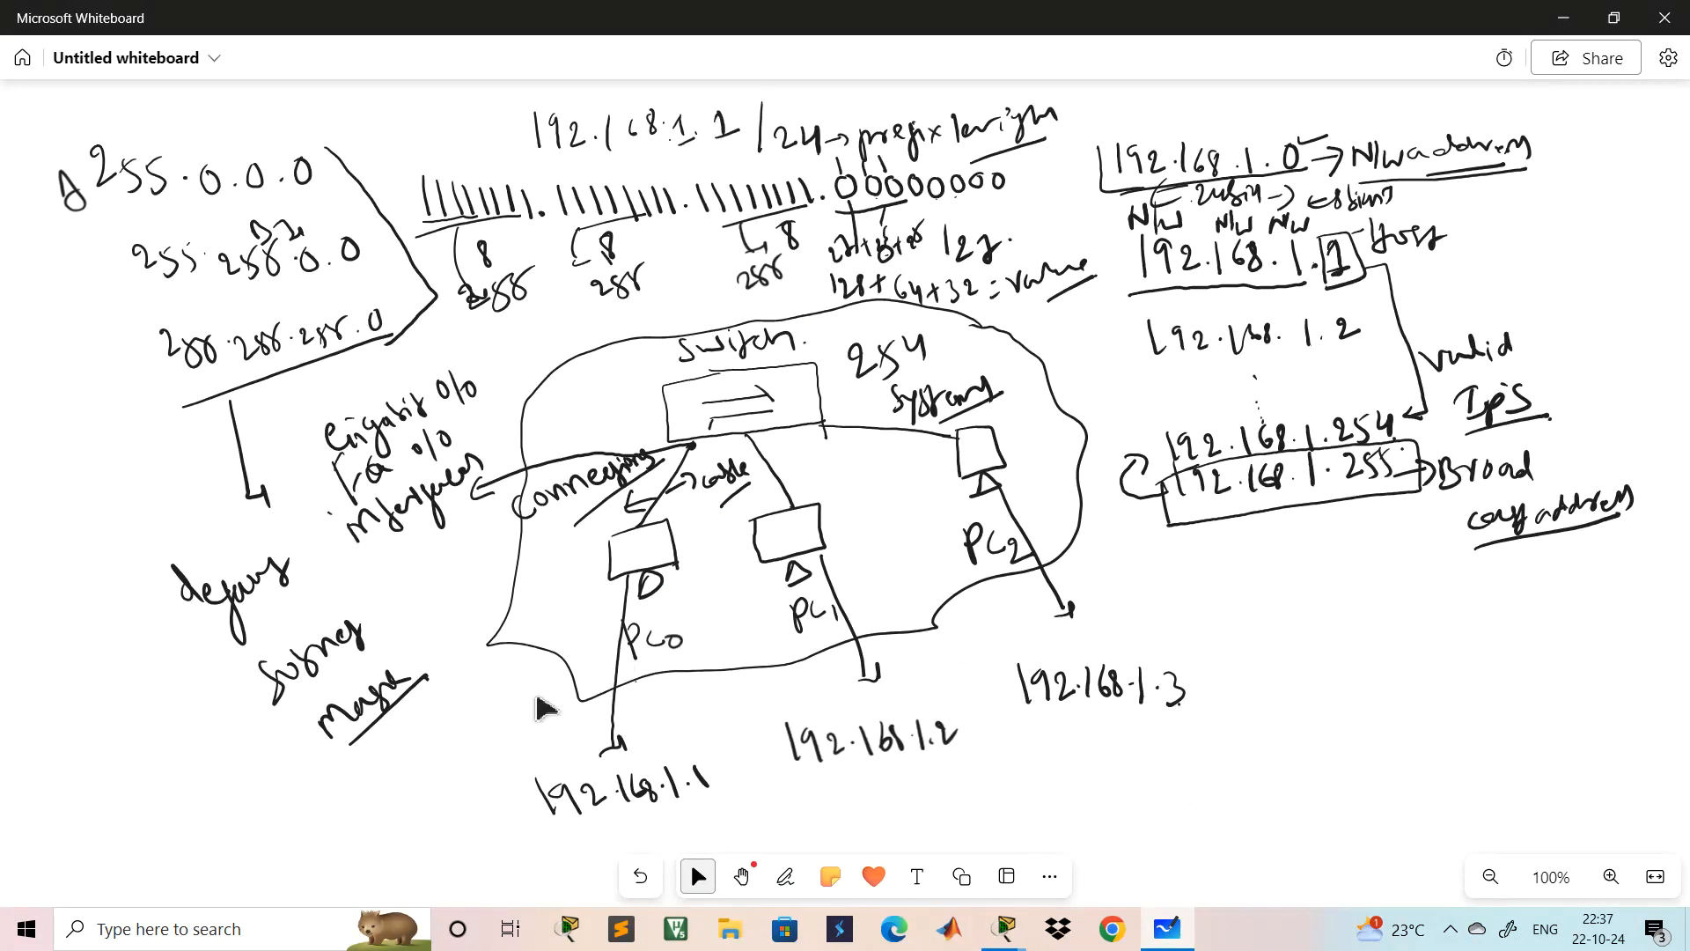
click(743, 876)
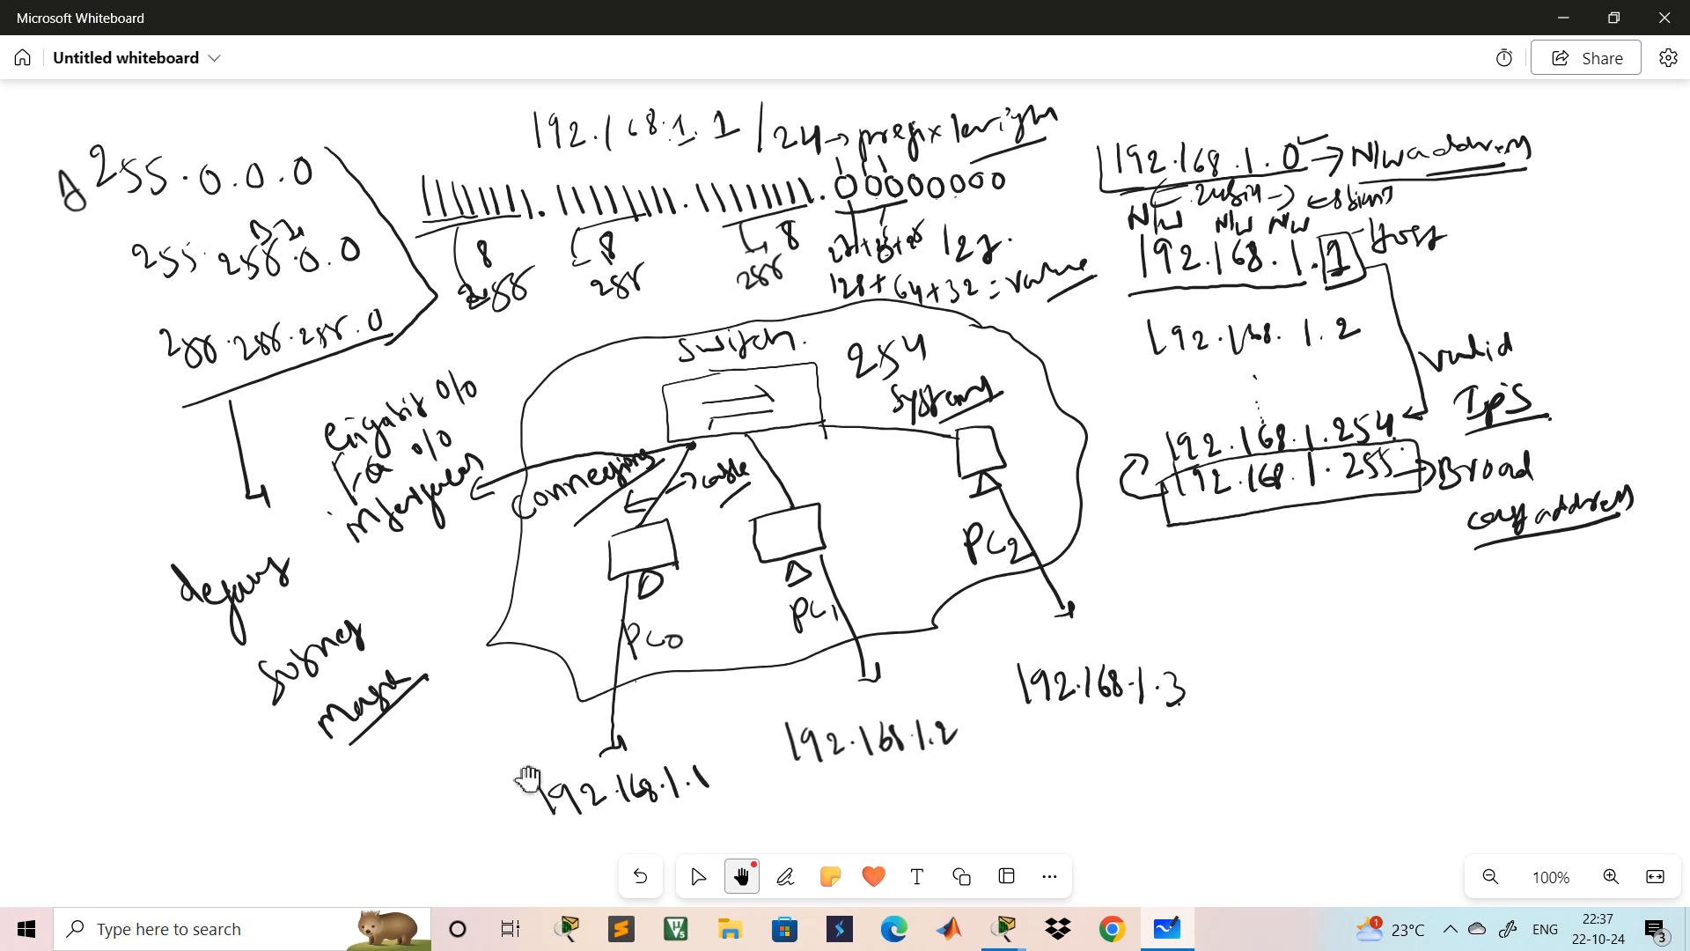
drag(452, 785, 506, 236)
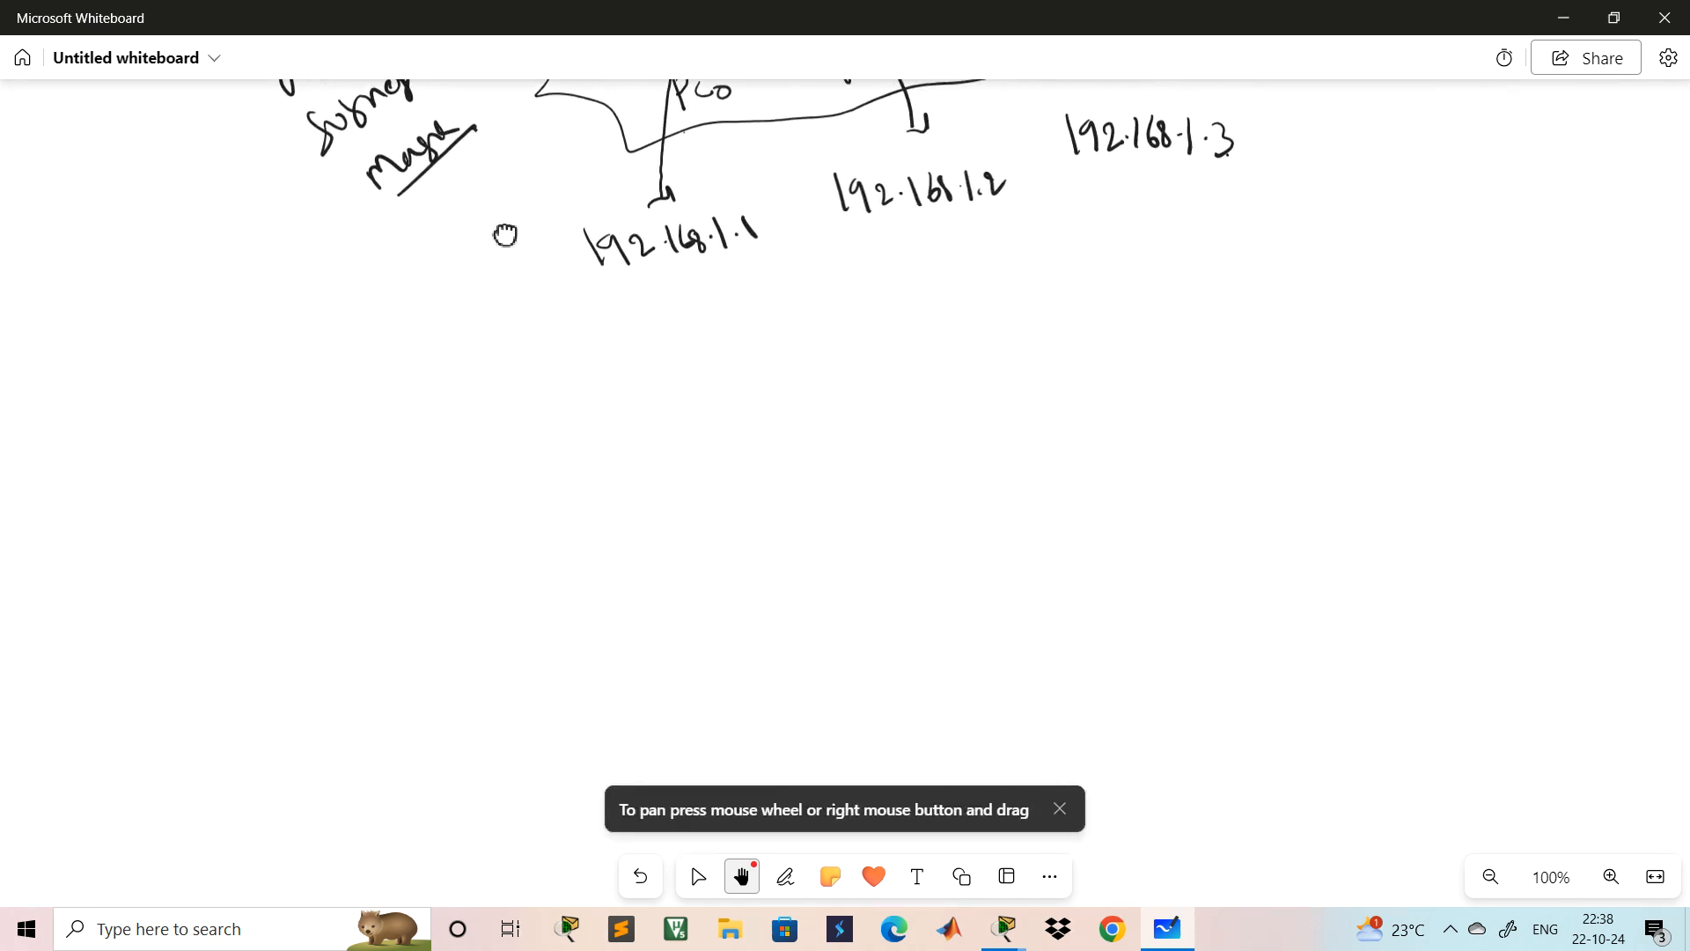
click(696, 891)
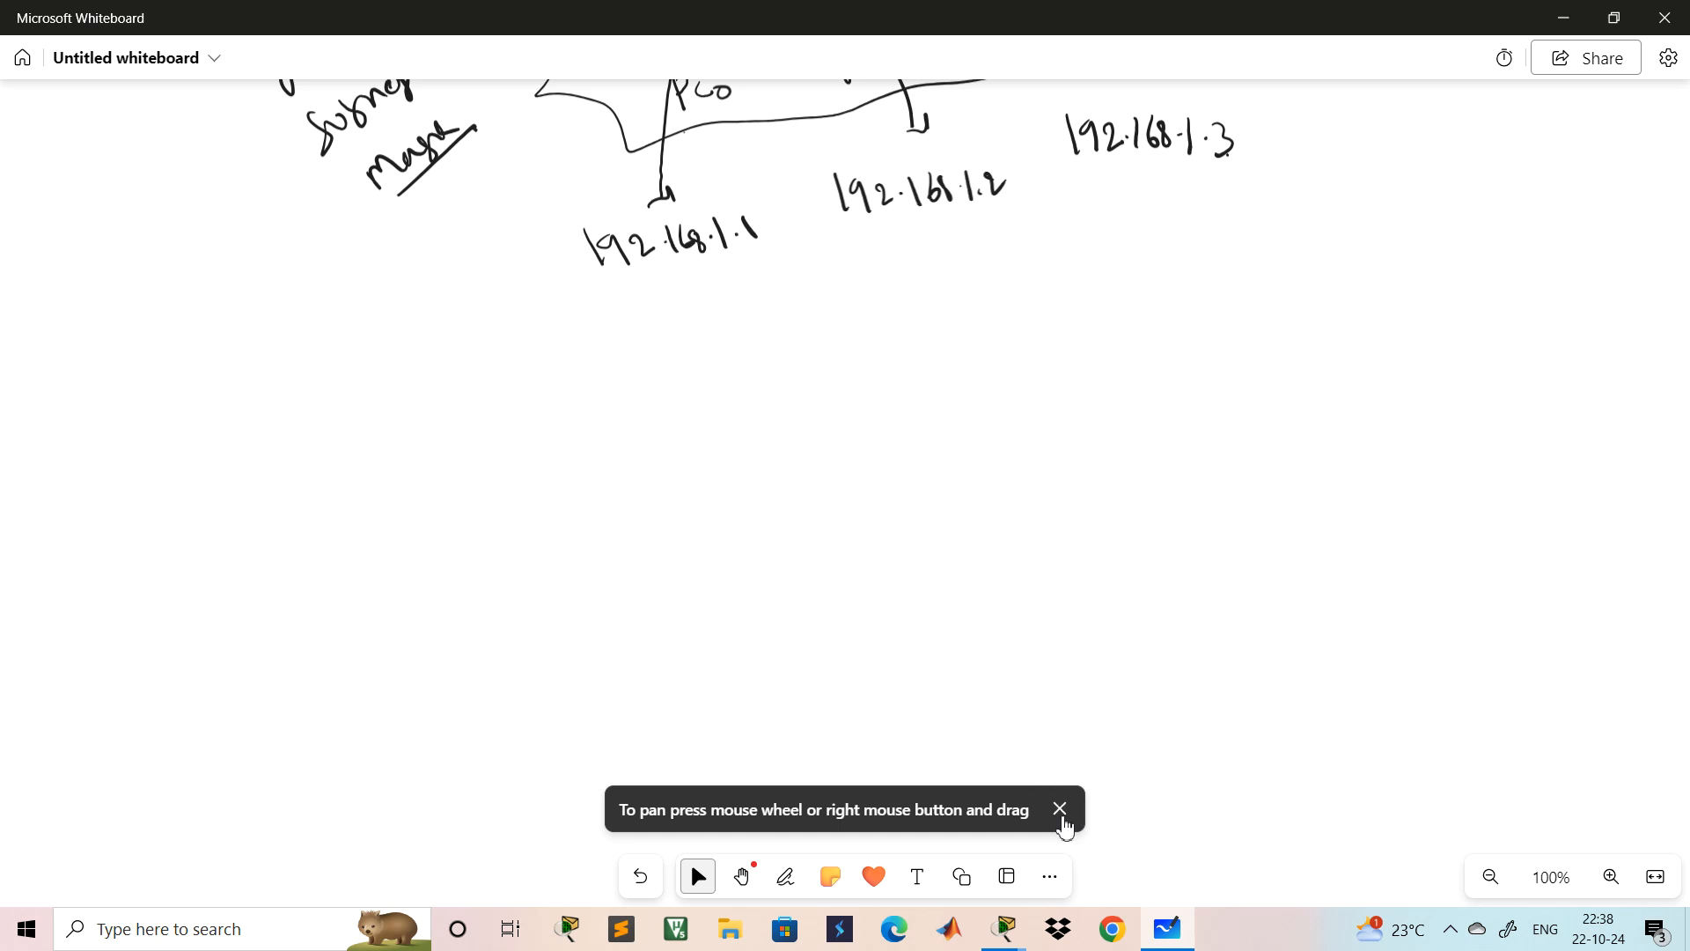
click(1060, 809)
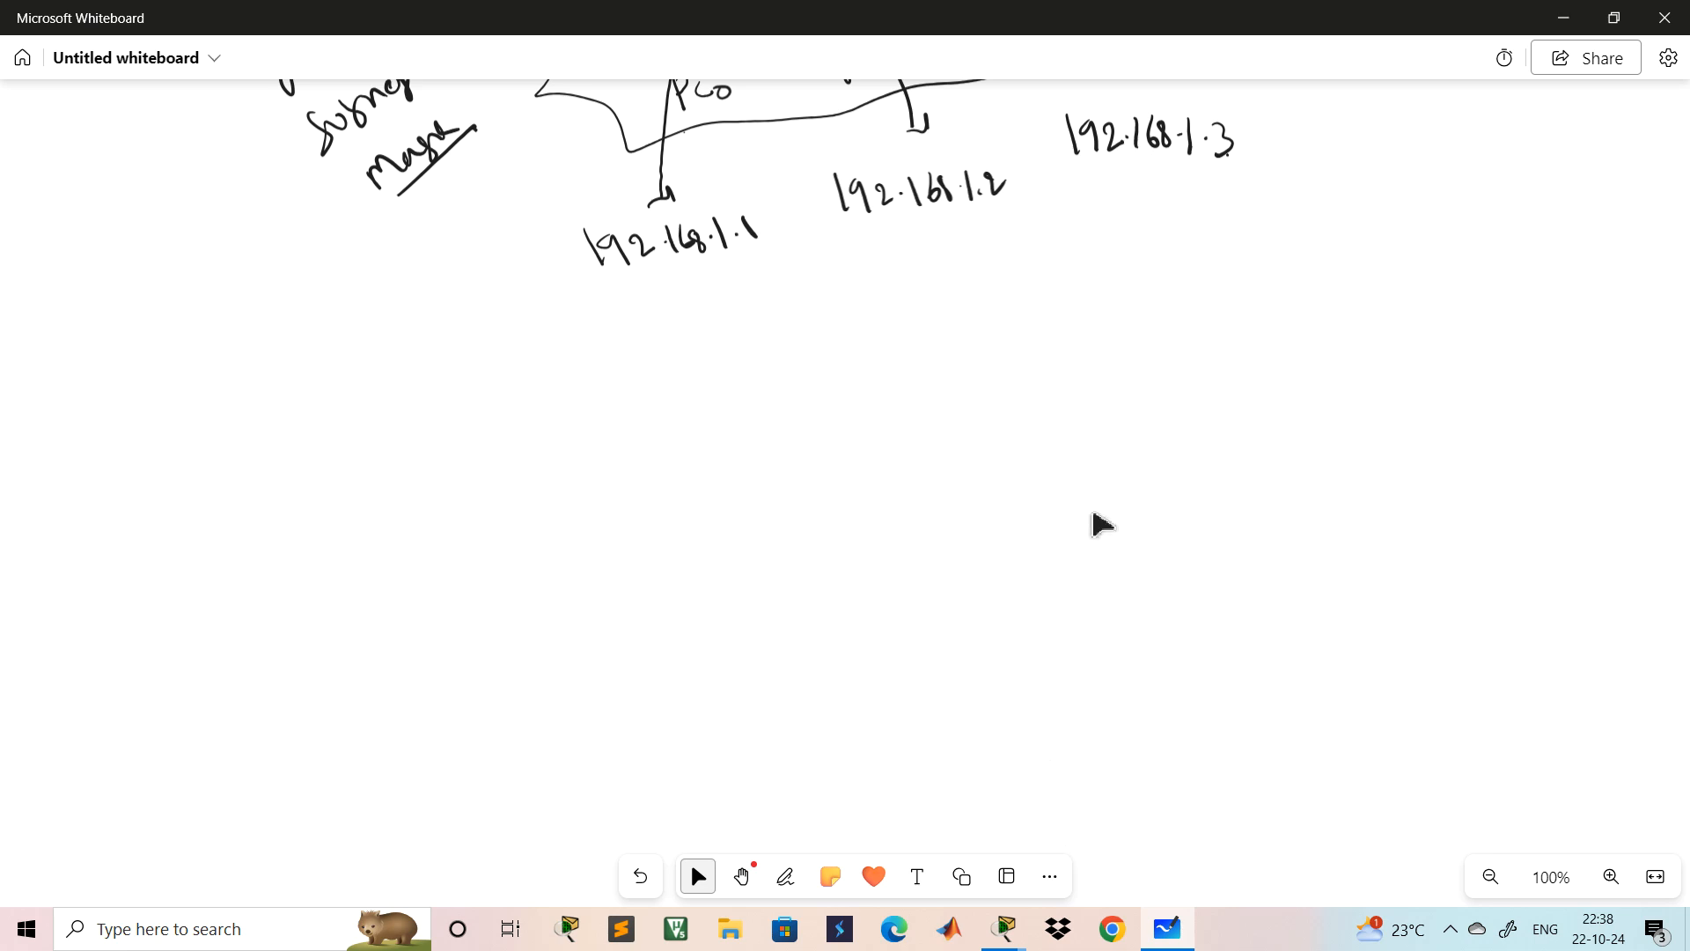
key(w)
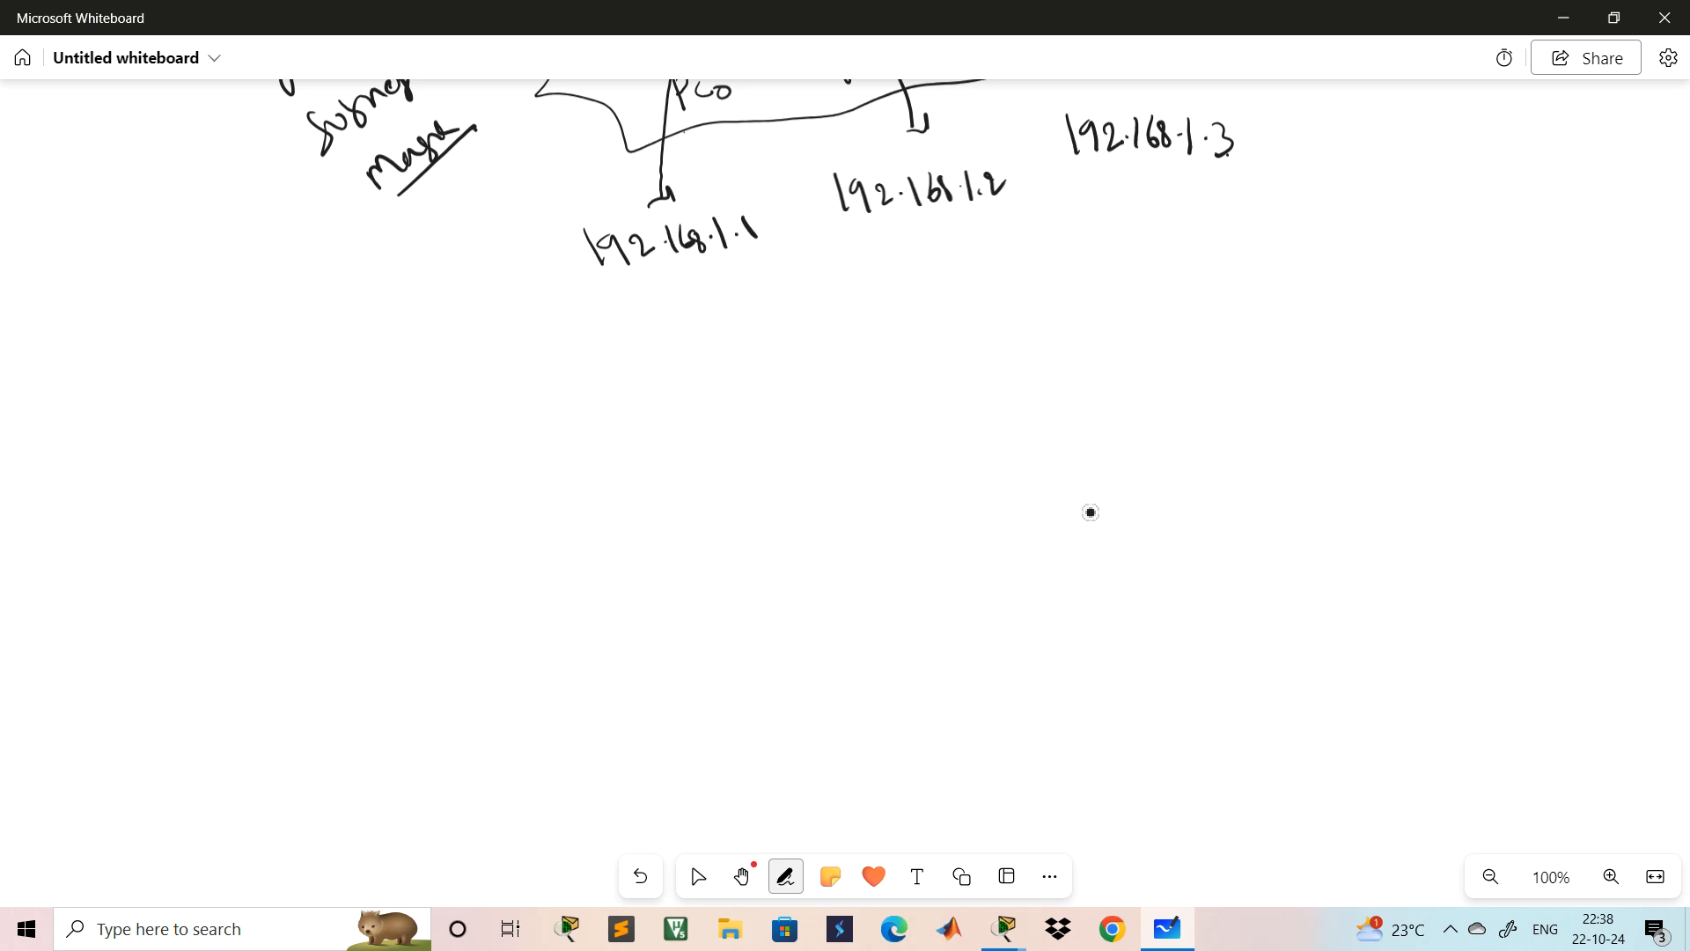
mouse_move(468, 376)
mouse_down()
mouse_move(451, 410)
mouse_move(496, 410)
mouse_move(510, 391)
mouse_up()
mouse_move(525, 390)
mouse_down()
mouse_move(535, 420)
mouse_move(562, 384)
mouse_up()
mouse_move(574, 371)
mouse_down()
mouse_move(572, 393)
mouse_move(604, 400)
mouse_move(564, 404)
mouse_move(643, 396)
mouse_move(618, 411)
mouse_up()
click(698, 876)
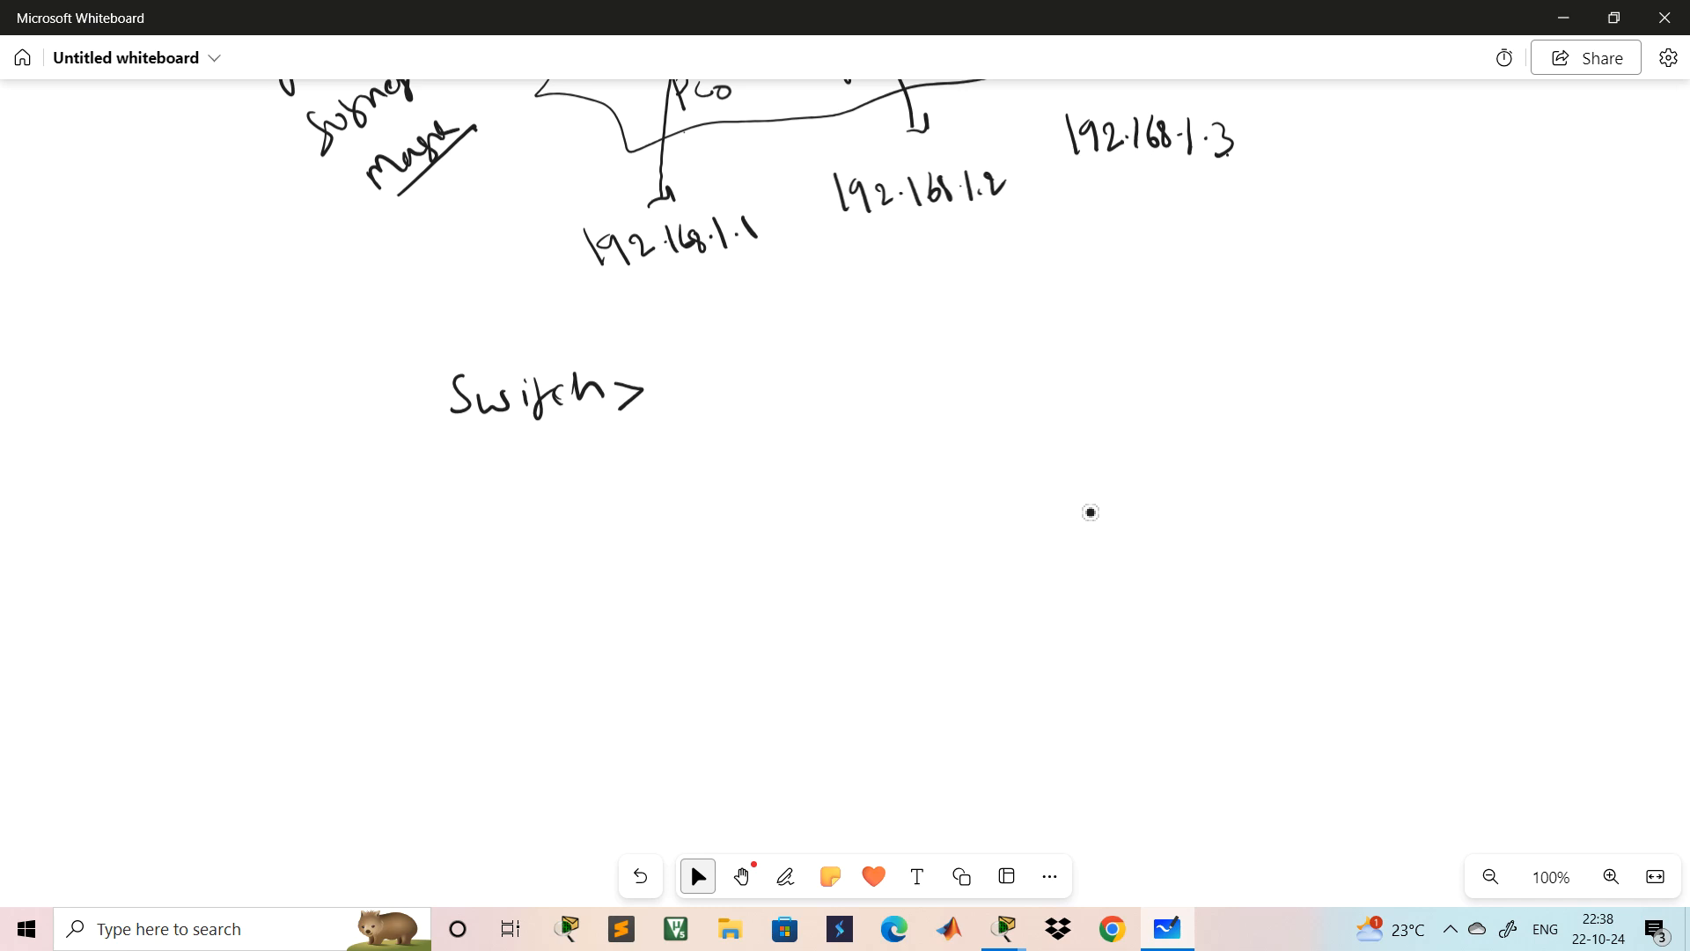
- Handwrite "enable" with a return arrow after the "Switch>" prompt, and write "Switch#" on the line below
mouse_move(662, 400)
mouse_down()
mouse_move(827, 415)
mouse_move(795, 430)
mouse_move(817, 441)
mouse_up()
mouse_move(495, 474)
mouse_down()
mouse_move(477, 505)
mouse_move(661, 480)
mouse_move(640, 515)
mouse_up()
click(698, 876)
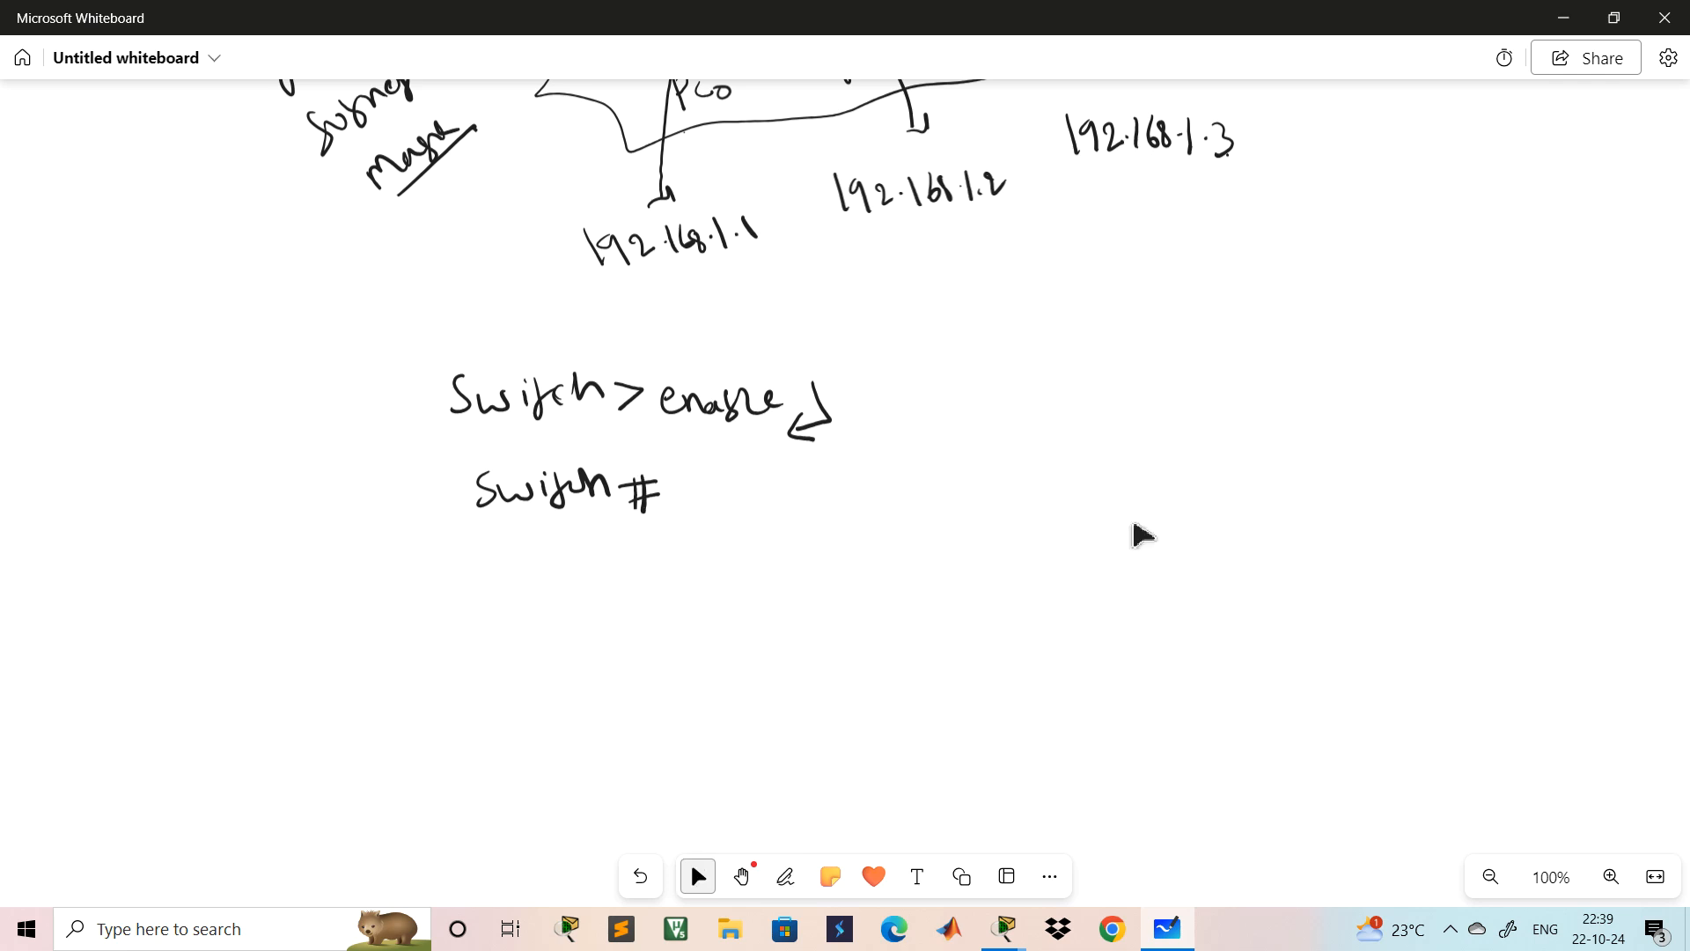
- Return to the Switch0 command line in Packet Tracer and enter privileged mode with the enable command
mouse_move(1011, 932)
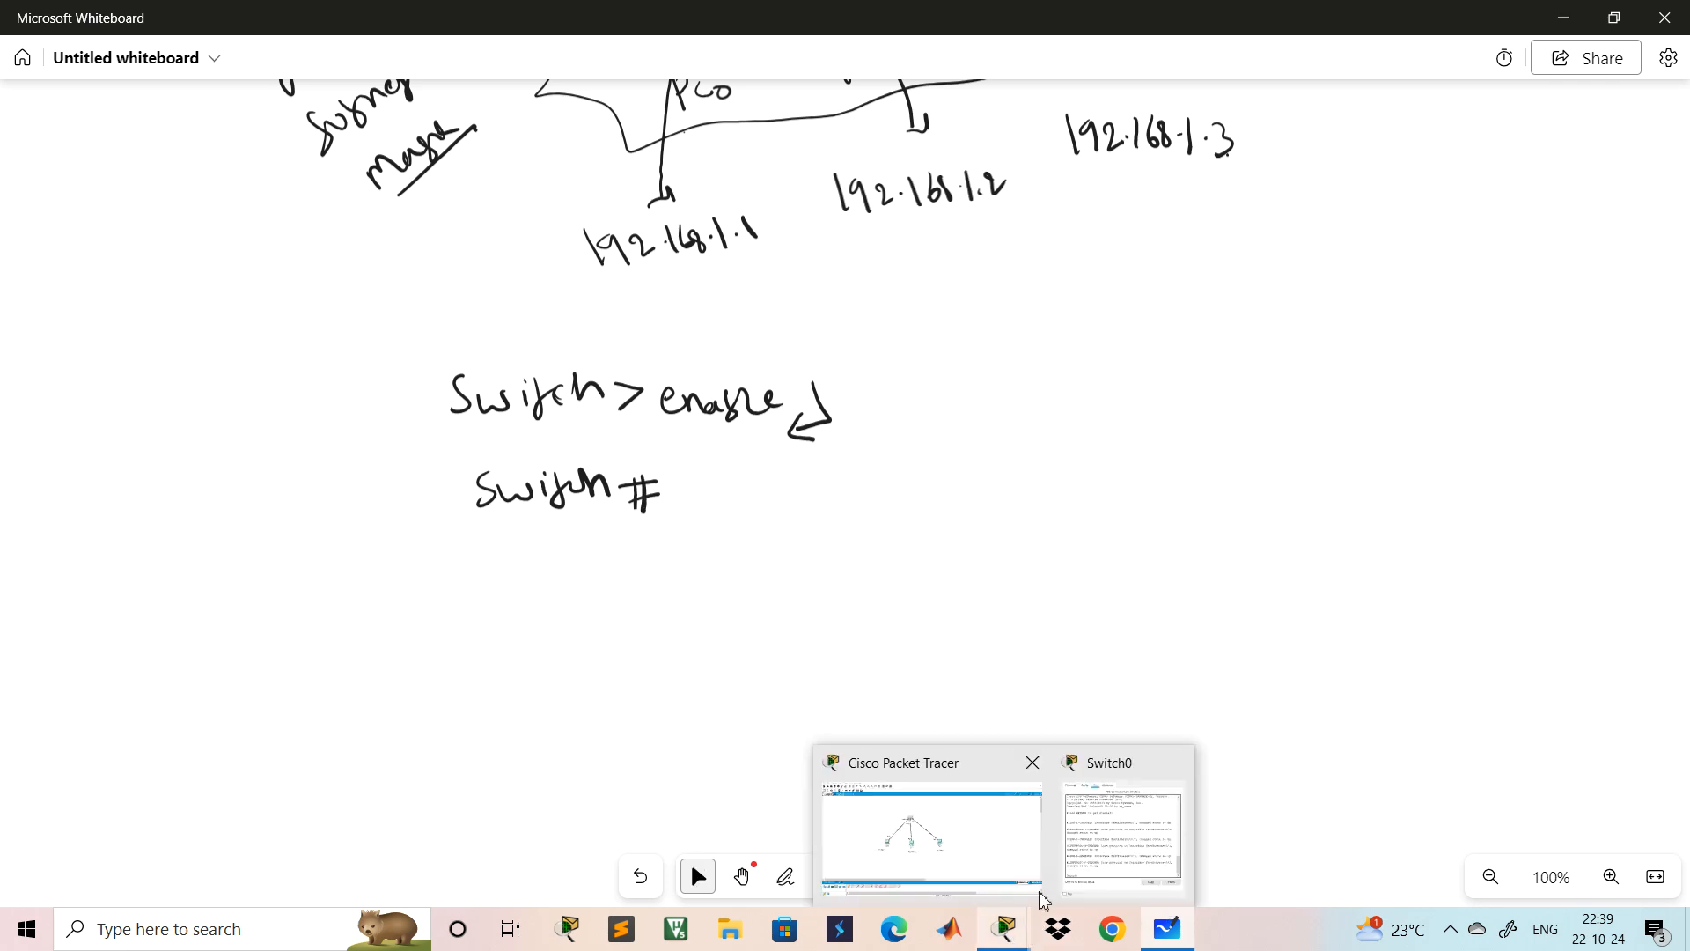
click(1146, 838)
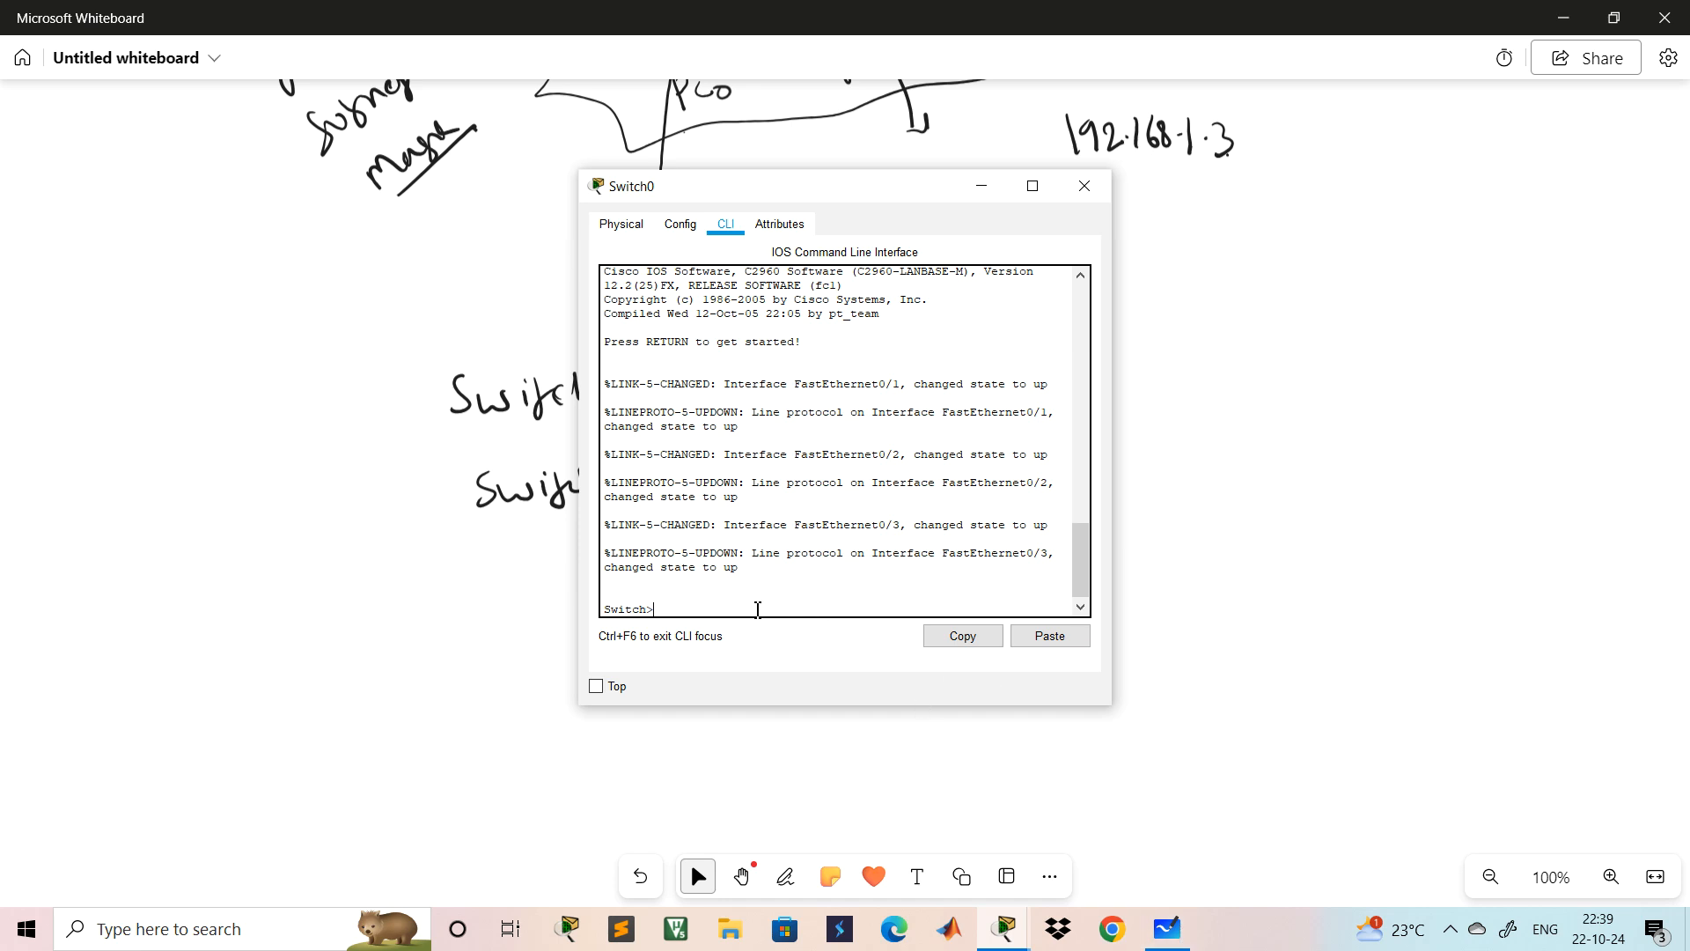
text(enable)
key(Return)
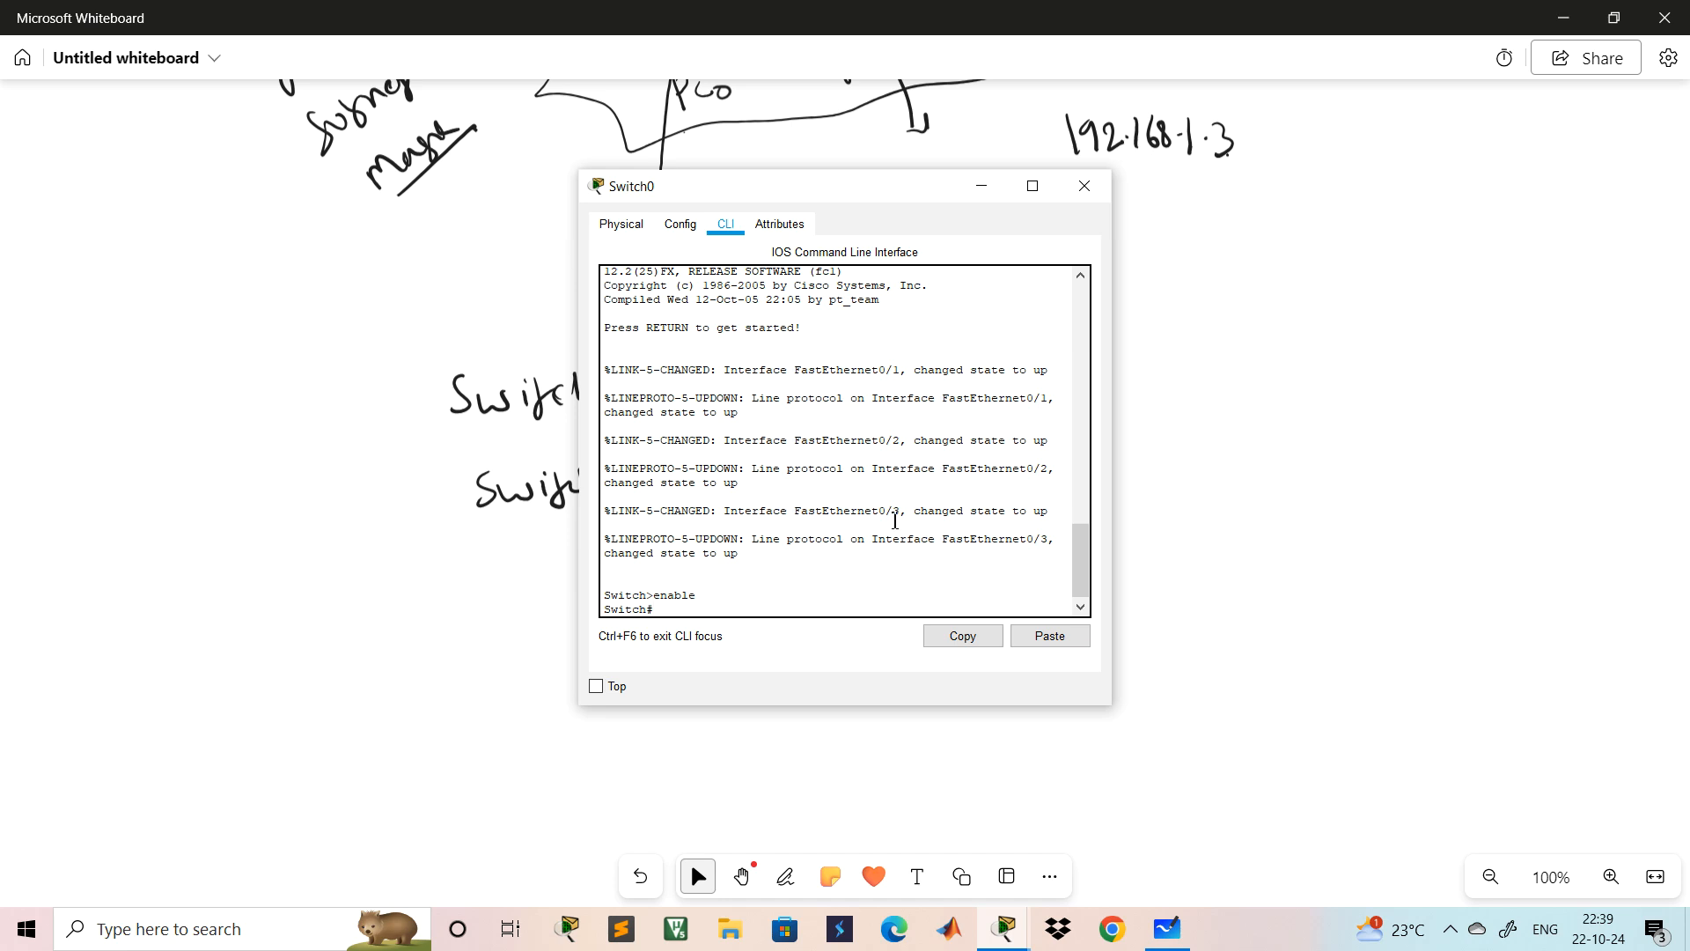
- List the available privileged exec commands with ? and page through the help to its end
text(?)
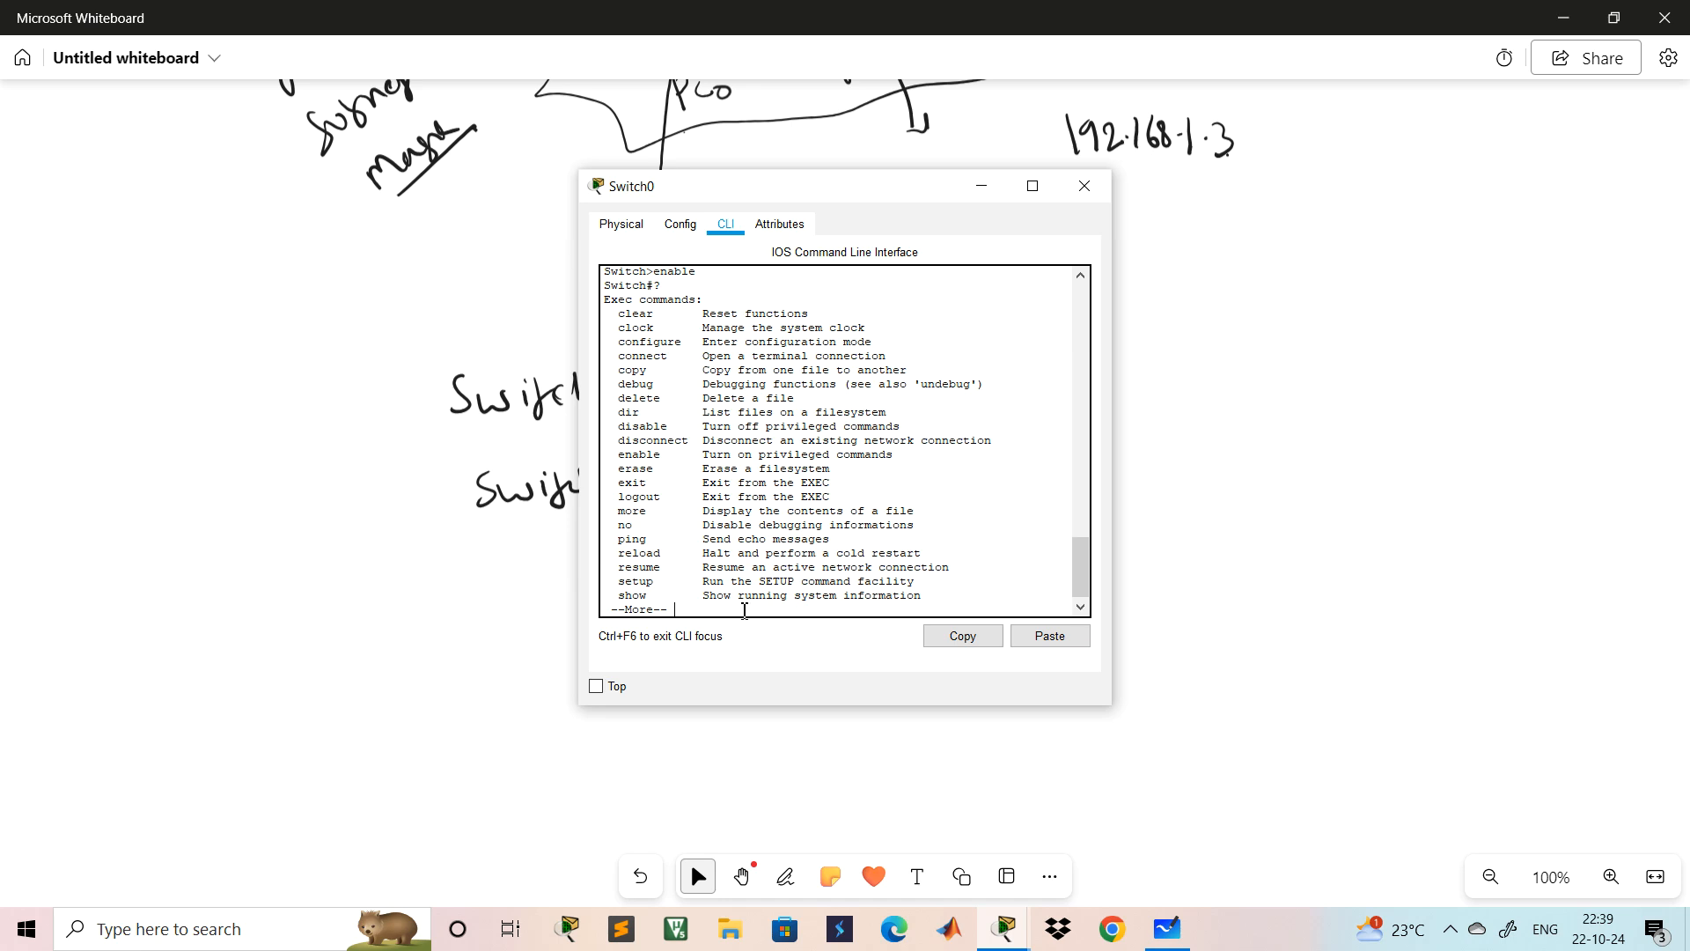
key(Return)
key(Return)
key(Return)
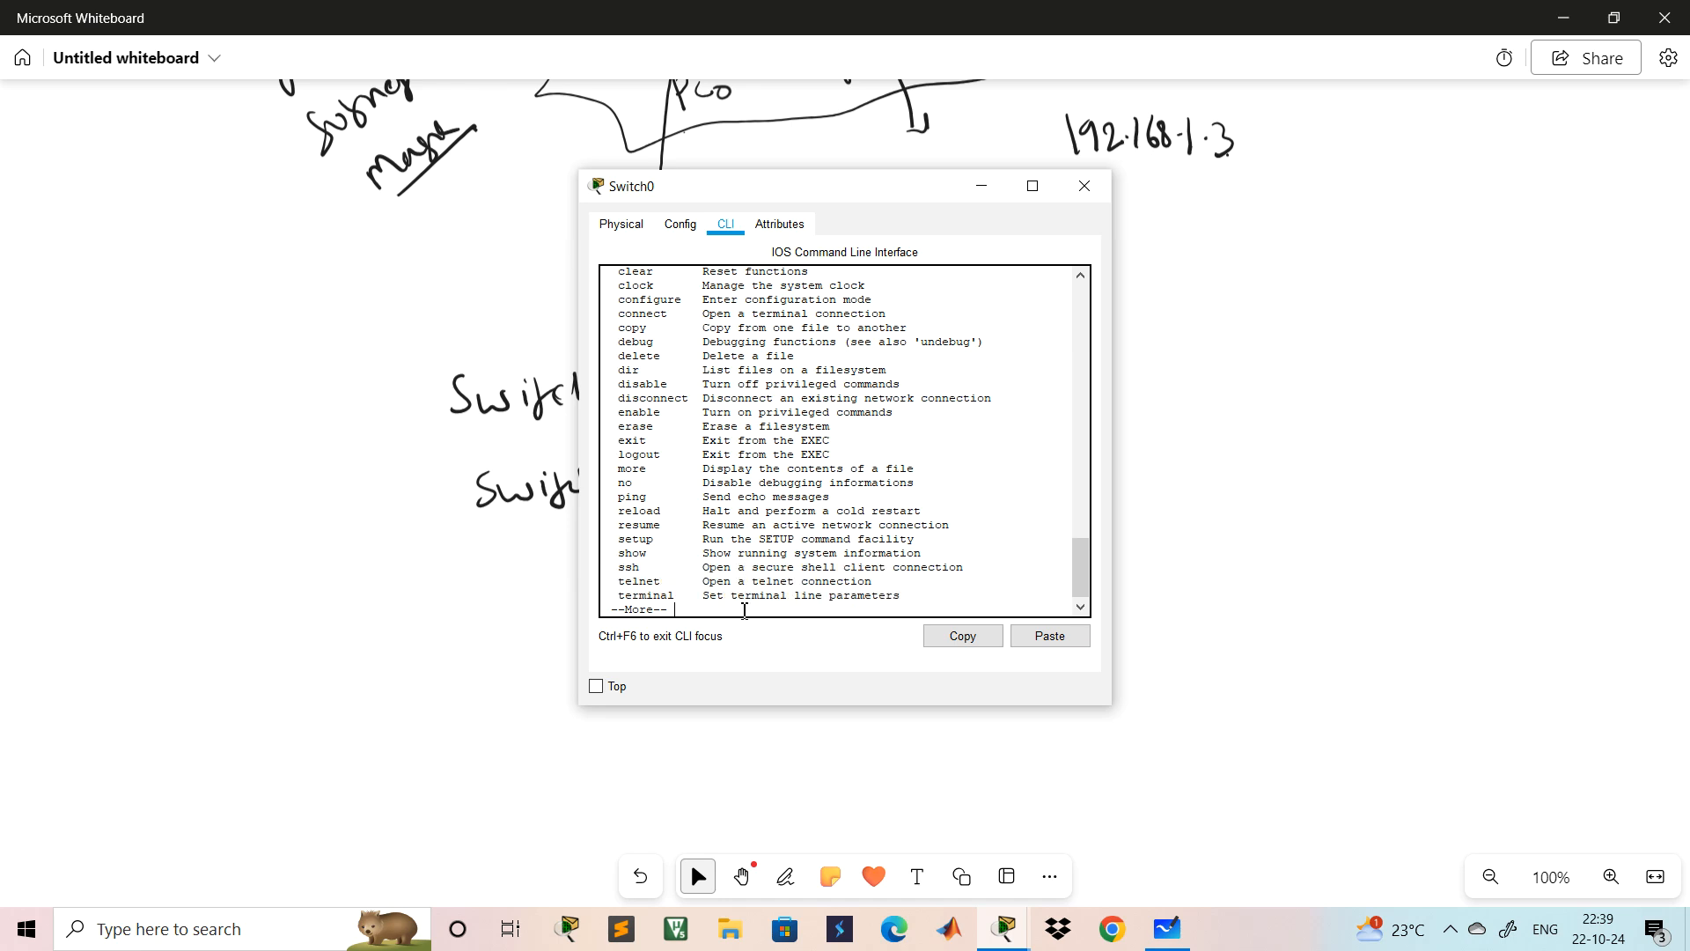
key(Return)
key(Return)
key(Return)
key(Return)
key(Return)
key(Return)
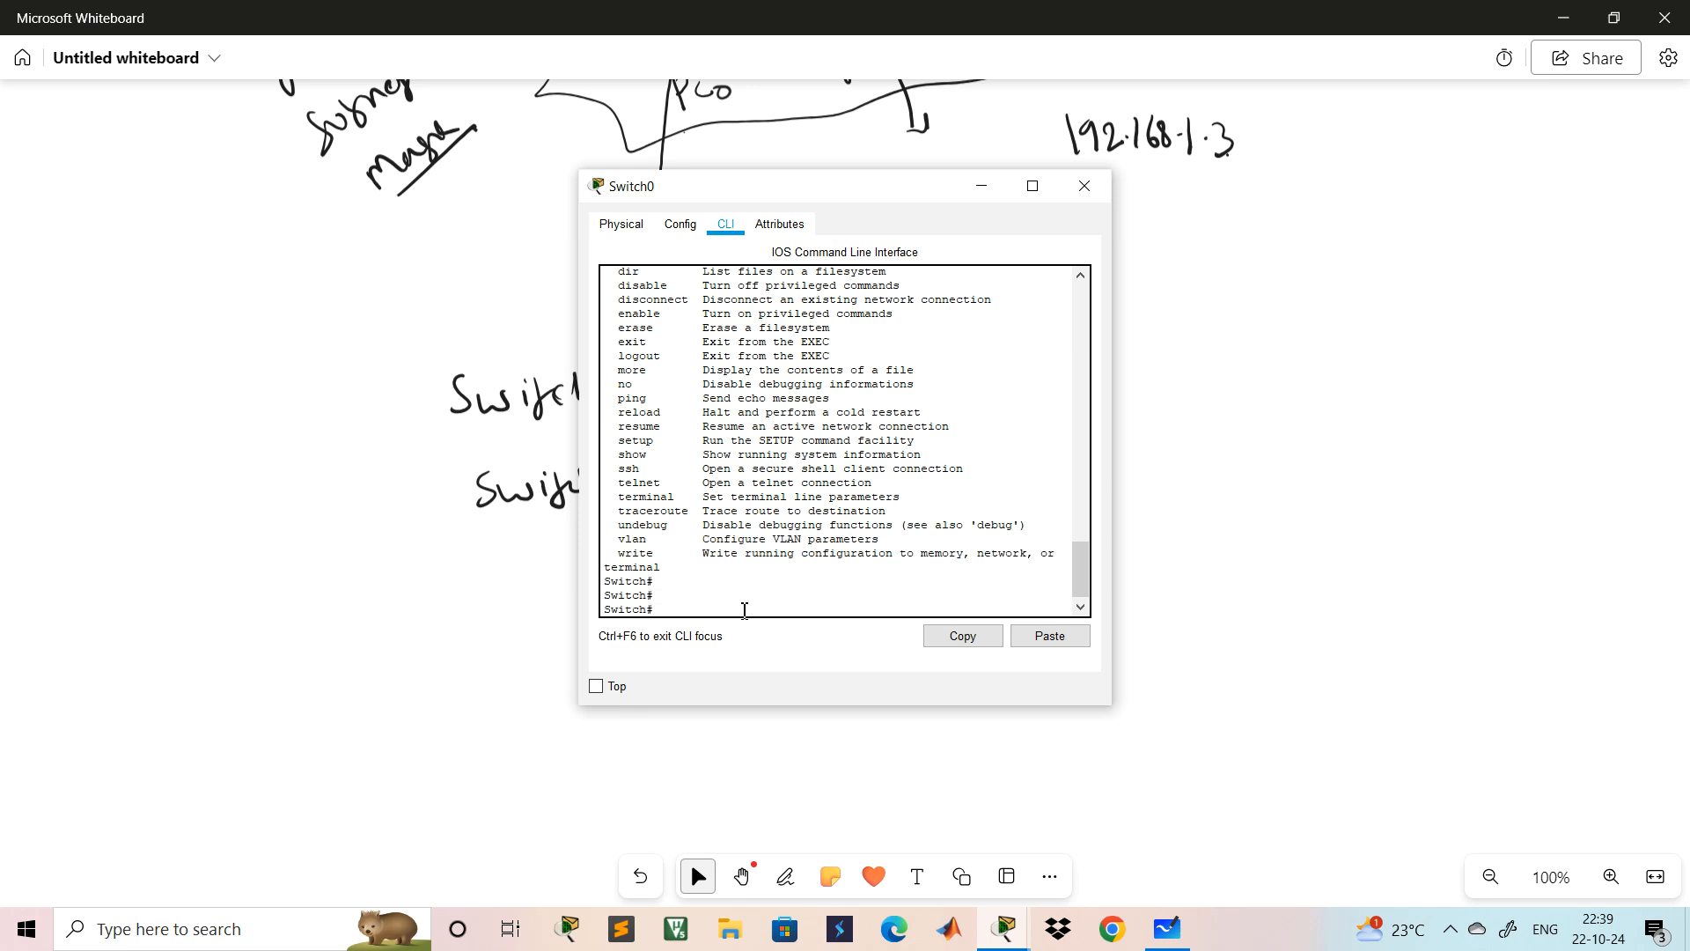
- List the options of the show command with "show ?" and highlight the mac-address-table entry
text(show)
text(?)
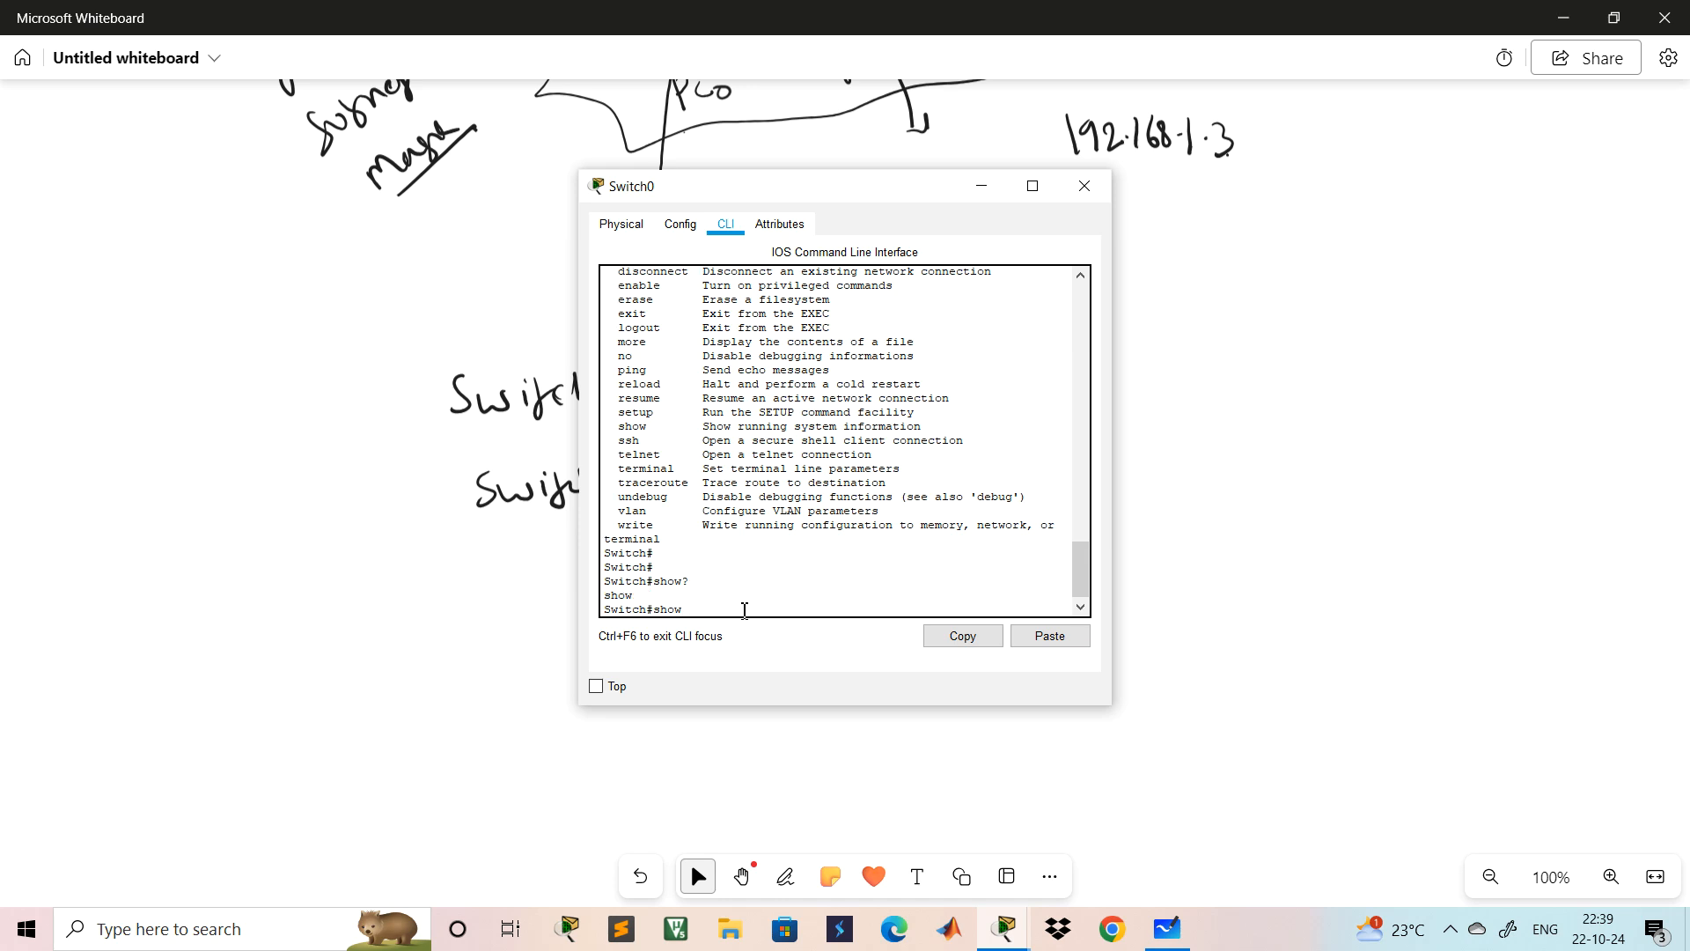
text( ?)
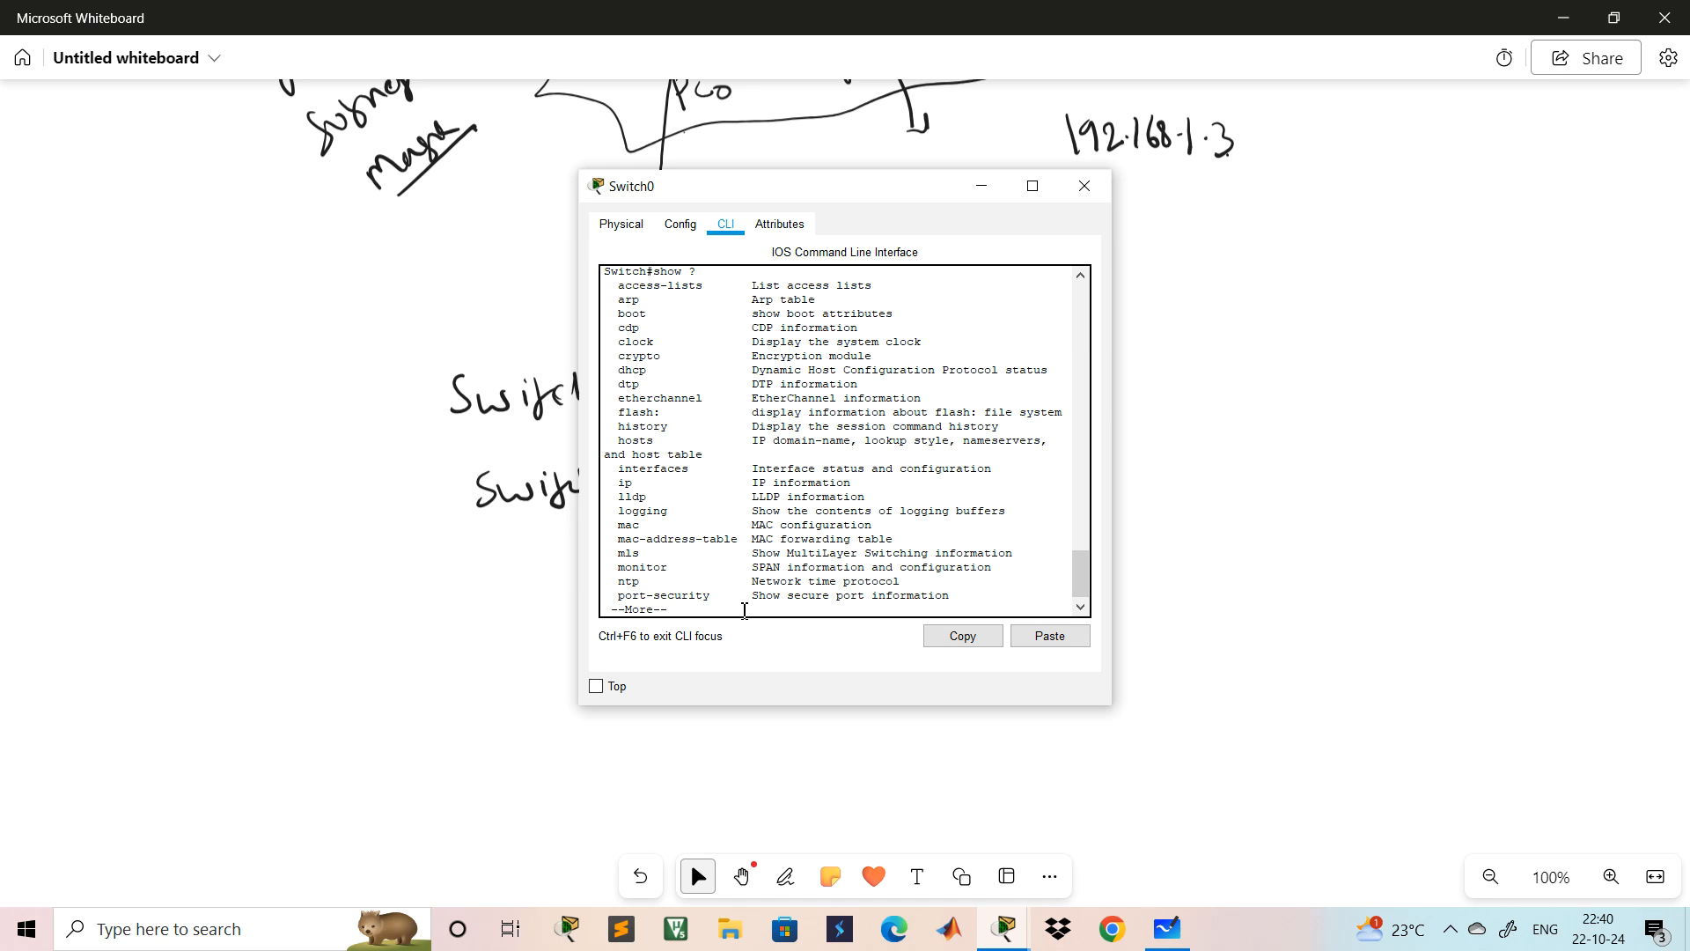
drag(615, 546, 903, 543)
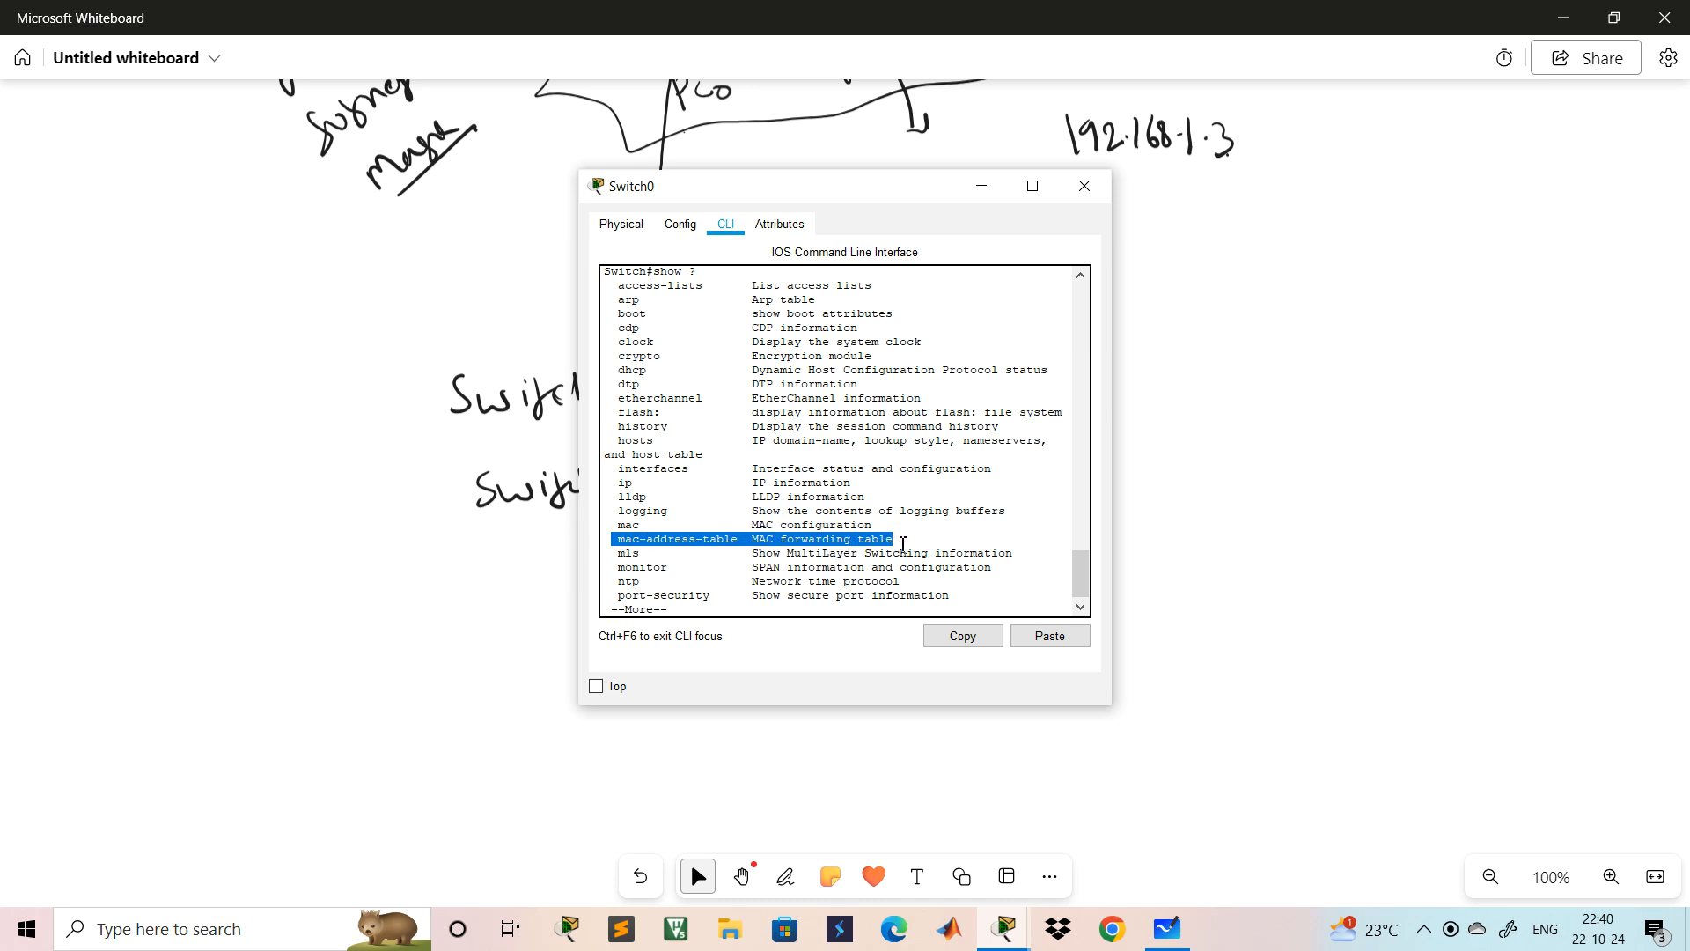
click(729, 614)
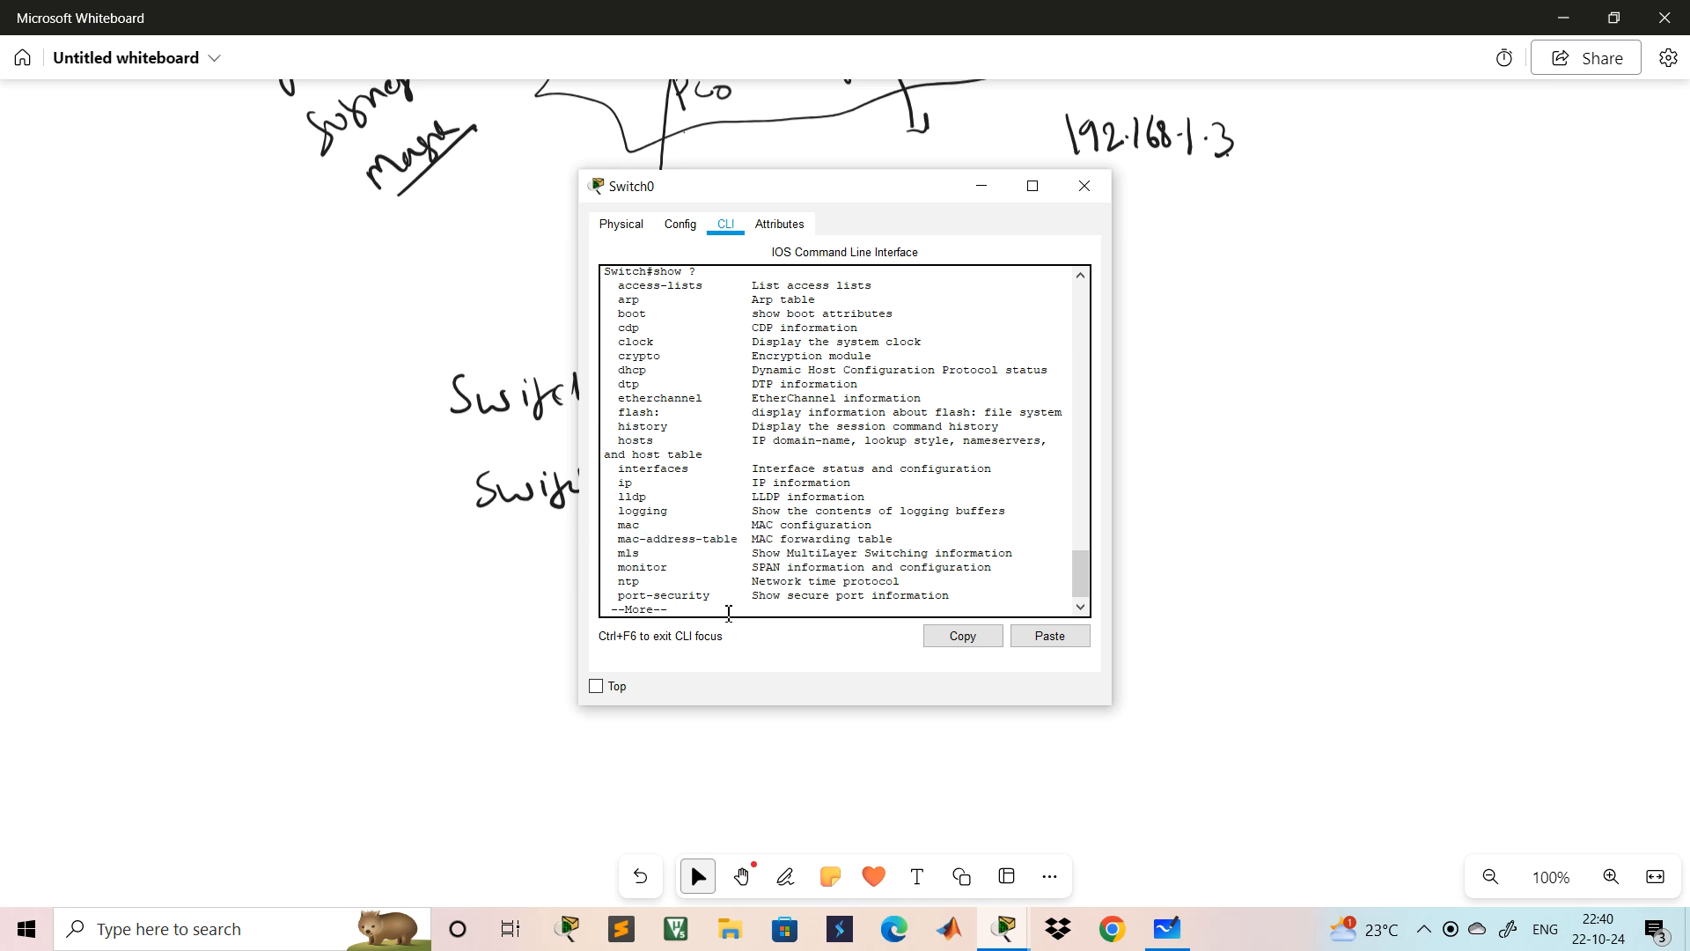
- Page through the remaining options listed by "show ?" up to the end of the help
key(space)
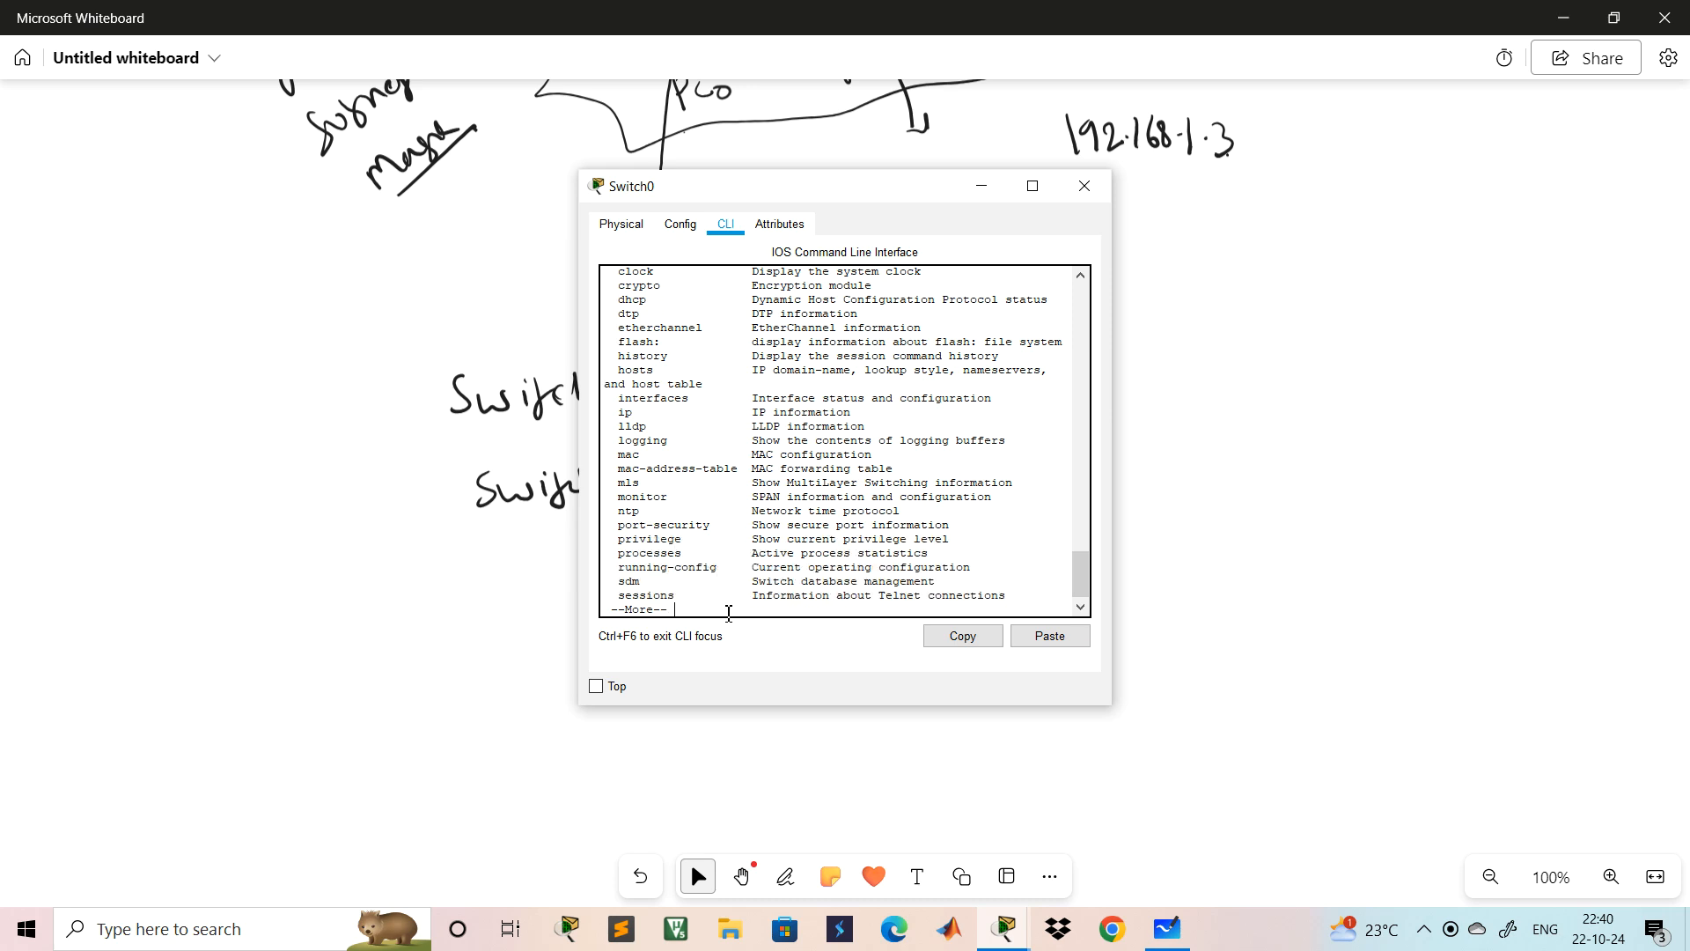
key(Return)
key(Return)
key(Return)
key(Return)
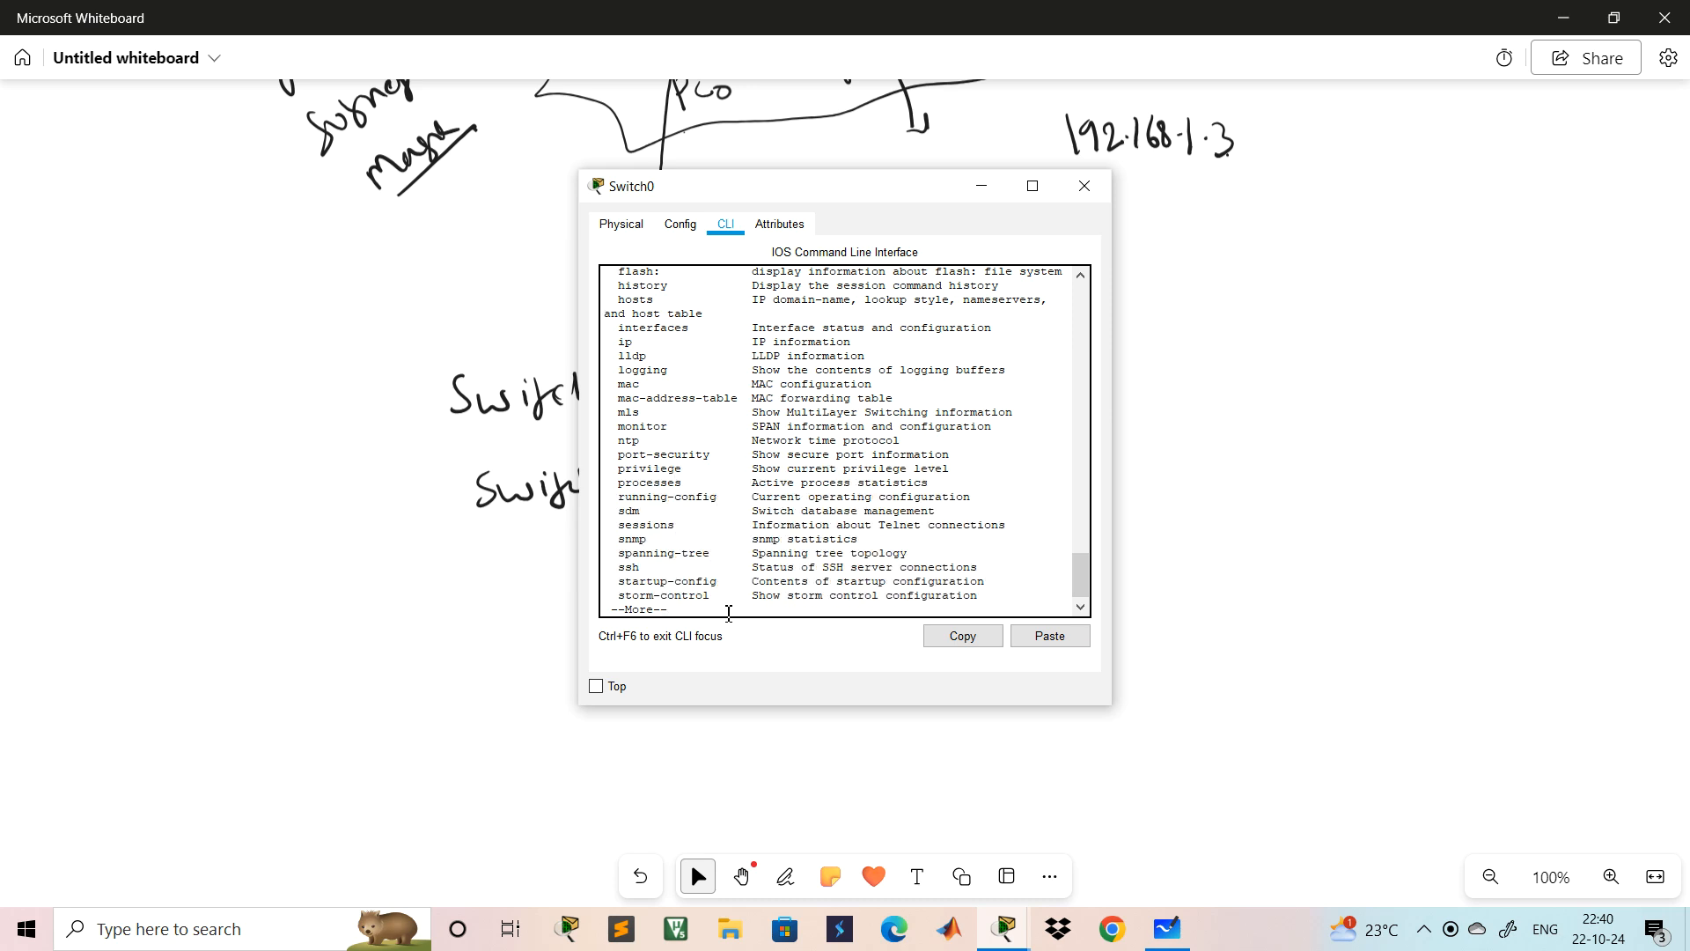
key(space)
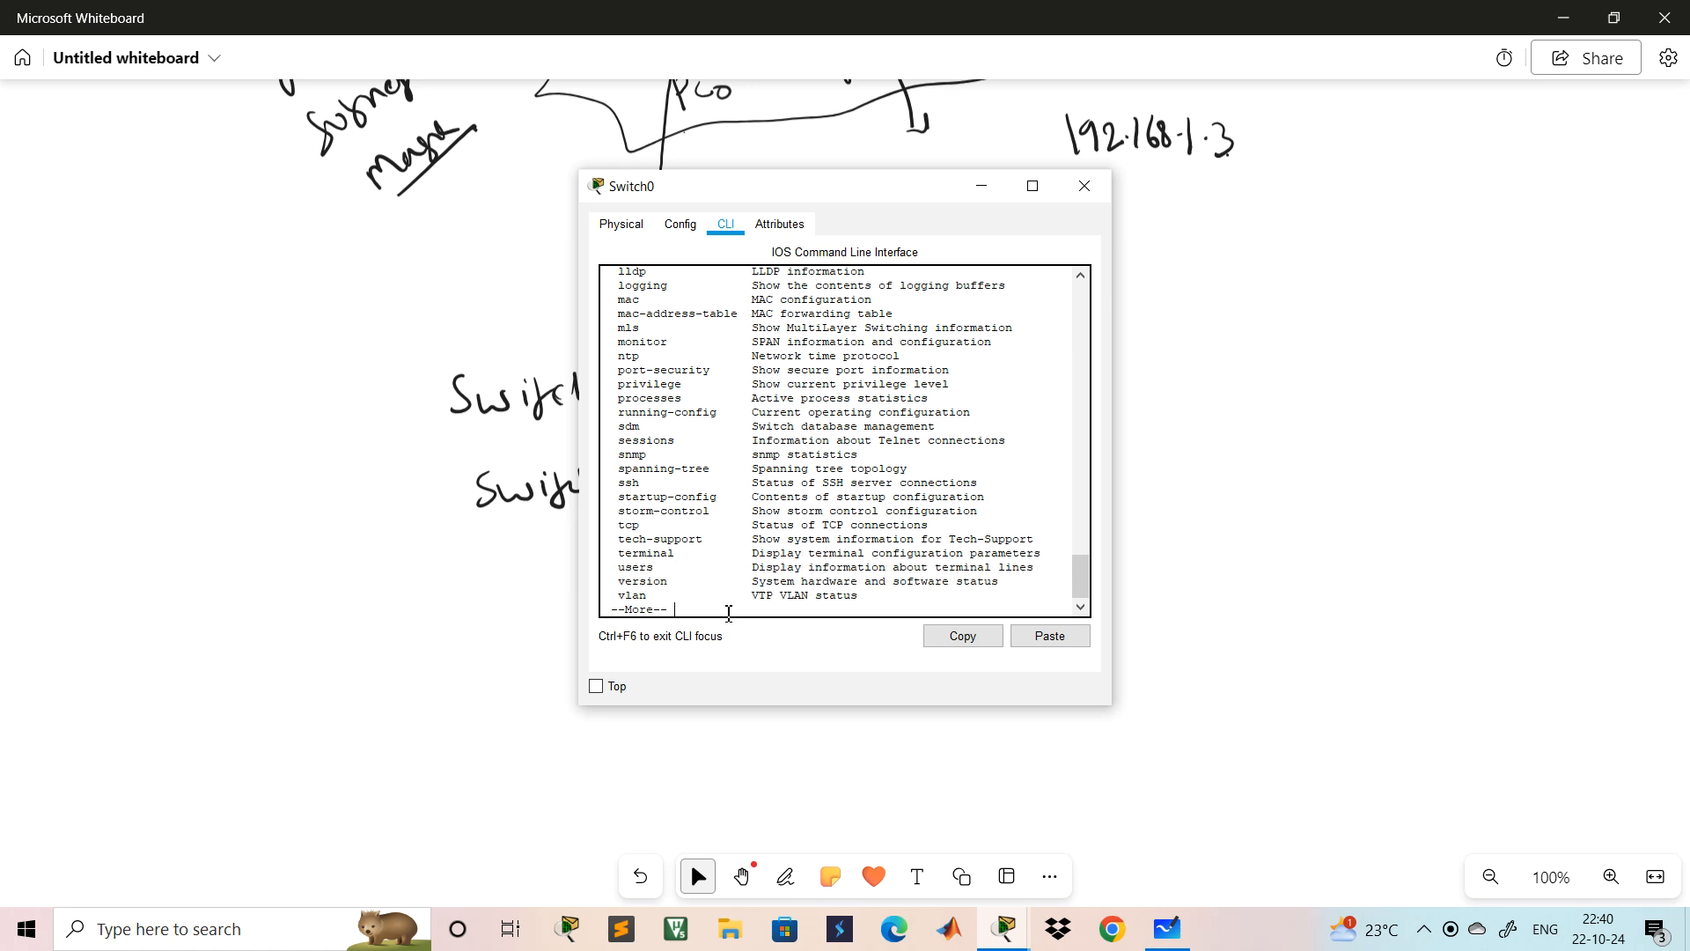
- Try to display the switch's MAC address table with "show mac-address table", and check the command's spelling in the option list
text(show mac-)
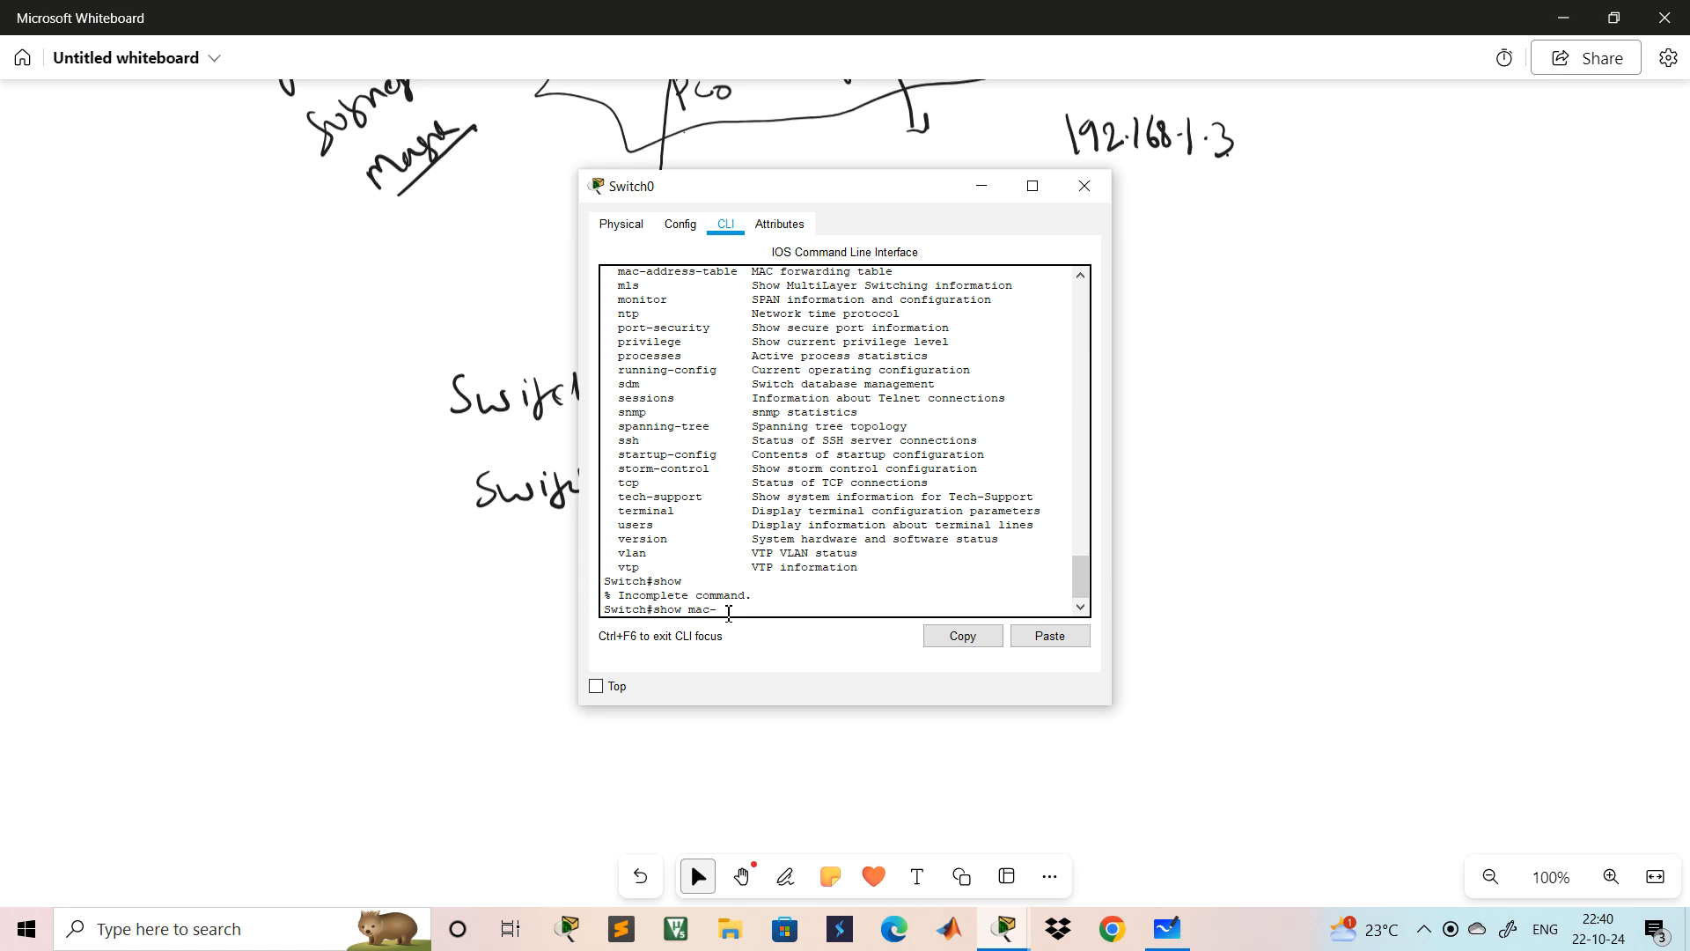
text(address table)
key(Return)
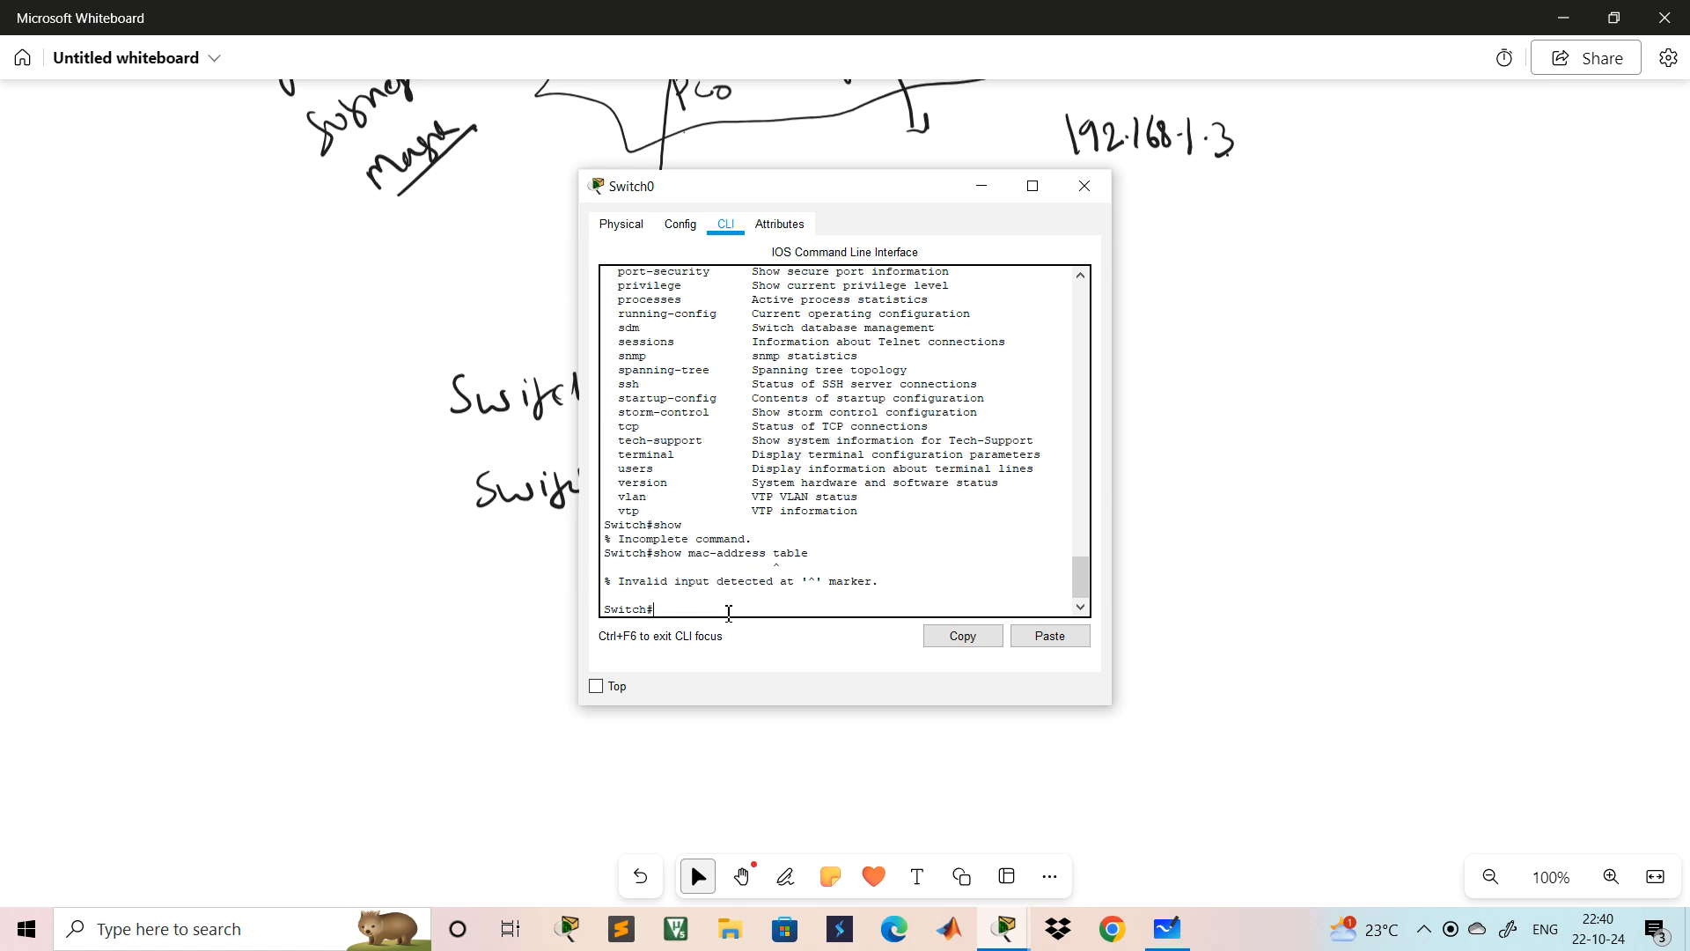
scroll(908, 499, up, 3)
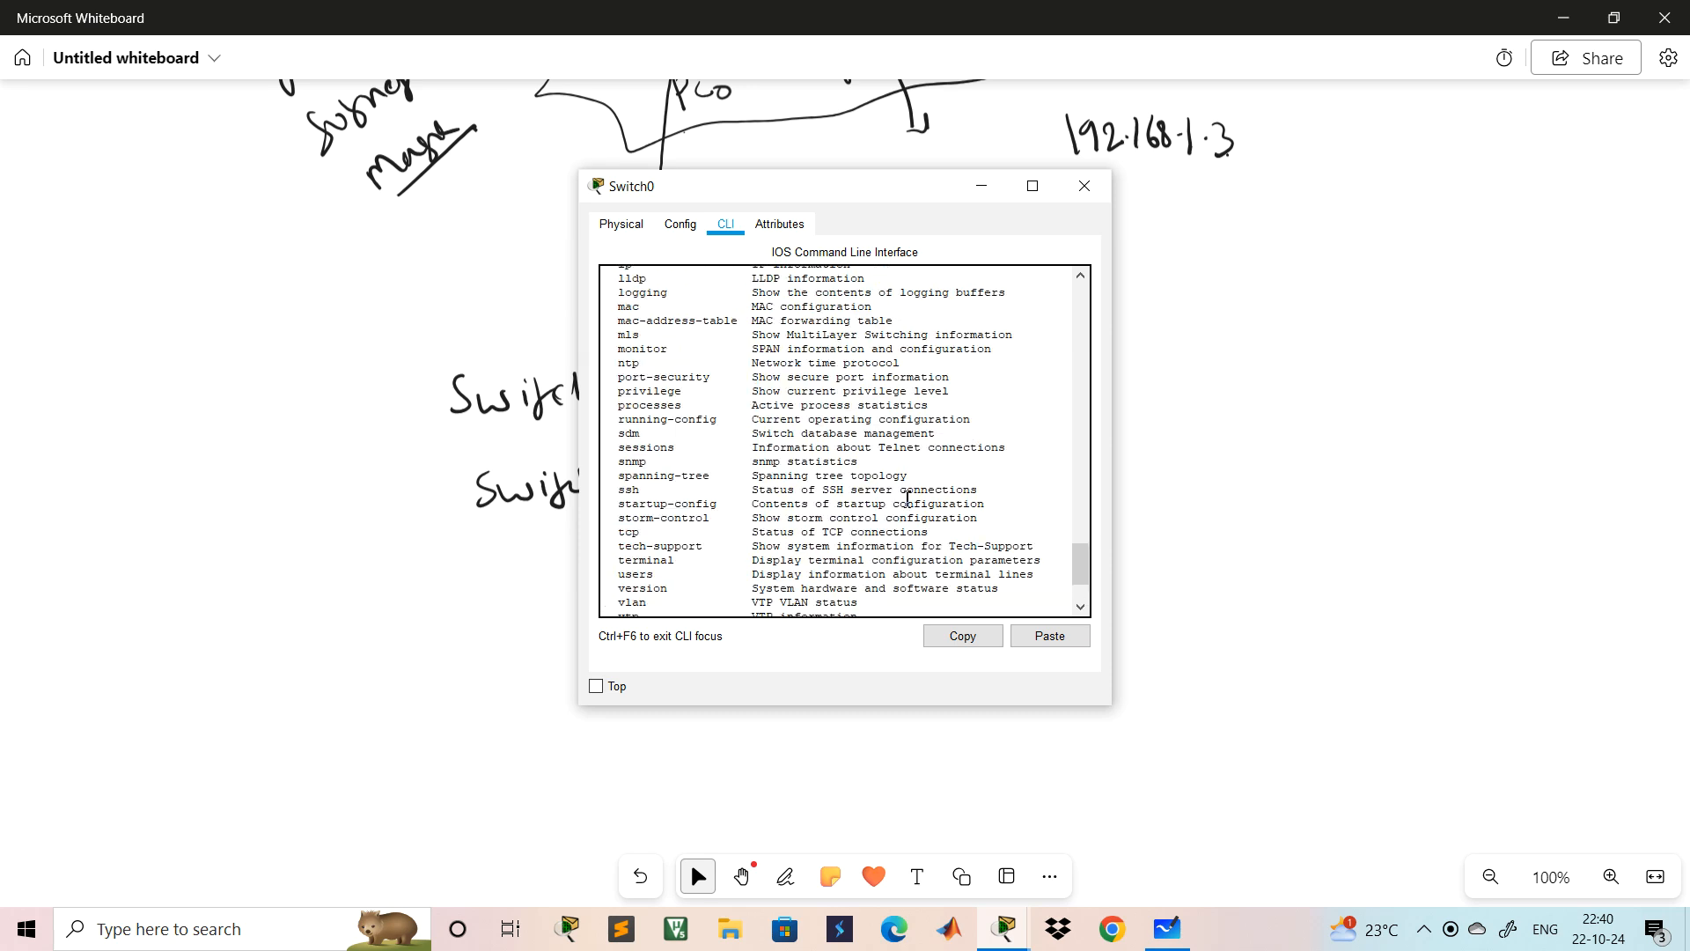
scroll(907, 499, down, 3)
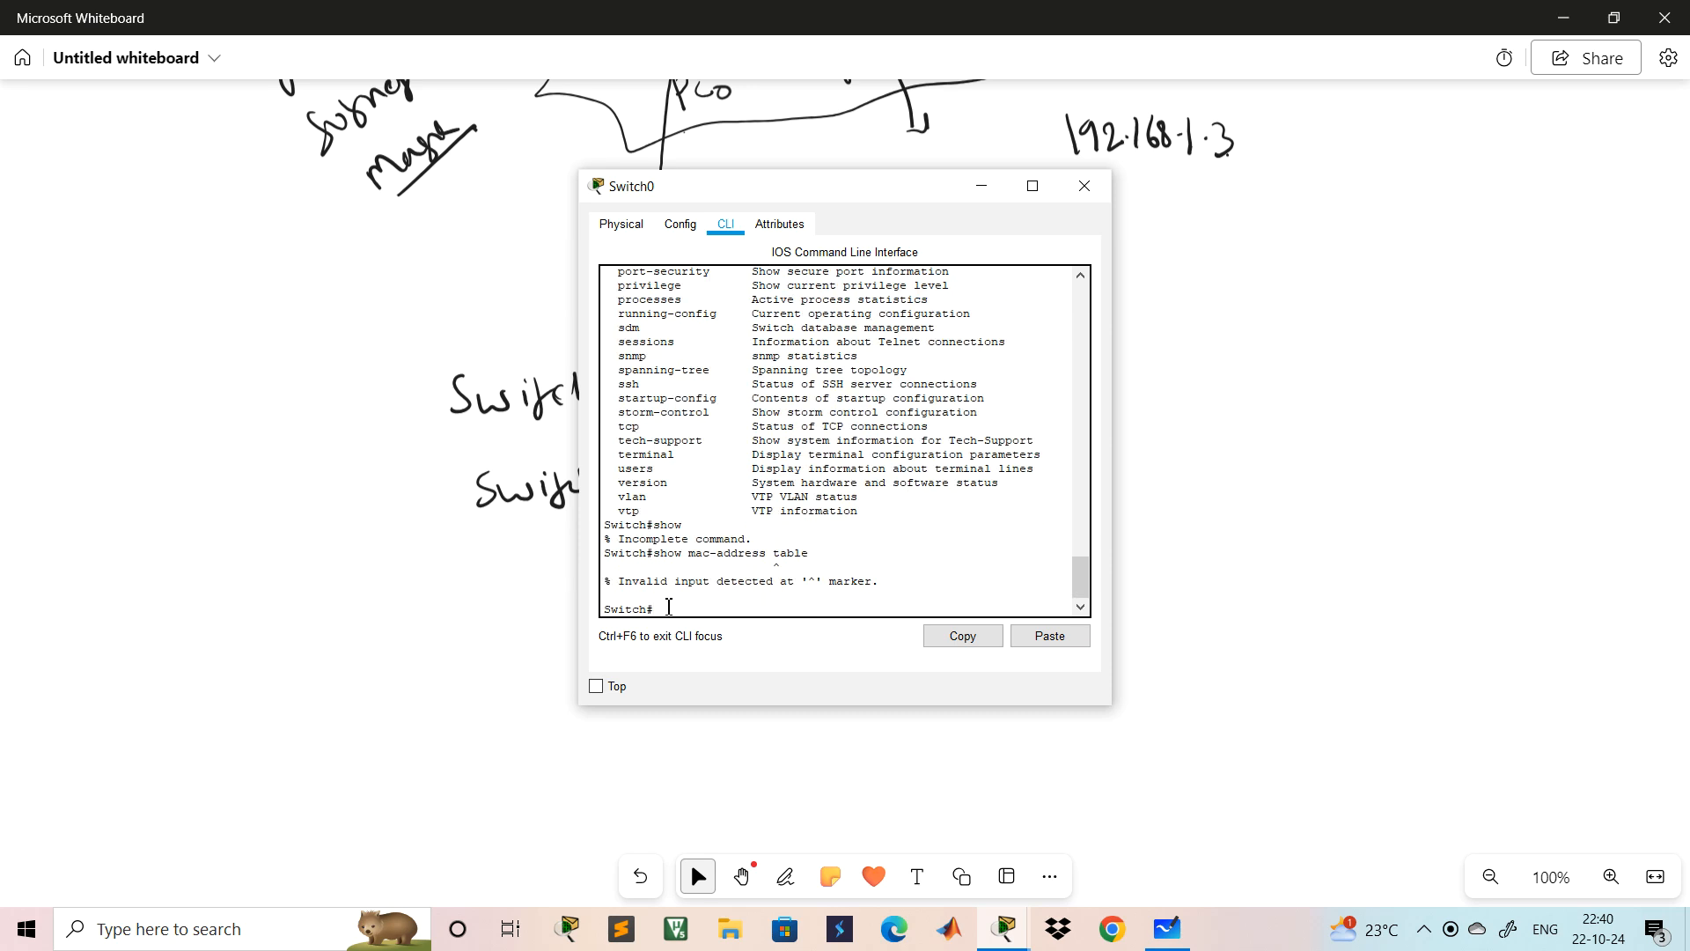
- Correct the recalled command to "show mac-address-table", run it to view the learned entries, and close the Switch0 window
key(Up)
text(-)
key(Delete)
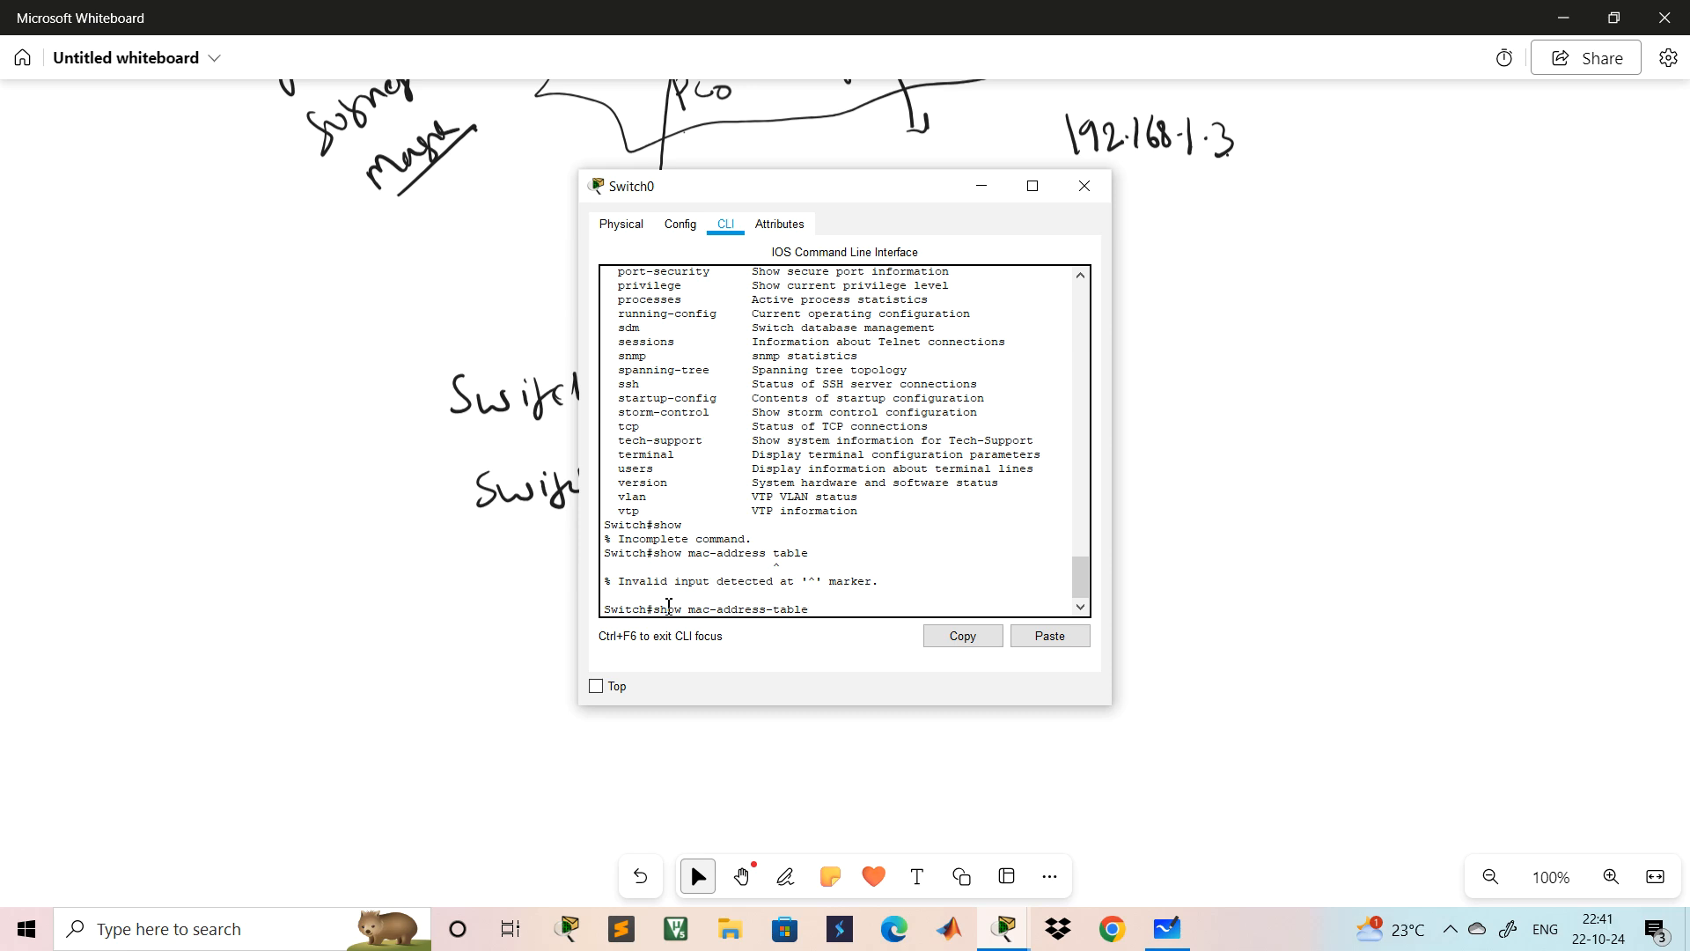
key(Return)
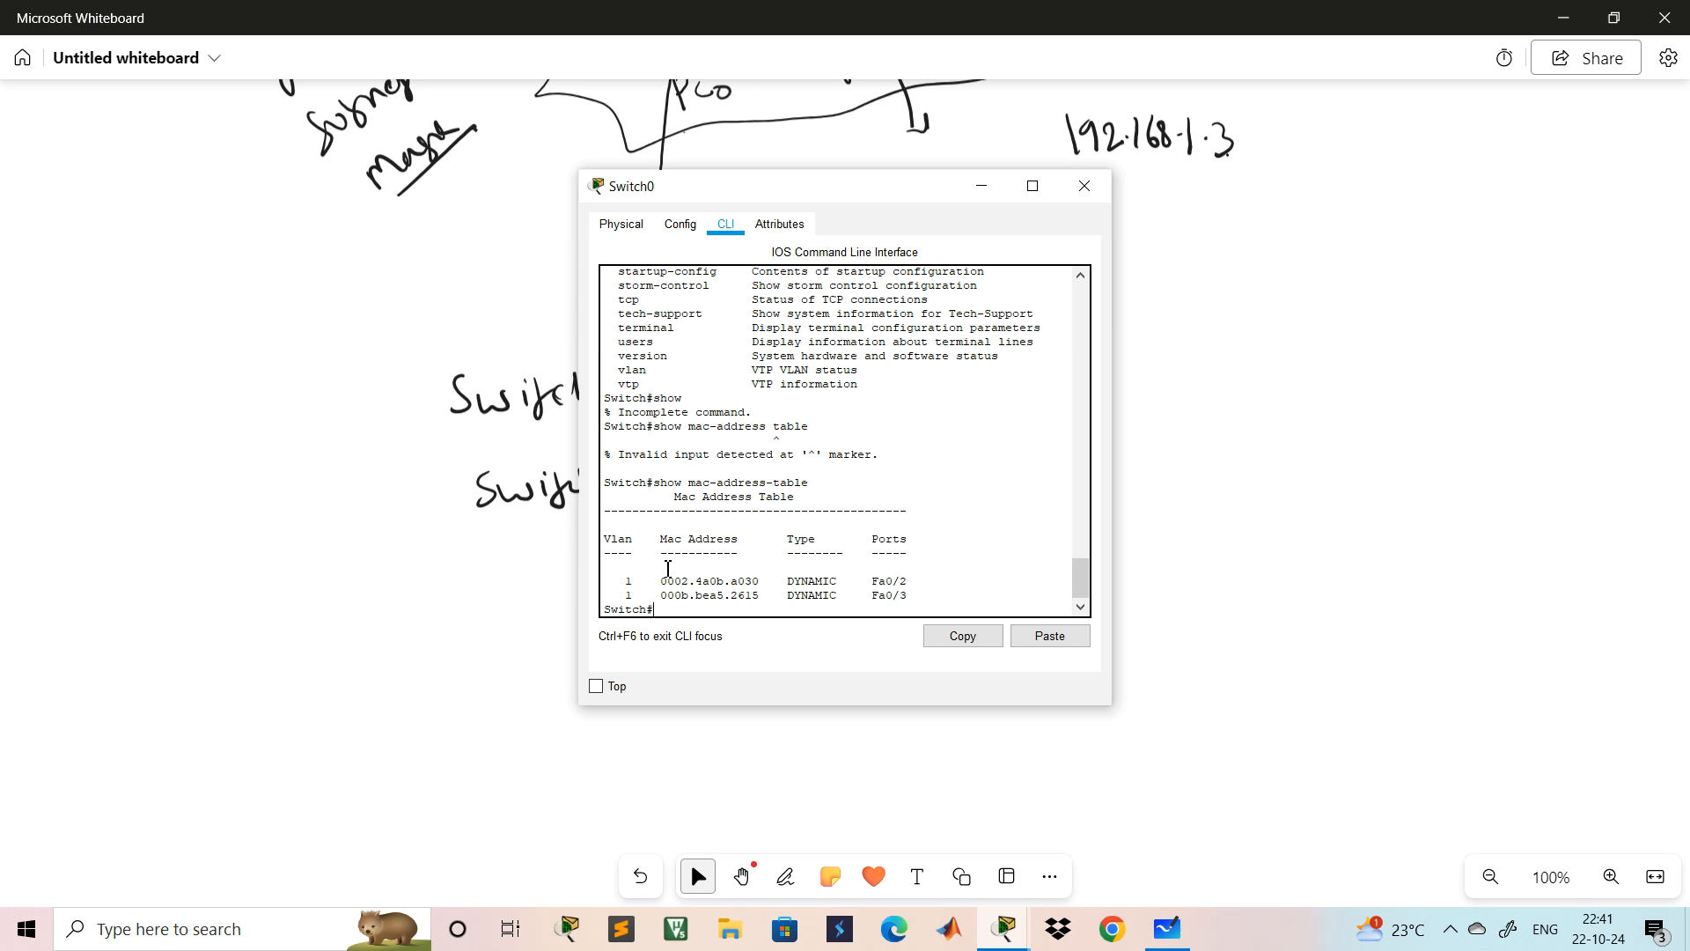
scroll(803, 514, down, 1)
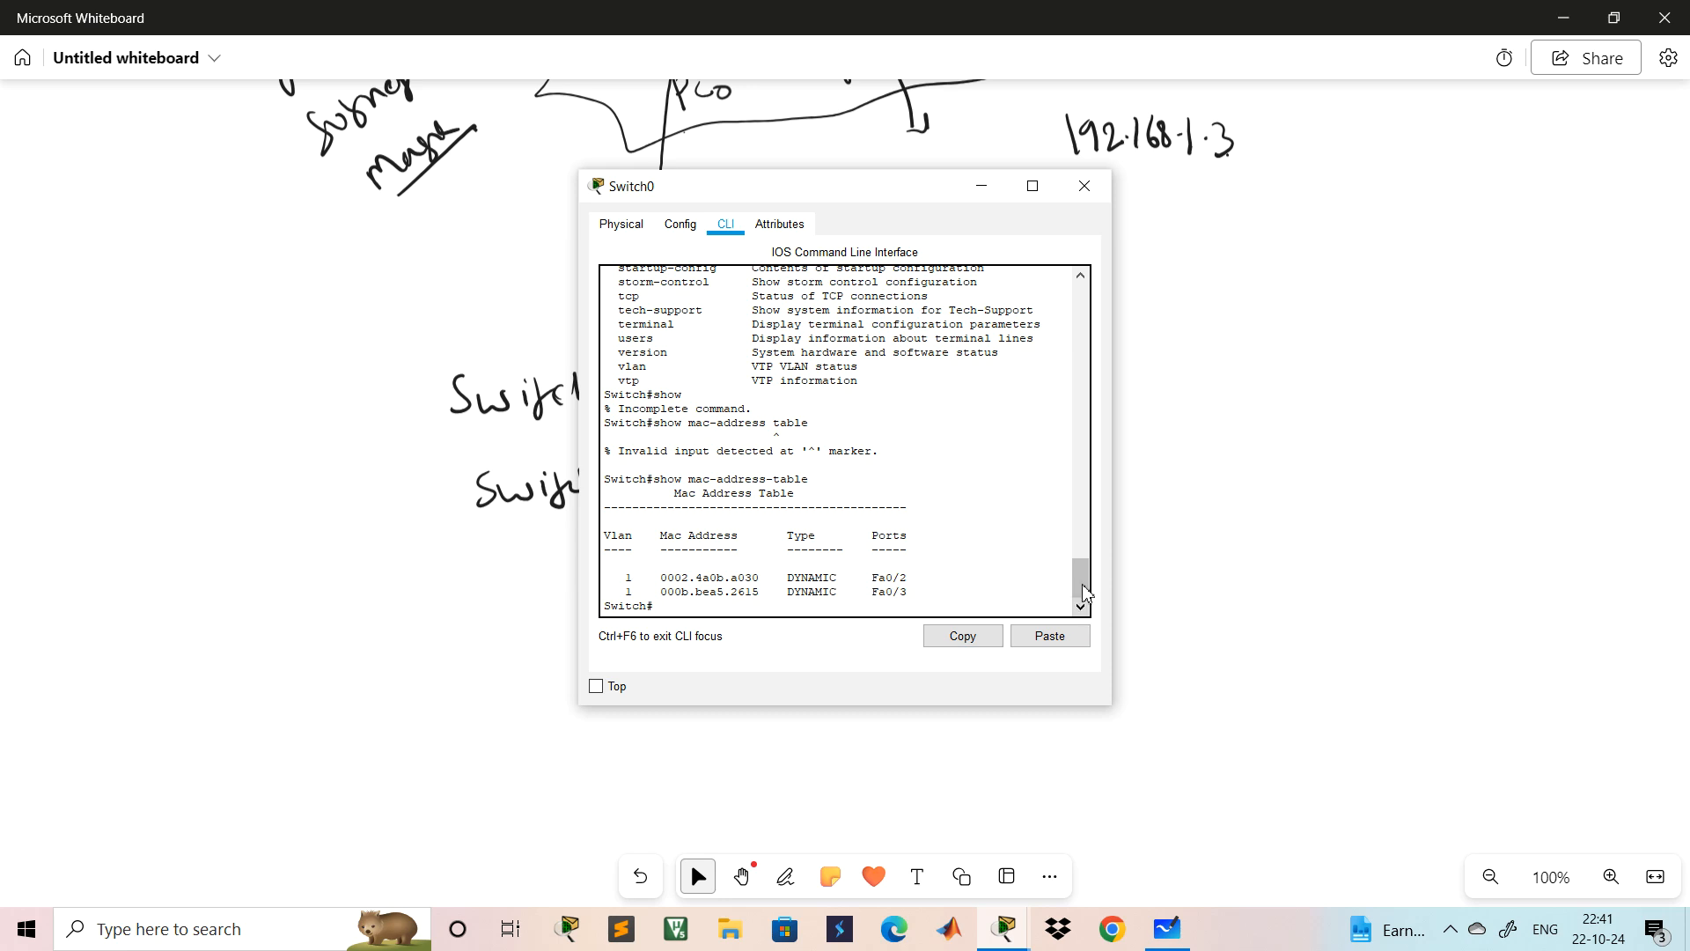
mouse_move(1083, 583)
mouse_down()
mouse_move(1088, 512)
mouse_move(1090, 598)
mouse_up()
click(1105, 187)
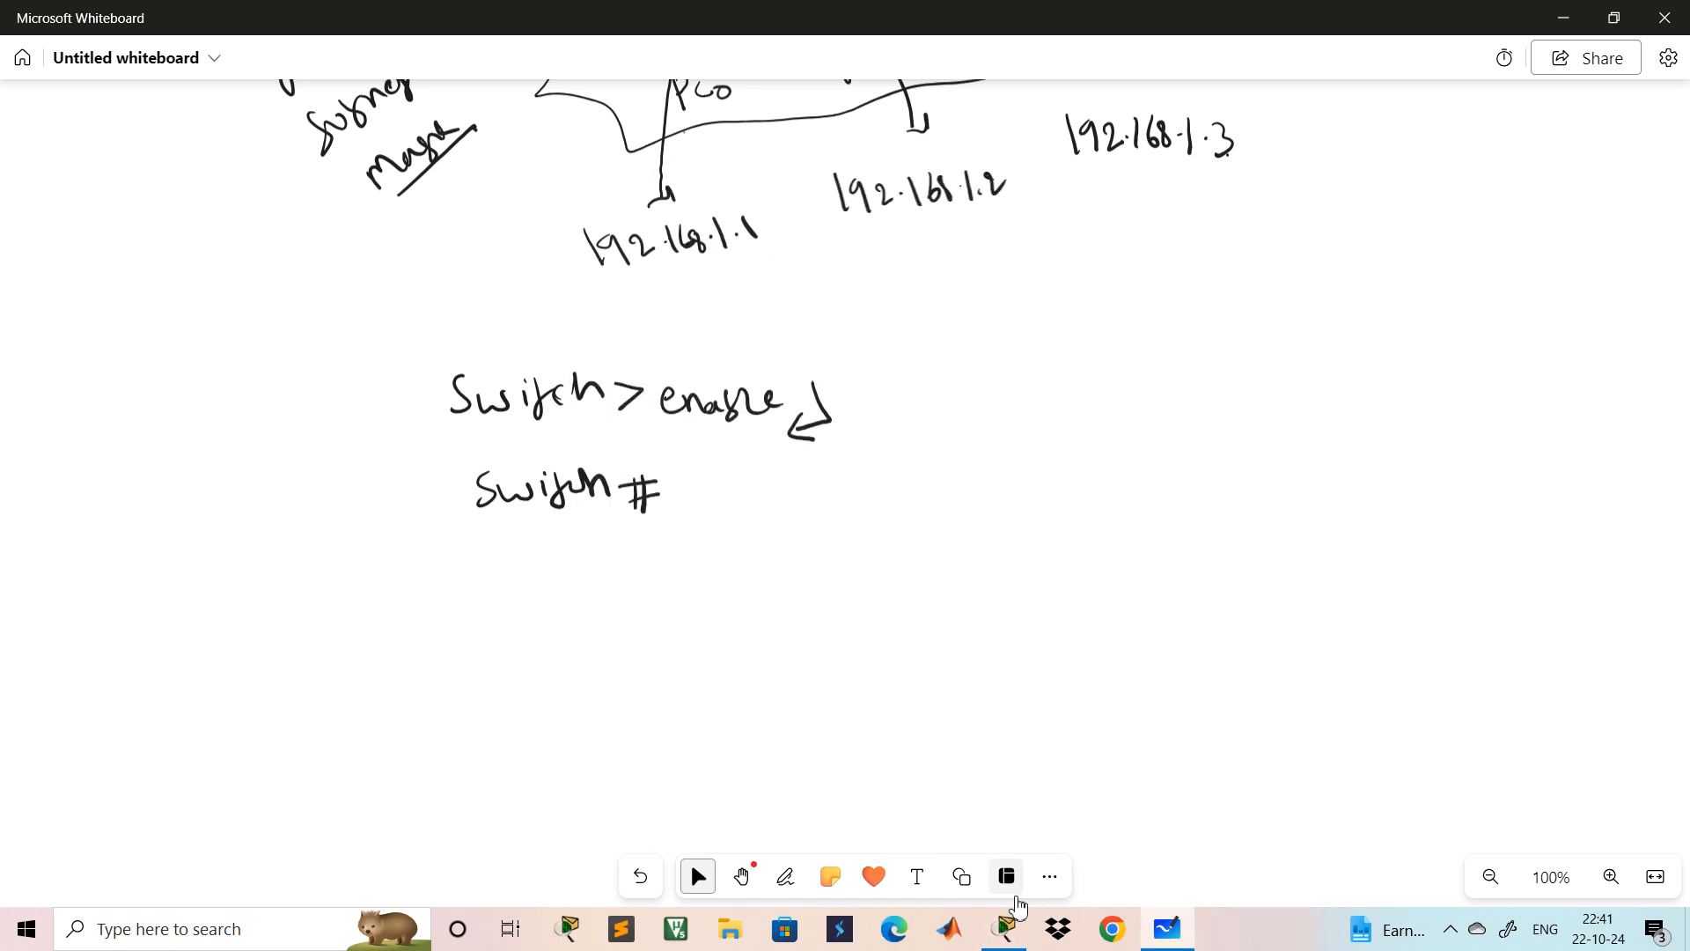
- Switch to Cisco Packet Tracer's topology and spread out the PCs: PC0 level with the switch, PC1 further left, PC2 higher
click(997, 942)
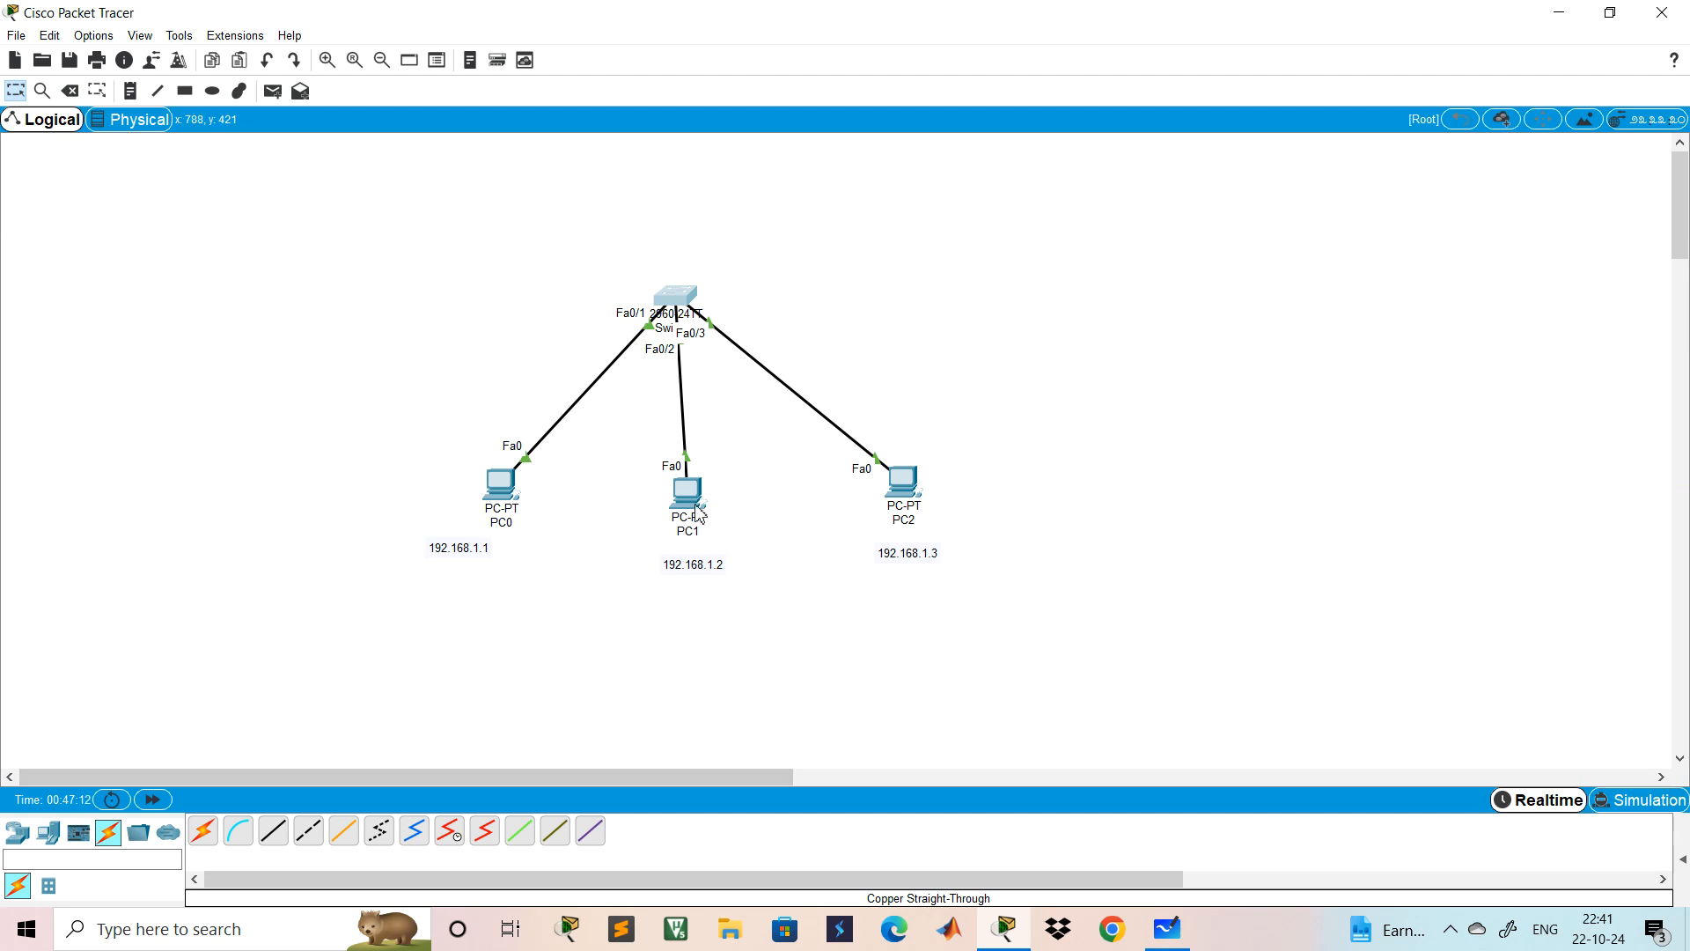
mouse_move(689, 502)
drag(501, 491, 392, 303)
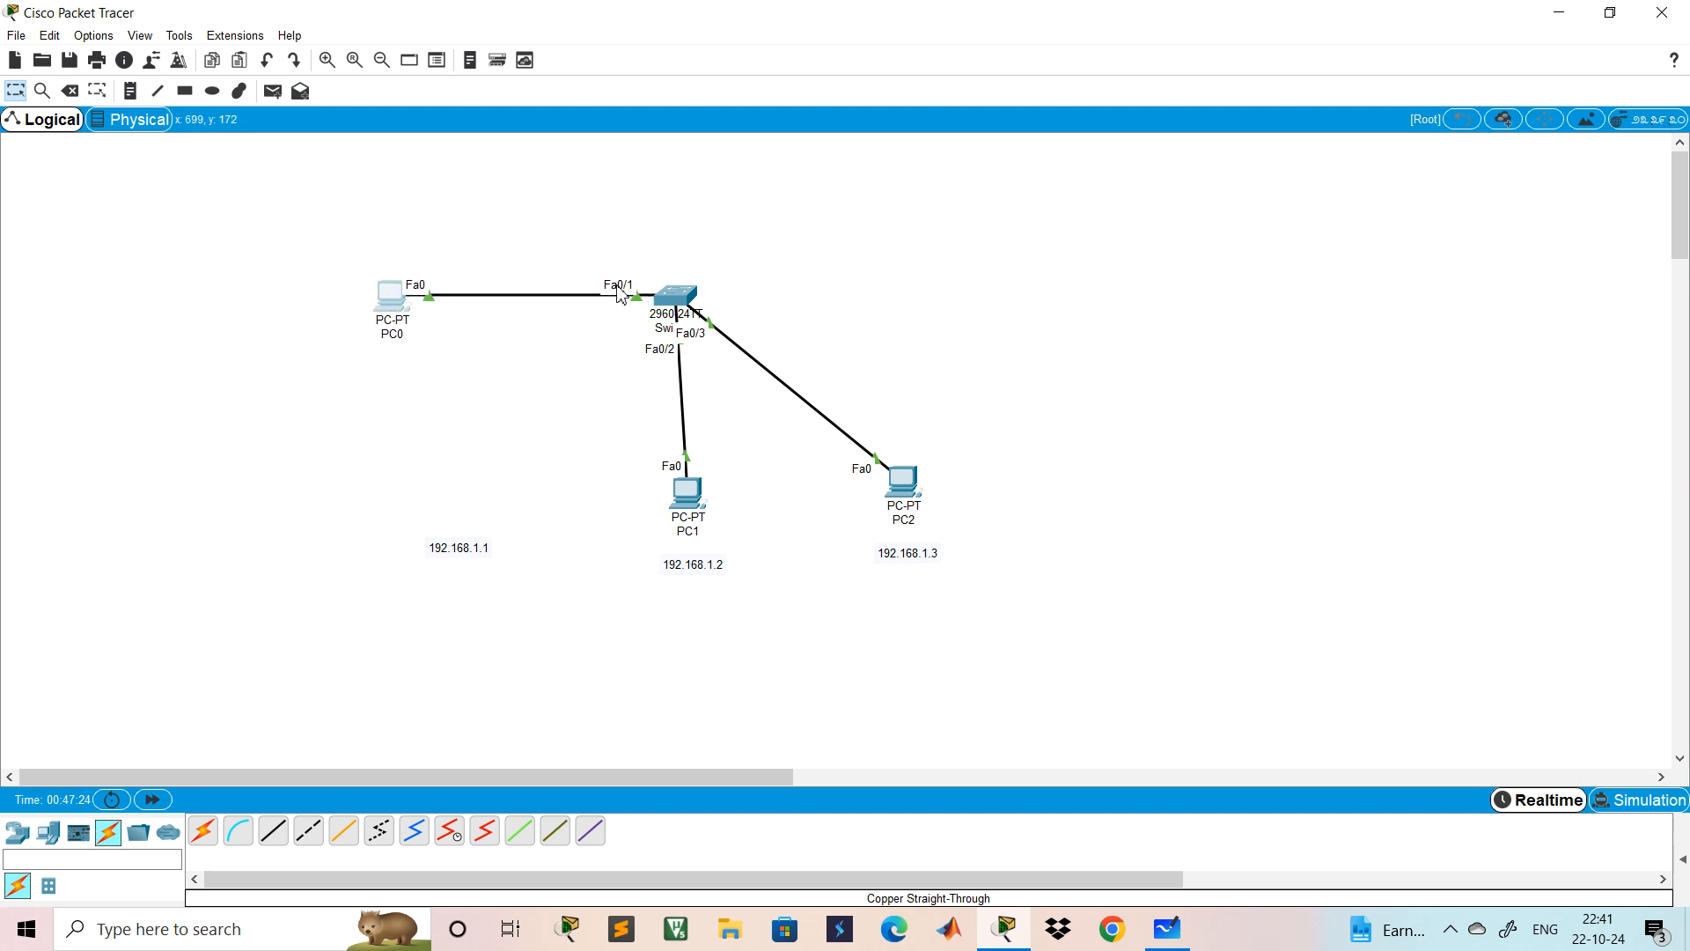
drag(694, 497, 641, 498)
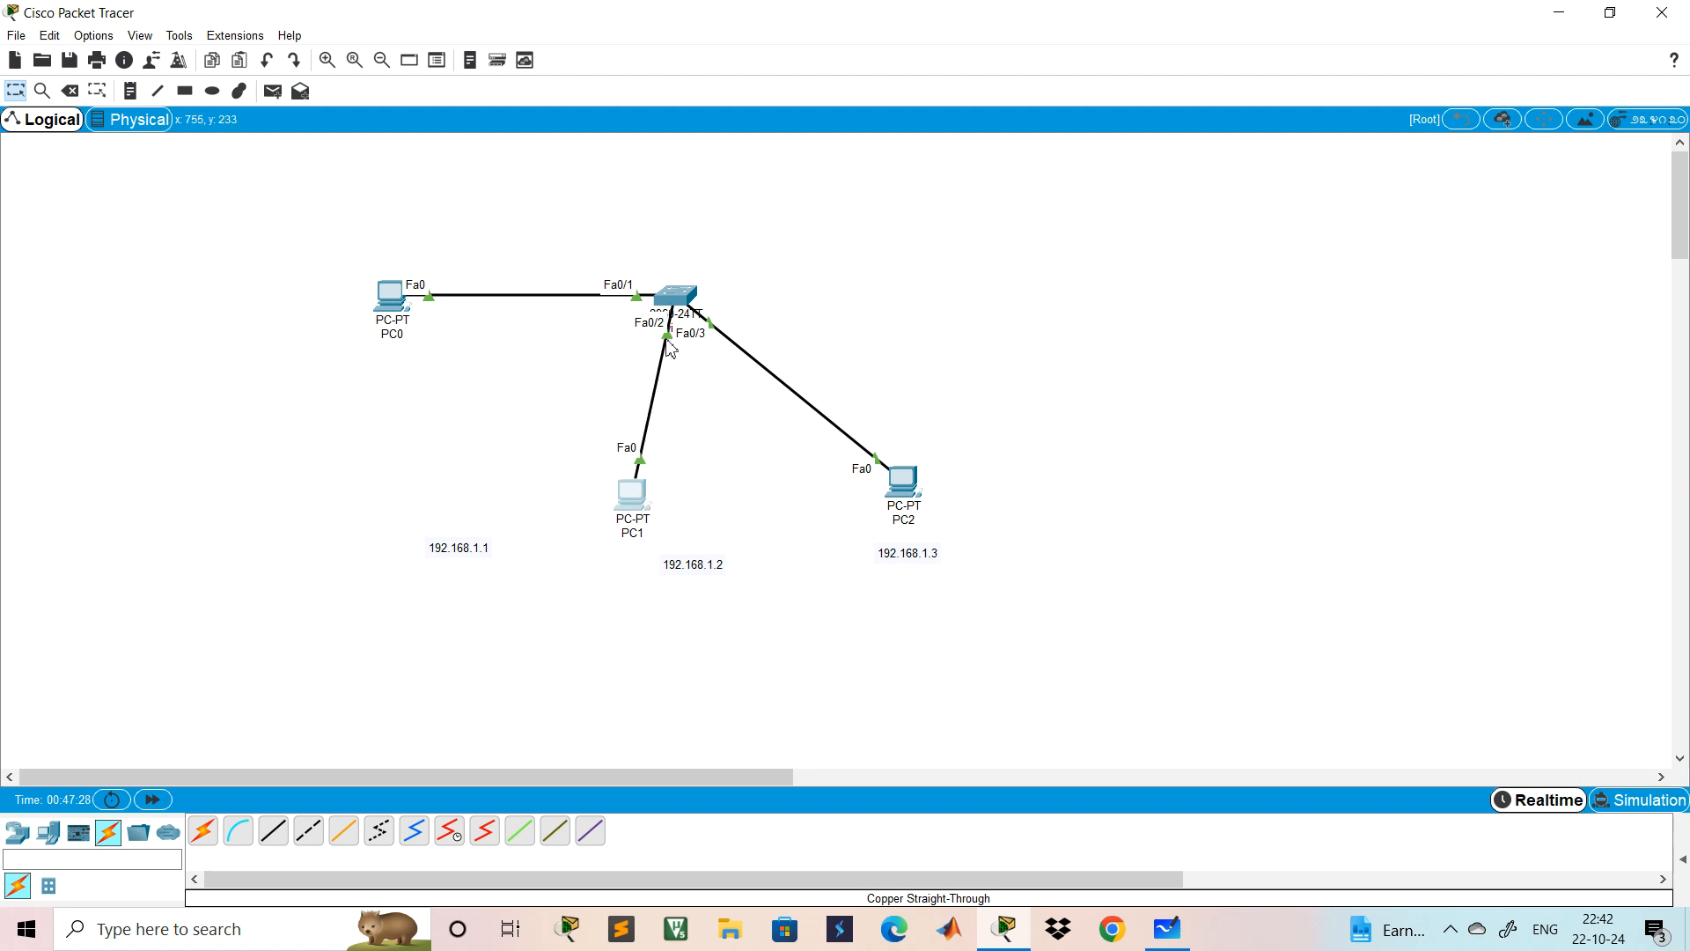
drag(918, 496, 928, 416)
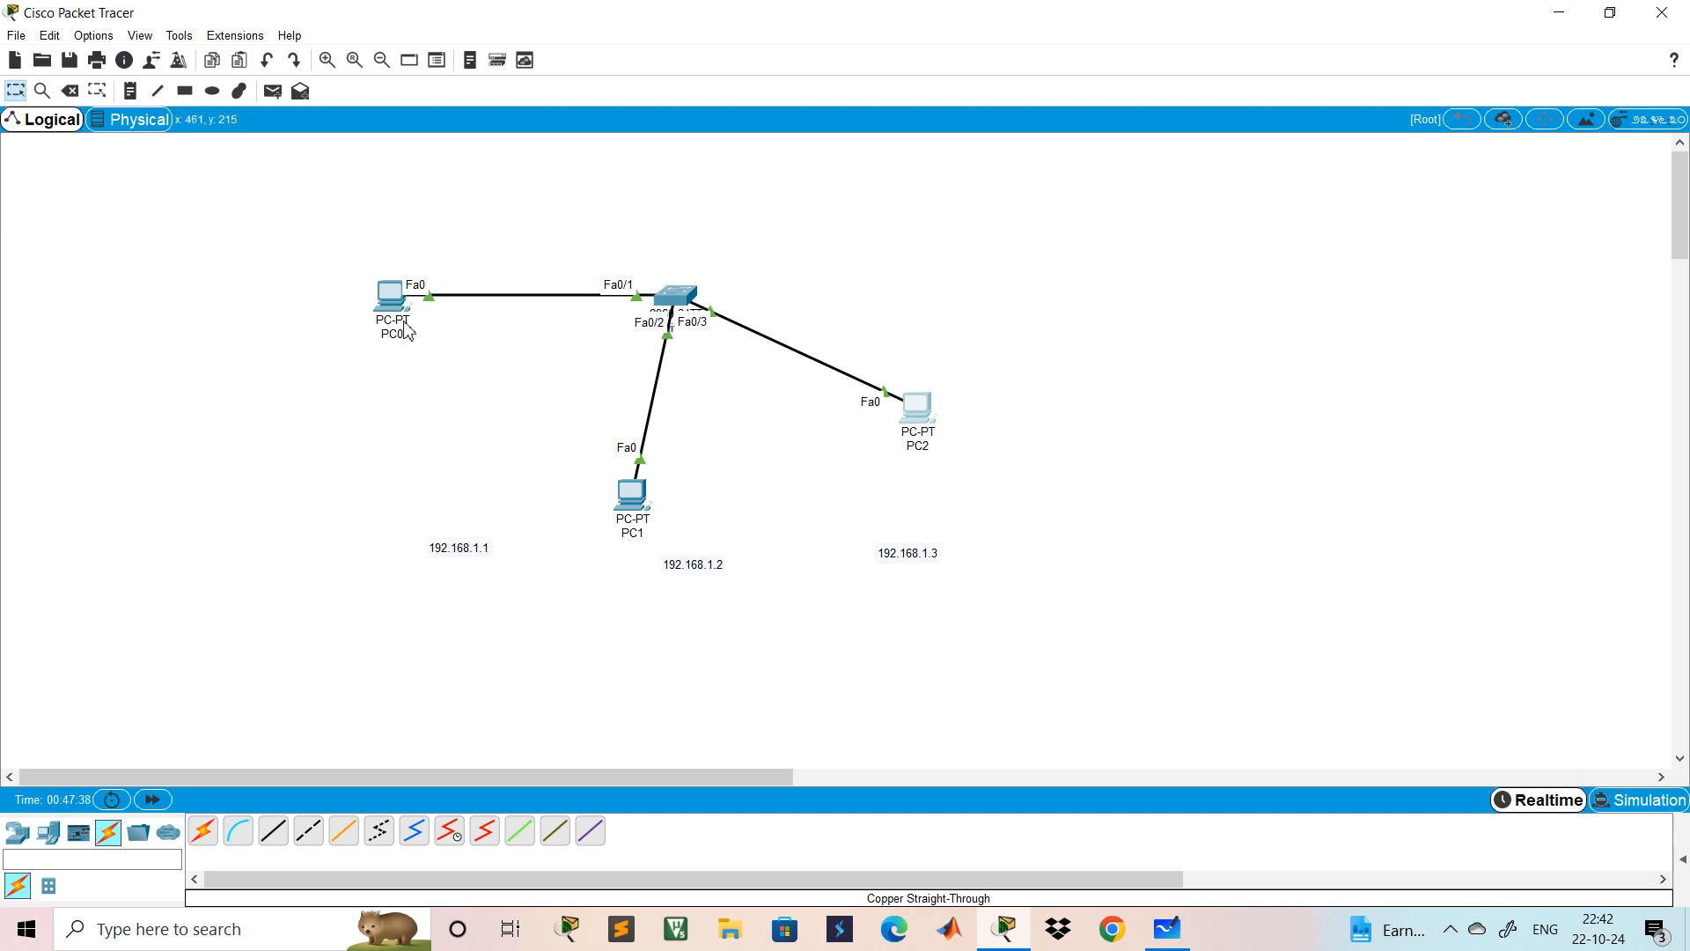
- Move PC0 back above its 192.168.1.1 label and lower PC2 towards its 192.168.1.3 label
mouse_move(393, 326)
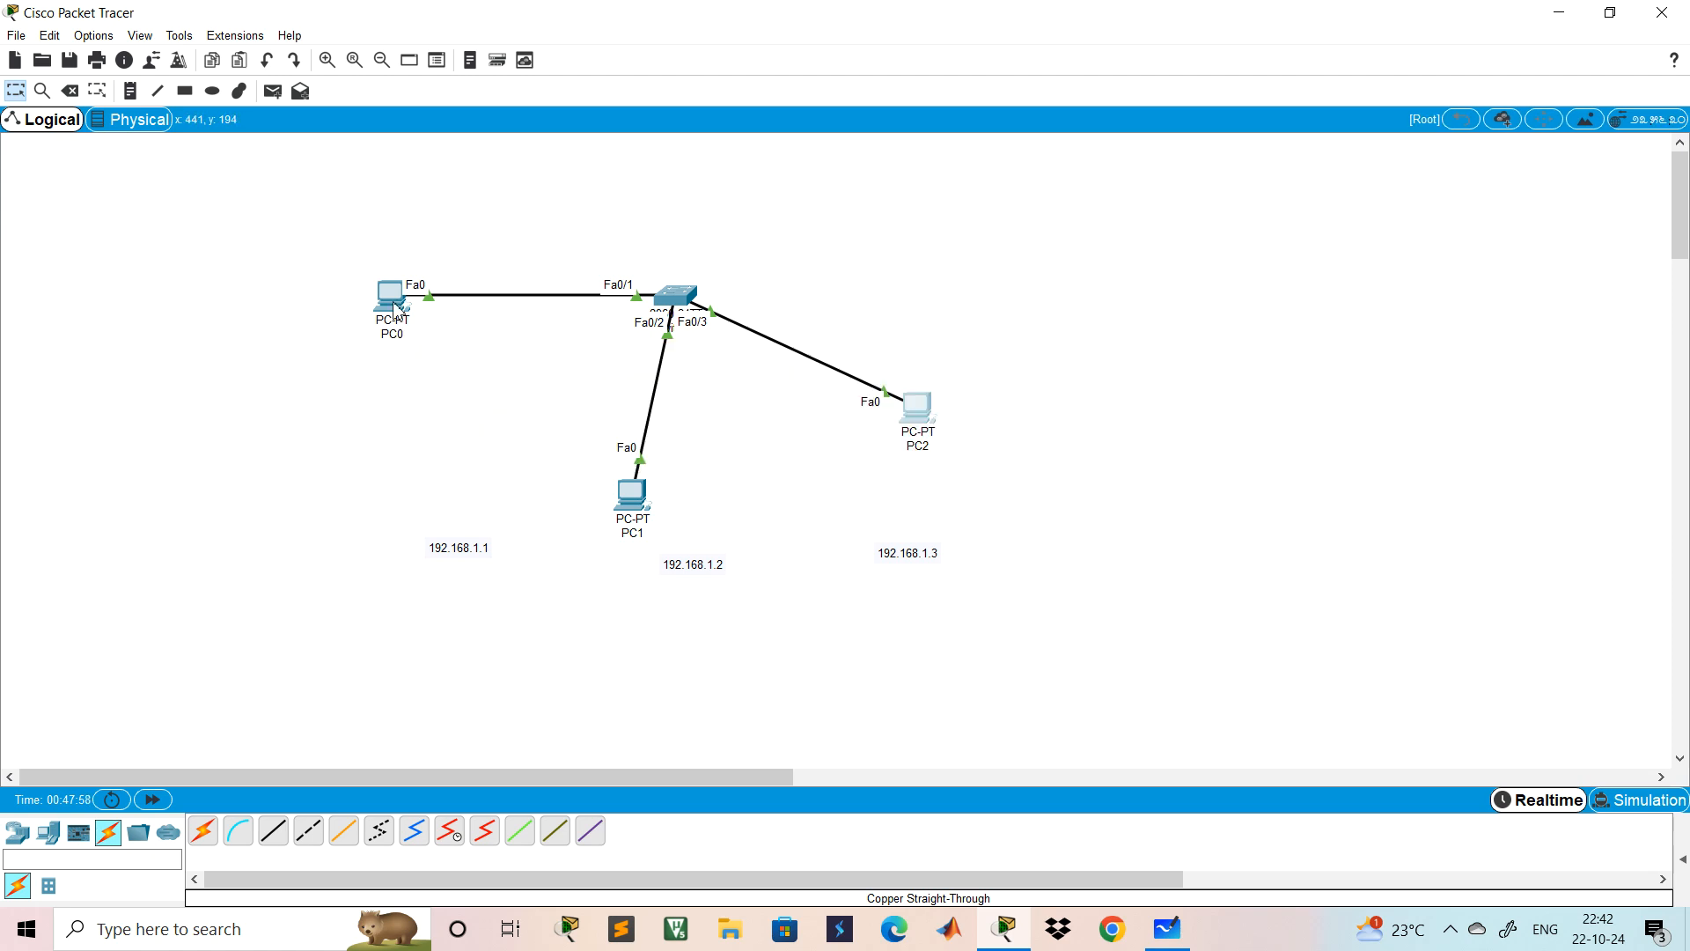
drag(396, 308, 462, 488)
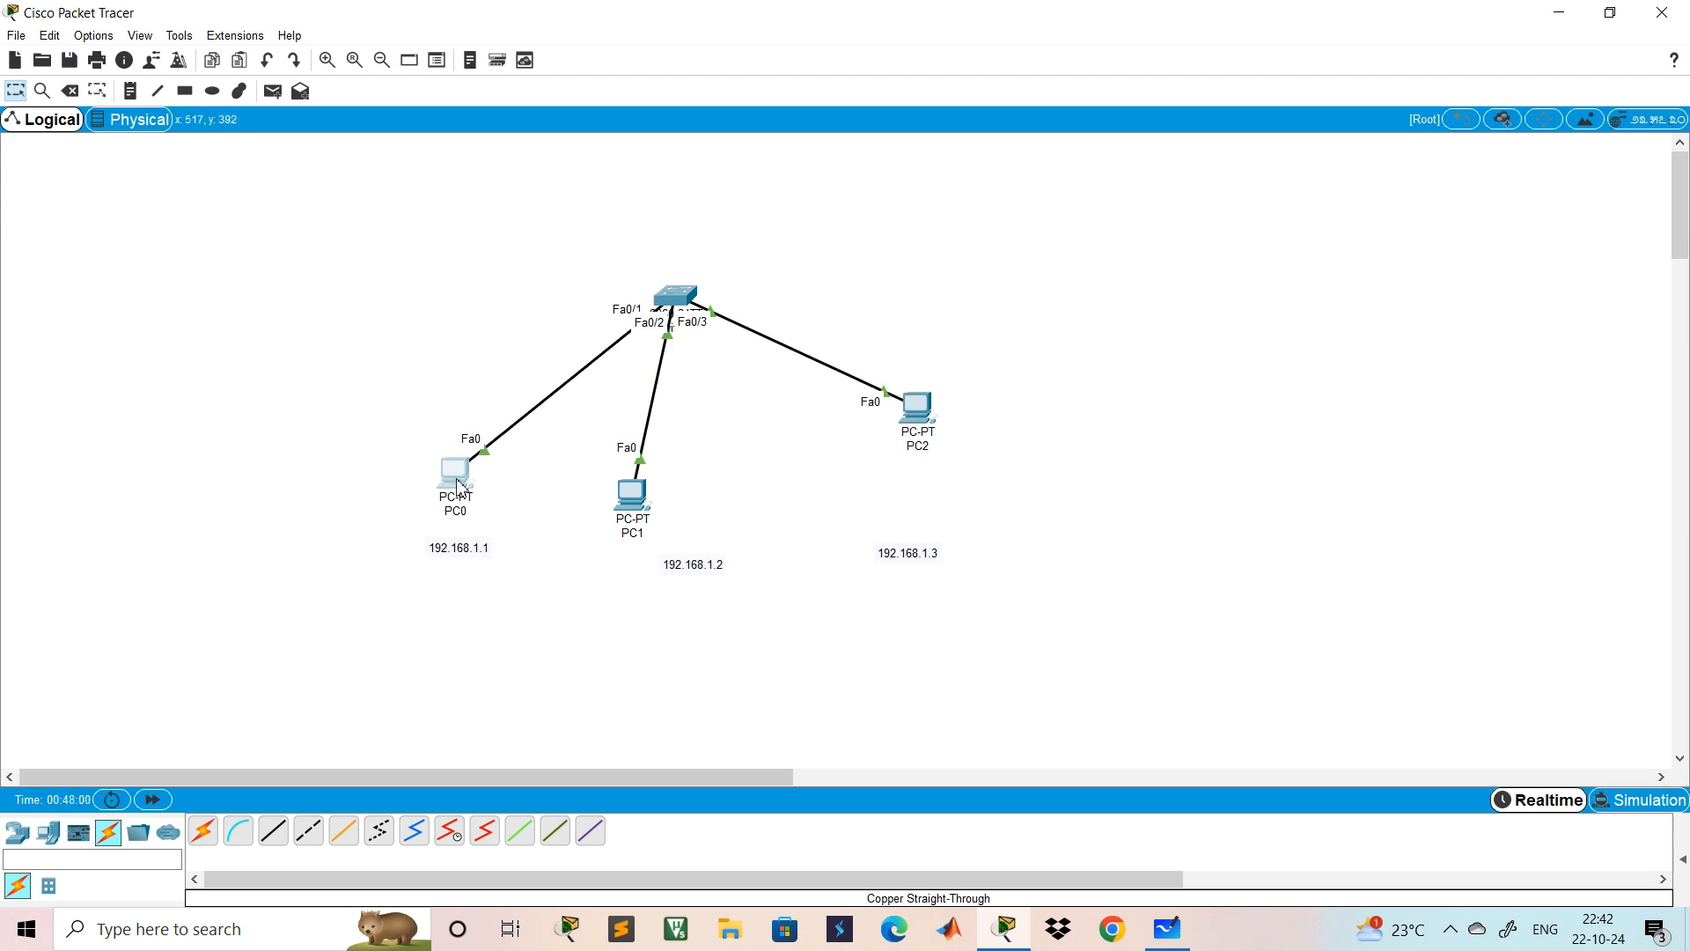
drag(916, 412, 899, 461)
click(687, 644)
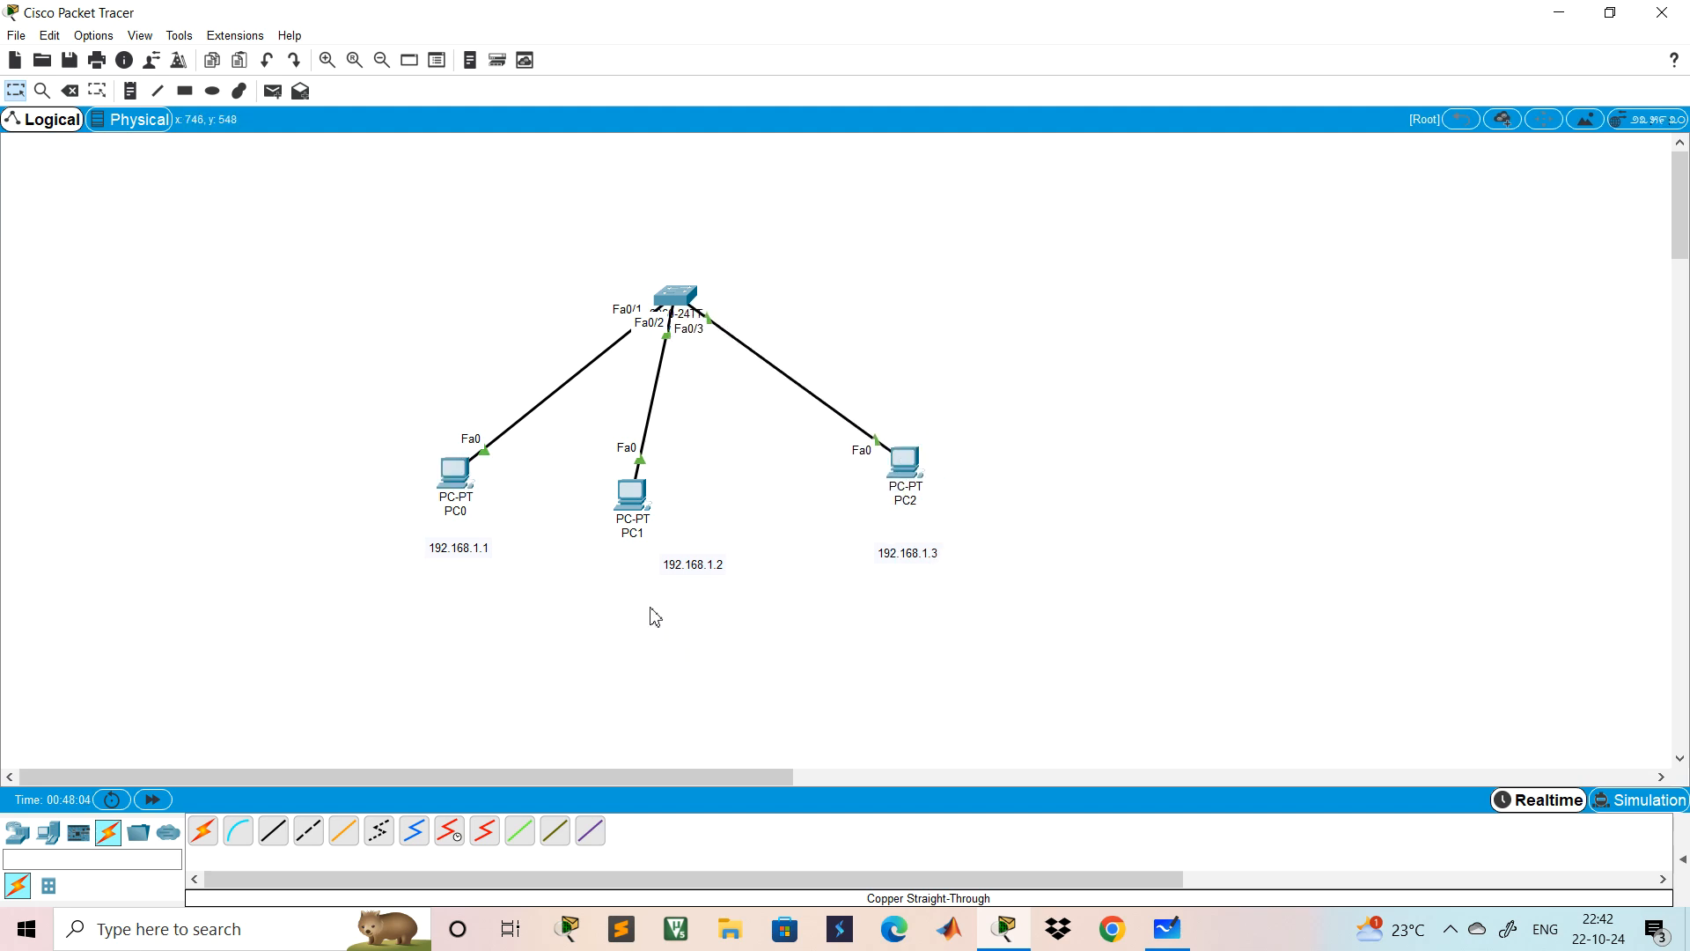
- Open the Command Prompt on PC0 and move its window clear of the topology
click(455, 473)
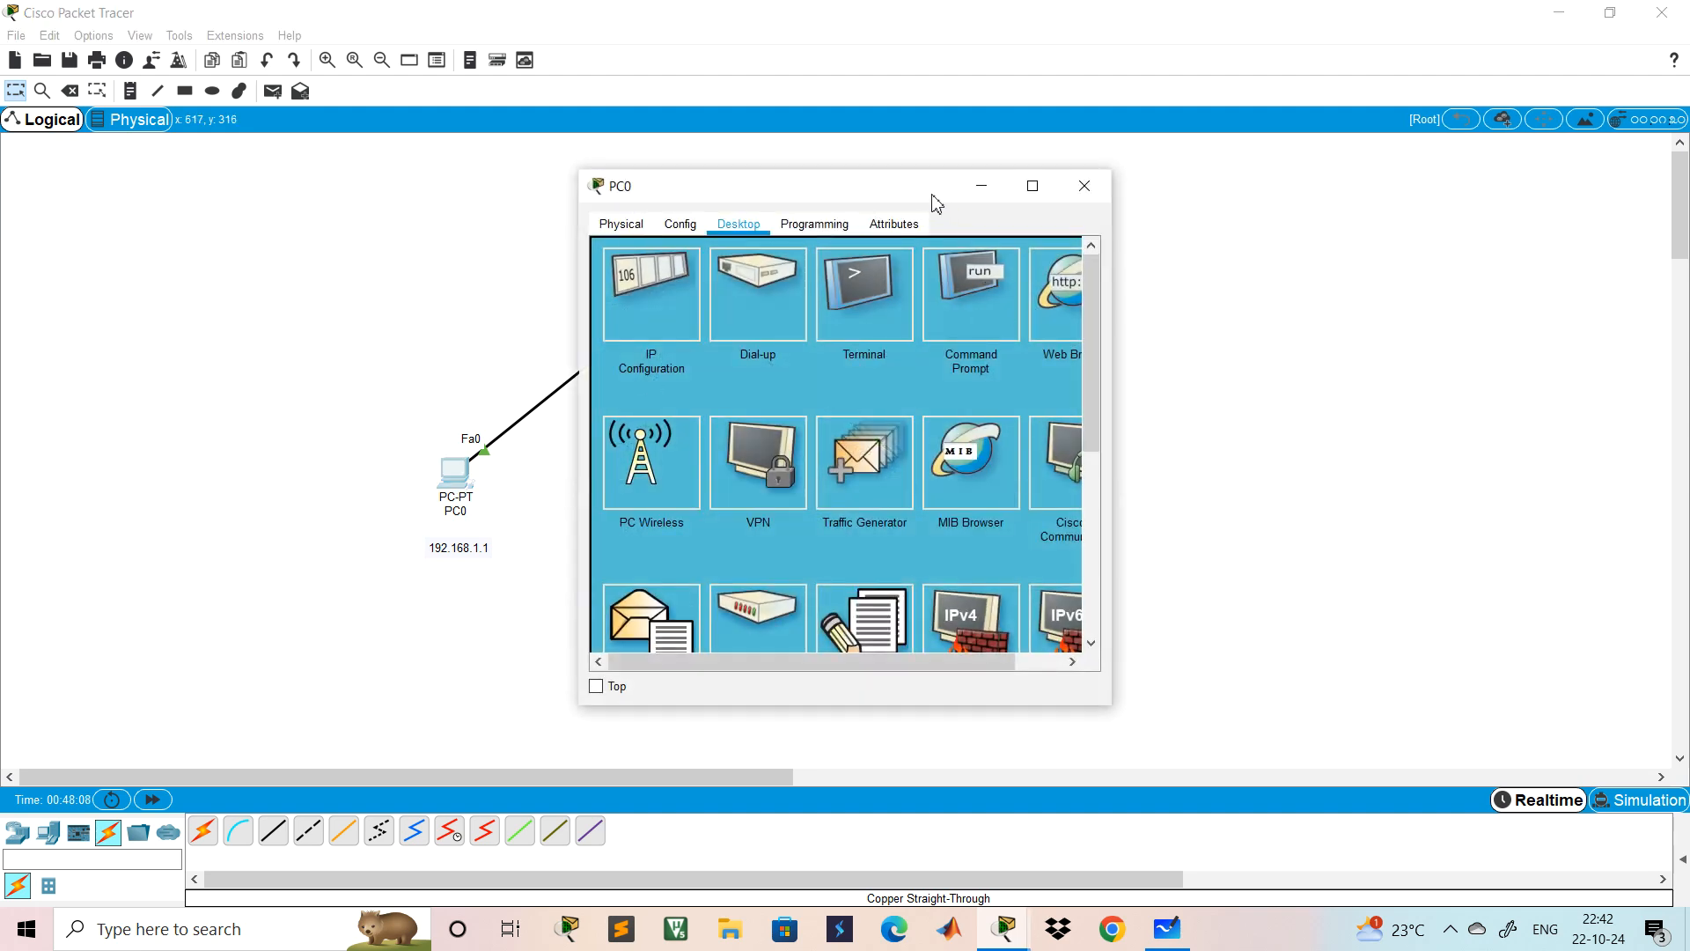
drag(932, 200, 781, 159)
click(821, 240)
drag(765, 155, 1311, 271)
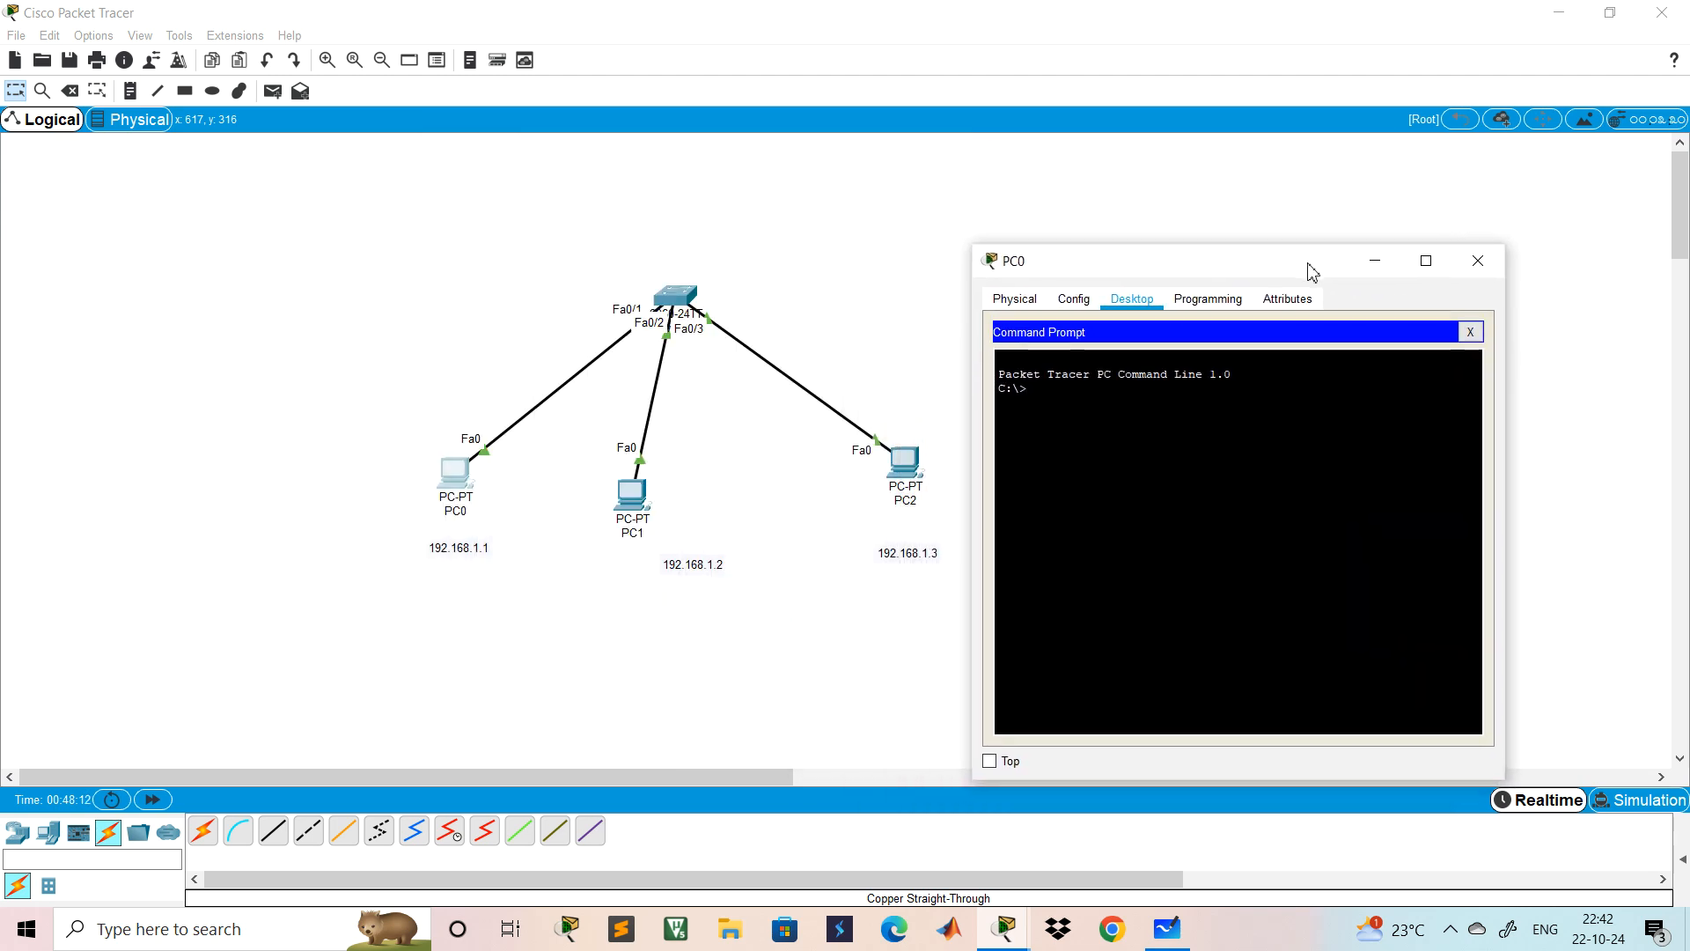
- Ping 192.168.1.3 from PC0's Command Prompt and close the PC0 window
text(ping 192)
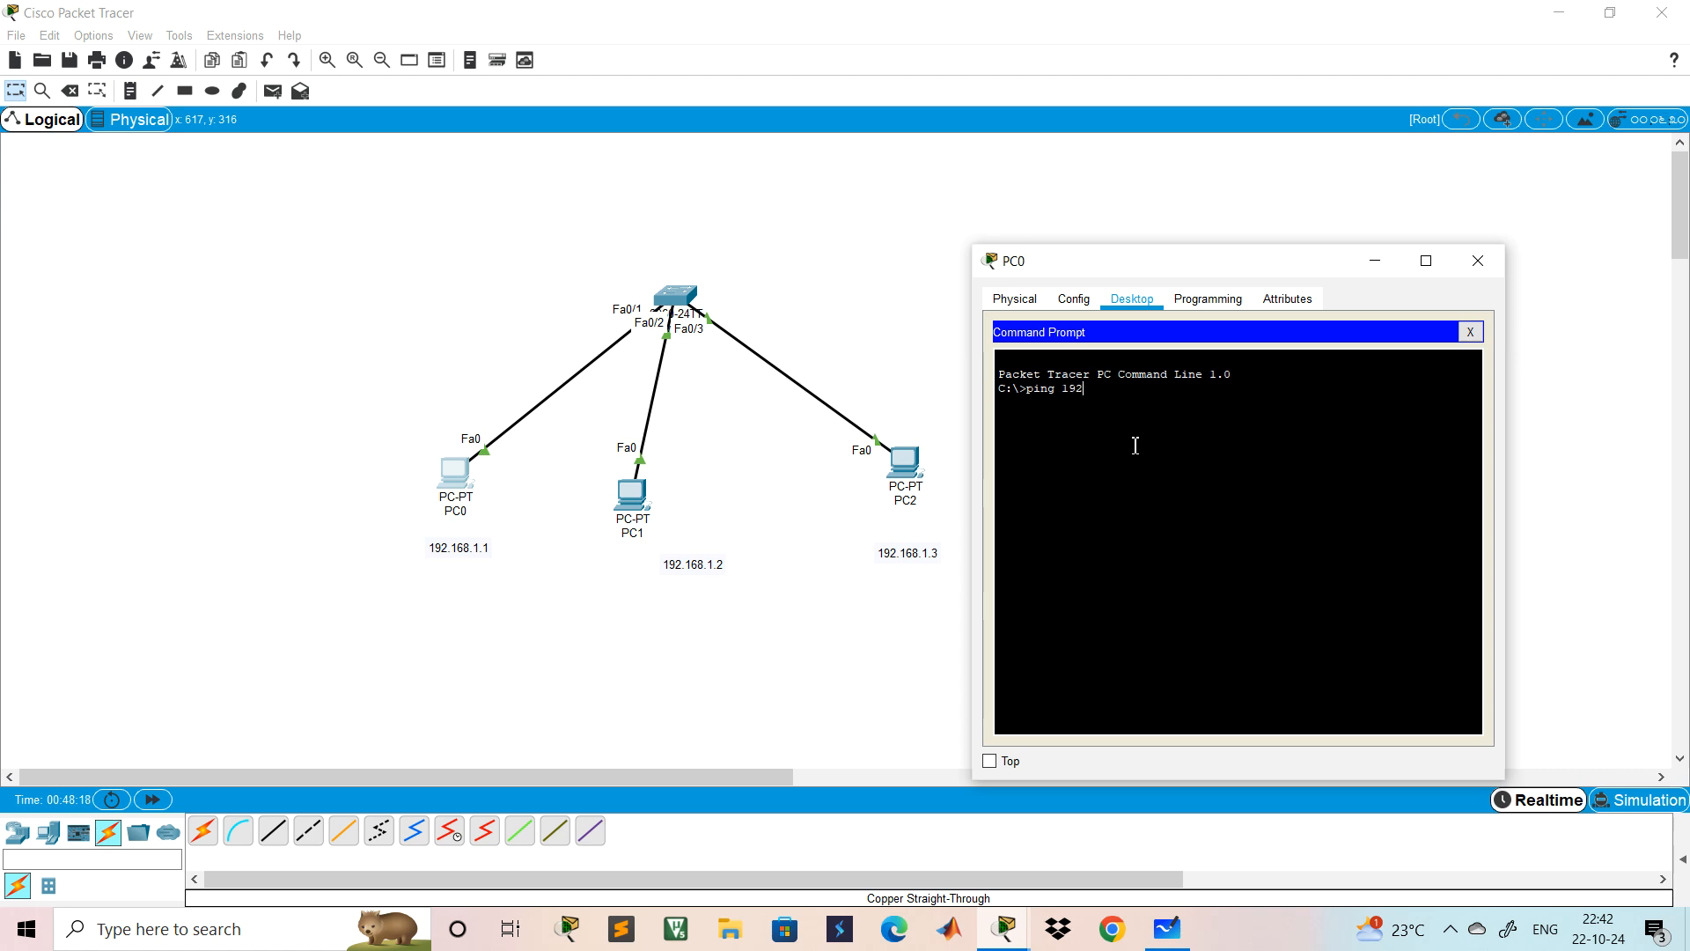
text(.16)
text(8.1.3)
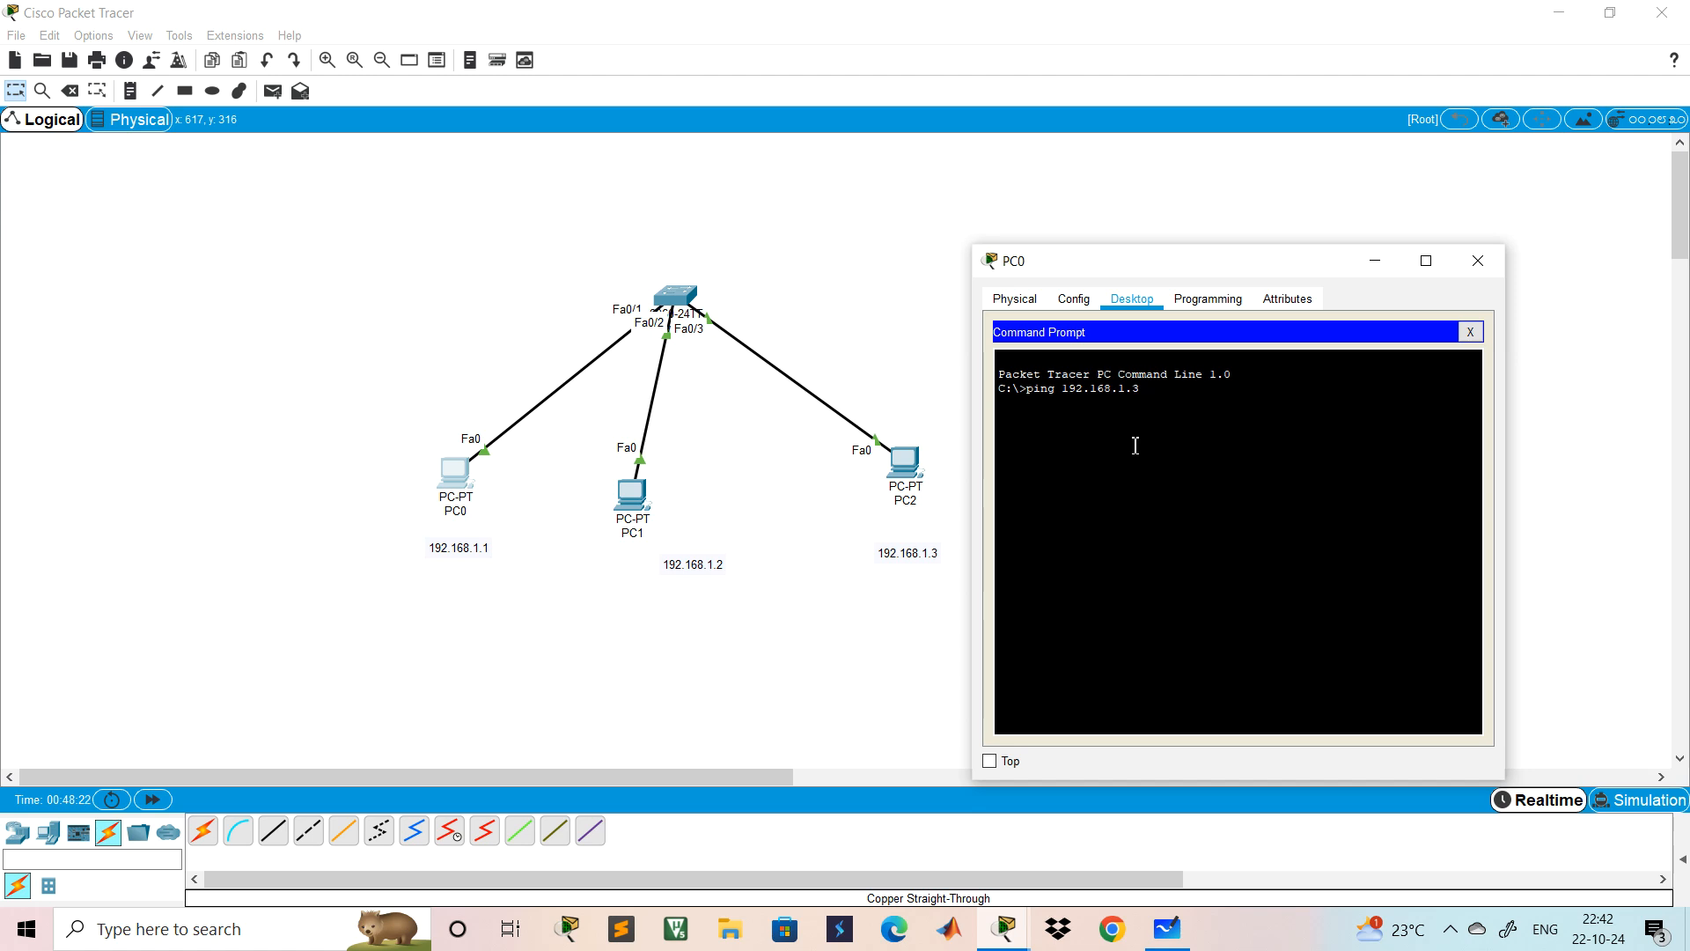
key(Return)
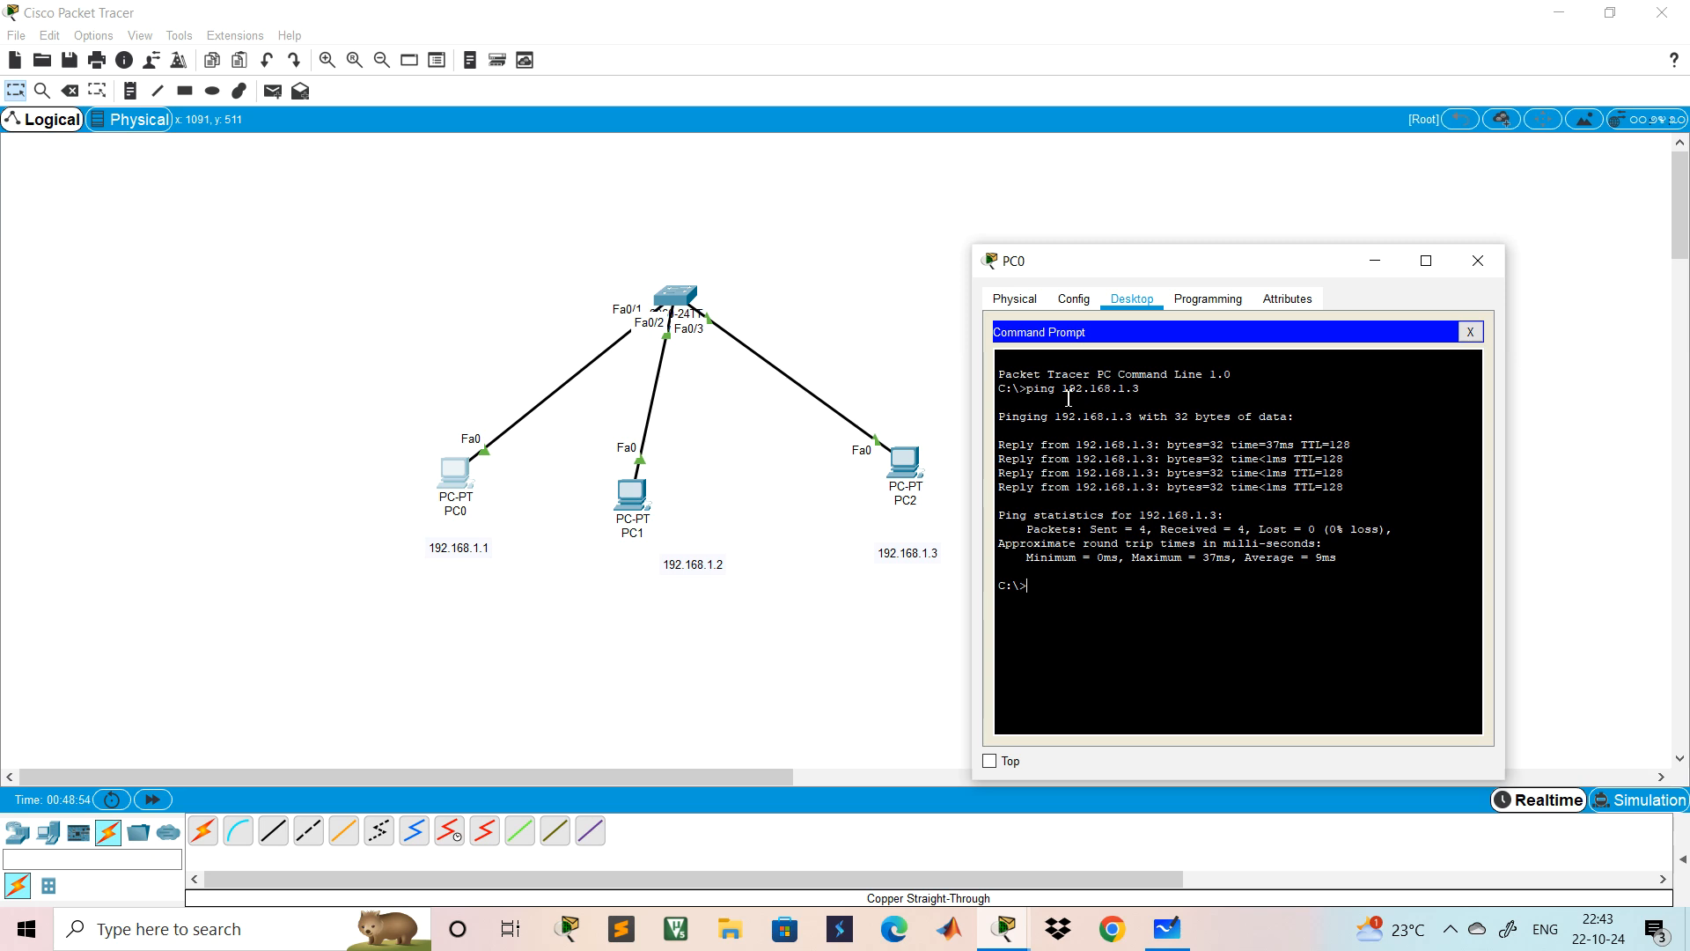
click(1480, 280)
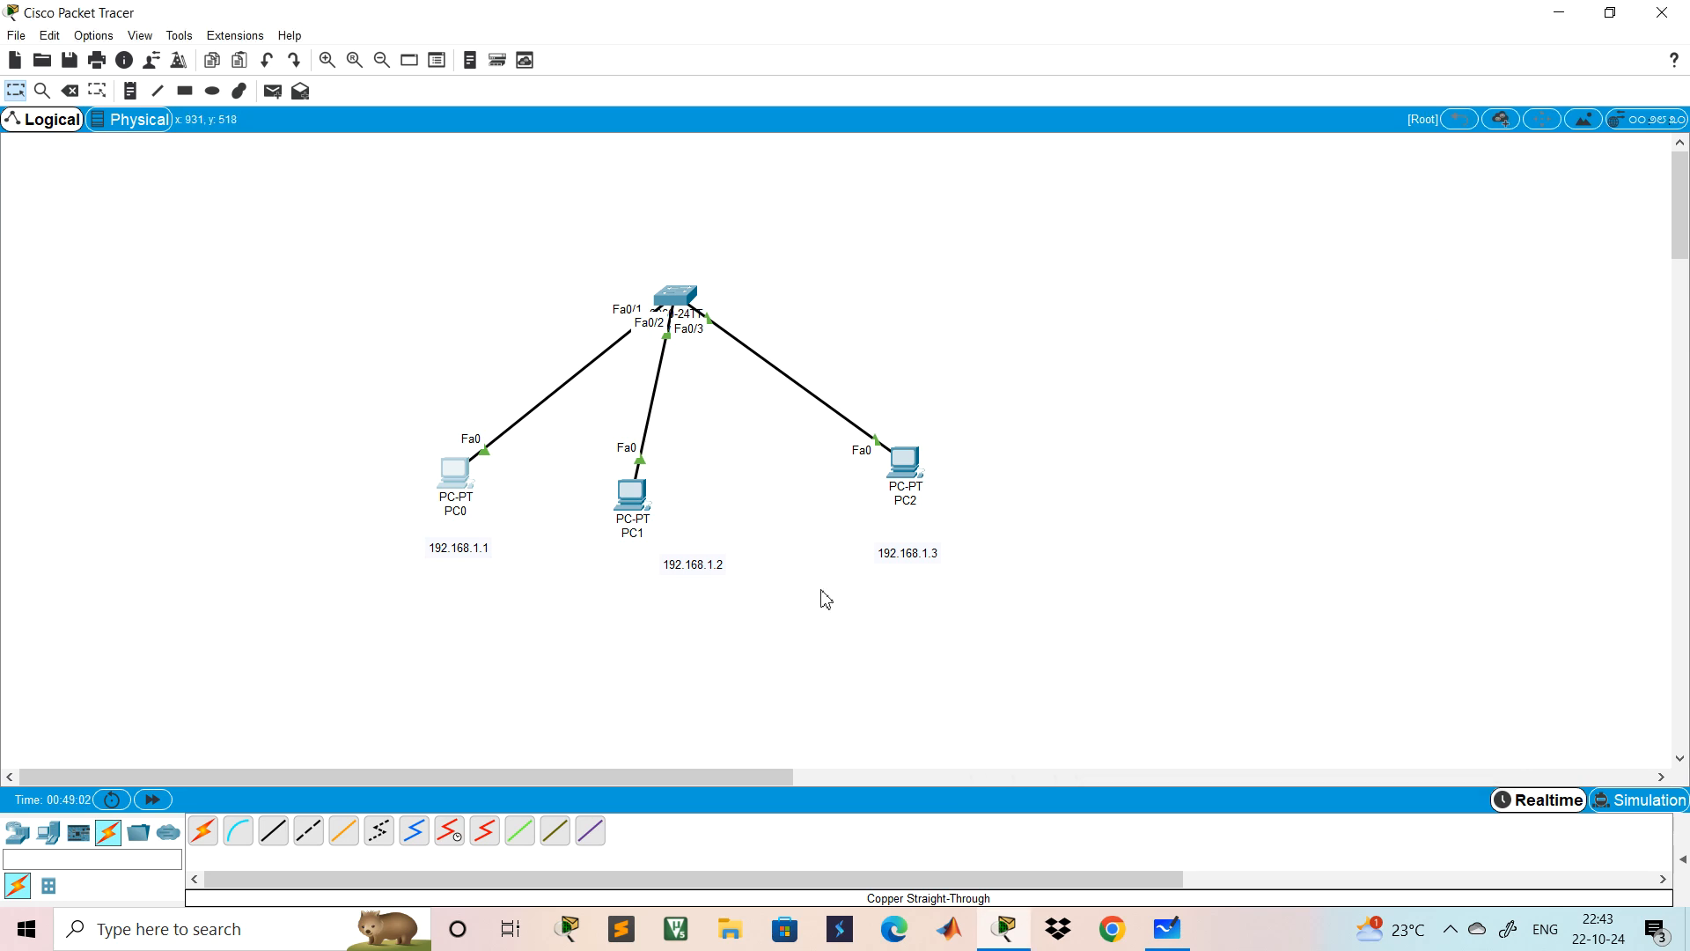
- In Simulation mode with the PDU list shown, add a simple PDU from PC0 to PC2
click(1640, 801)
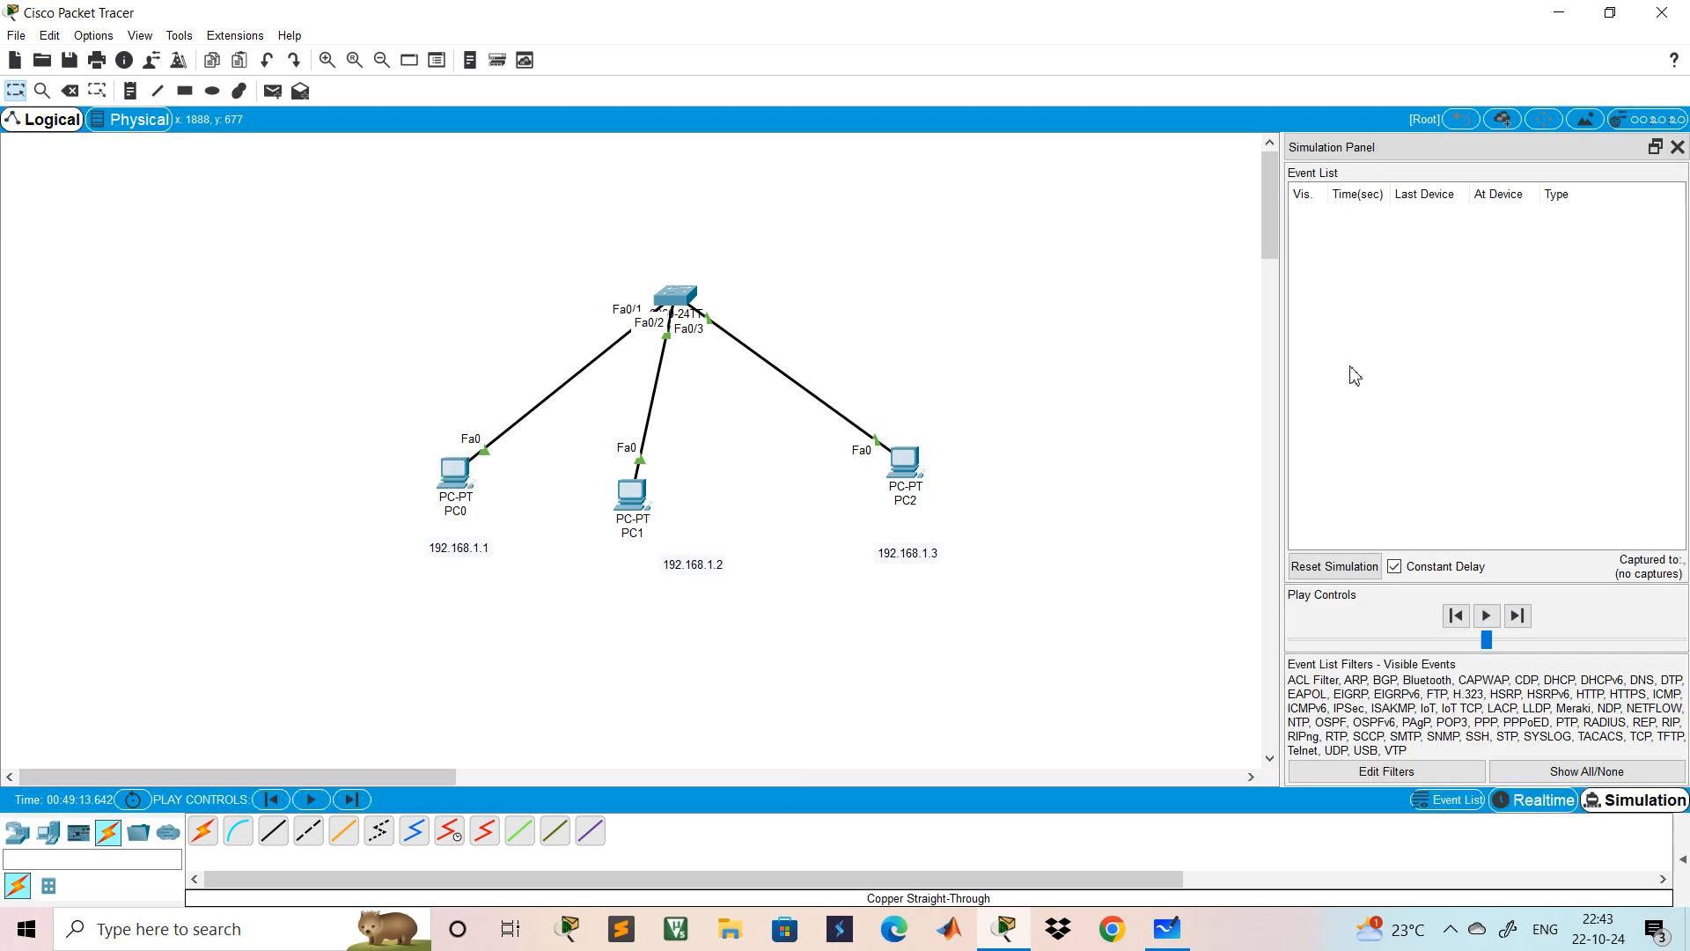
click(1683, 860)
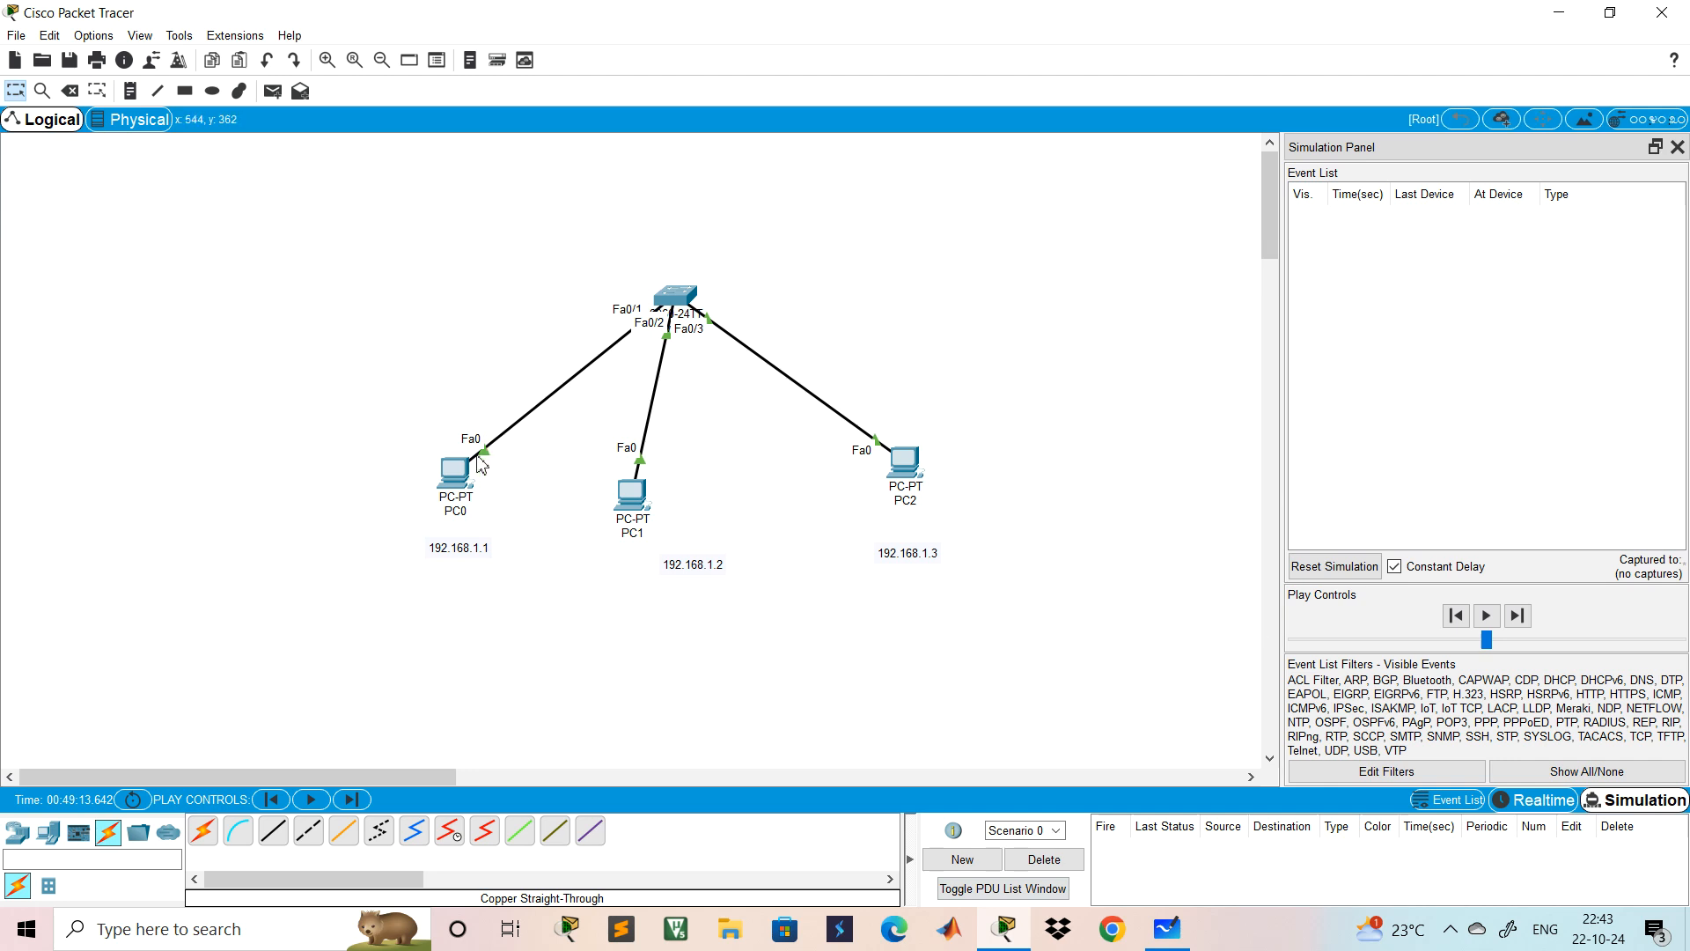
mouse_move(453, 474)
click(276, 97)
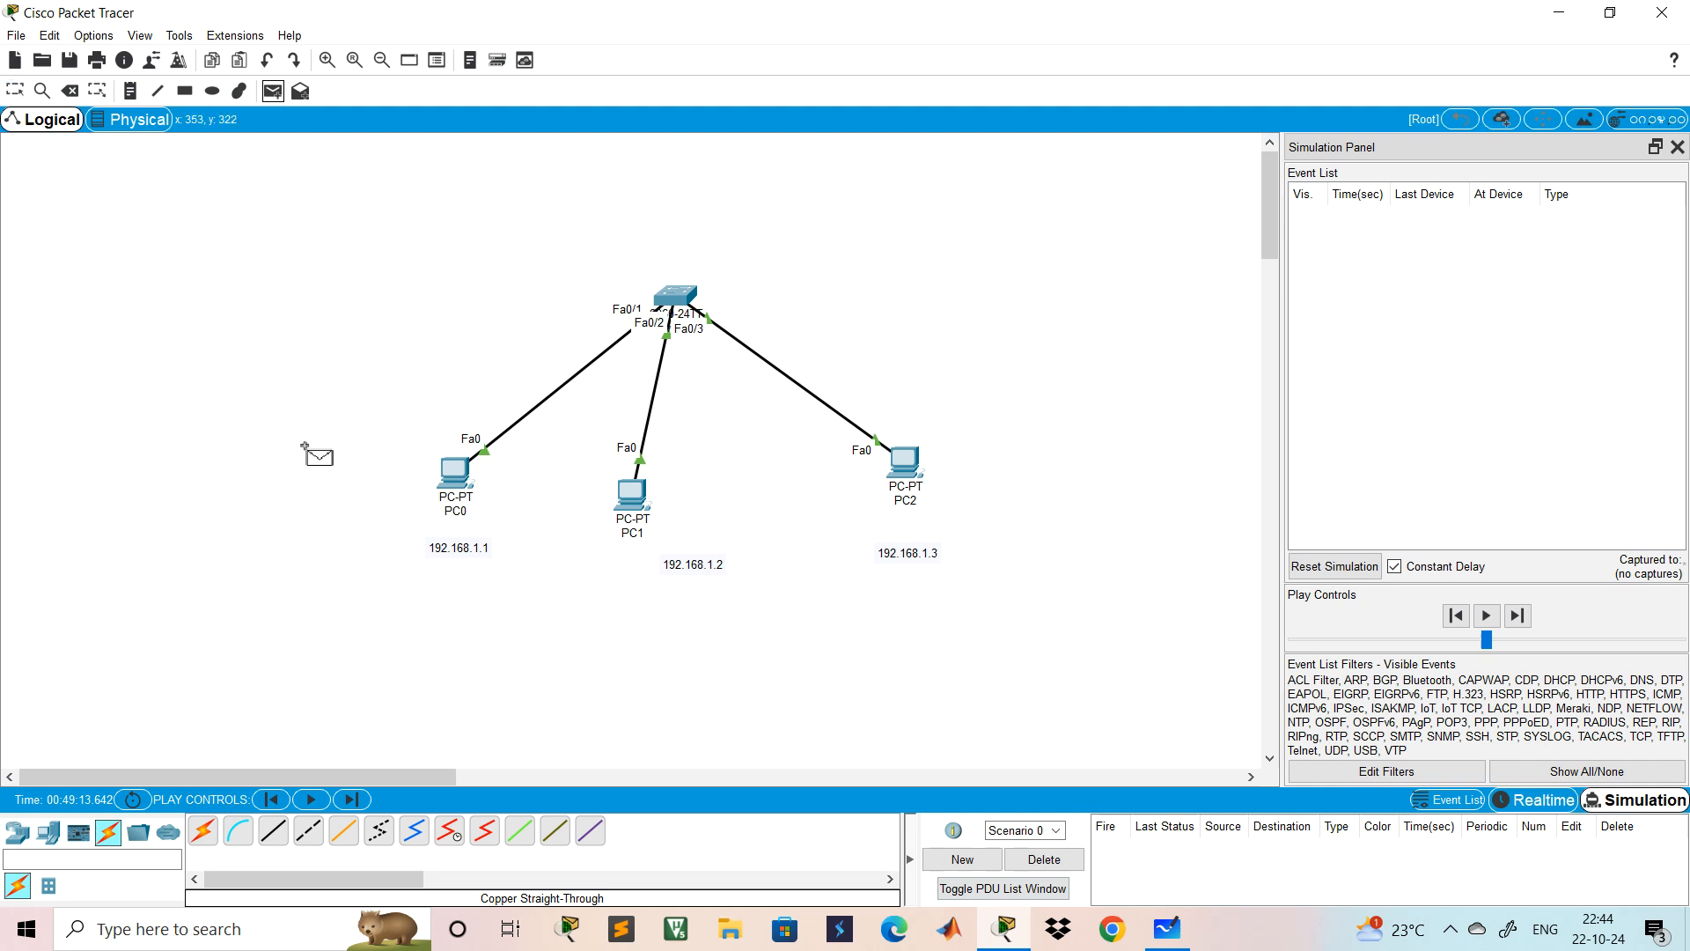
click(457, 473)
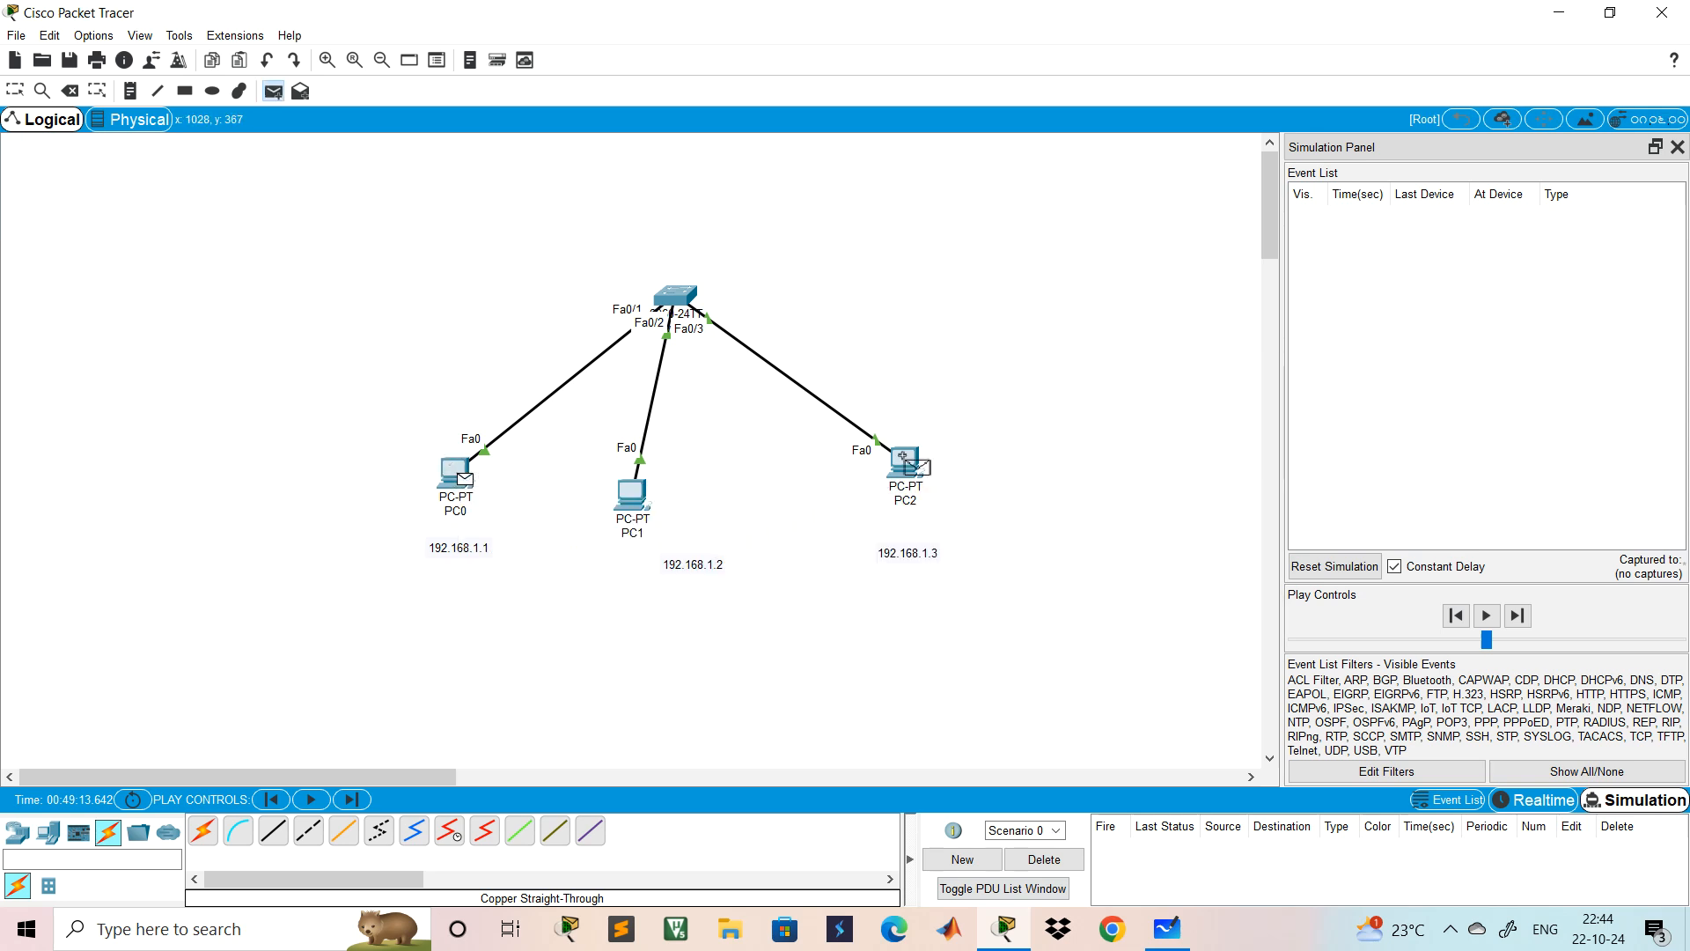
click(904, 455)
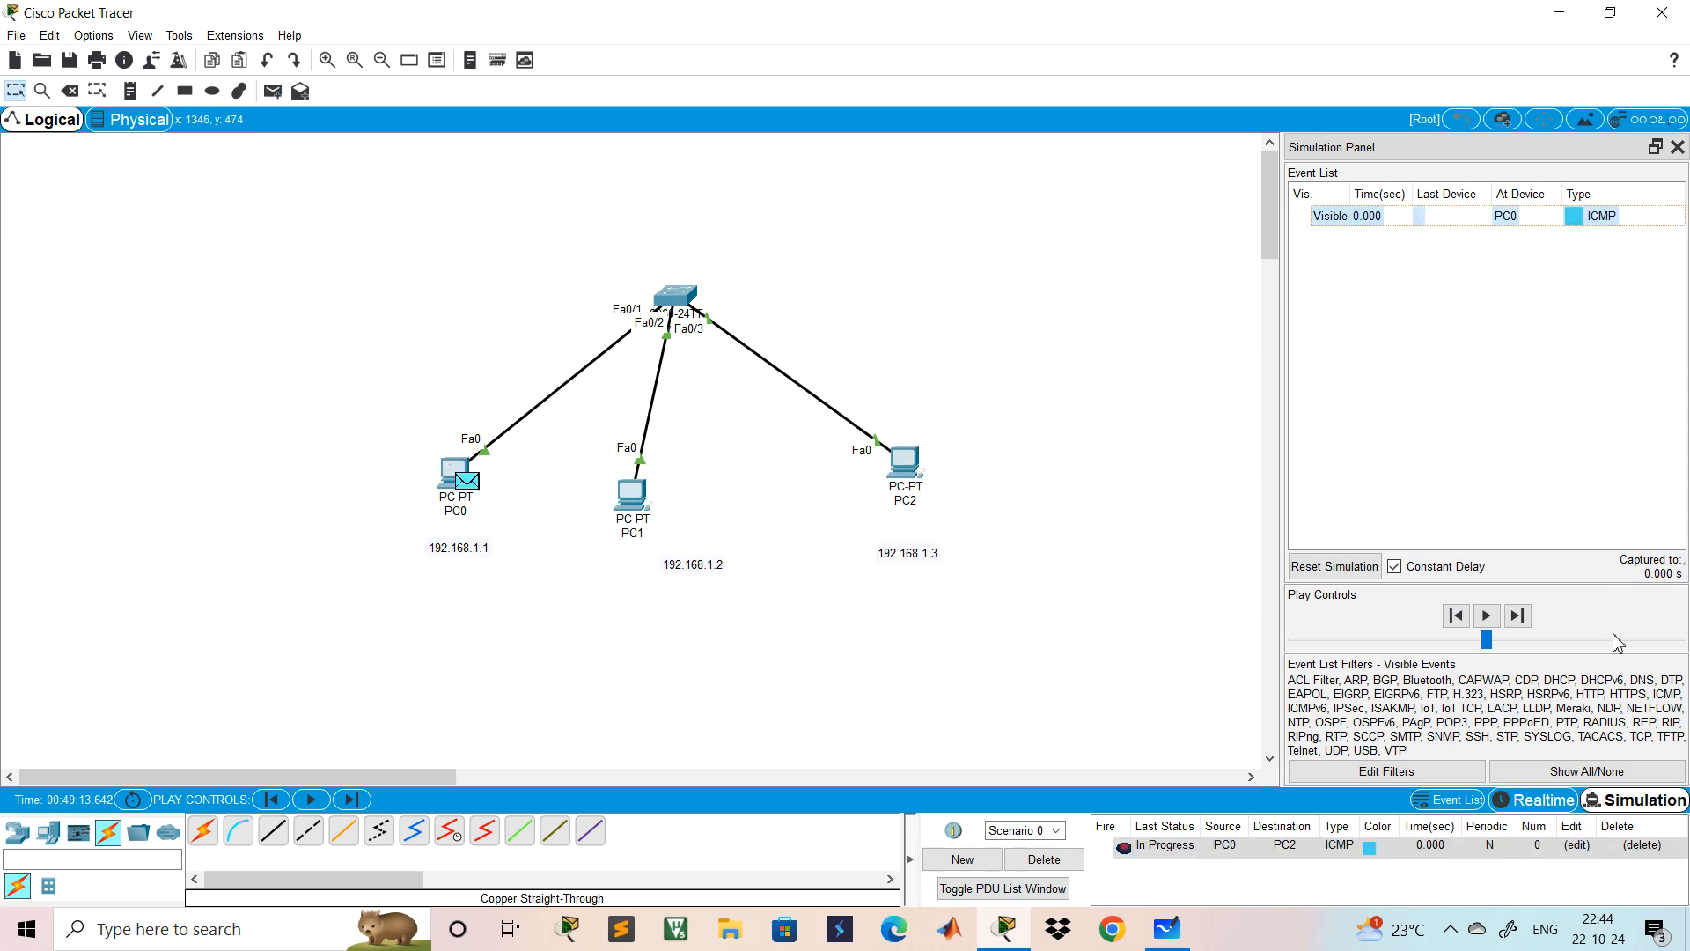
- Play the simulation until the ICMP exchange between PC0 and PC2 completes, and stop the playback
click(1490, 621)
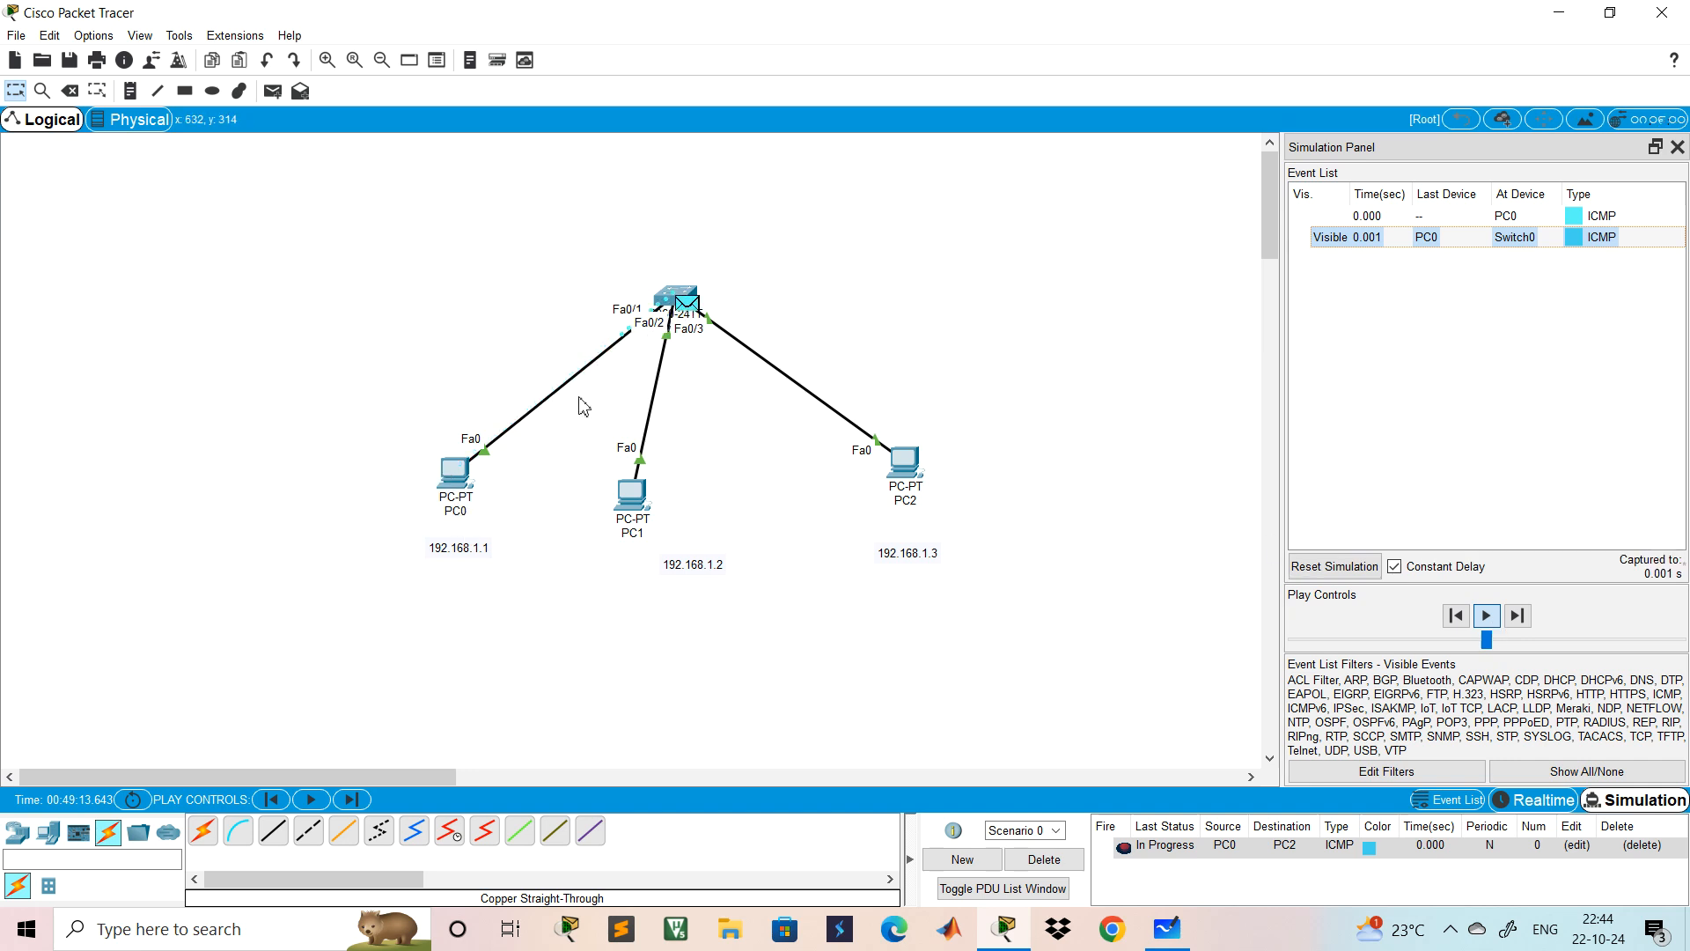
mouse_move(702, 326)
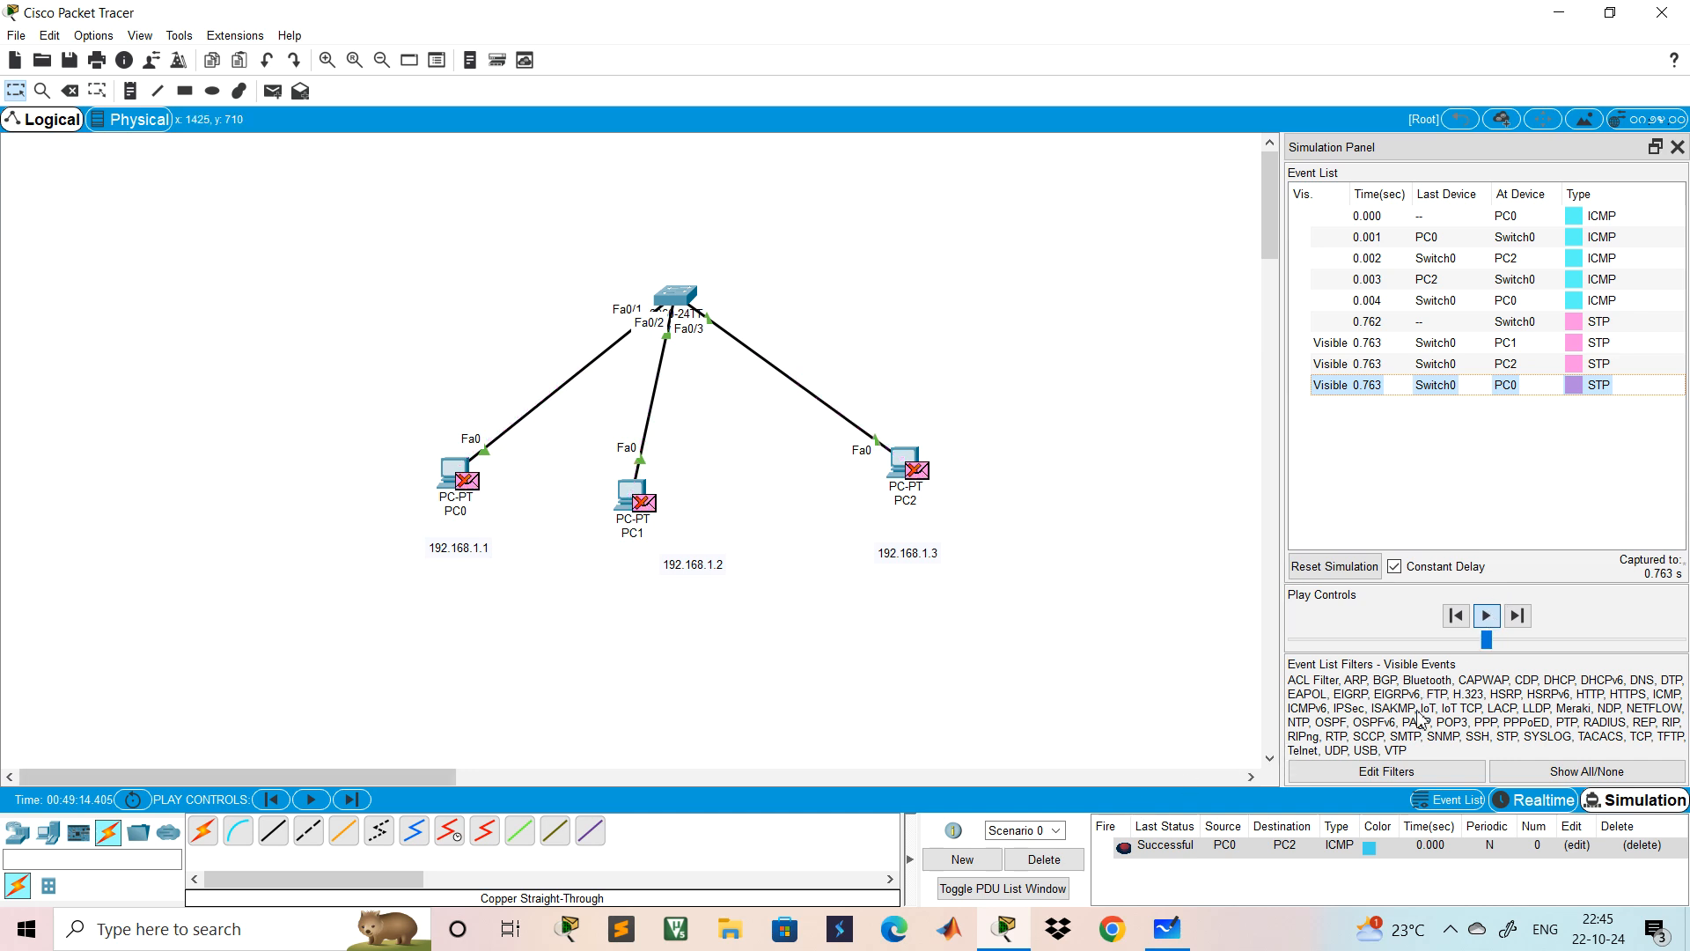
click(1499, 621)
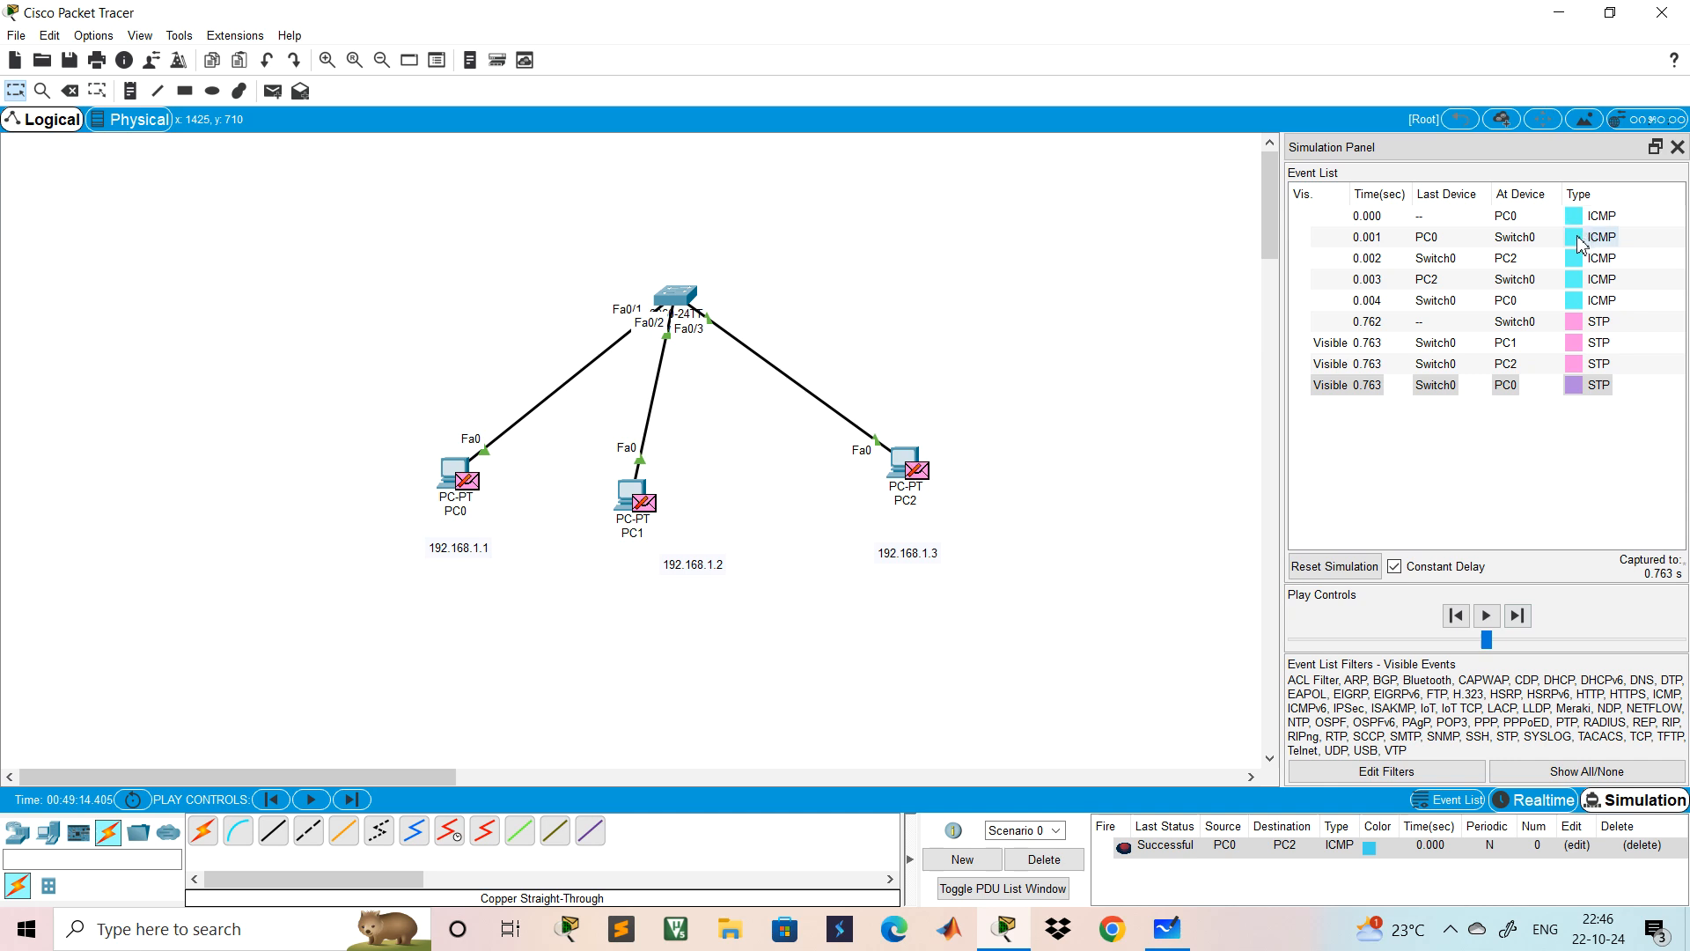
- Examine the OSI layers and inbound PDU details of the ICMP event at Switch0 at 0.001 s
click(1577, 245)
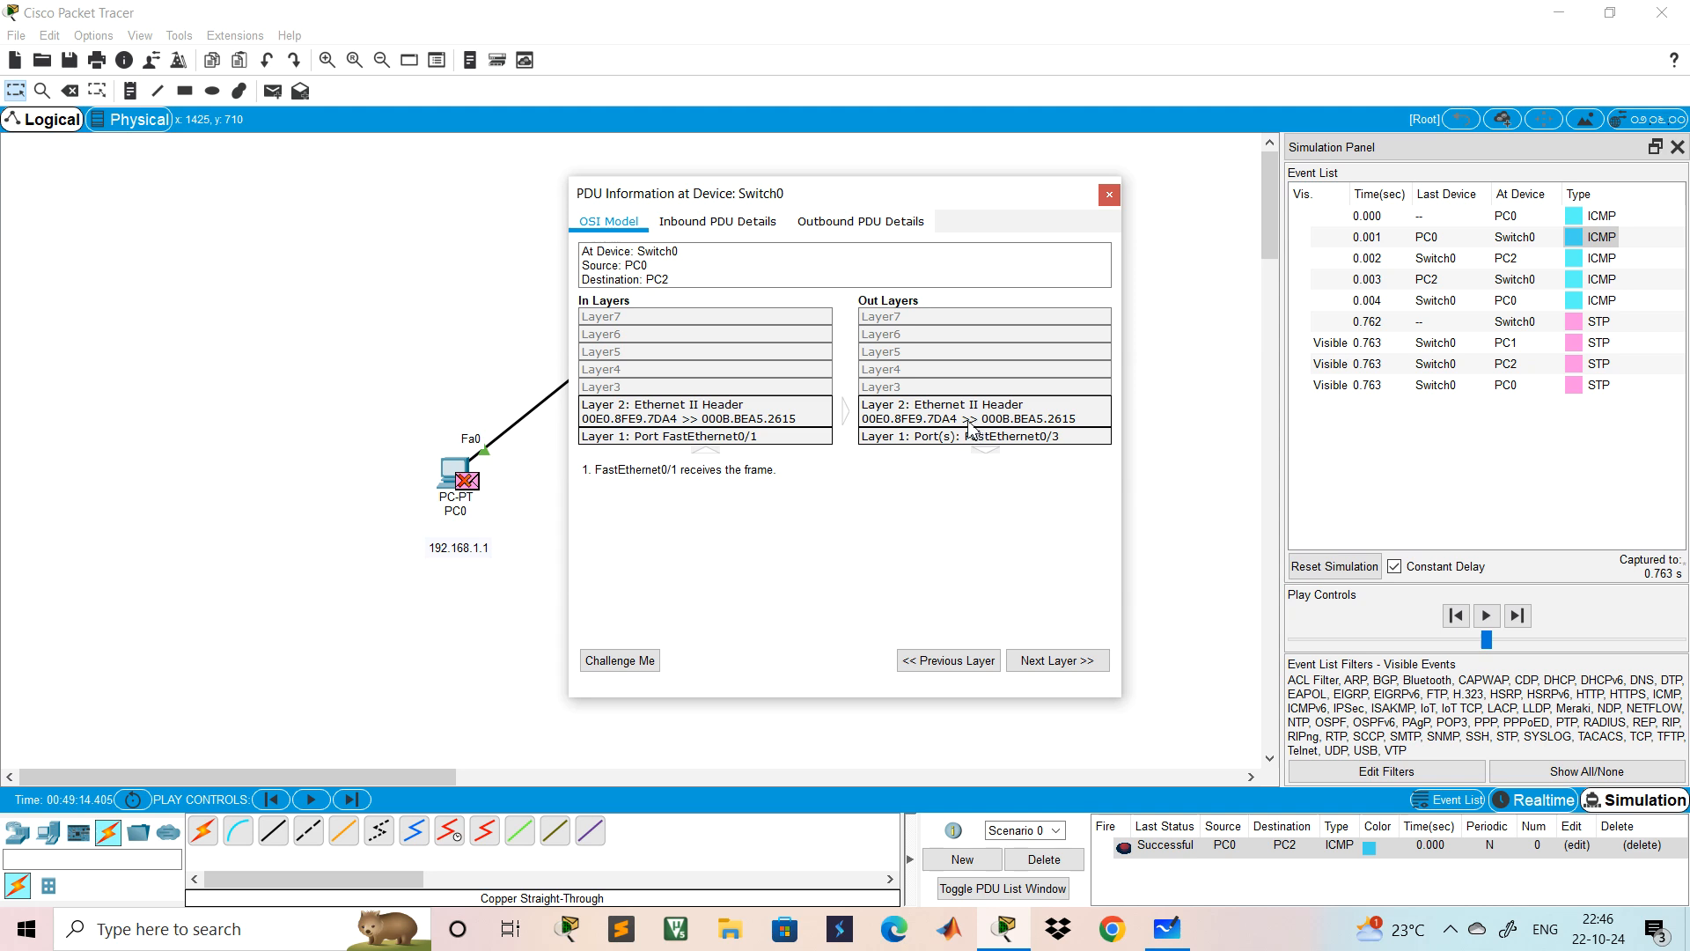
click(916, 431)
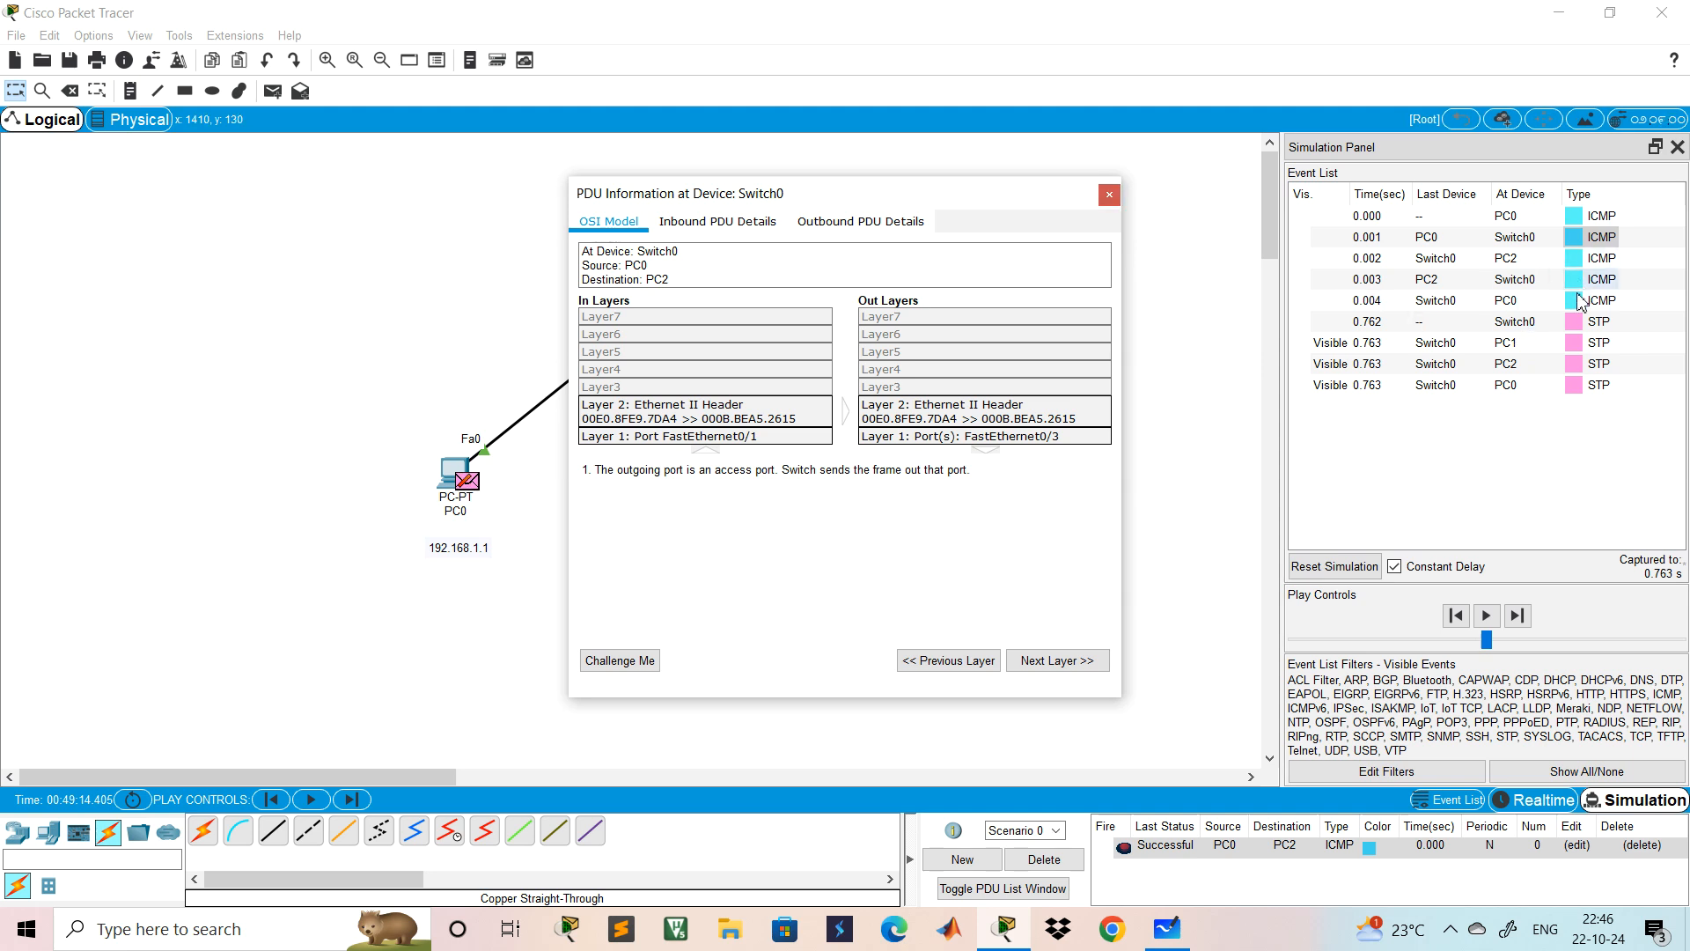
click(722, 224)
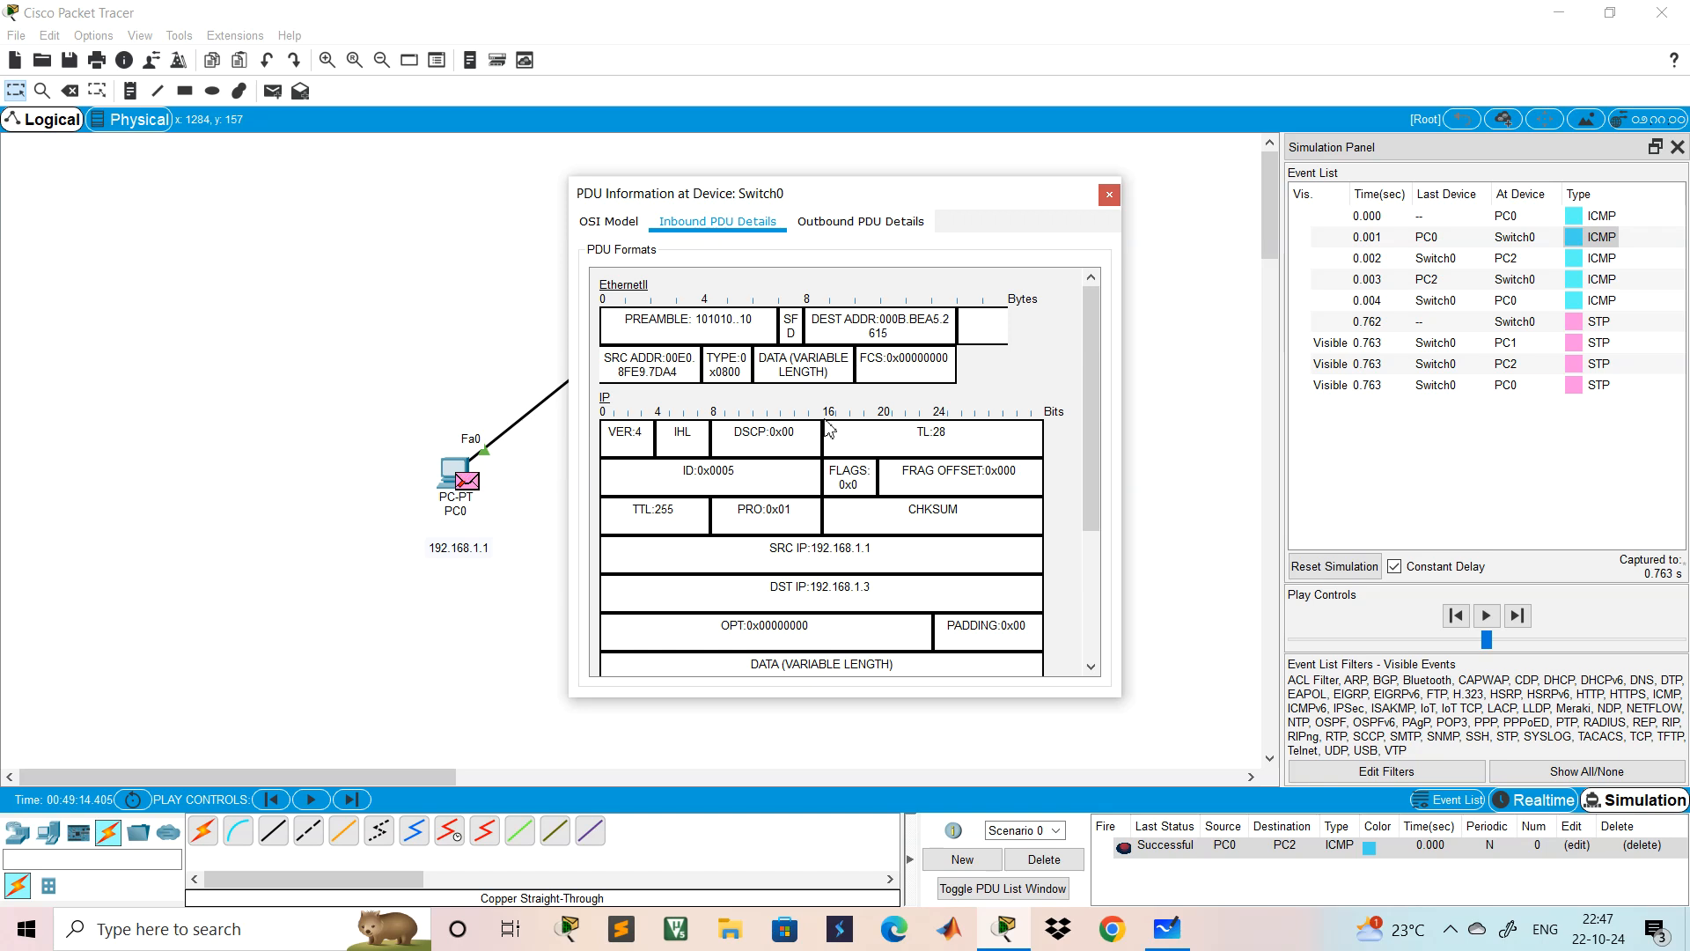
- Examine the Ethernet, IP and ICMP headers in Switch0's inbound PDU details, highlighting the source and destination IP fields
scroll(827, 429, down, 3)
scroll(774, 414, up, 3)
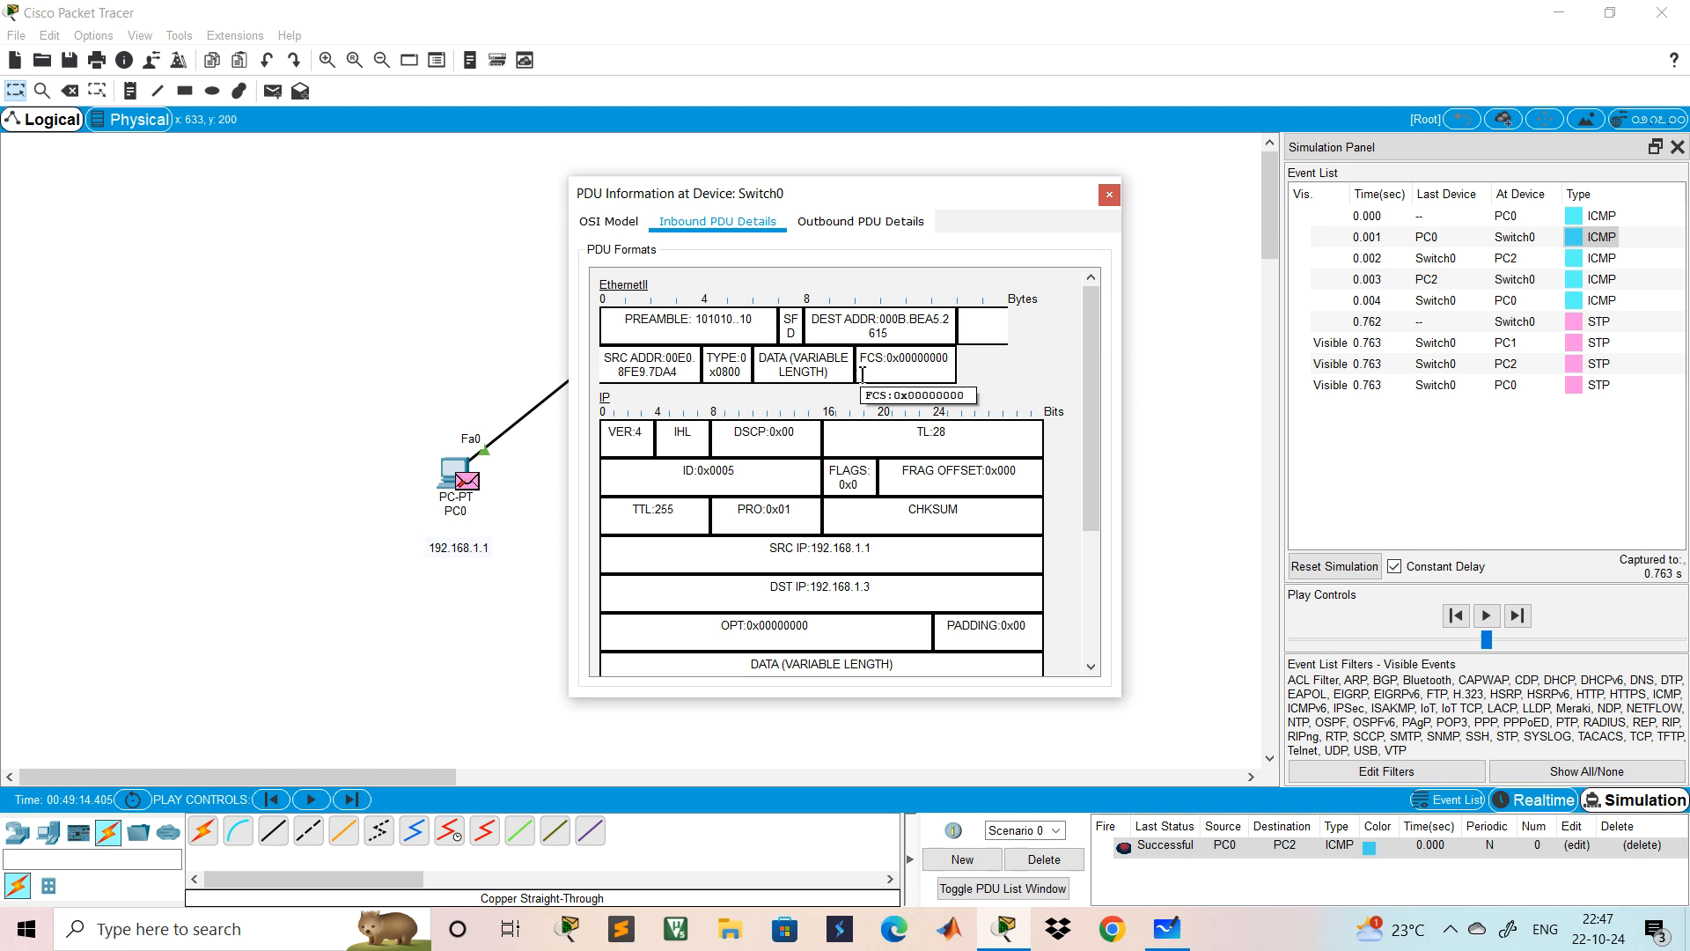
scroll(863, 374, down, 2)
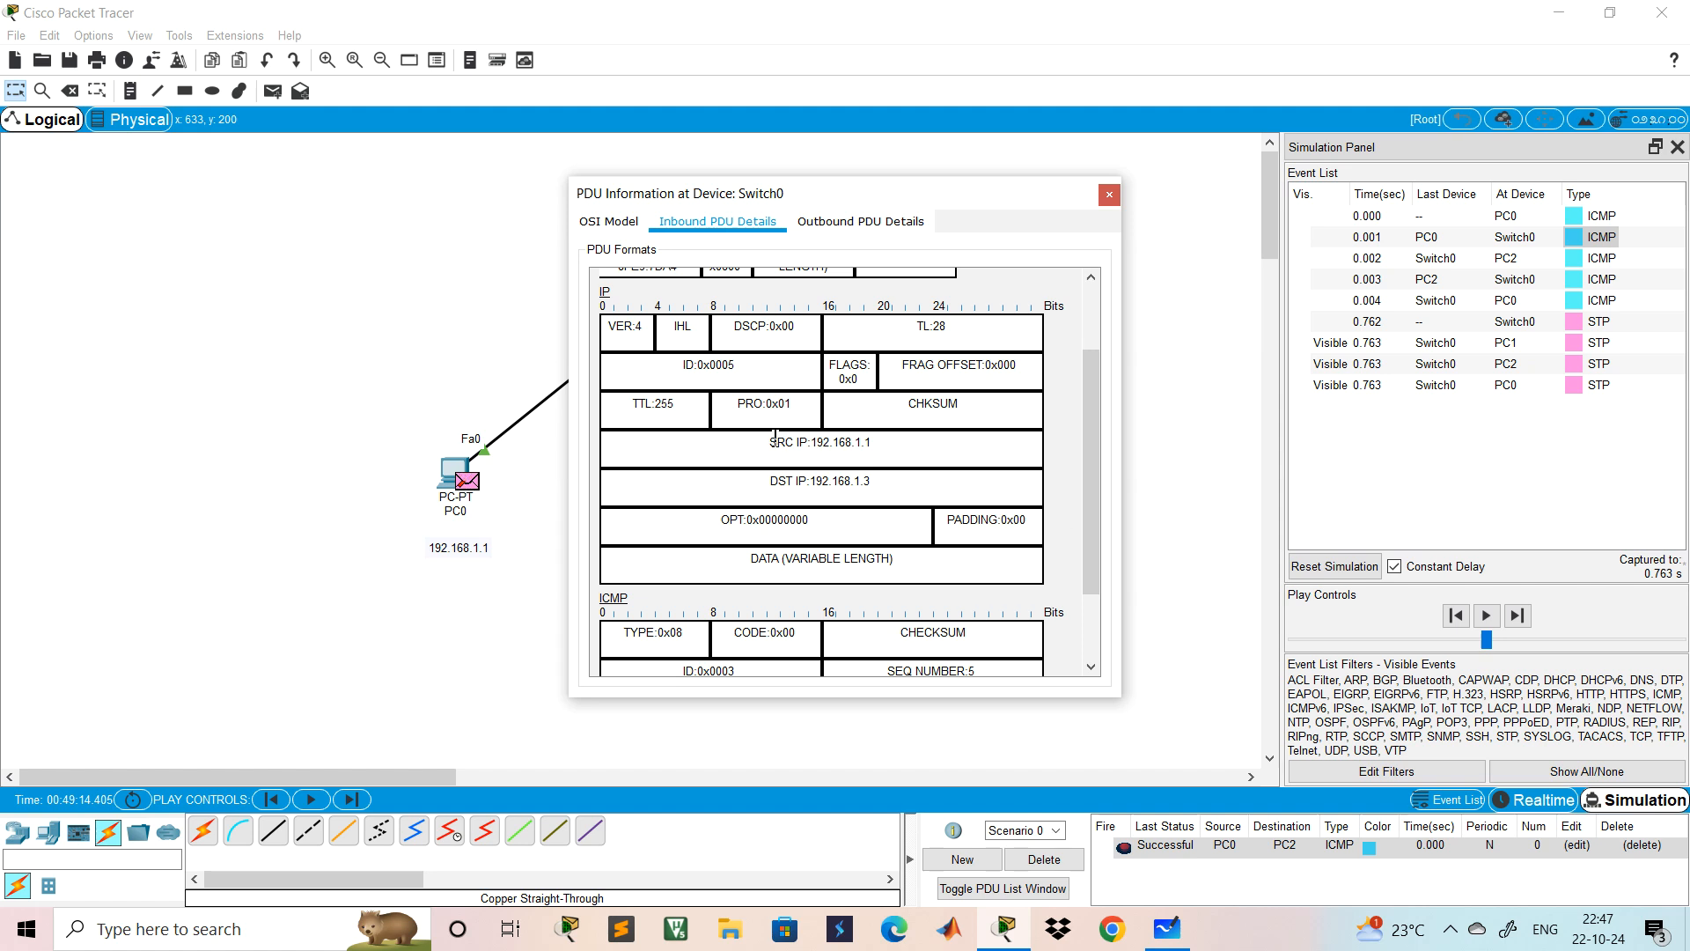
drag(772, 440, 892, 438)
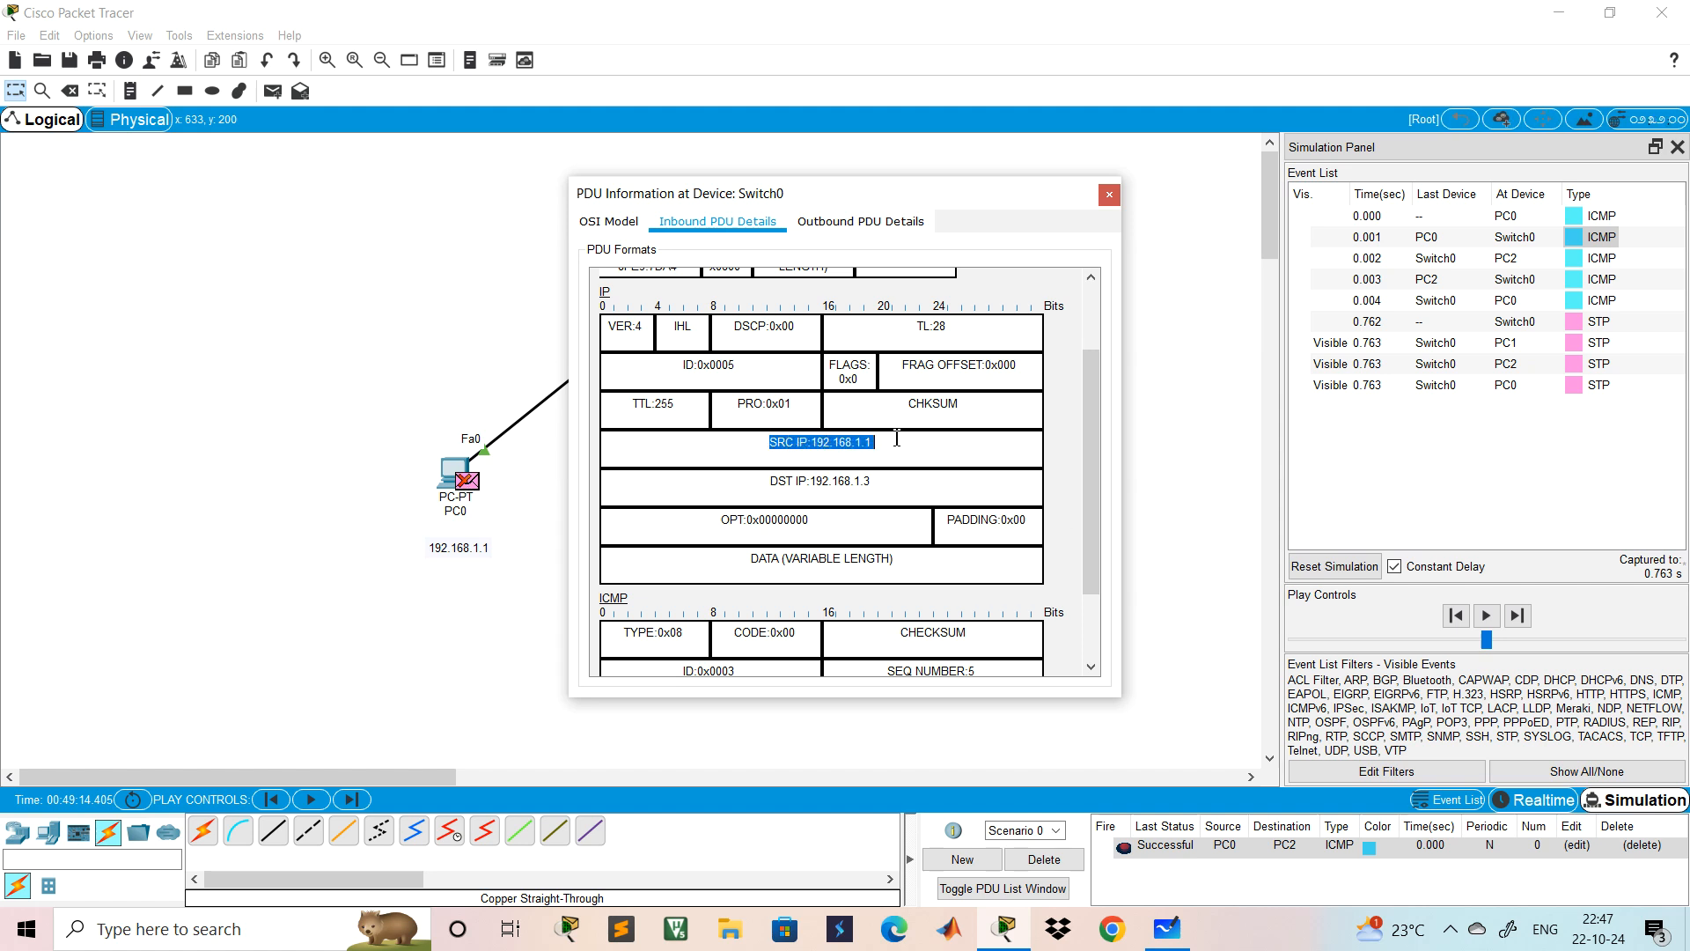
drag(770, 482, 884, 482)
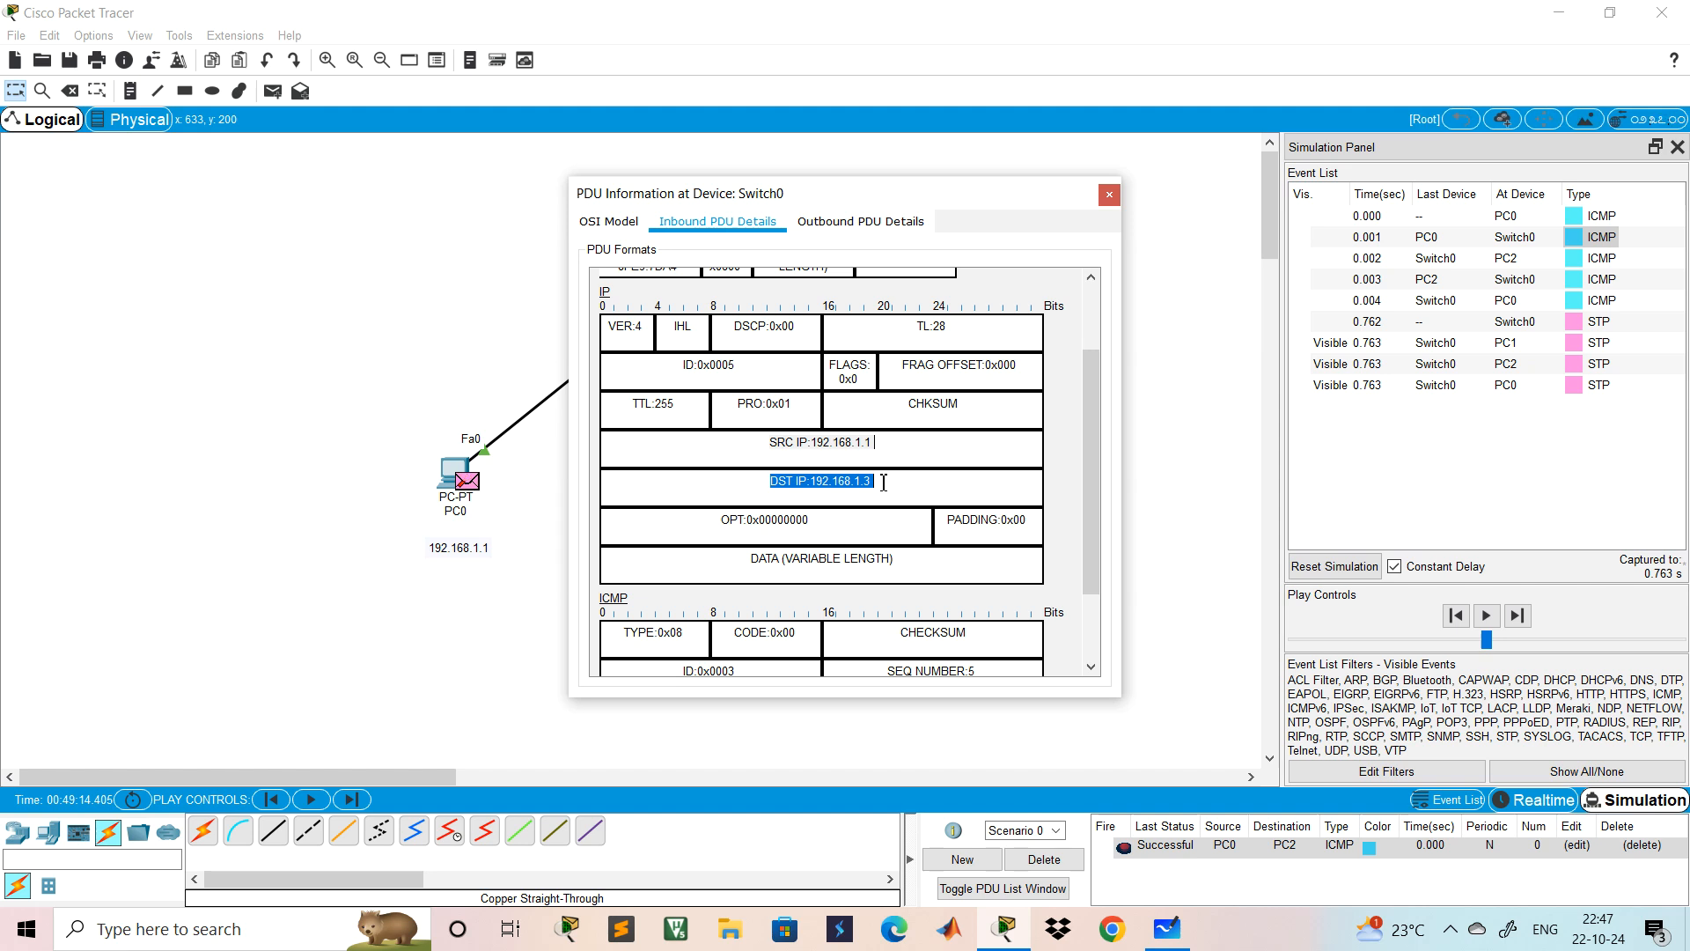
scroll(884, 482, down, 3)
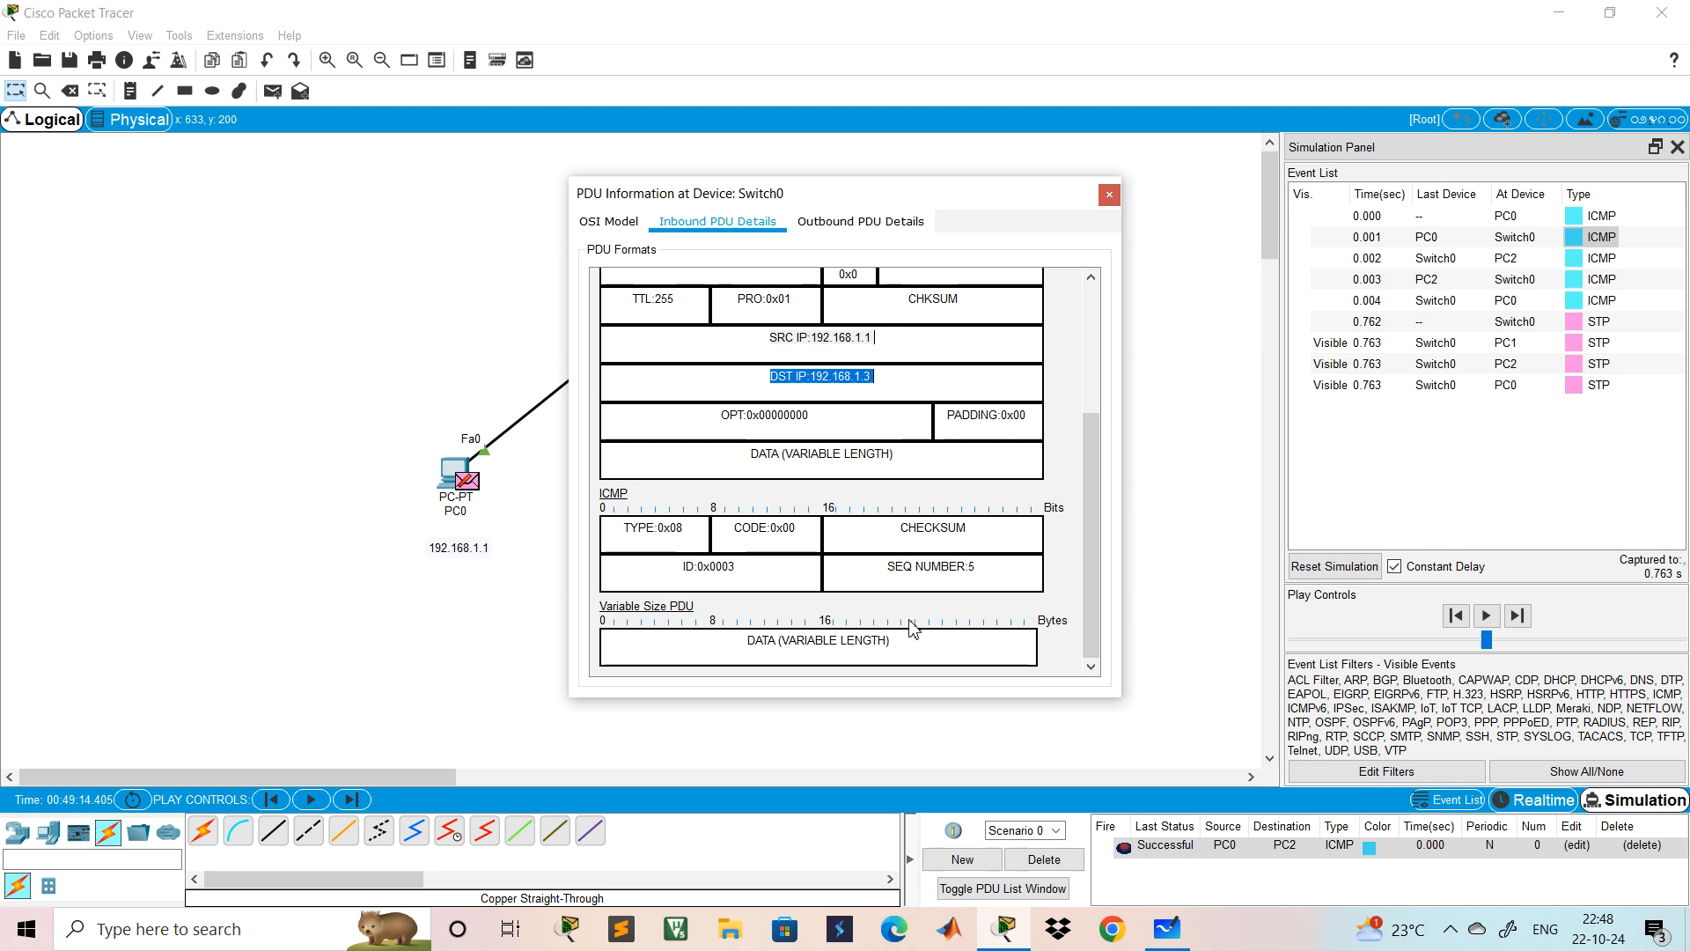
scroll(911, 626, up, 4)
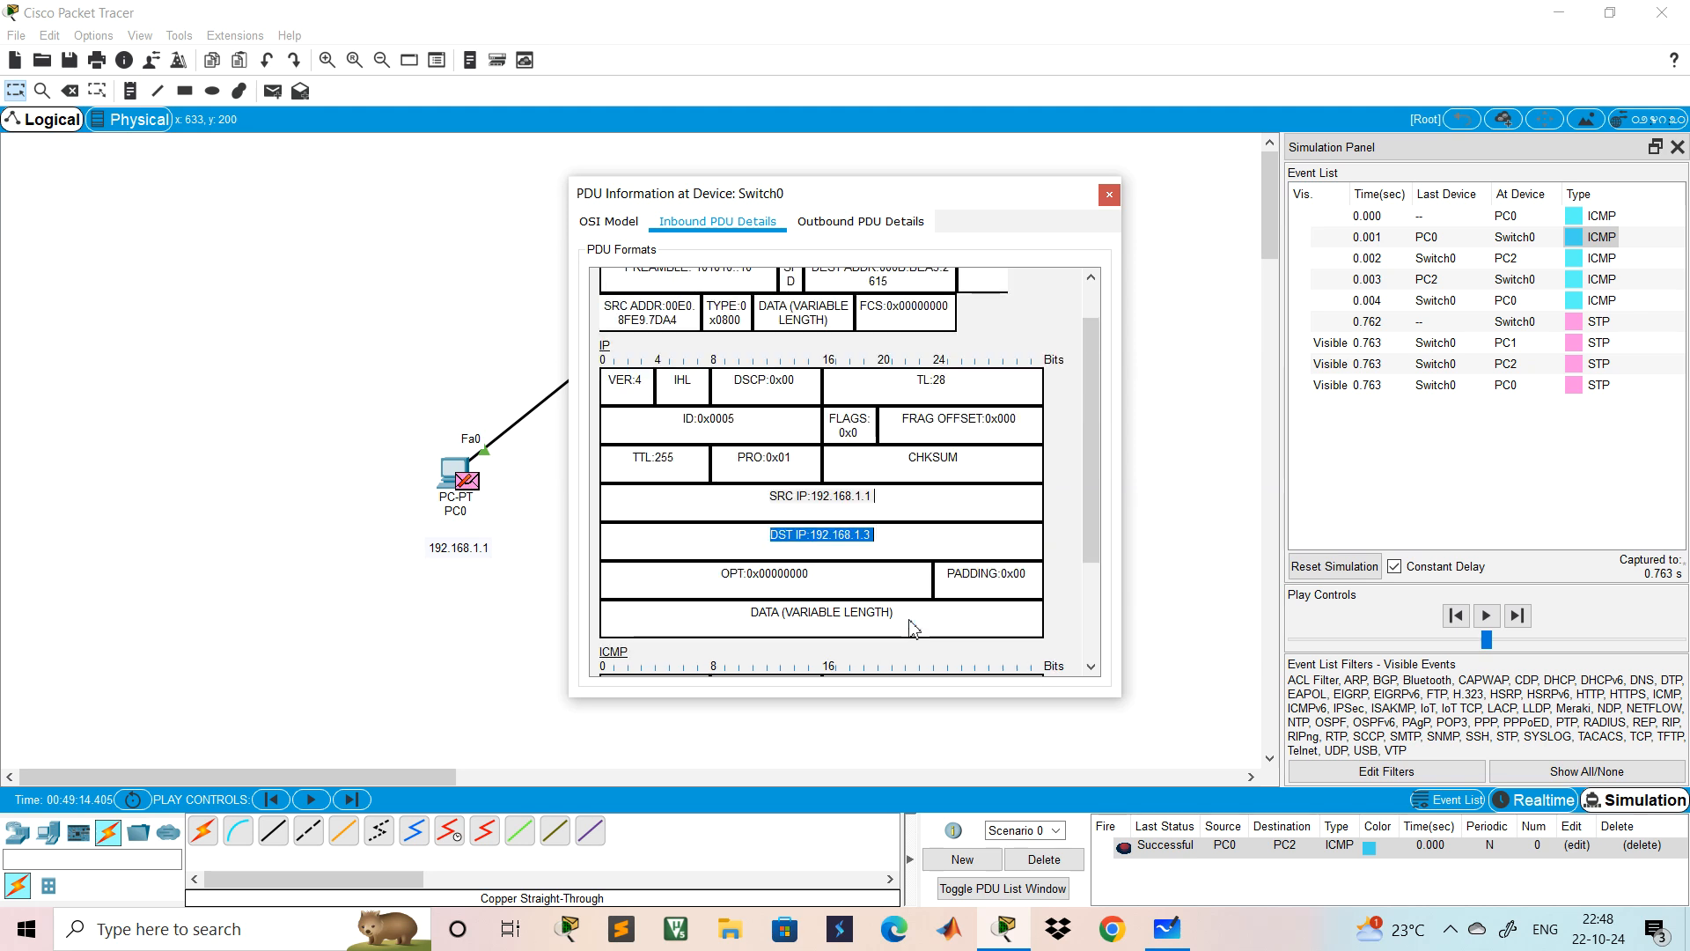
- Review the headers in Switch0's outbound PDU details and return to the OSI model view of the same event
click(872, 231)
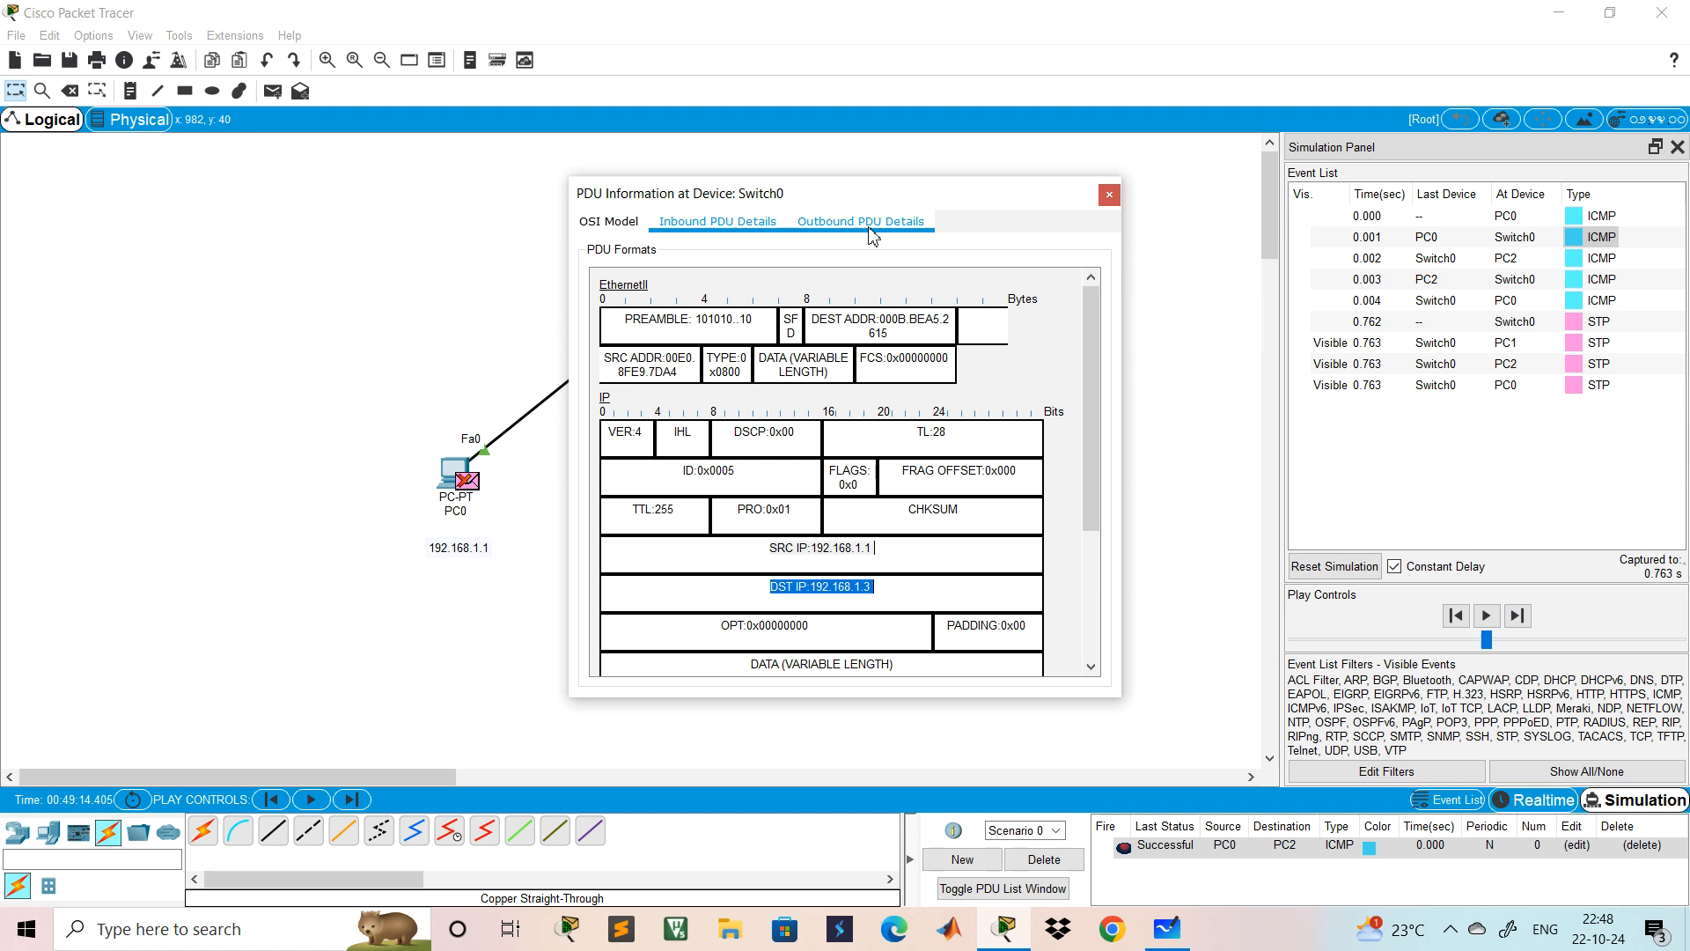
click(870, 228)
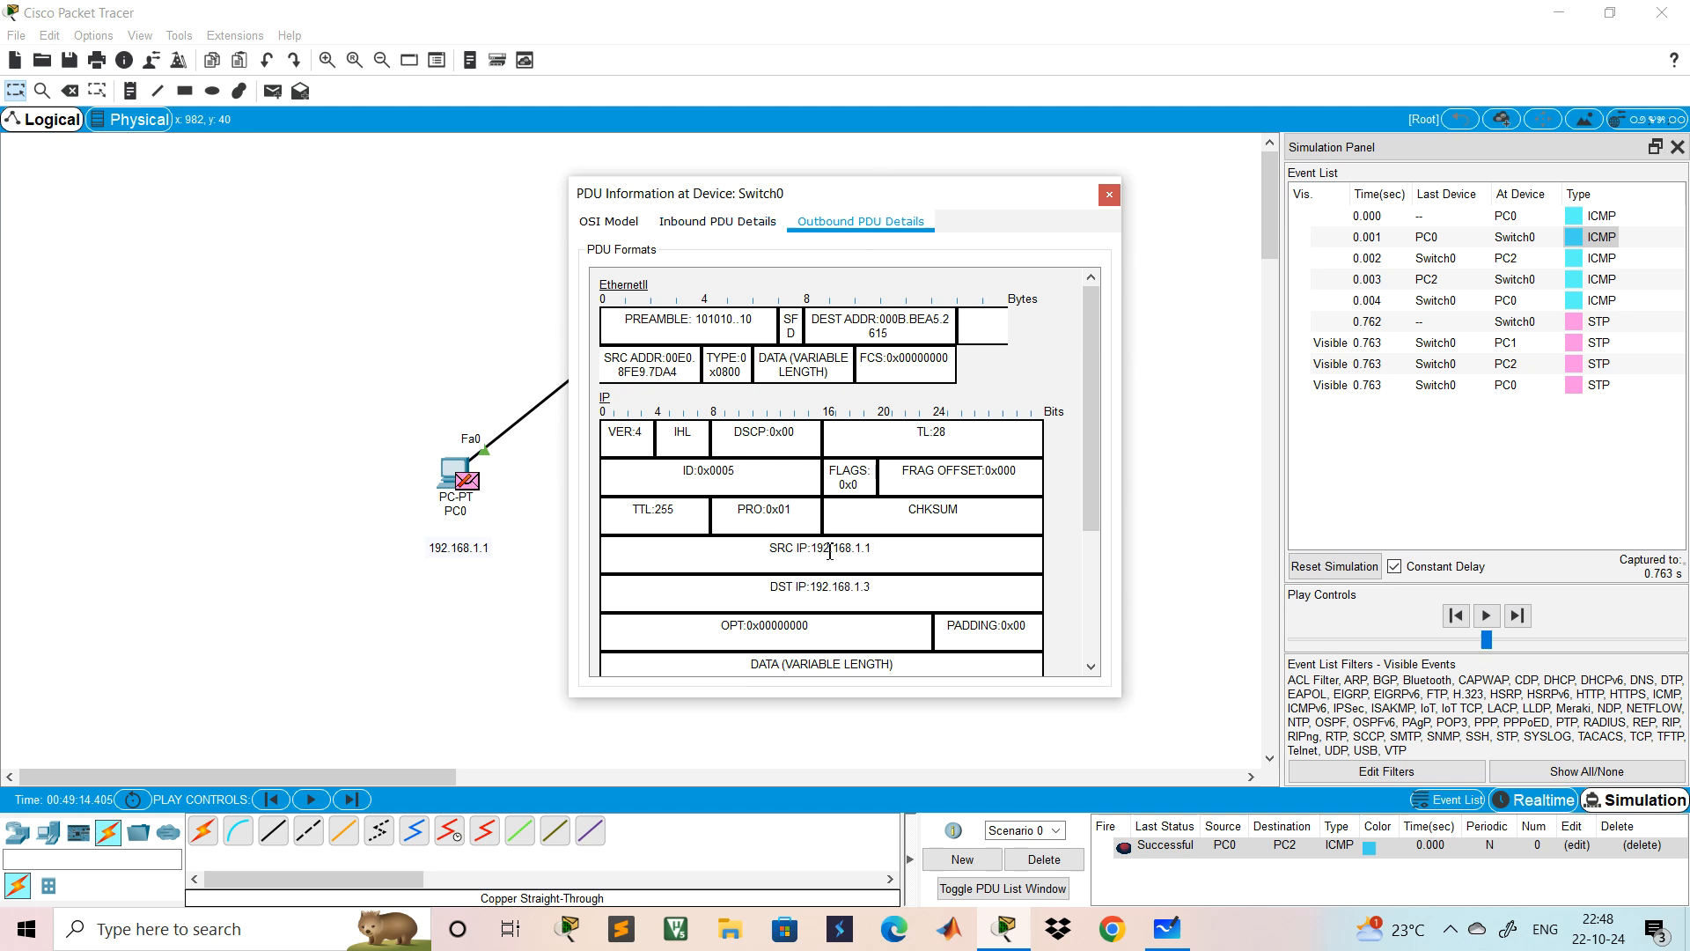
scroll(790, 469, down, 1)
scroll(789, 468, up, 1)
scroll(789, 469, down, 3)
scroll(789, 468, up, 3)
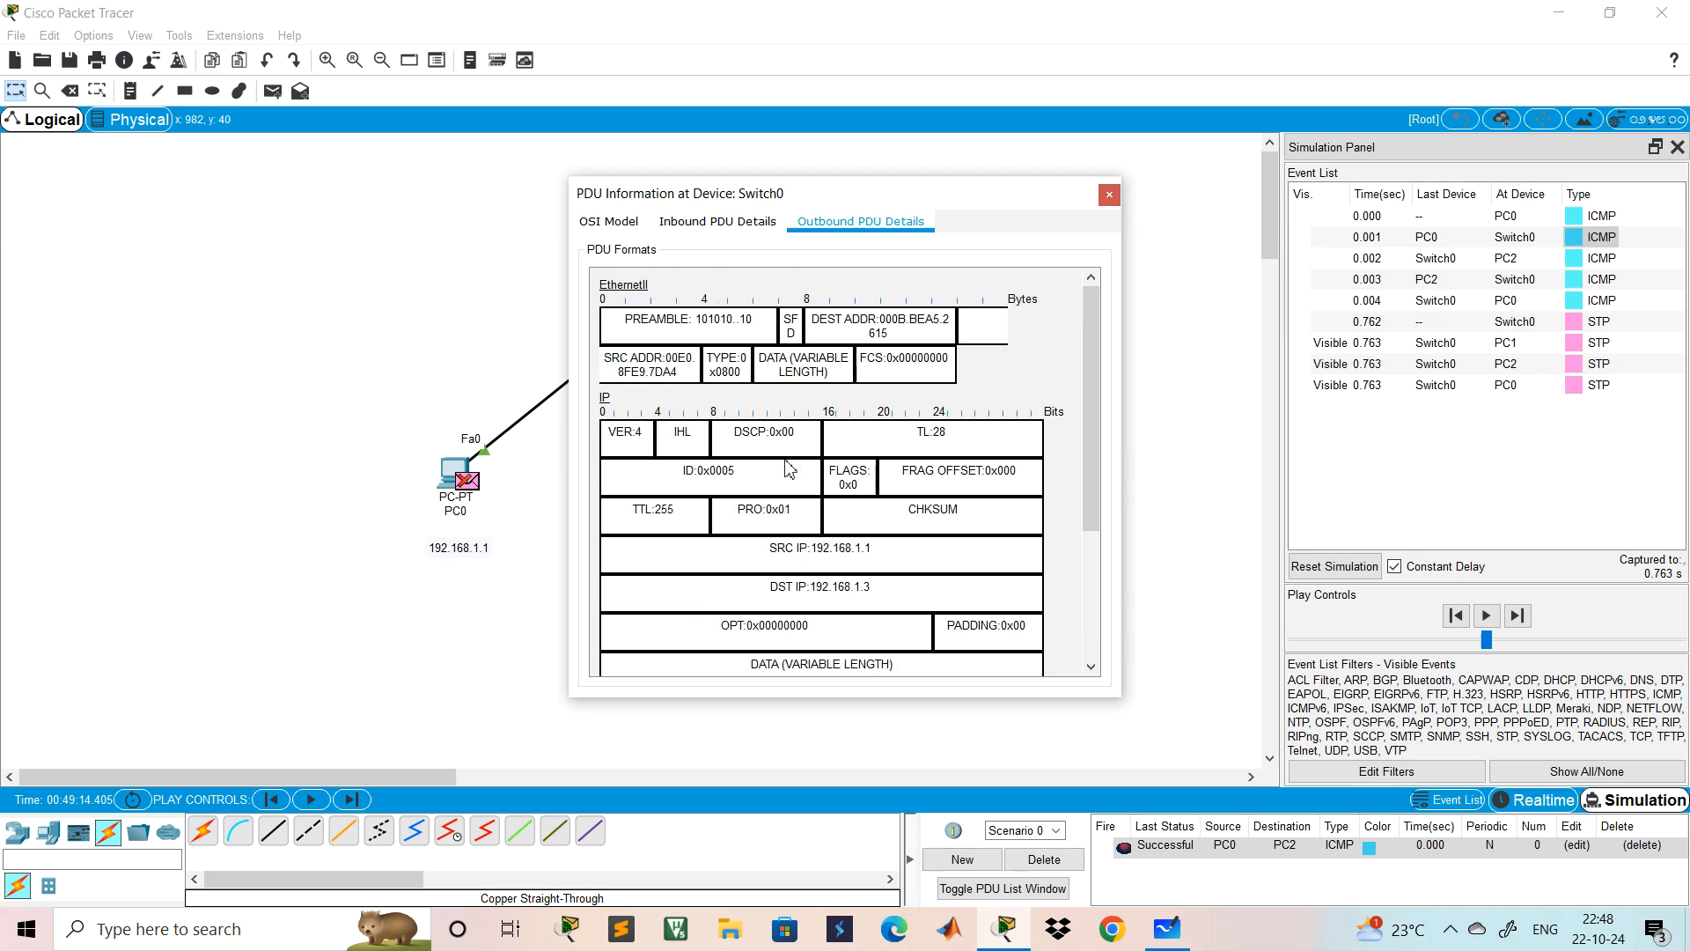
click(606, 226)
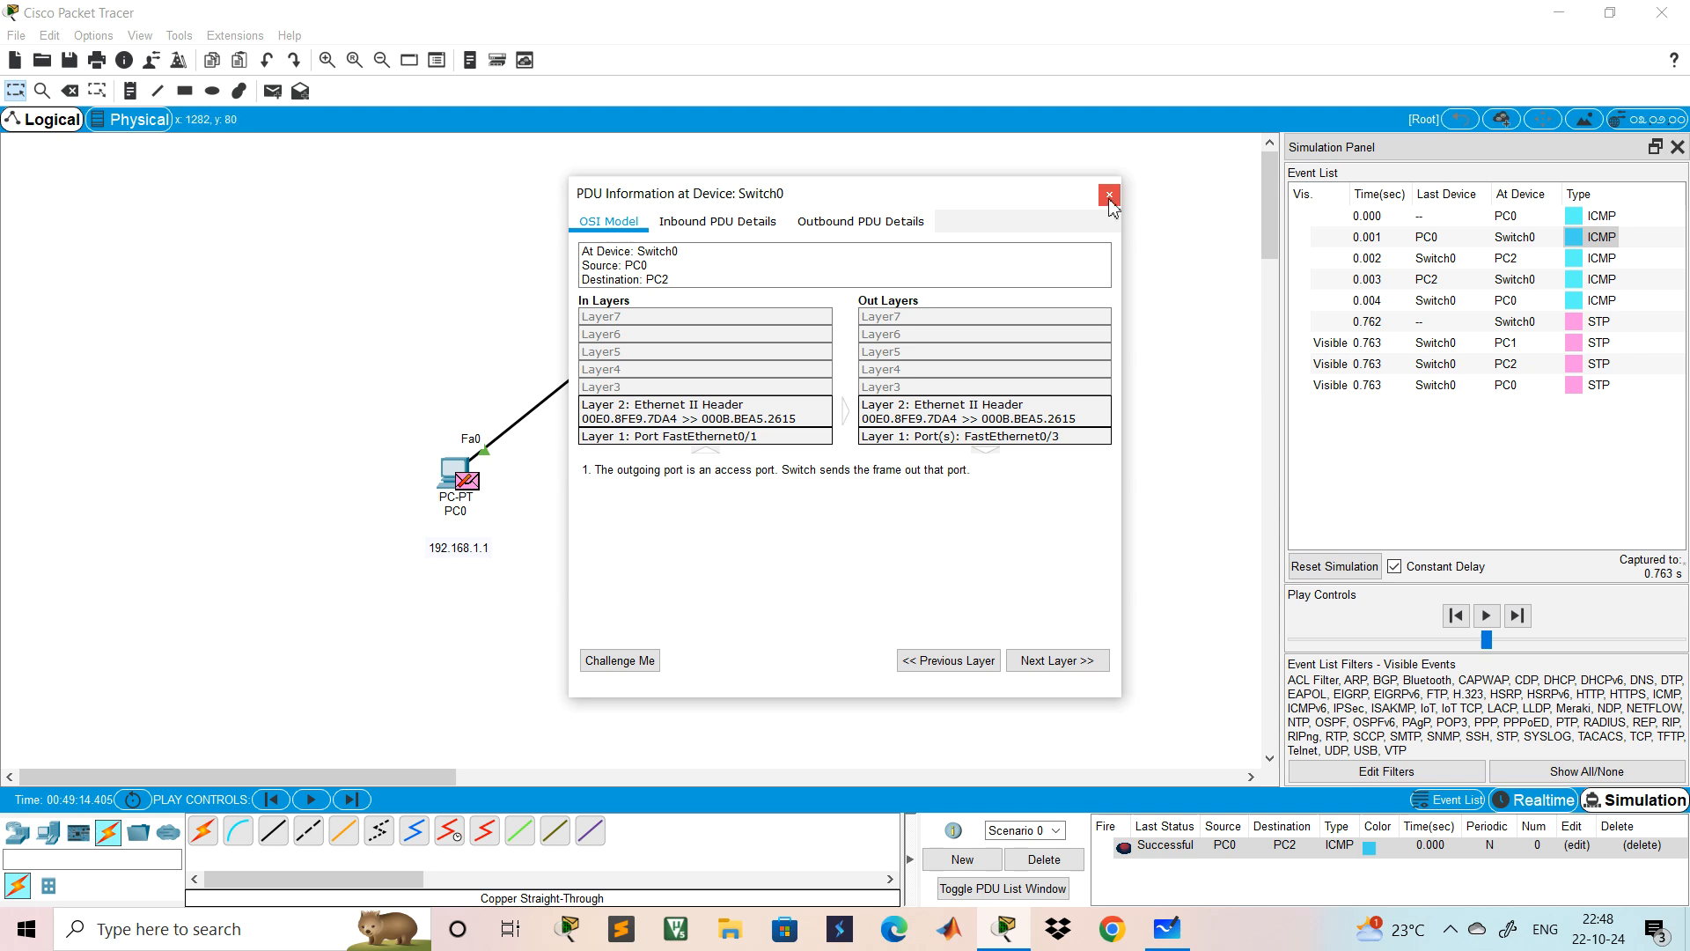
- Close Switch0's PDU information window and delete Scenario 0 with all its PDUs
click(1109, 195)
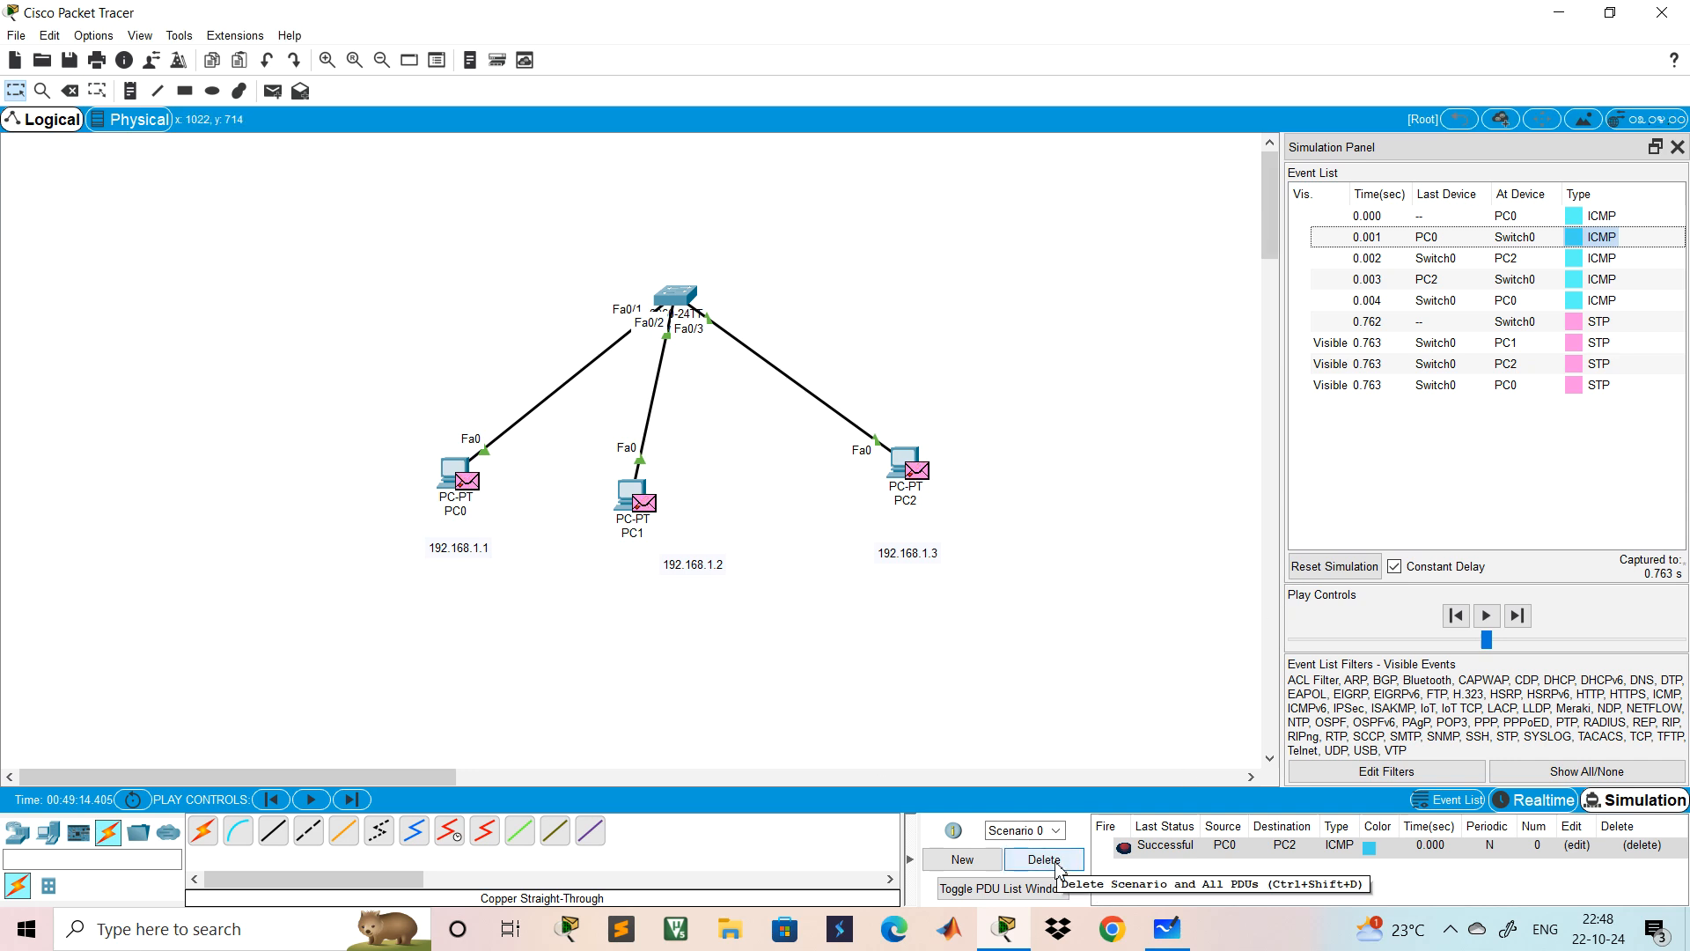
click(1084, 865)
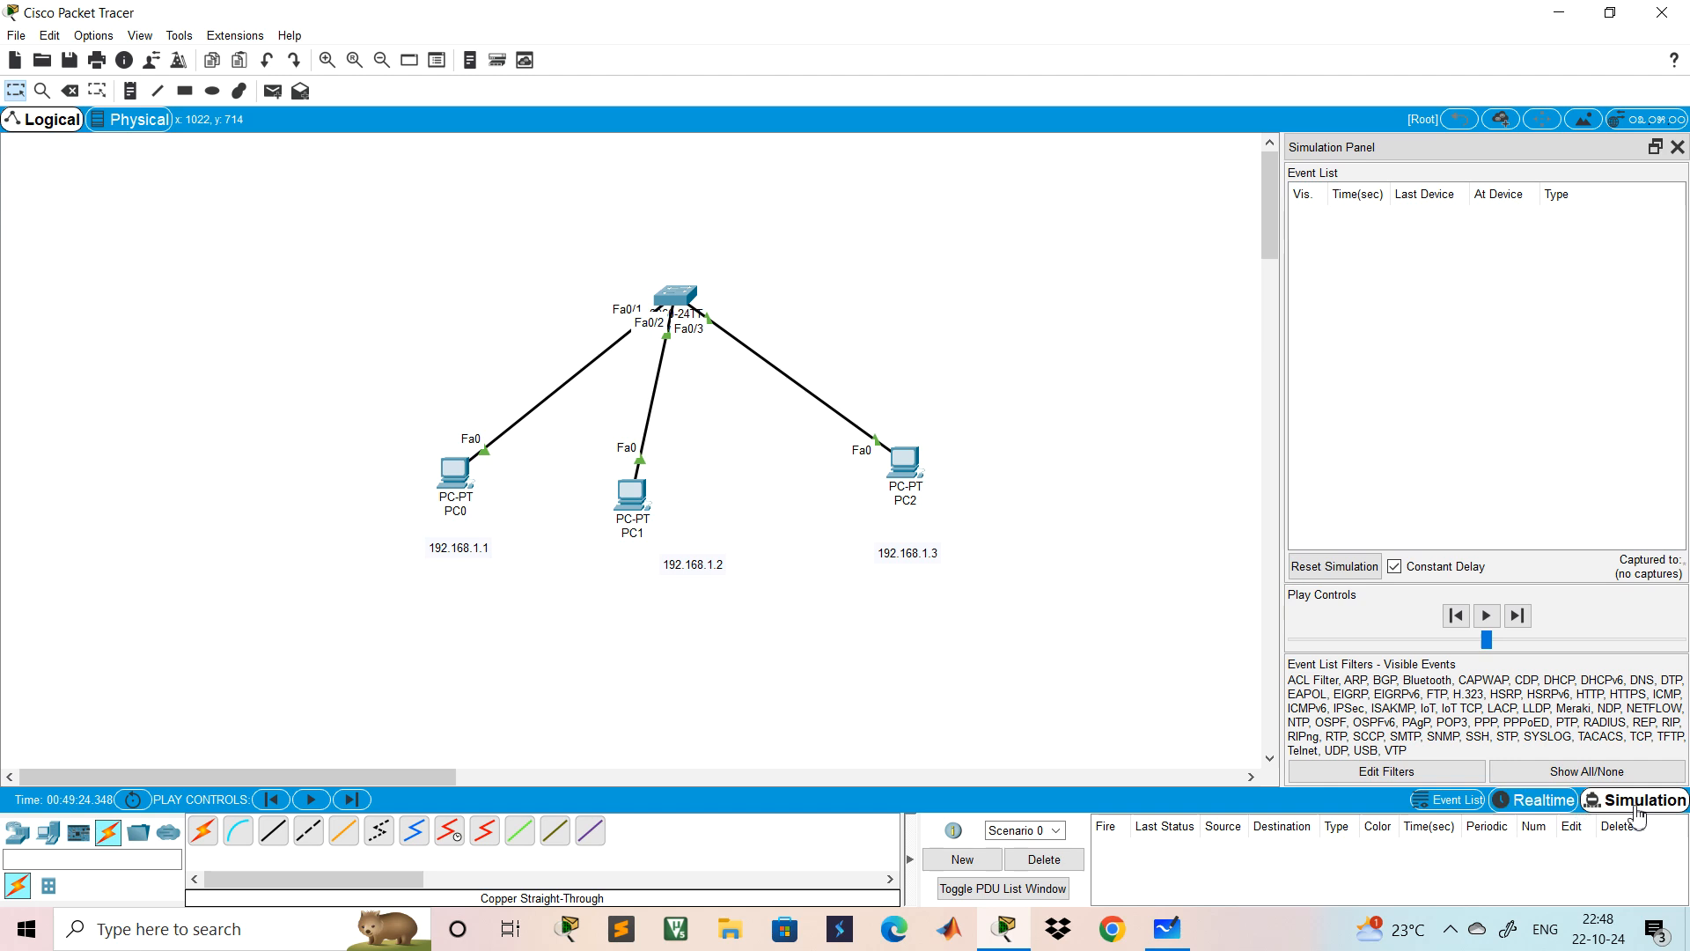